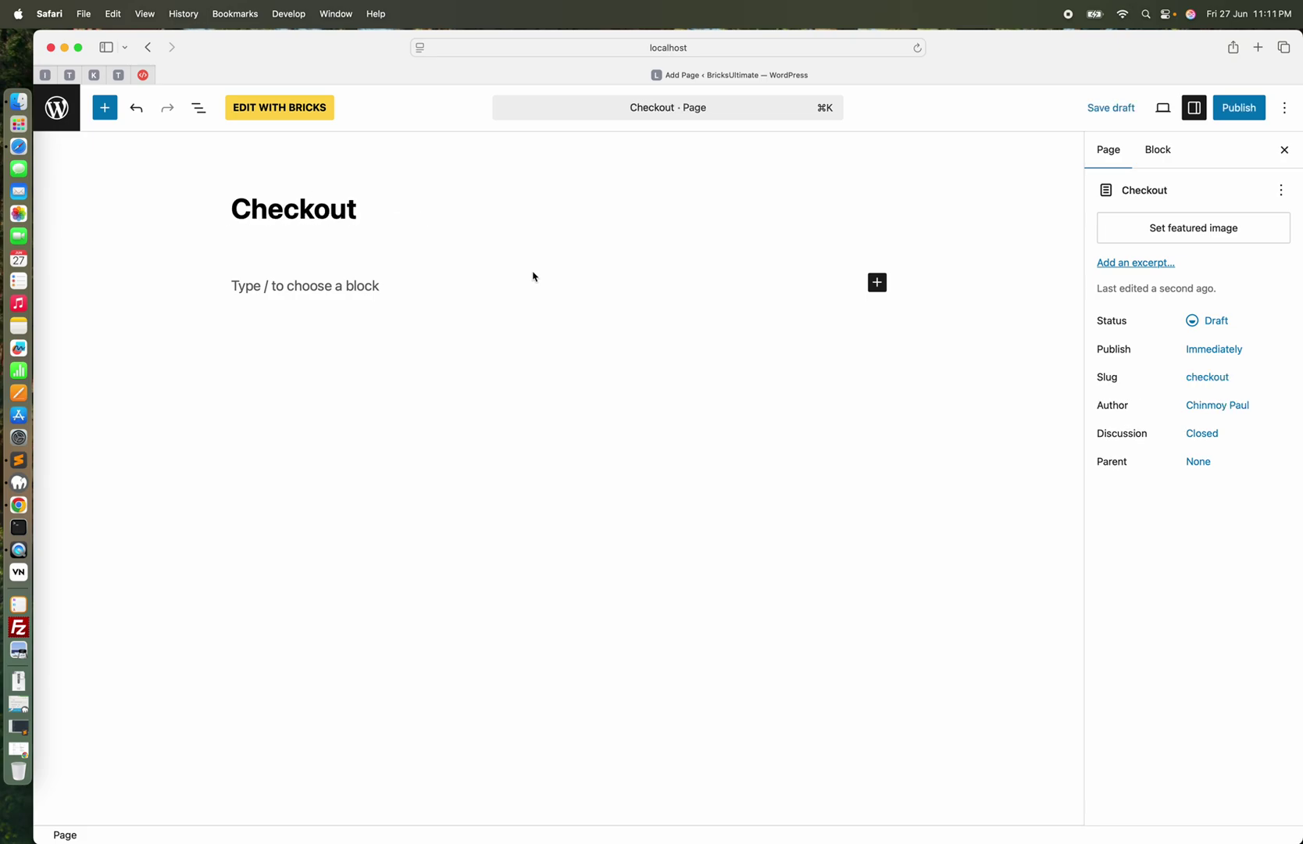
# Insert a Classic Checkout block into the Checkout page body using /woo
pyautogui.click(454, 295)
pyautogui.write('/woo')
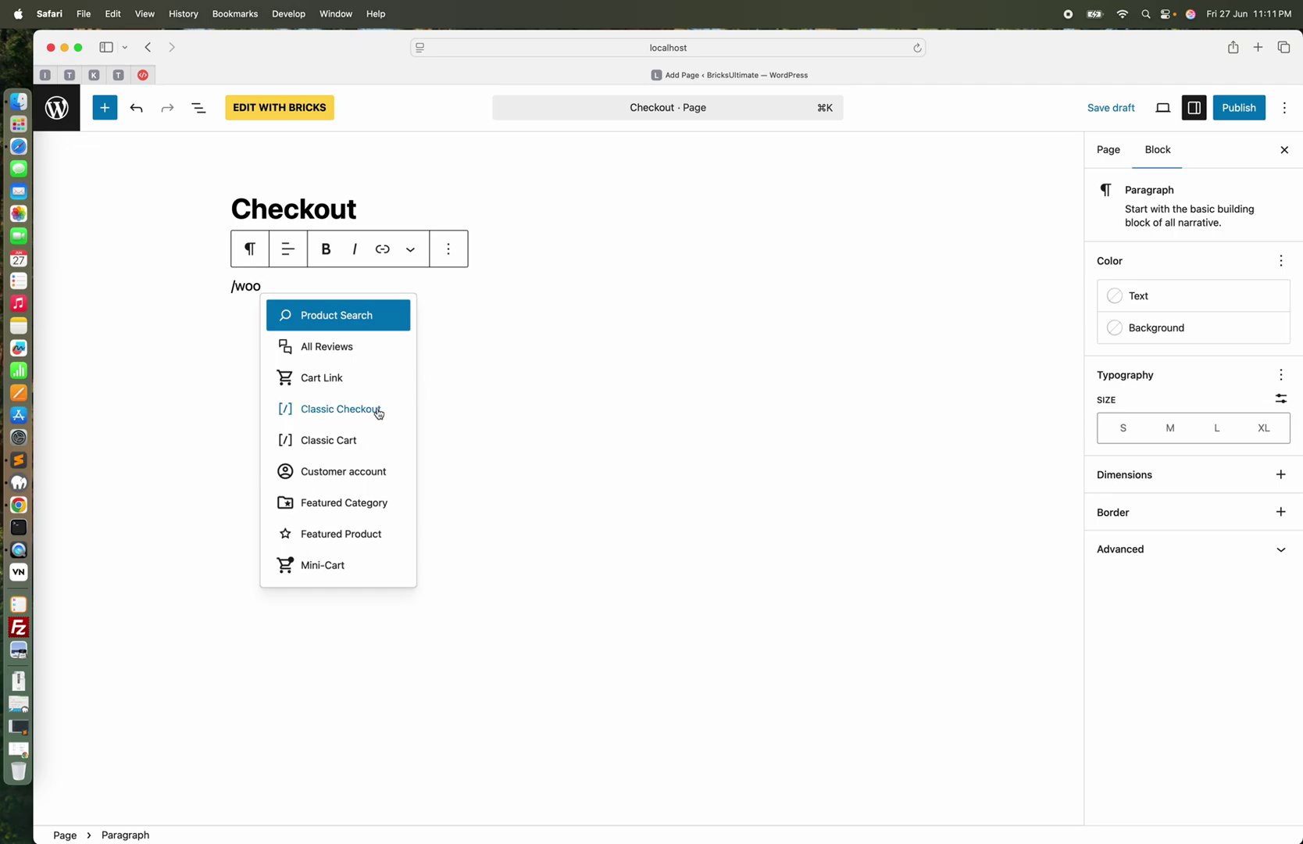
pyautogui.click(378, 414)
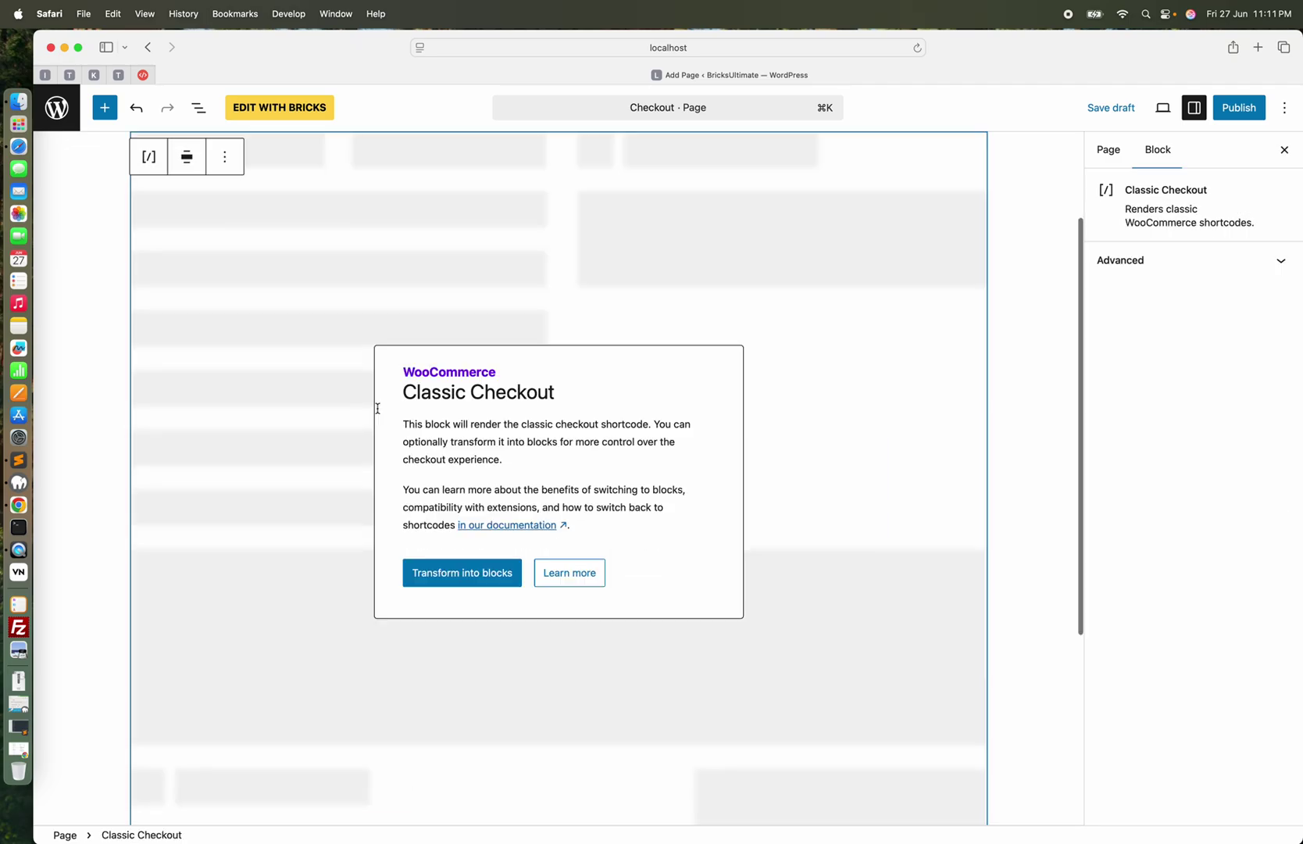
# Publish the Checkout page and return to the Pages list
pyautogui.scroll(4, 643, 291)
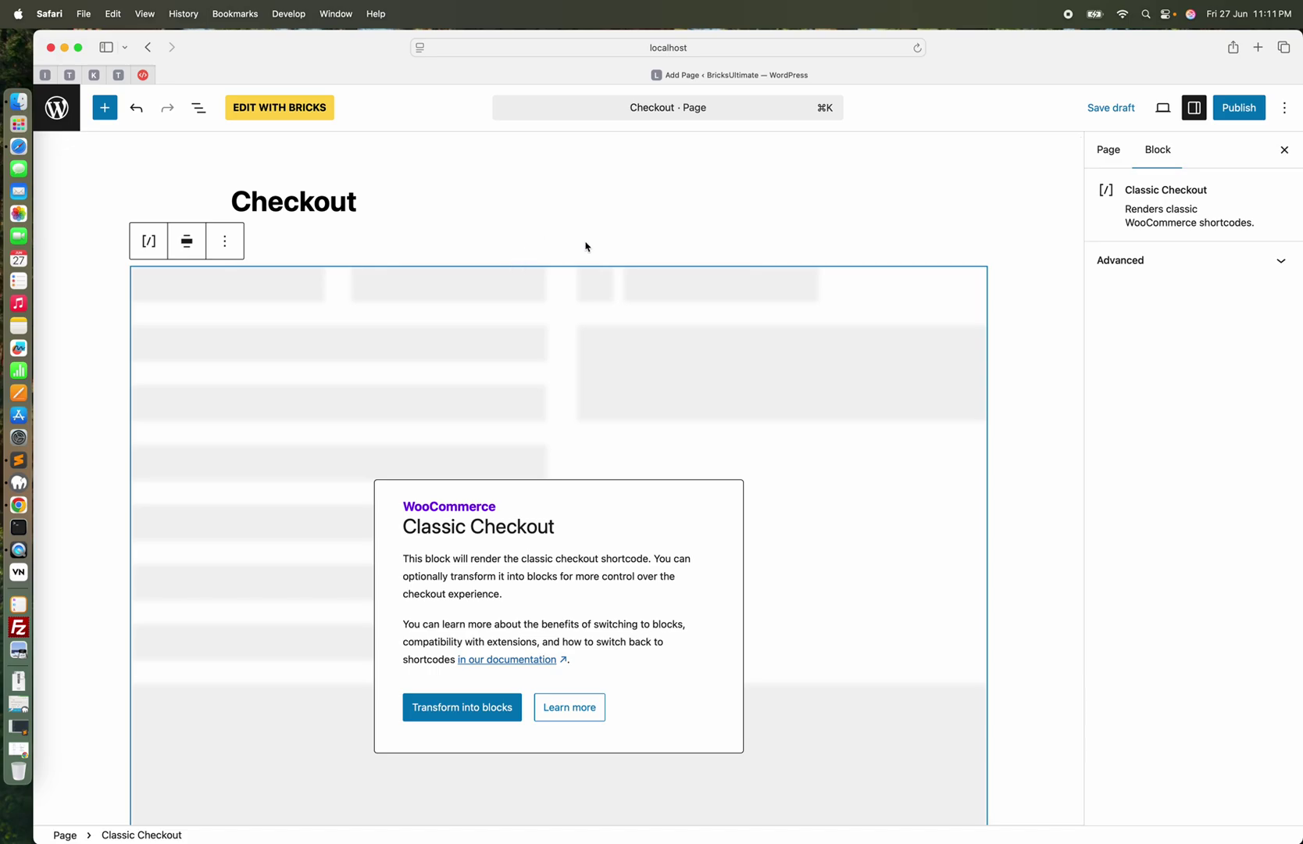
pyautogui.click(1253, 115)
pyautogui.click(1252, 113)
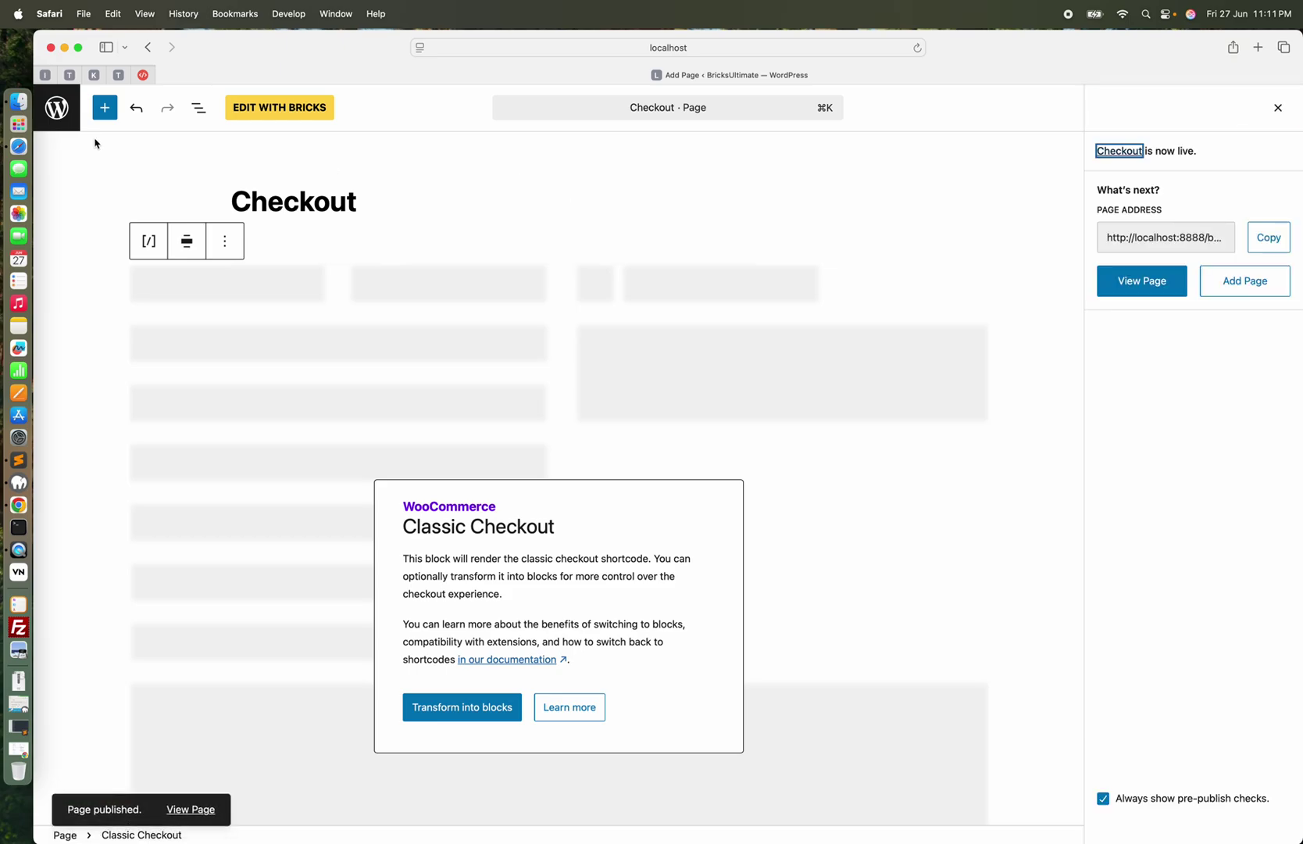
pyautogui.click(61, 115)
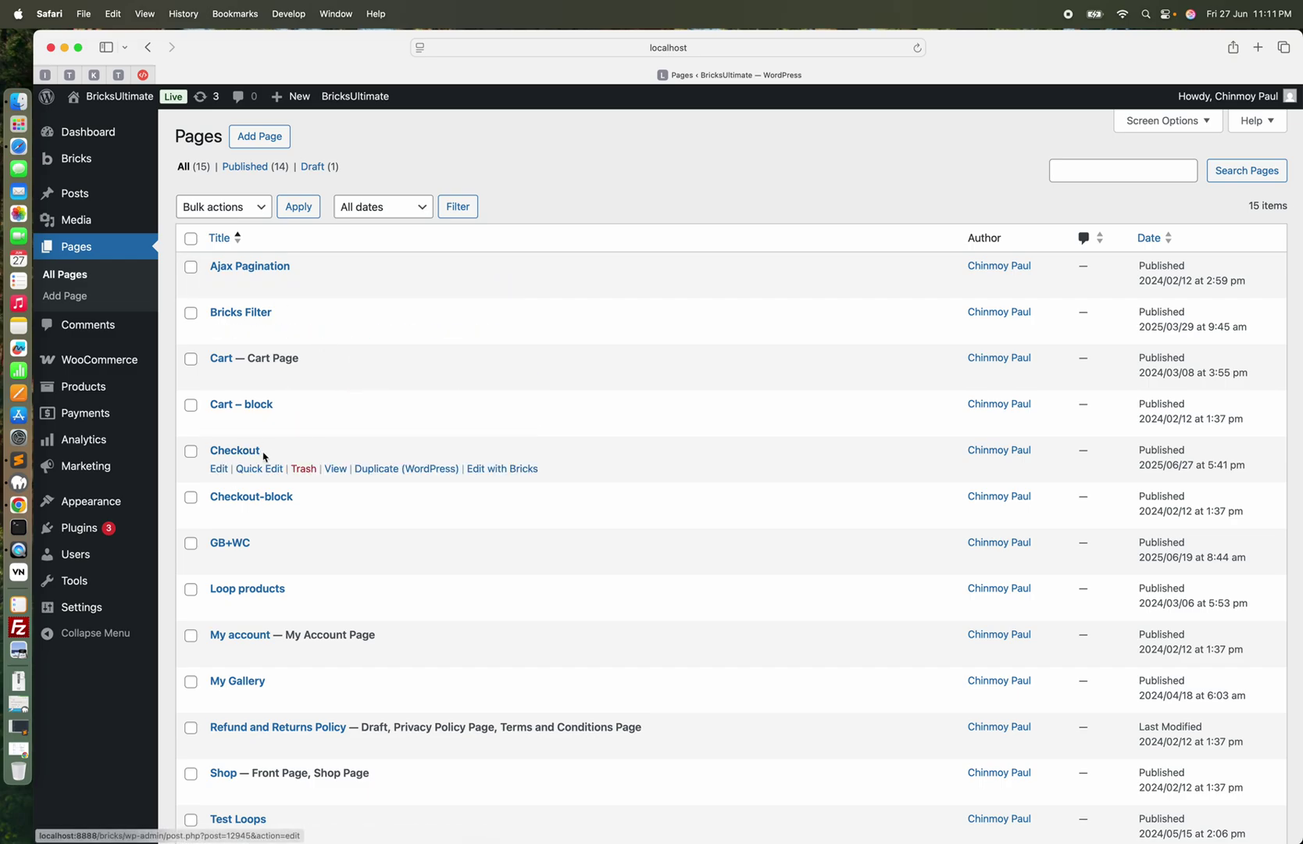
# Save Checkout (ID: 12945) as the checkout page in WooCommerce Advanced settings, then go to Bricks templates
pyautogui.moveTo(117, 360)
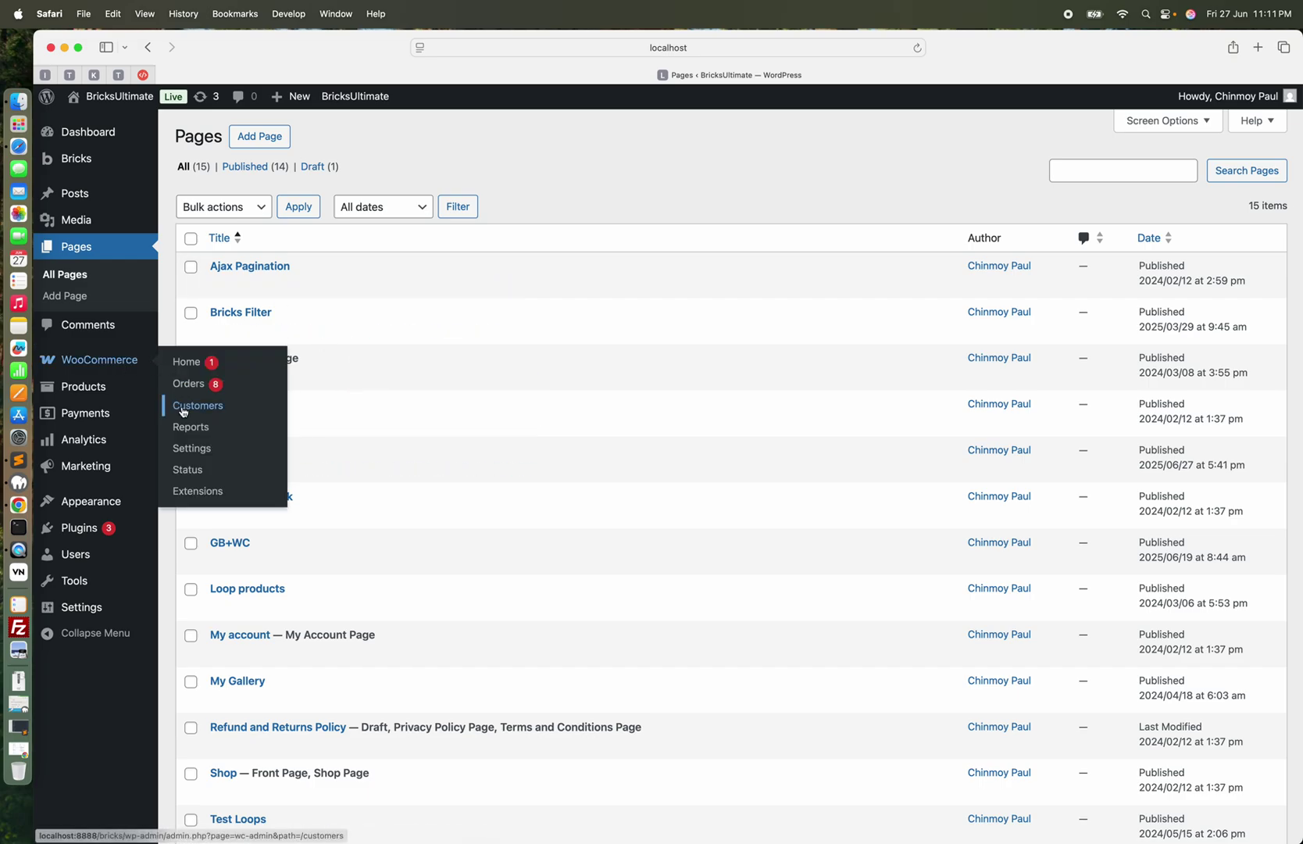
pyautogui.click(192, 449)
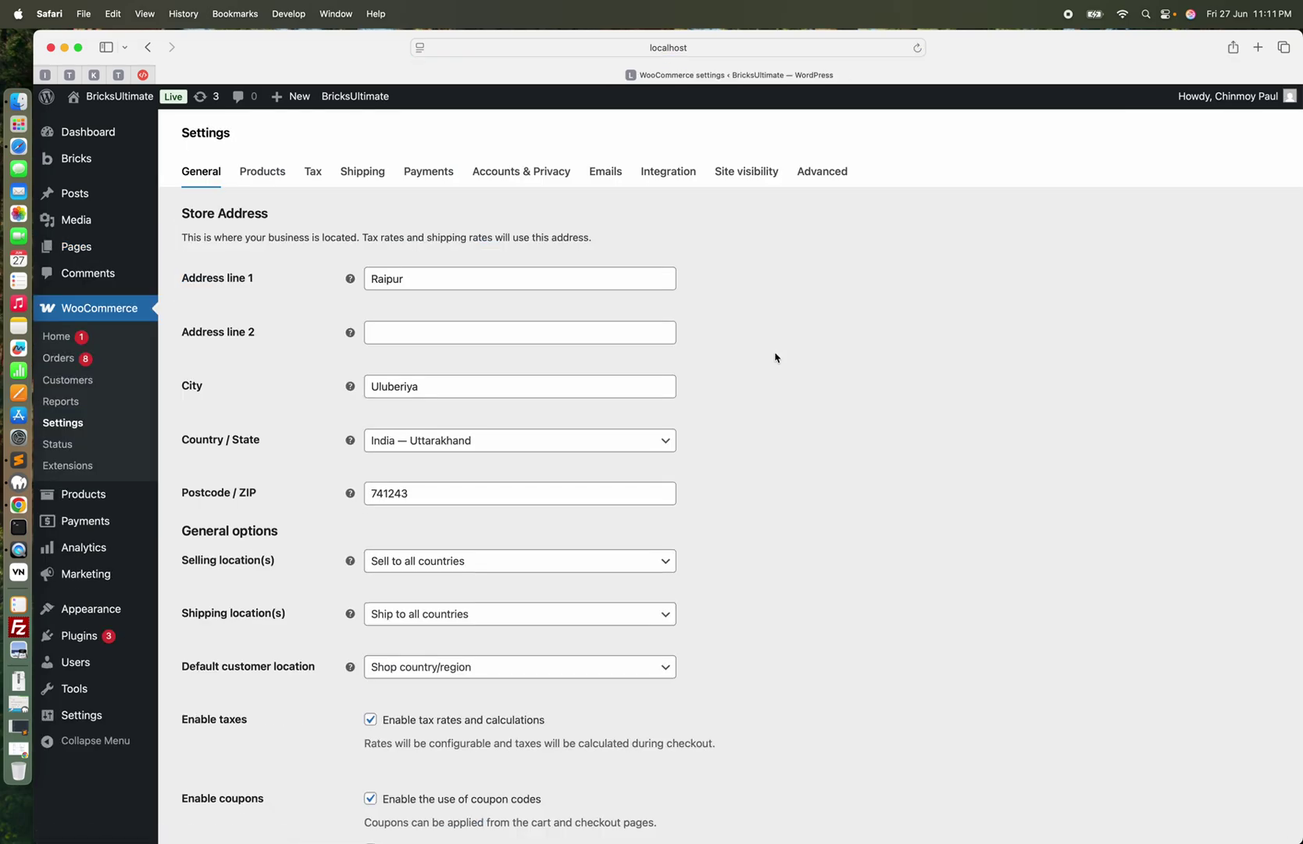
pyautogui.click(823, 172)
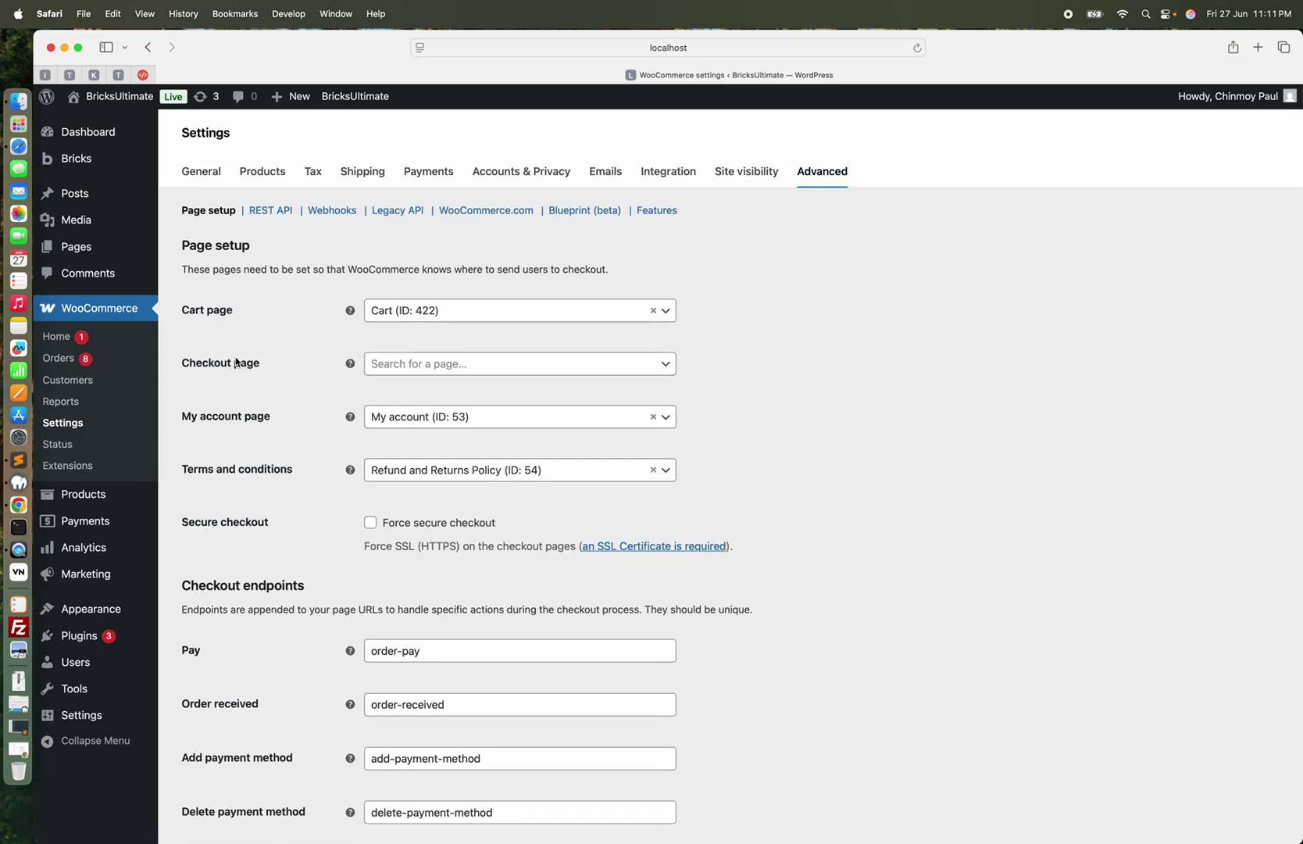
pyautogui.click(457, 365)
pyautogui.write('checkout')
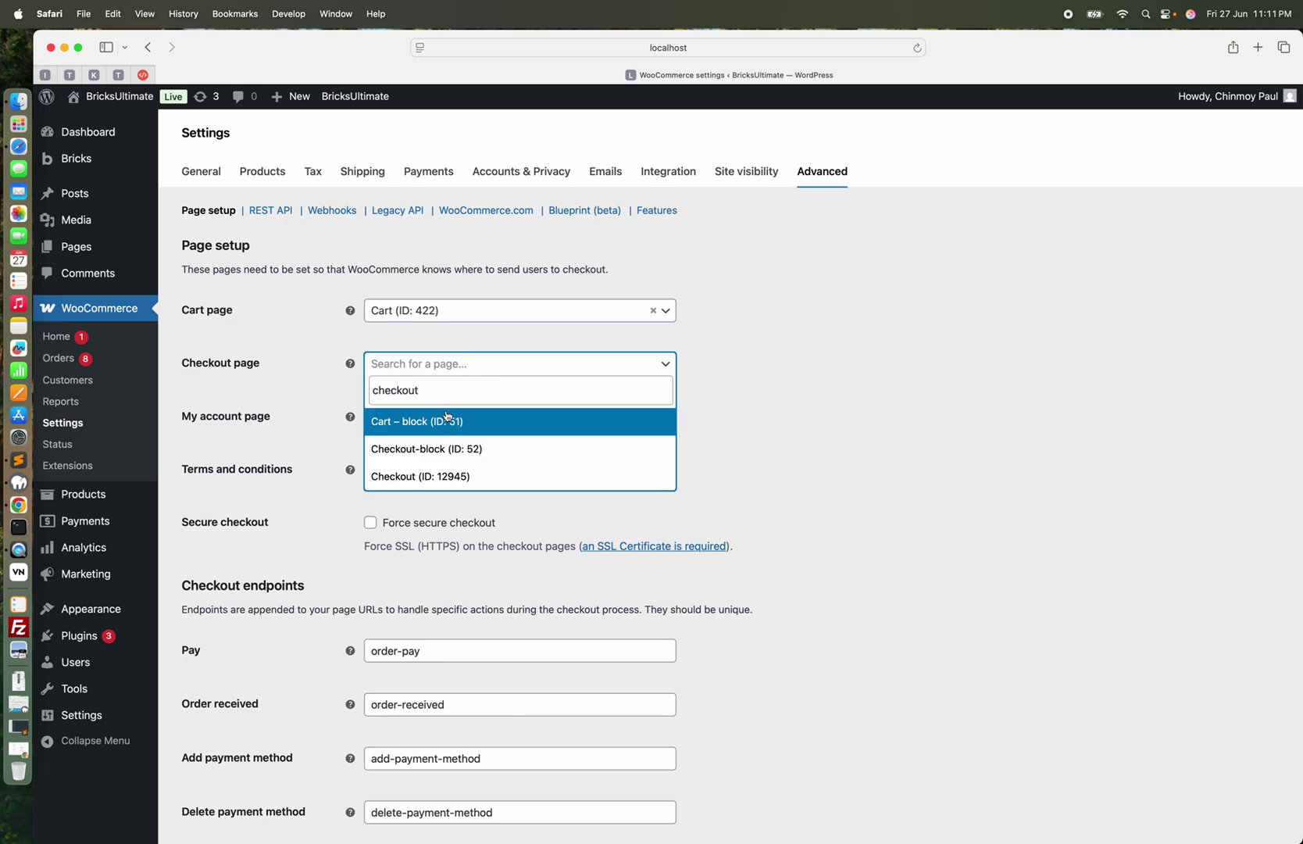
pyautogui.click(426, 477)
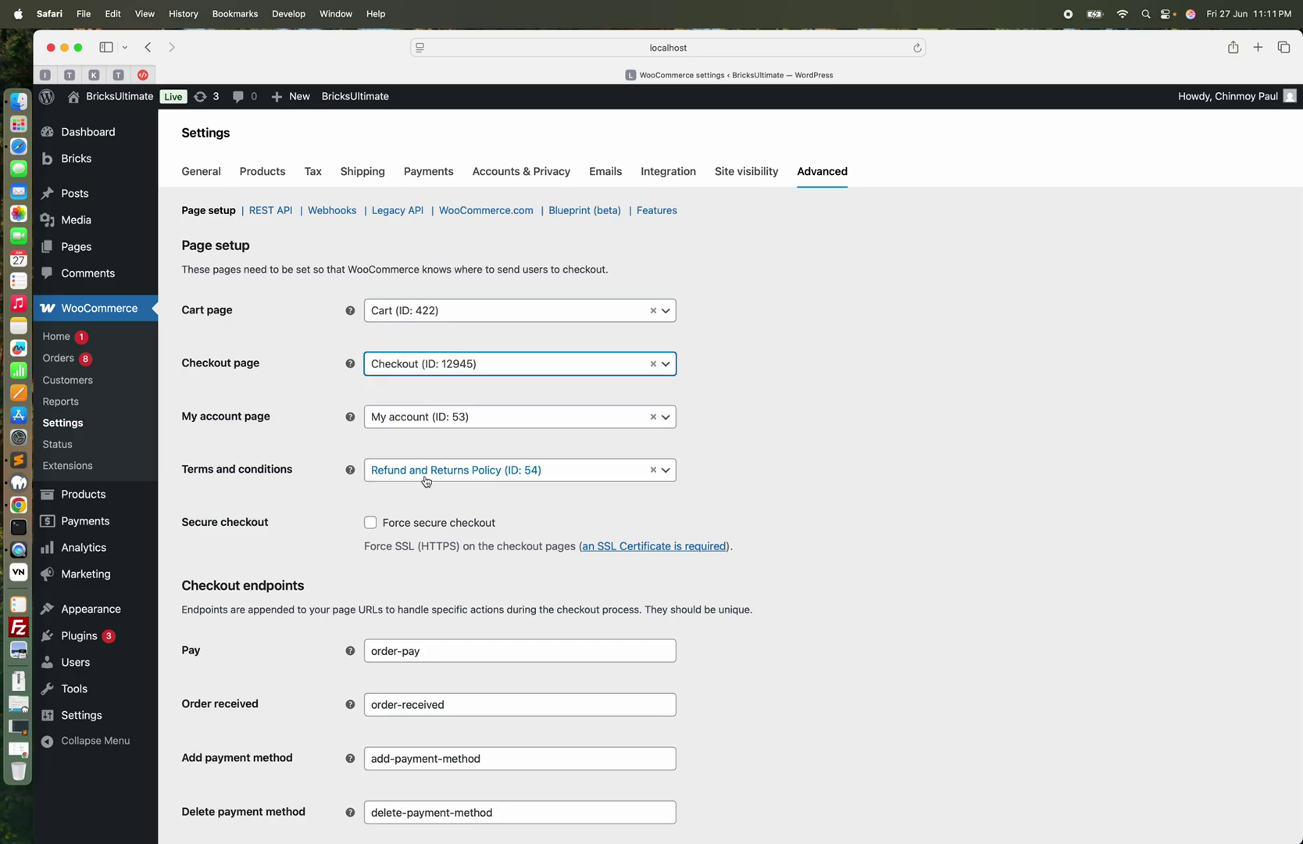
pyautogui.scroll(-10, 776, 356)
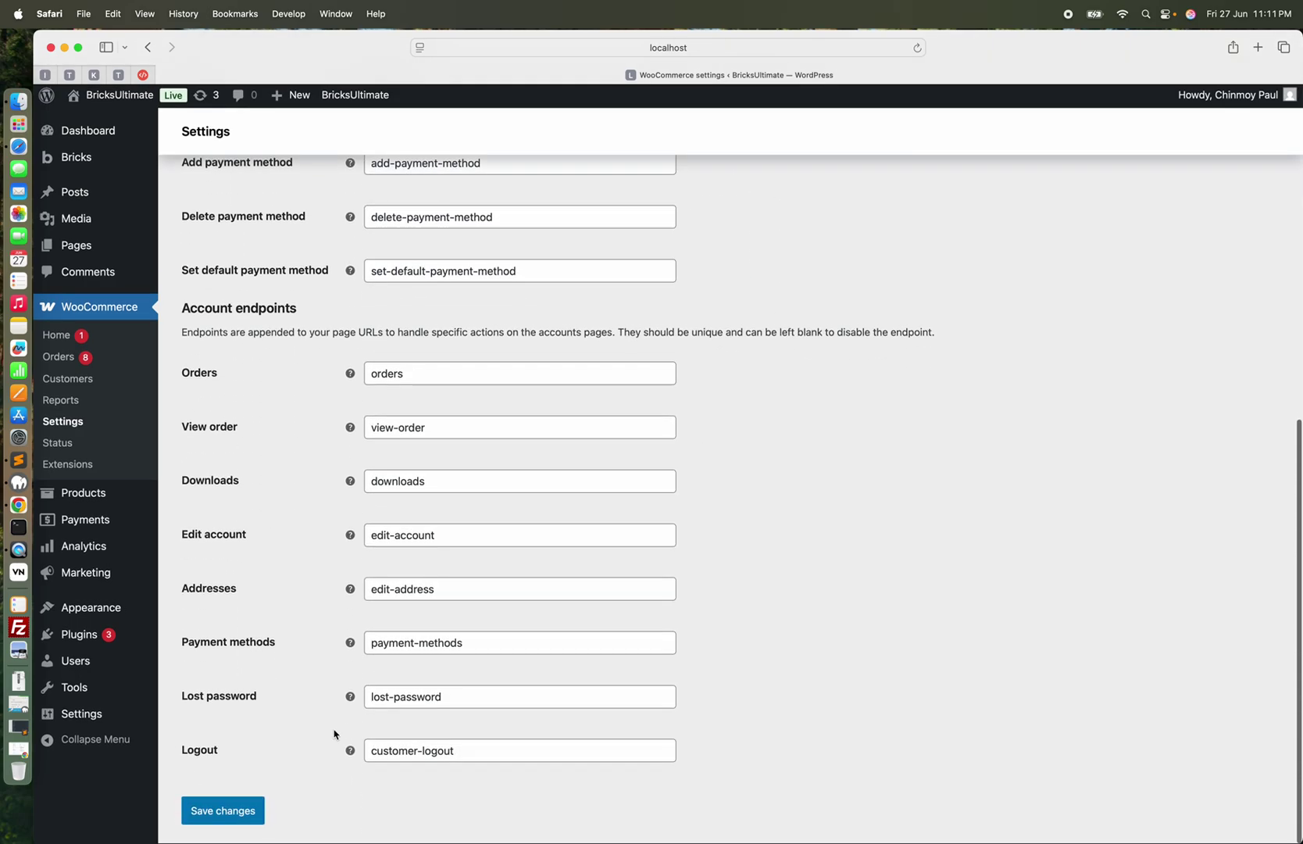
pyautogui.click(242, 822)
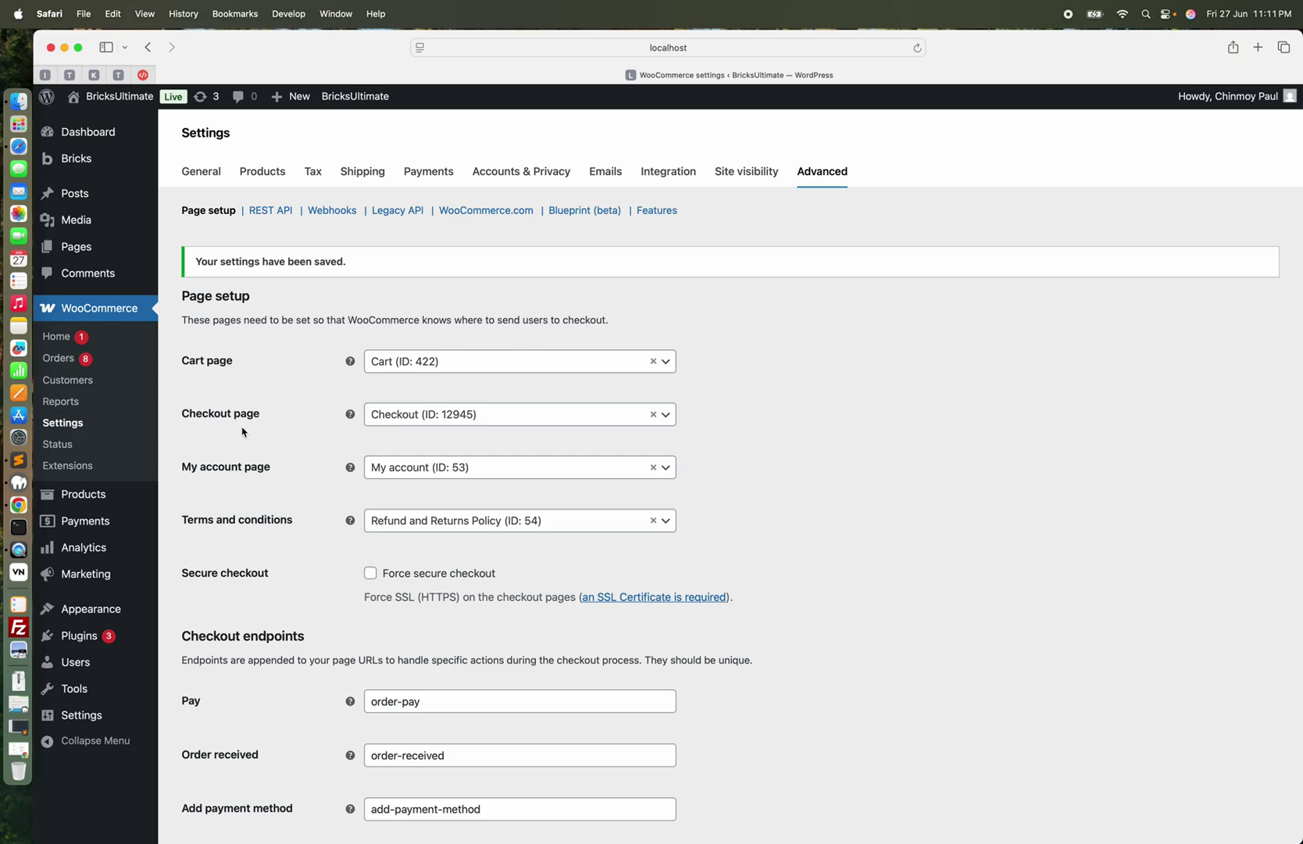
pyautogui.moveTo(103, 159)
pyautogui.click(192, 186)
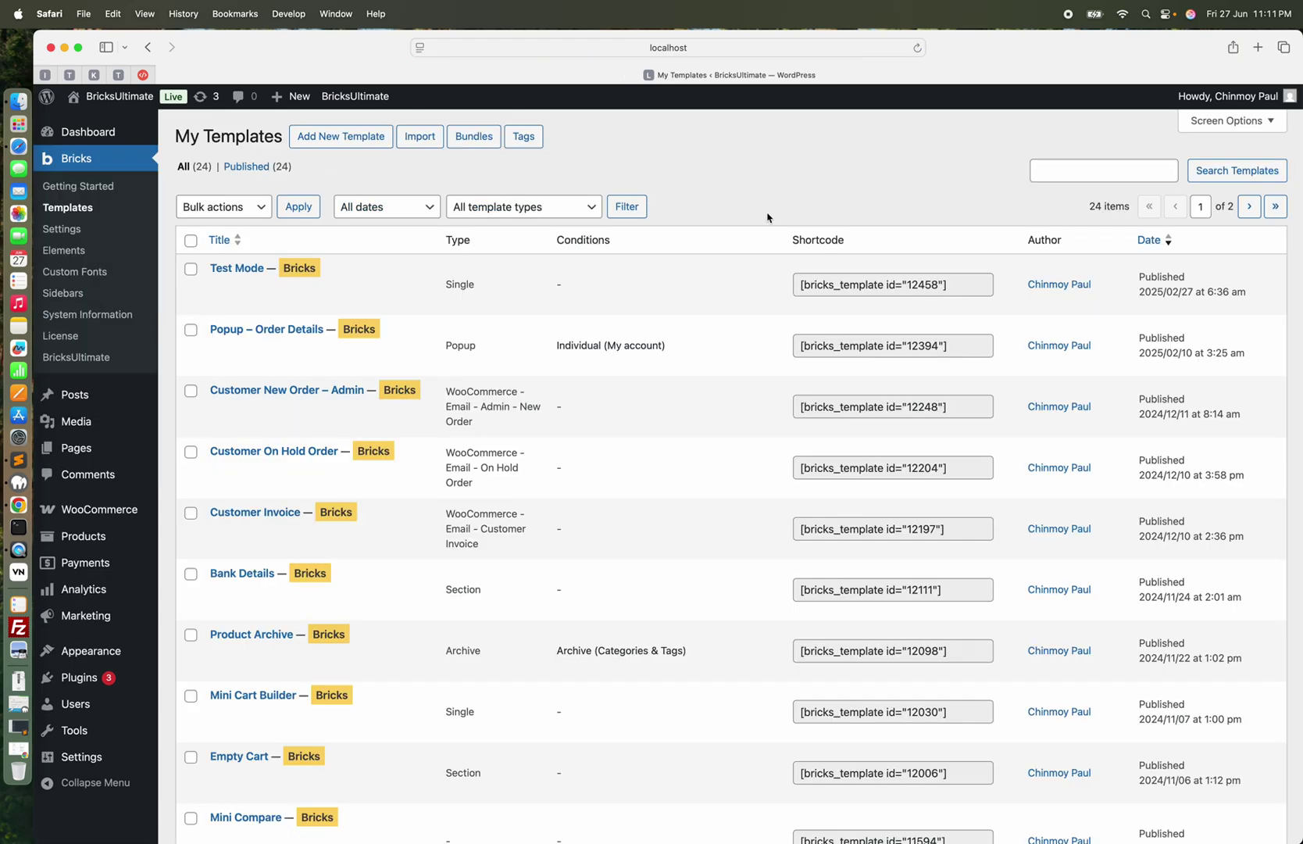
# Filter Bricks templates by WooCommerce - Checkout and open the Checkout template in the builder
pyautogui.click(427, 208)
pyautogui.click(496, 209)
pyautogui.click(422, 206)
pyautogui.click(495, 209)
pyautogui.click(492, 208)
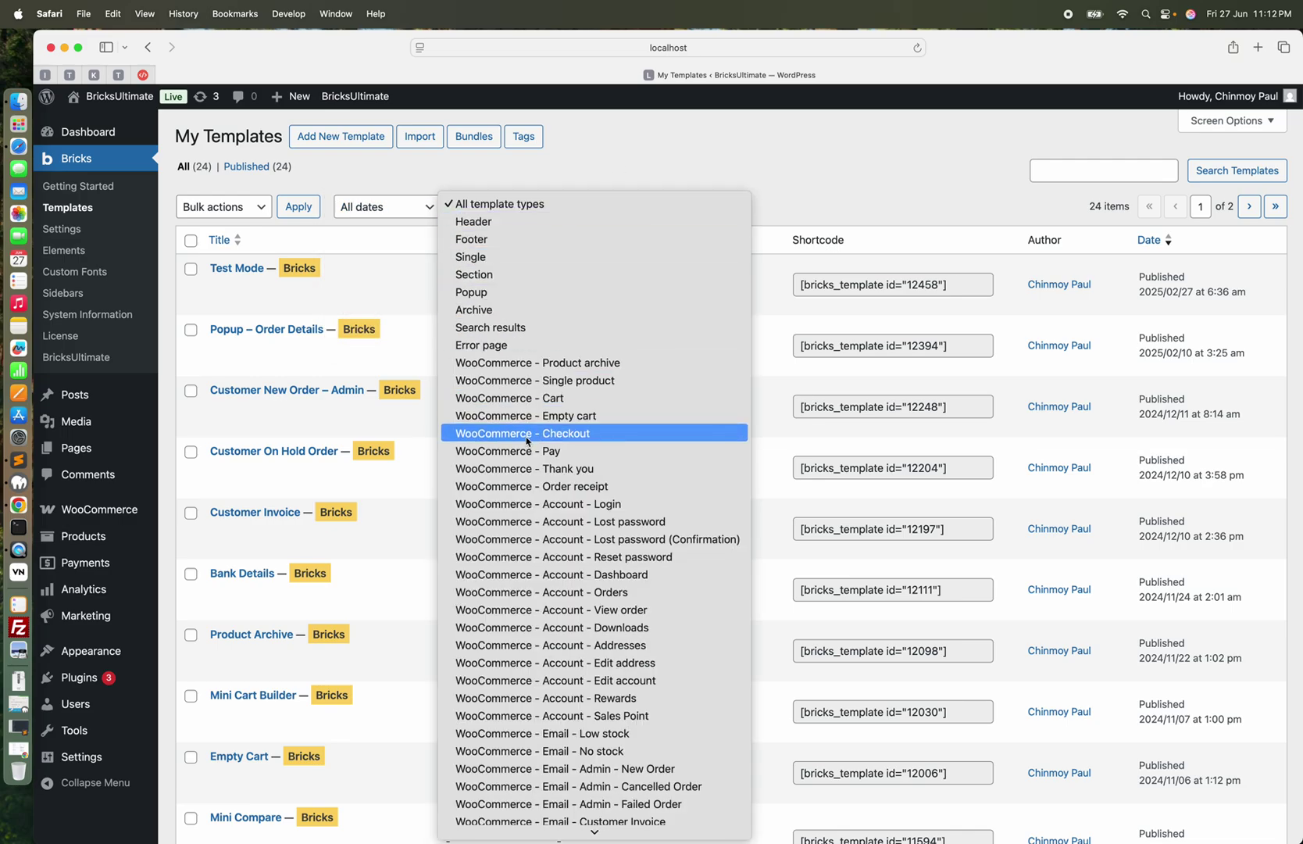
pyautogui.click(526, 433)
pyautogui.click(627, 207)
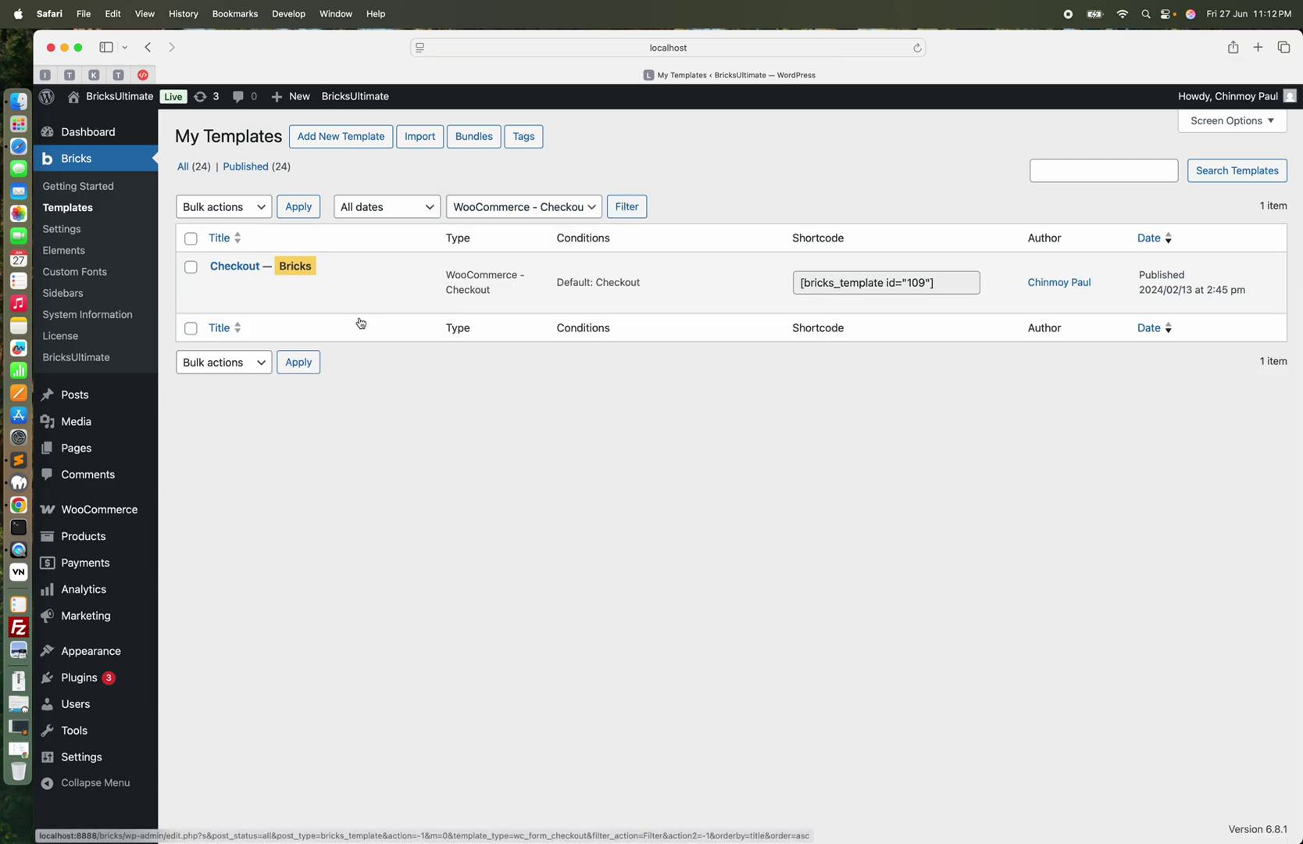
pyautogui.click(221, 287)
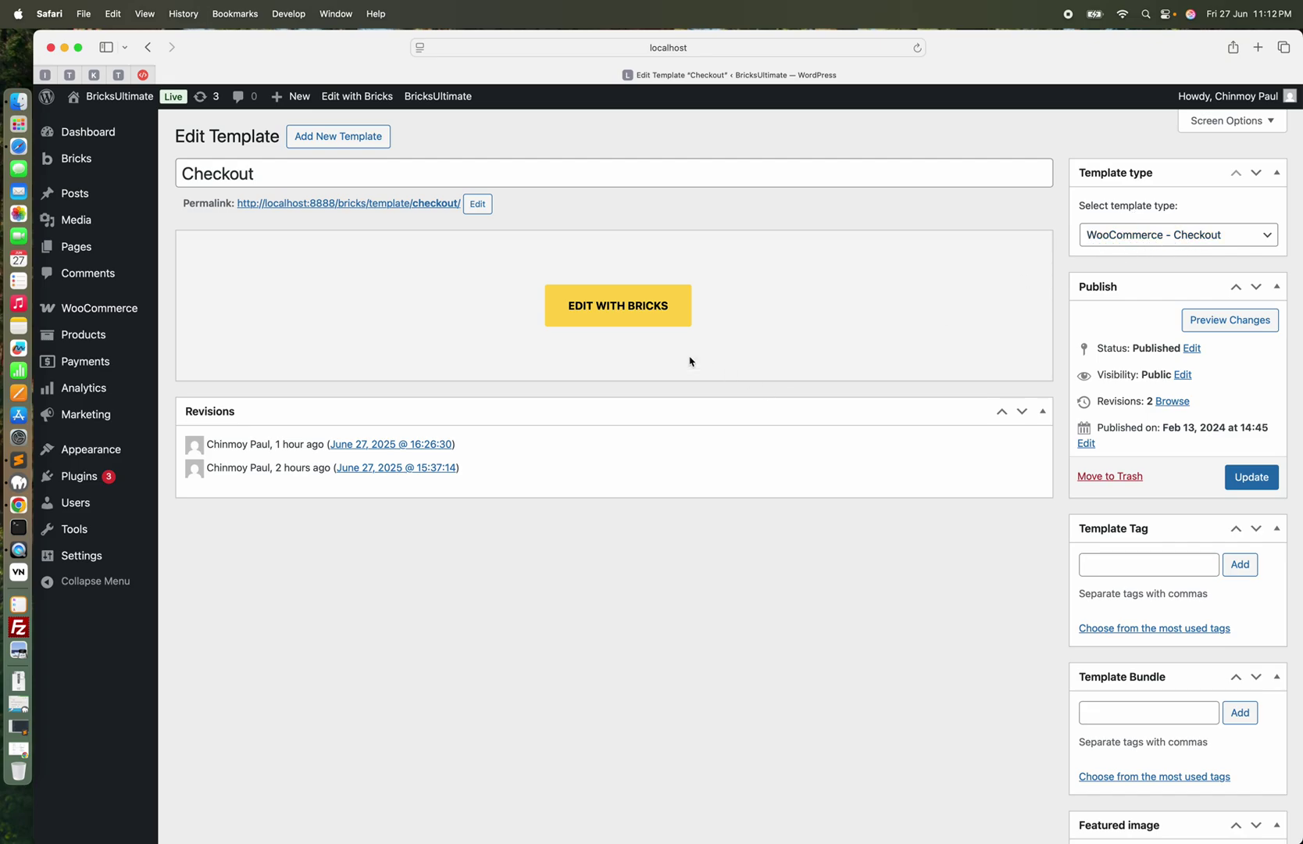
pyautogui.click(595, 308)
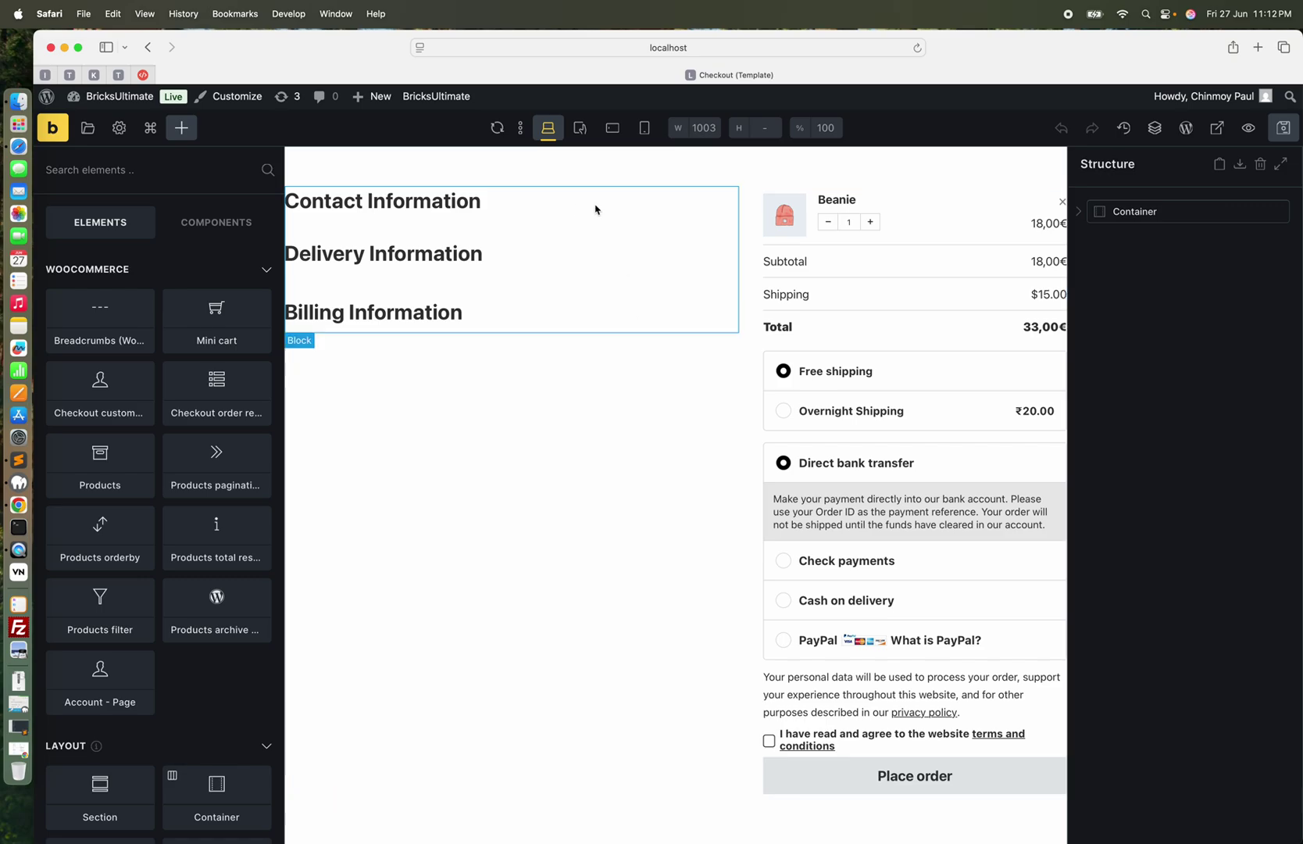
# Expand the template's Container, select the Contact Information heading, and bring up the Elements panel
pyautogui.click(1139, 211)
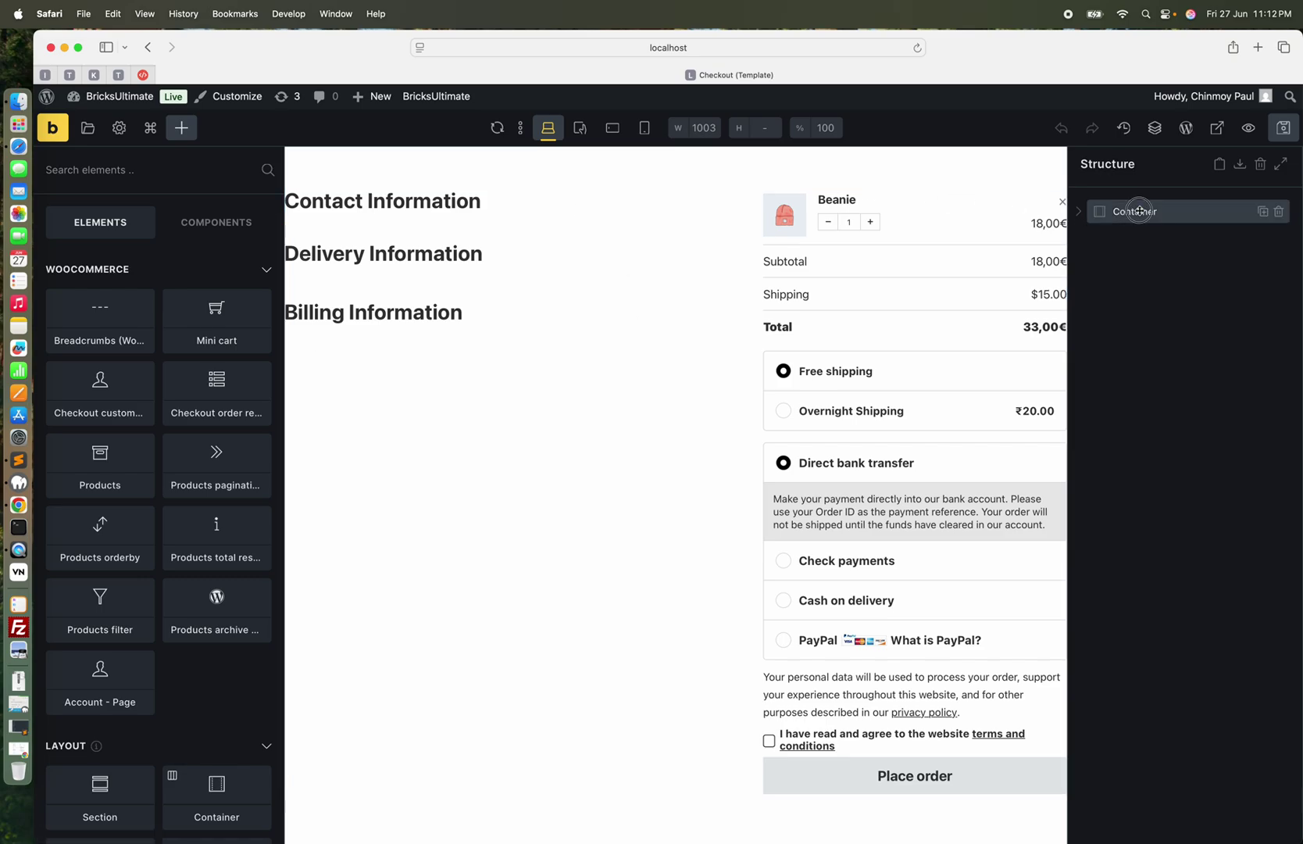
pyautogui.click(1079, 212)
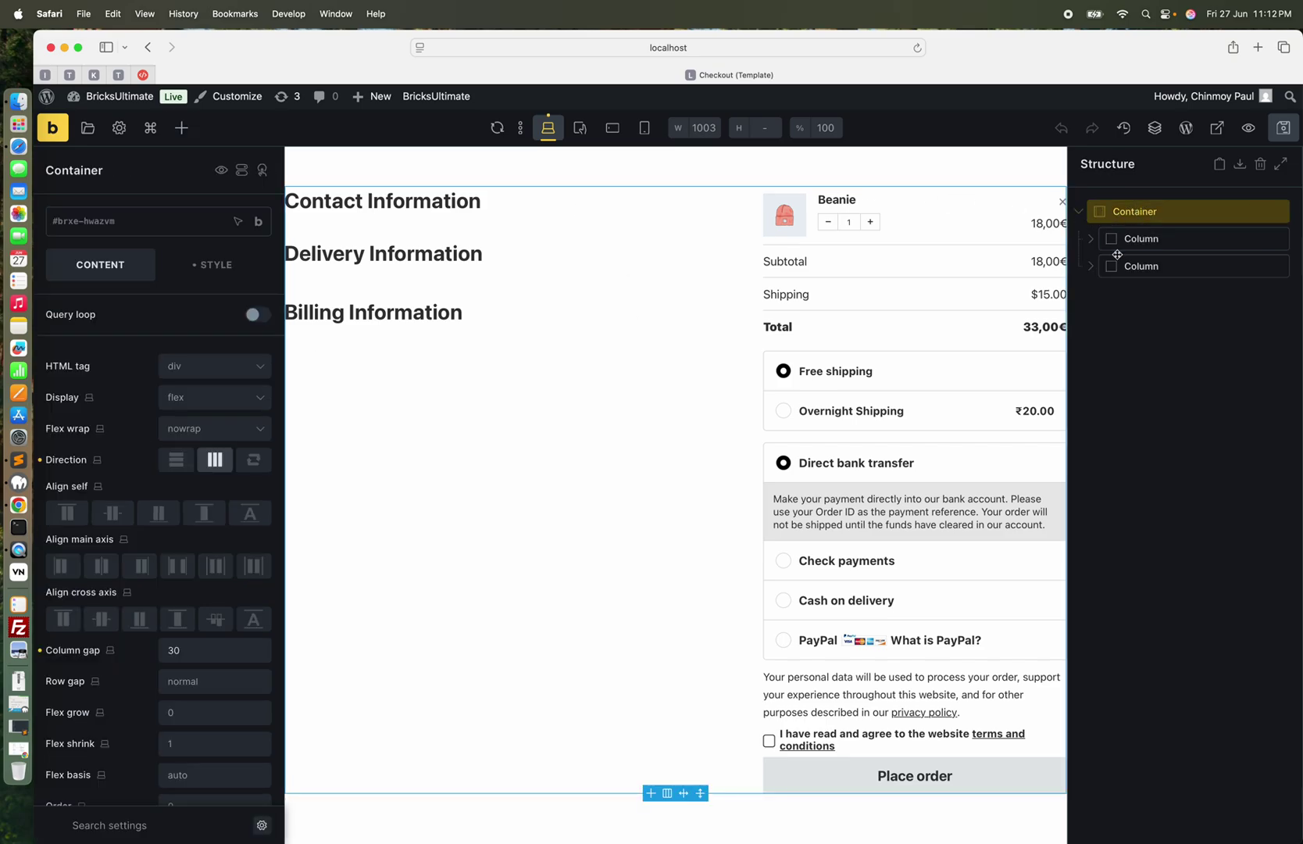
pyautogui.click(467, 208)
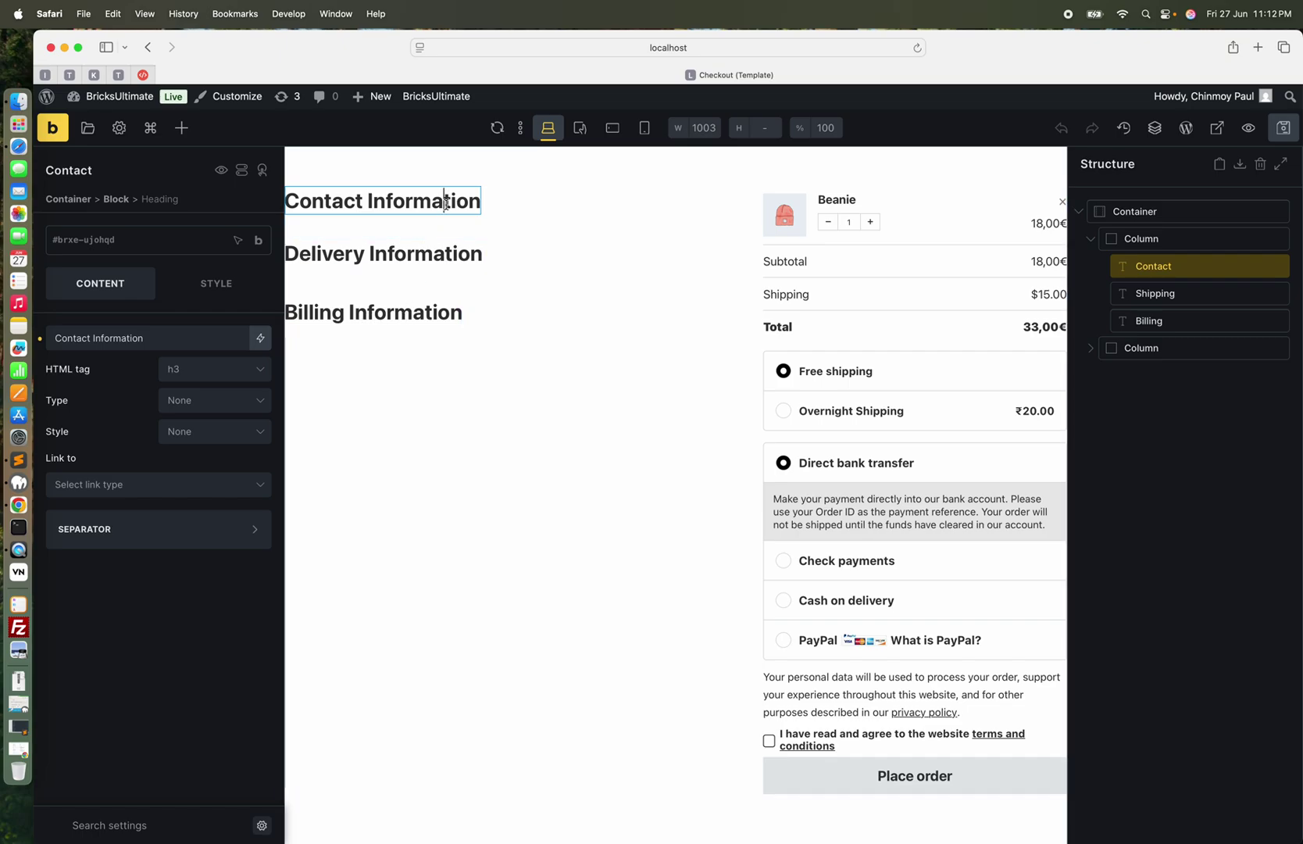
pyautogui.click(182, 128)
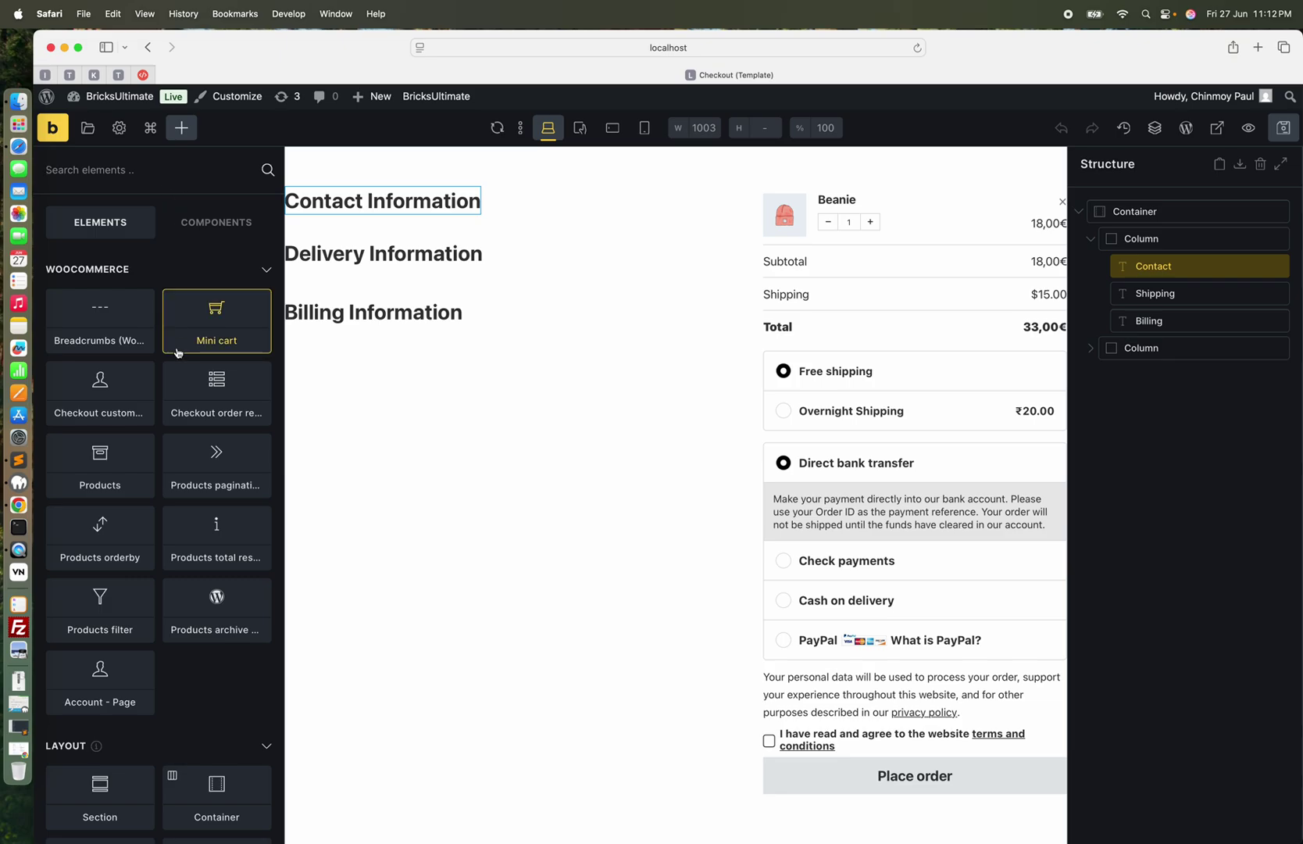
# Add a (BU)Billing Fields element under Contact Information showing the Email address field
pyautogui.write('billi')
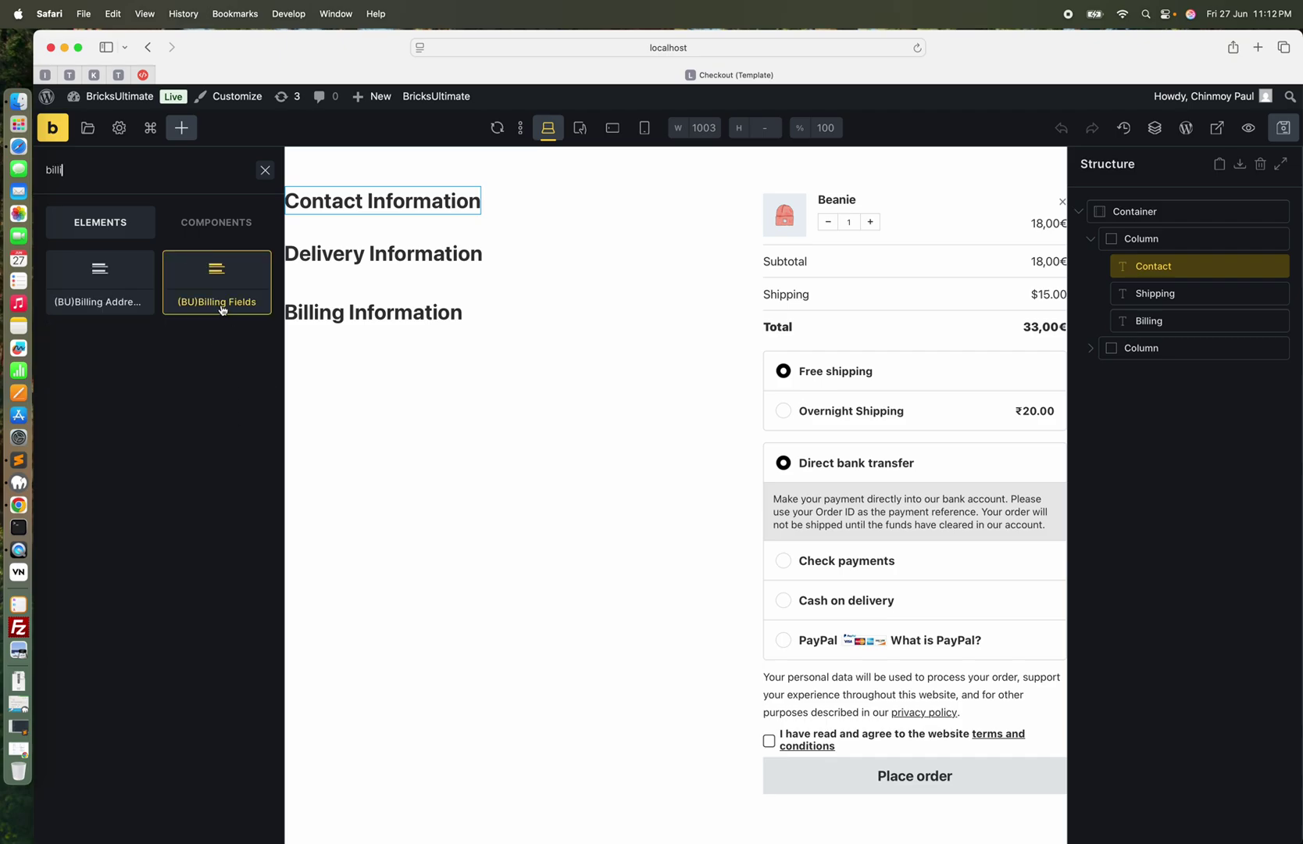
pyautogui.moveTo(223, 310); pyautogui.dragTo(1175, 302)
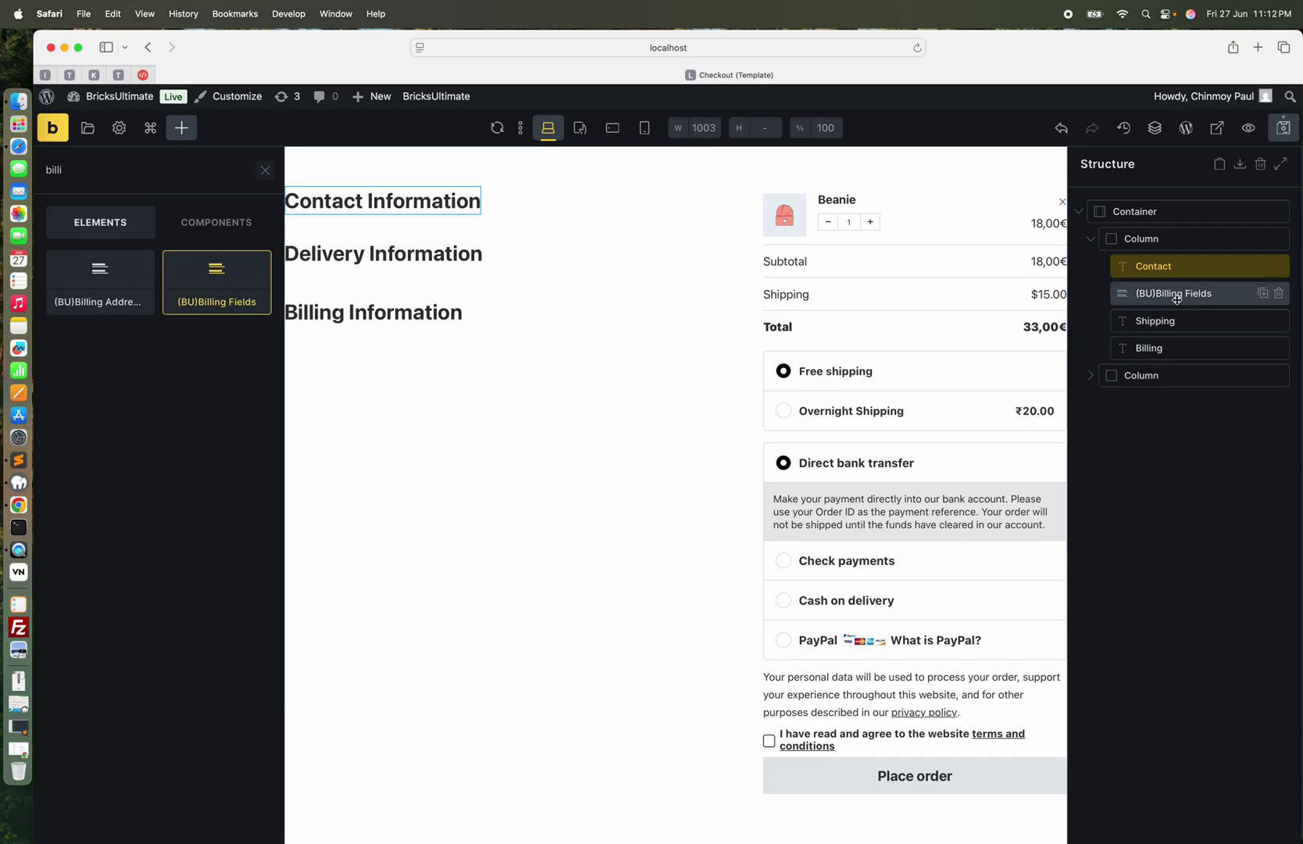
pyautogui.click(120, 399)
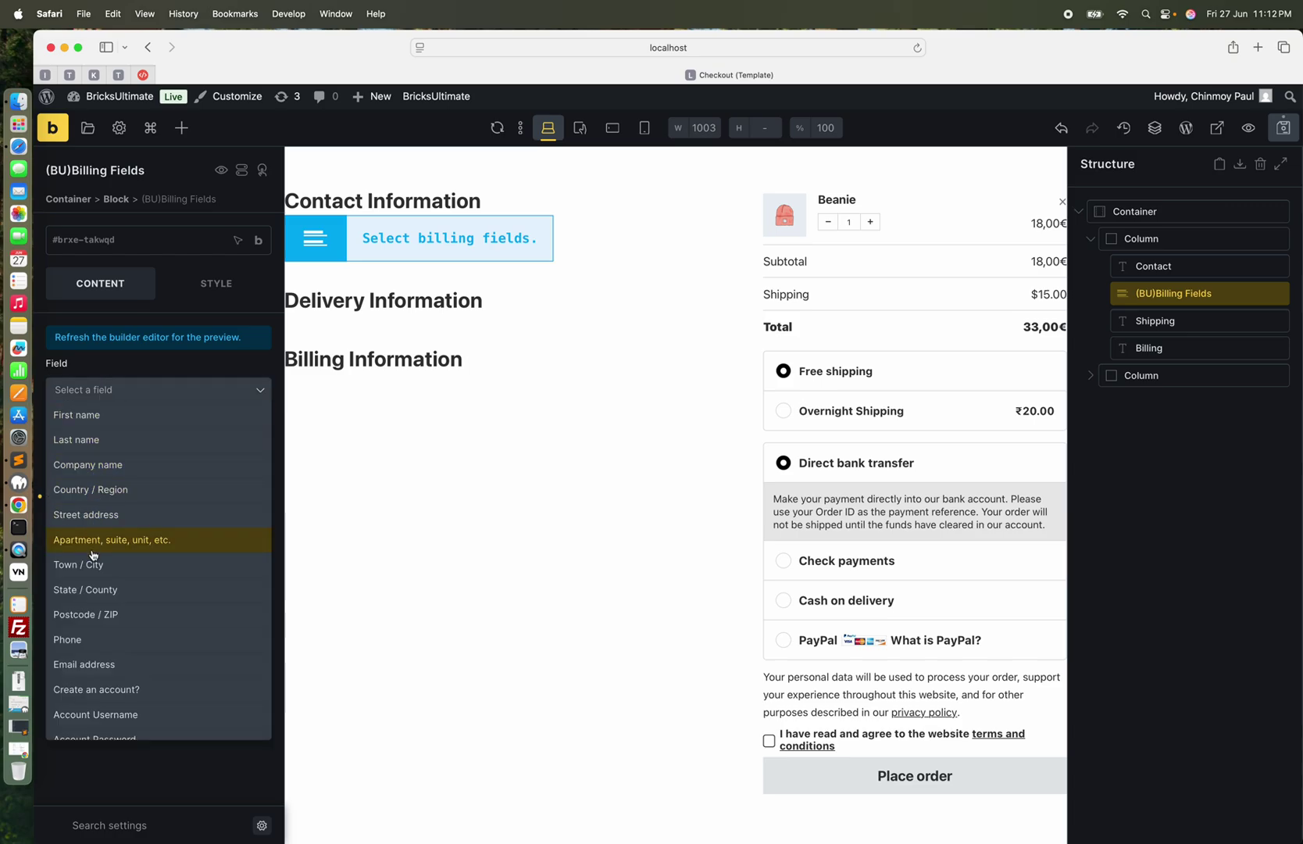
pyautogui.click(83, 663)
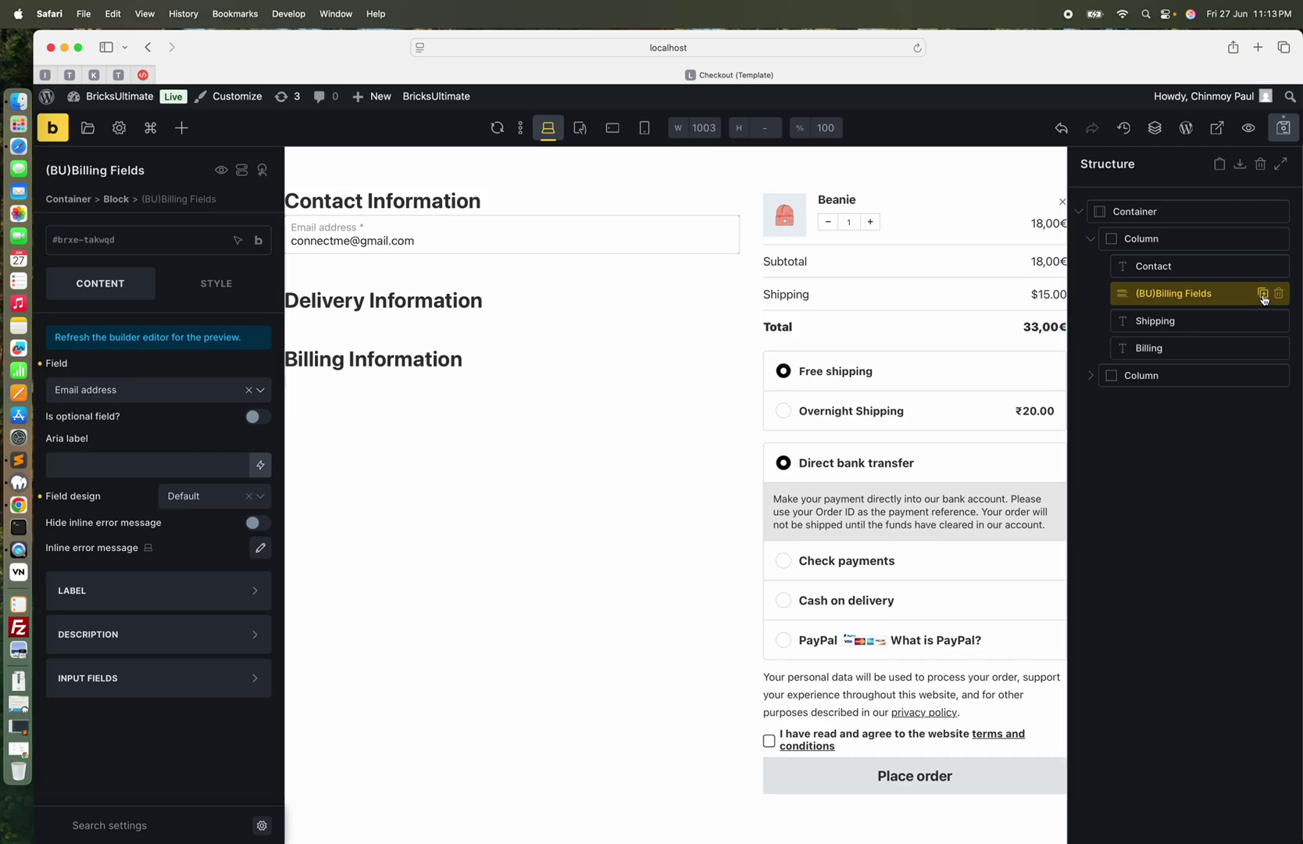
# Duplicate the email field element and change the copy to the Create an account? checkbox
pyautogui.click(1263, 298)
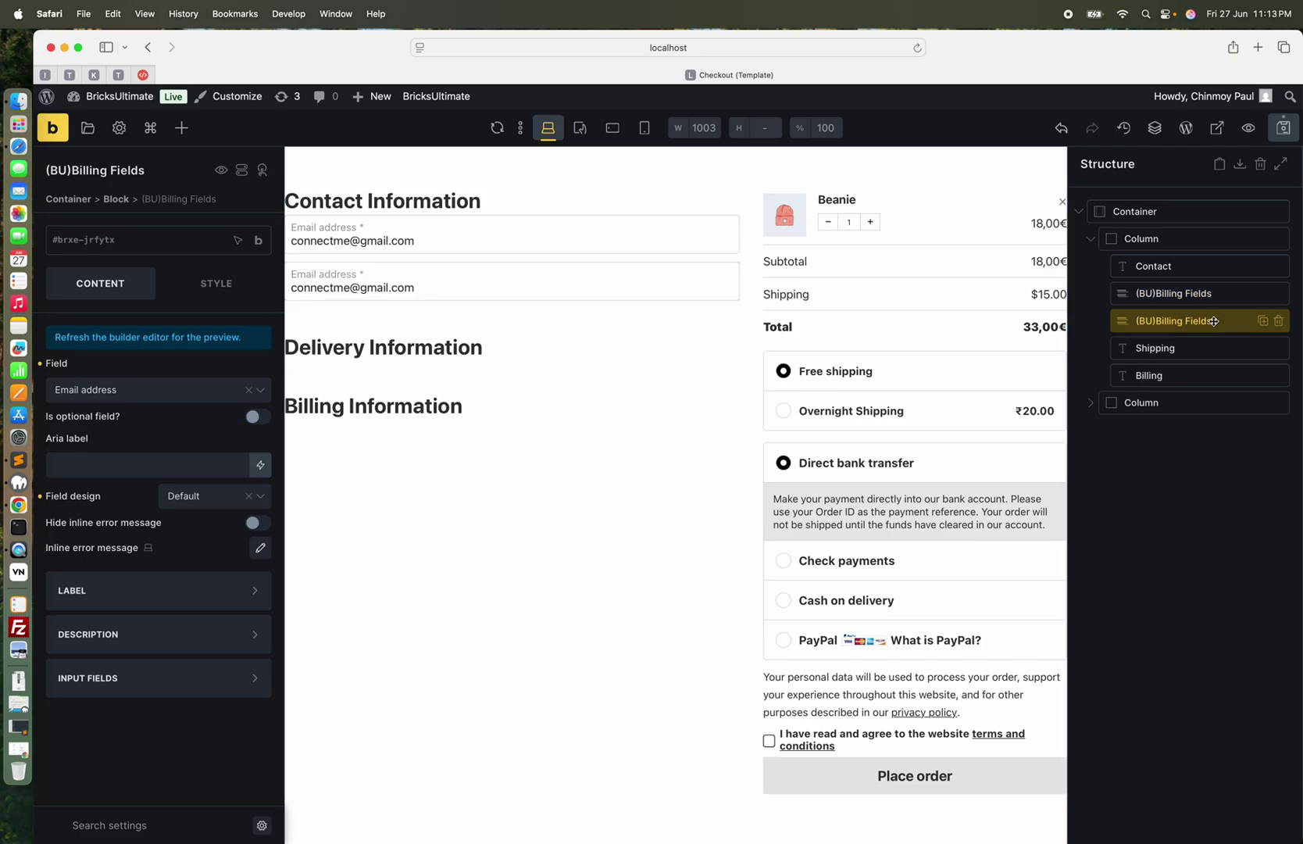
pyautogui.click(135, 400)
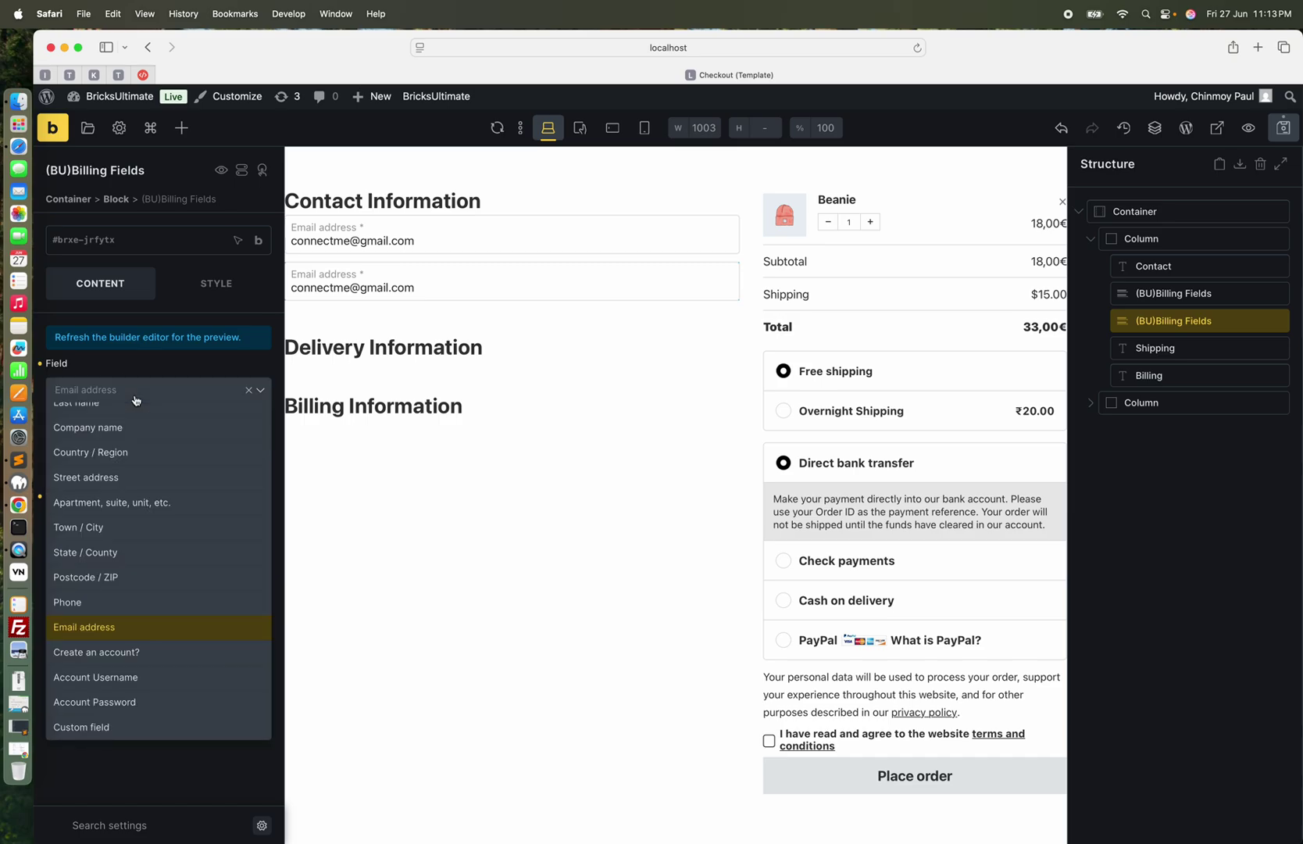
pyautogui.click(105, 652)
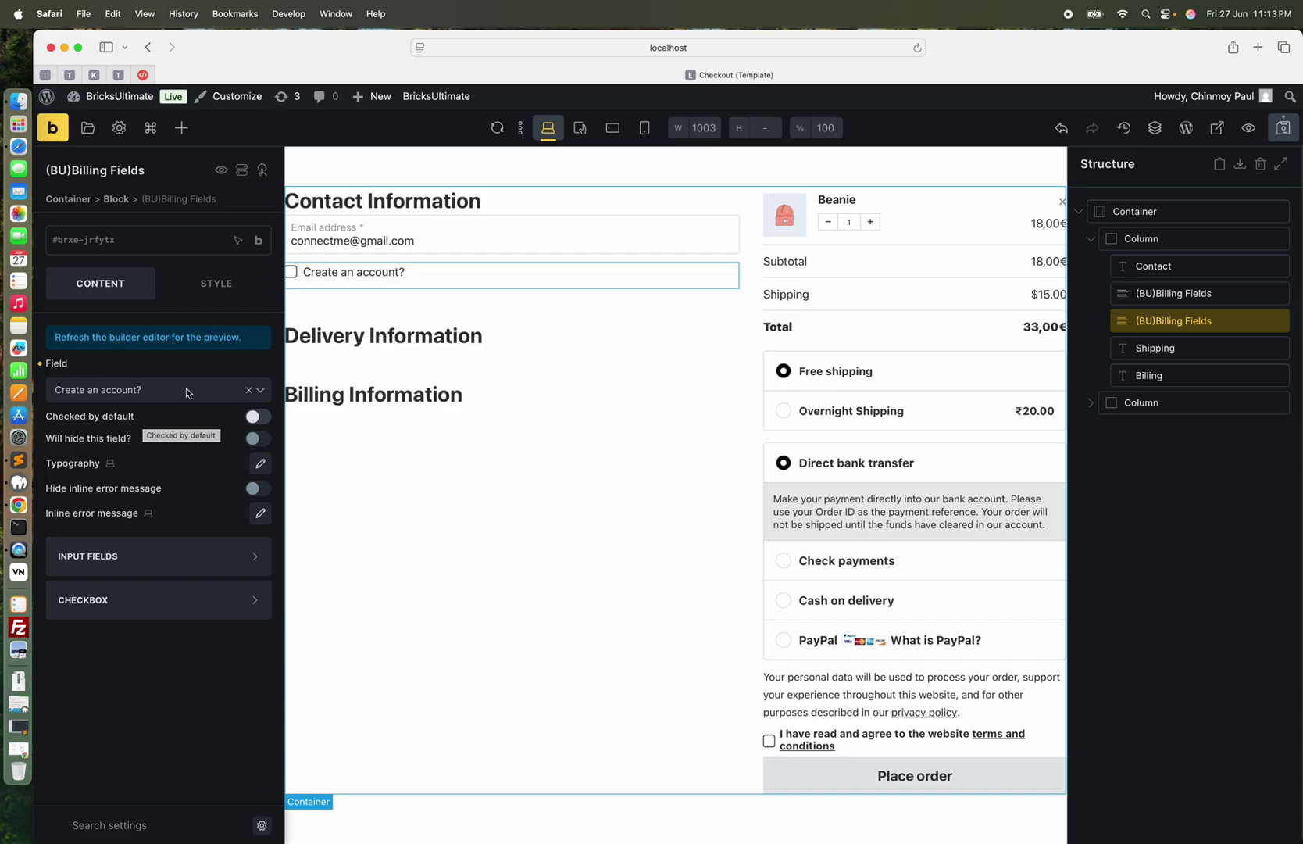
pyautogui.click(1169, 357)
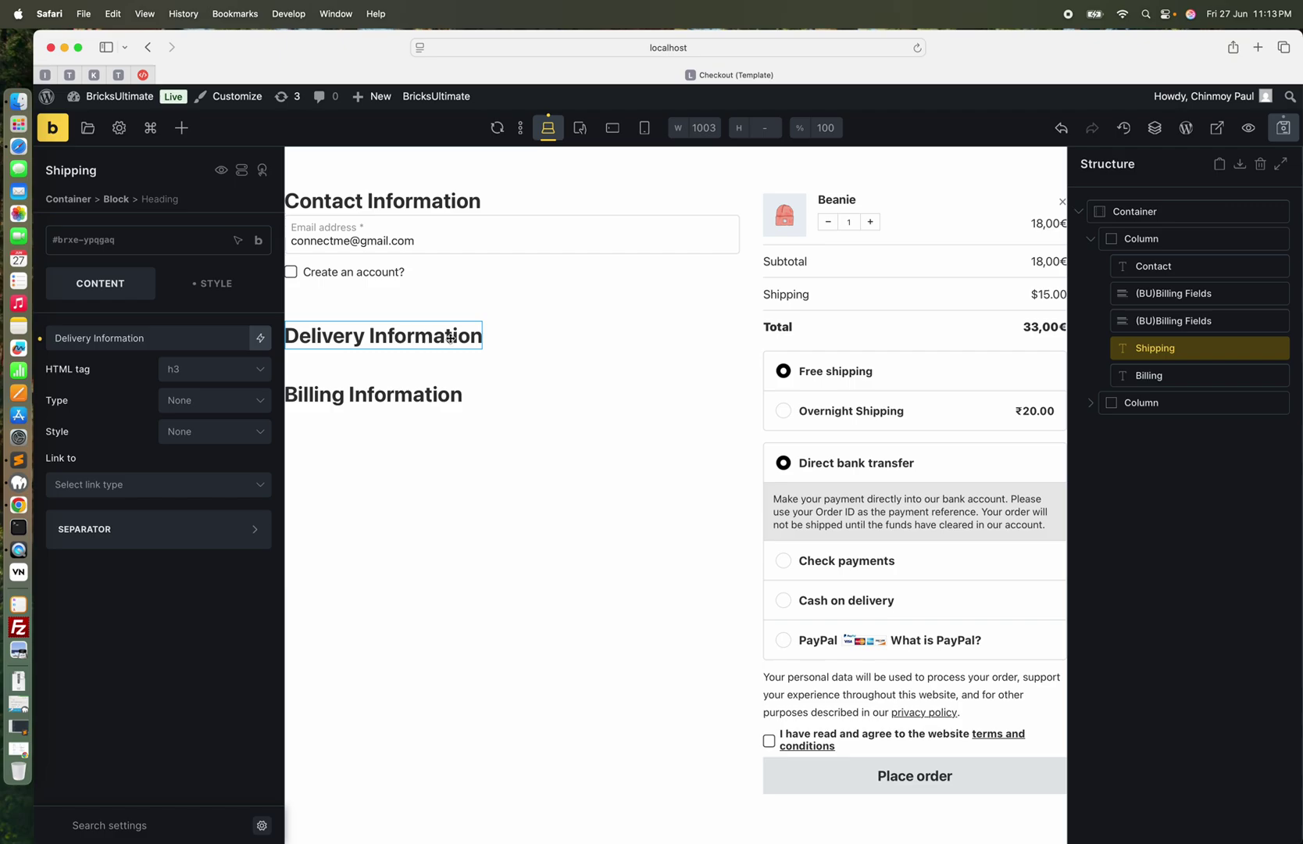
# Add a (BU)Shipping Address Selector under Delivery Information with 'Disable radio buttons' enabled
pyautogui.click(182, 129)
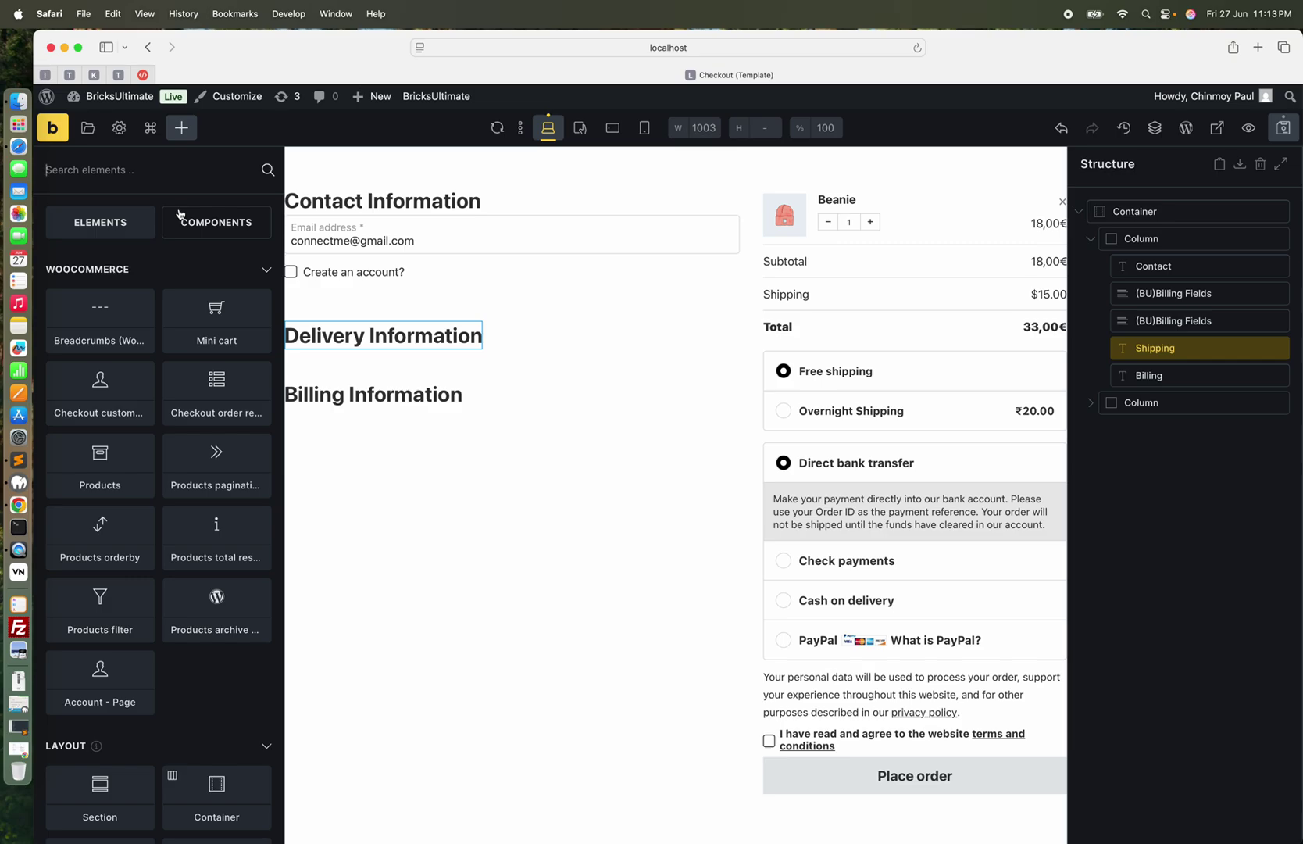
pyautogui.write('shipp')
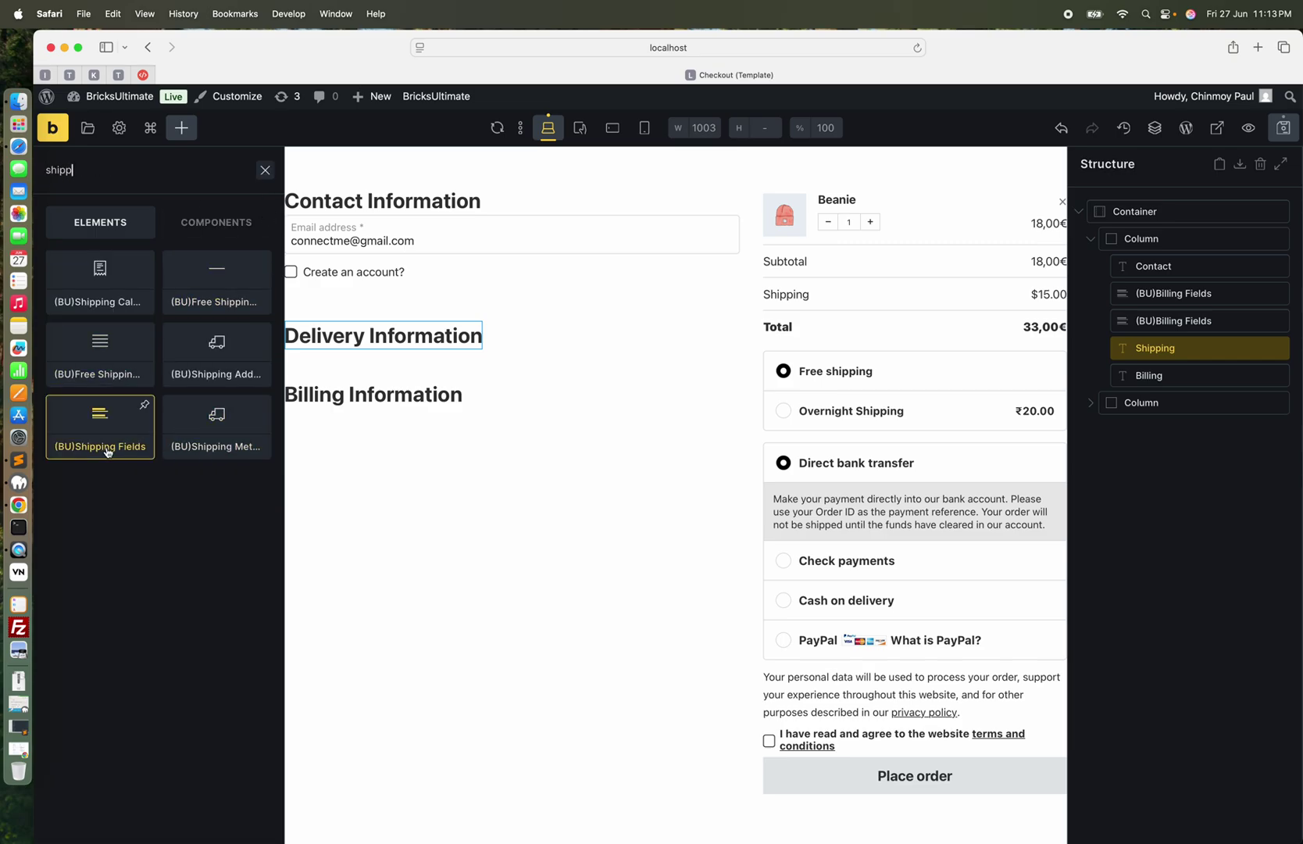
pyautogui.click(239, 371)
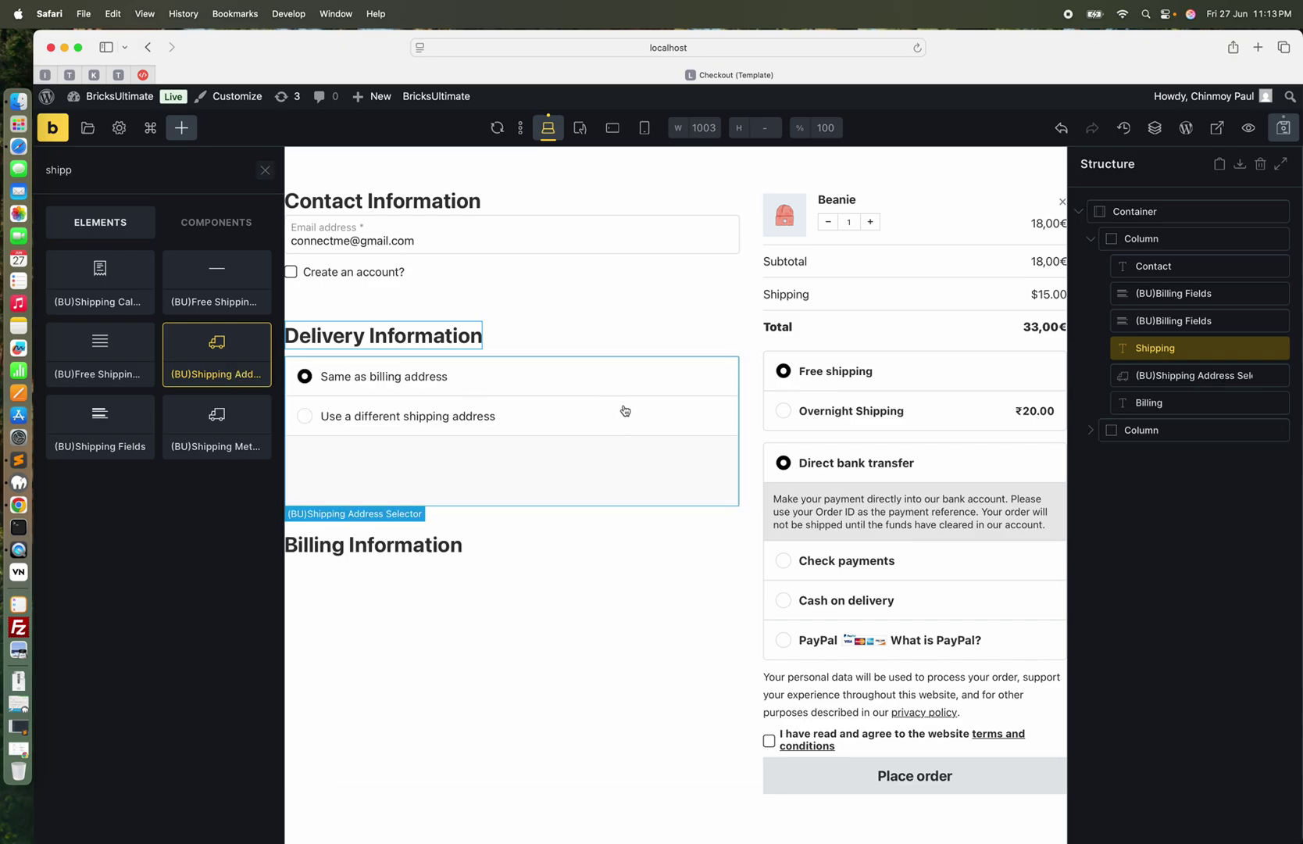
pyautogui.click(610, 457)
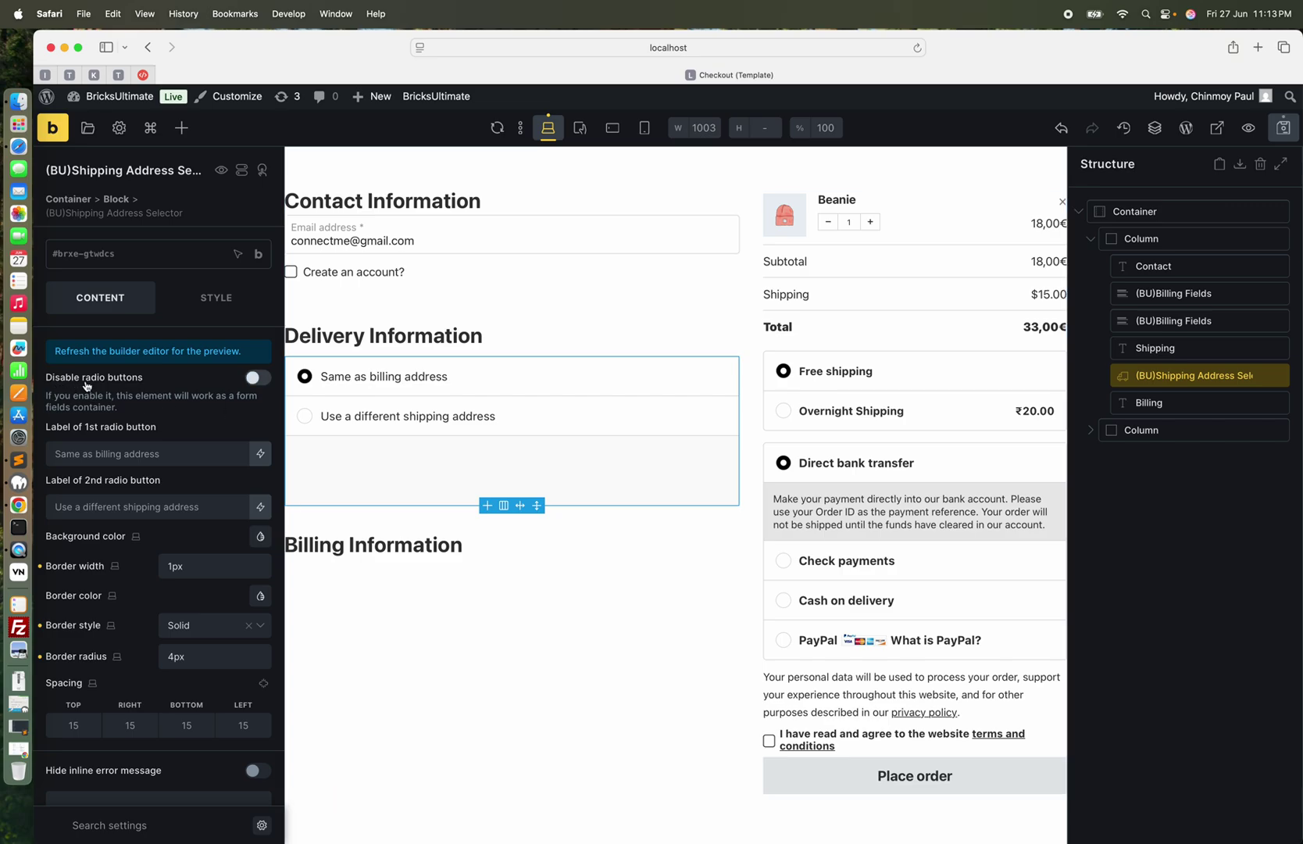
pyautogui.click(262, 383)
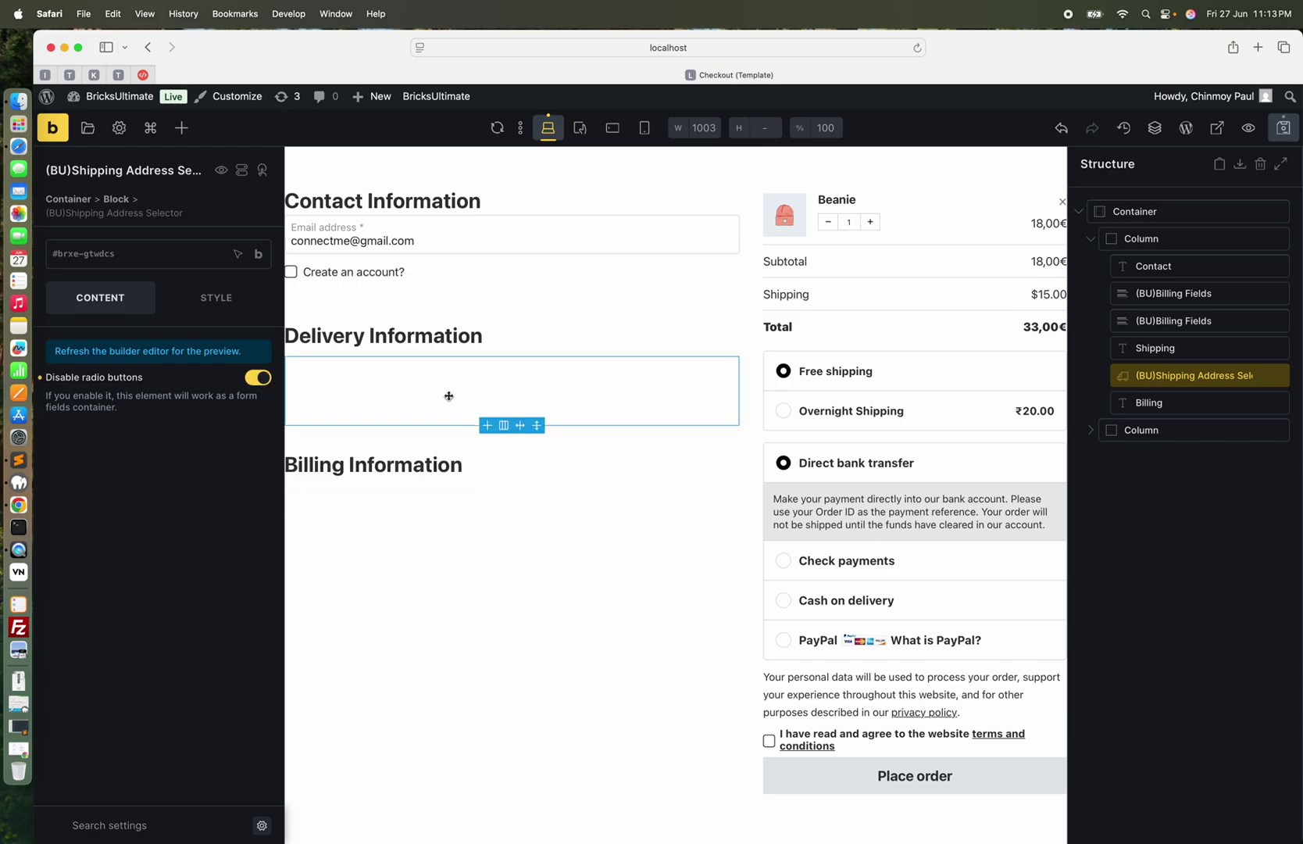
pyautogui.click(181, 127)
pyautogui.write('shipp')
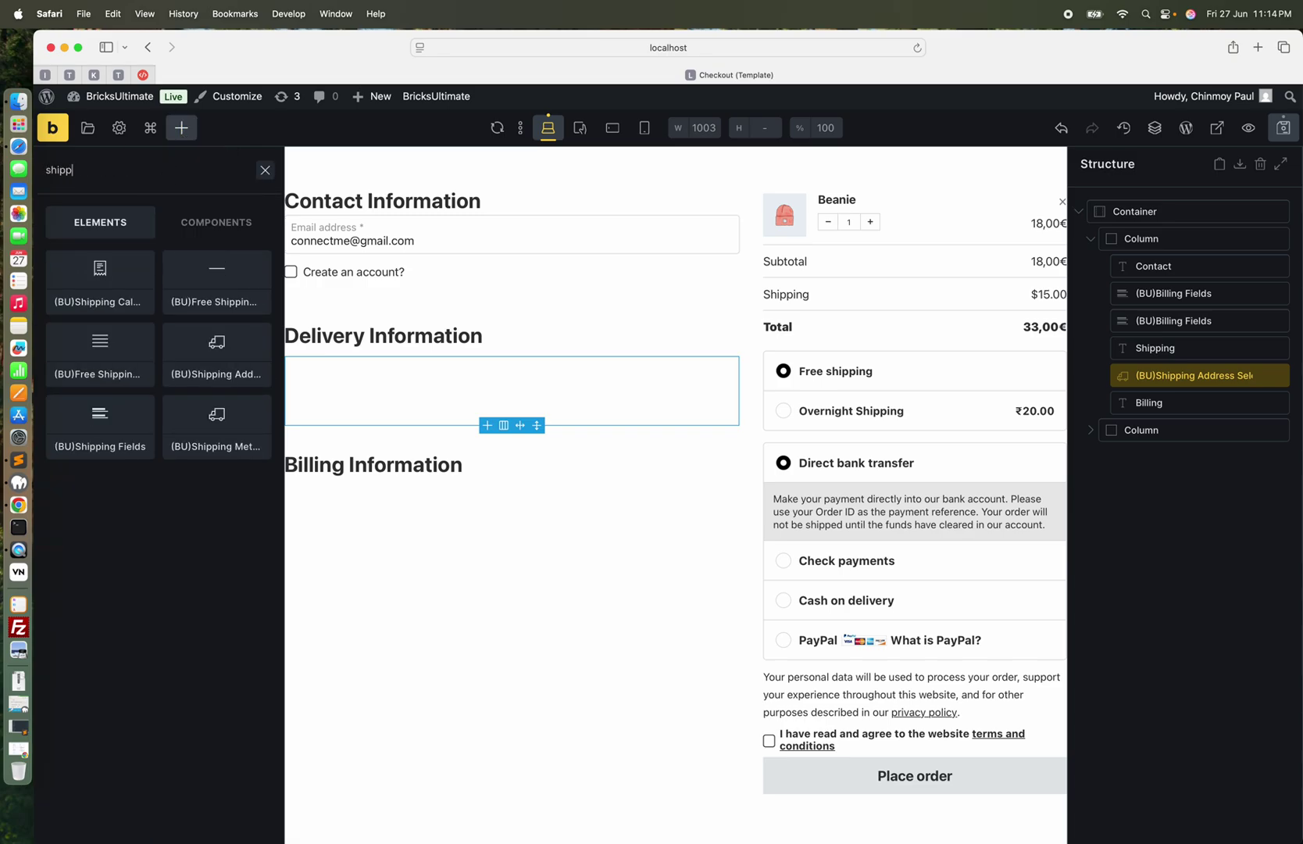
pyautogui.write('ing fie')
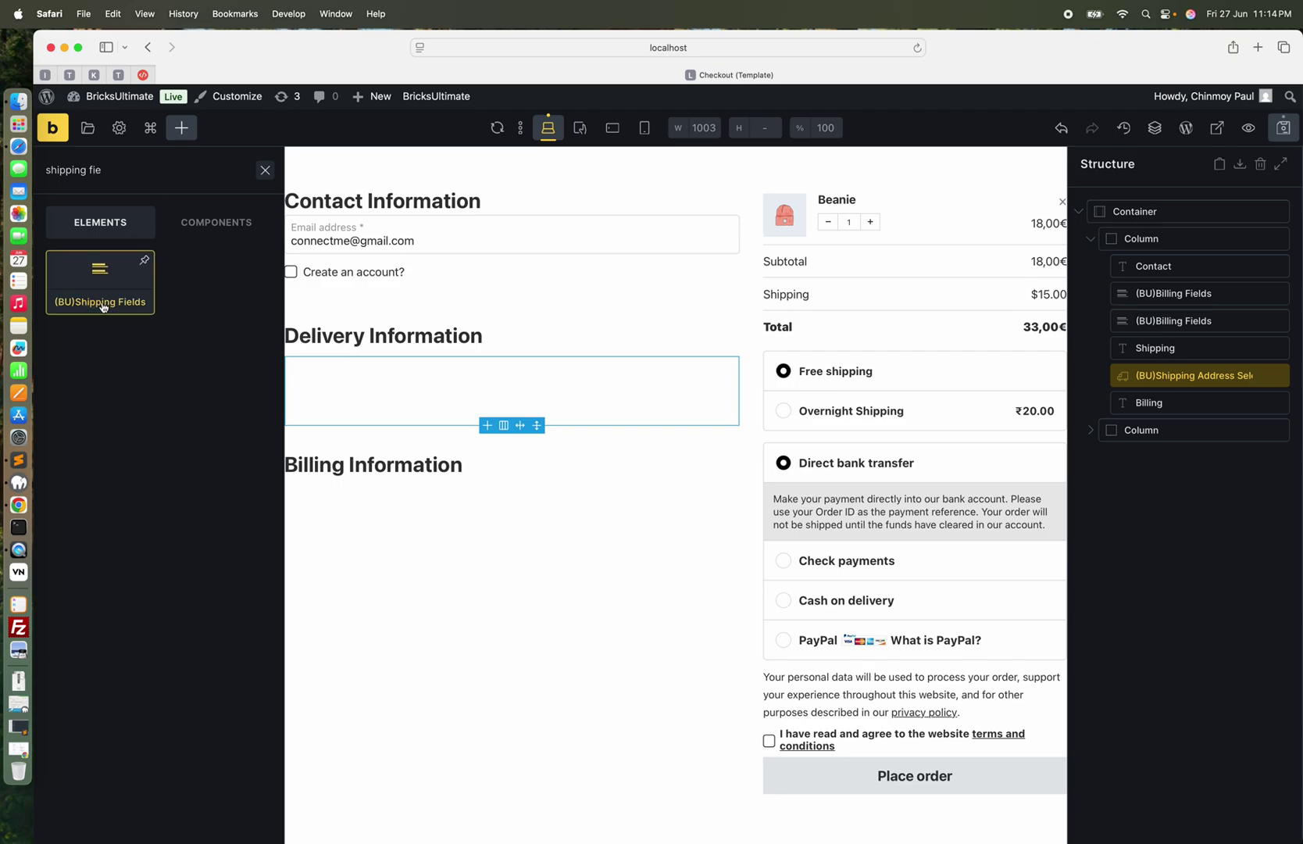
# Add (BU)Shipping Fields for First name, Last name and Street address, in that order
pyautogui.moveTo(101, 306); pyautogui.dragTo(1185, 401)
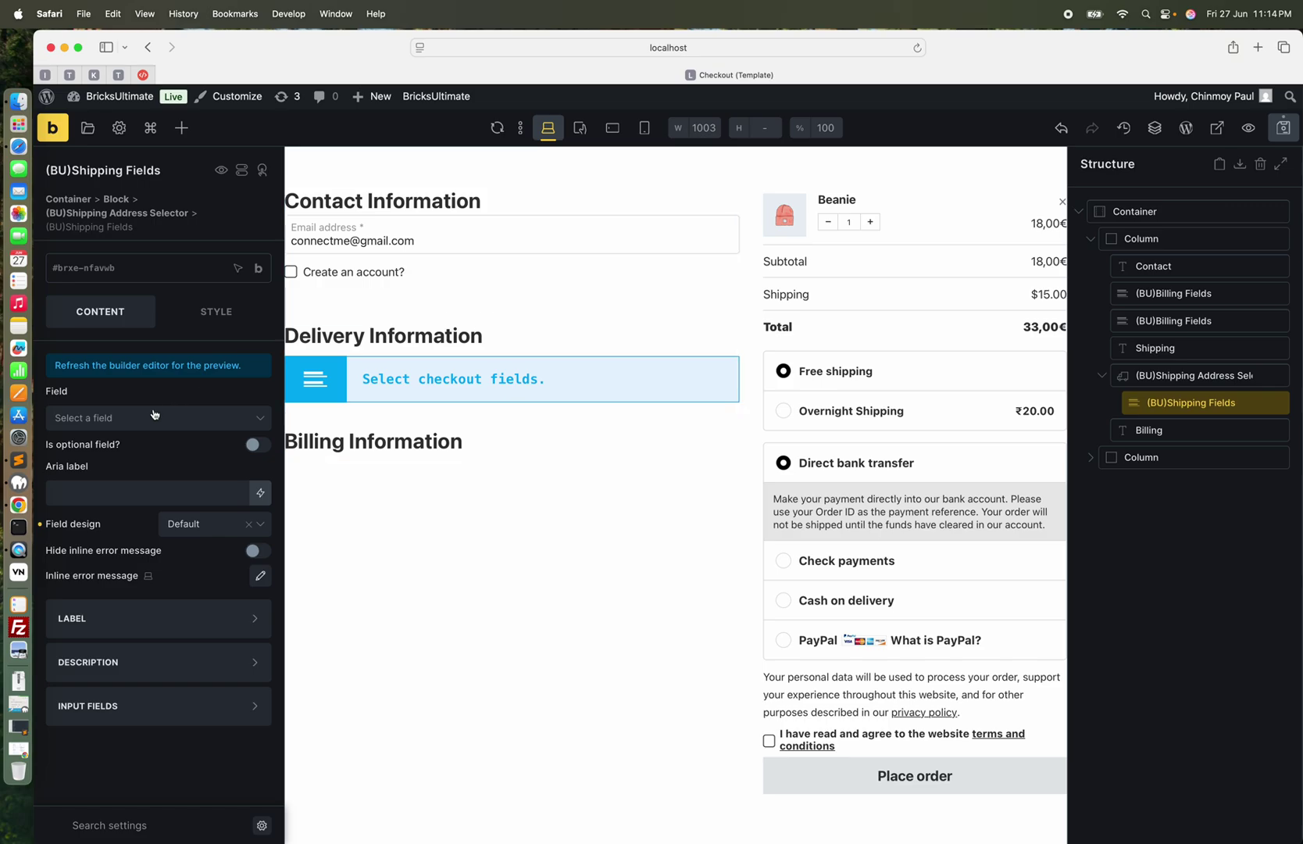
pyautogui.click(148, 419)
pyautogui.click(132, 442)
pyautogui.click(1261, 405)
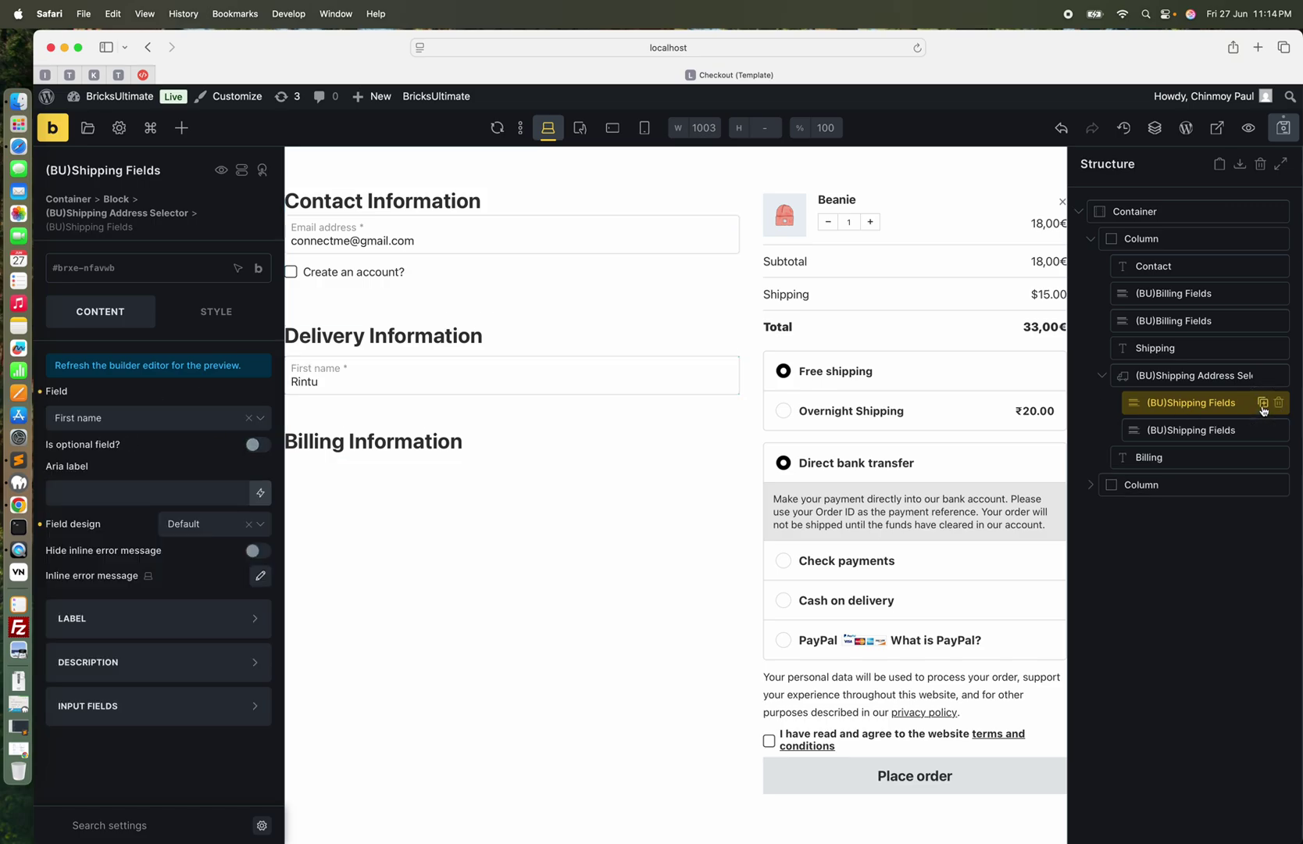
pyautogui.click(130, 430)
pyautogui.click(114, 469)
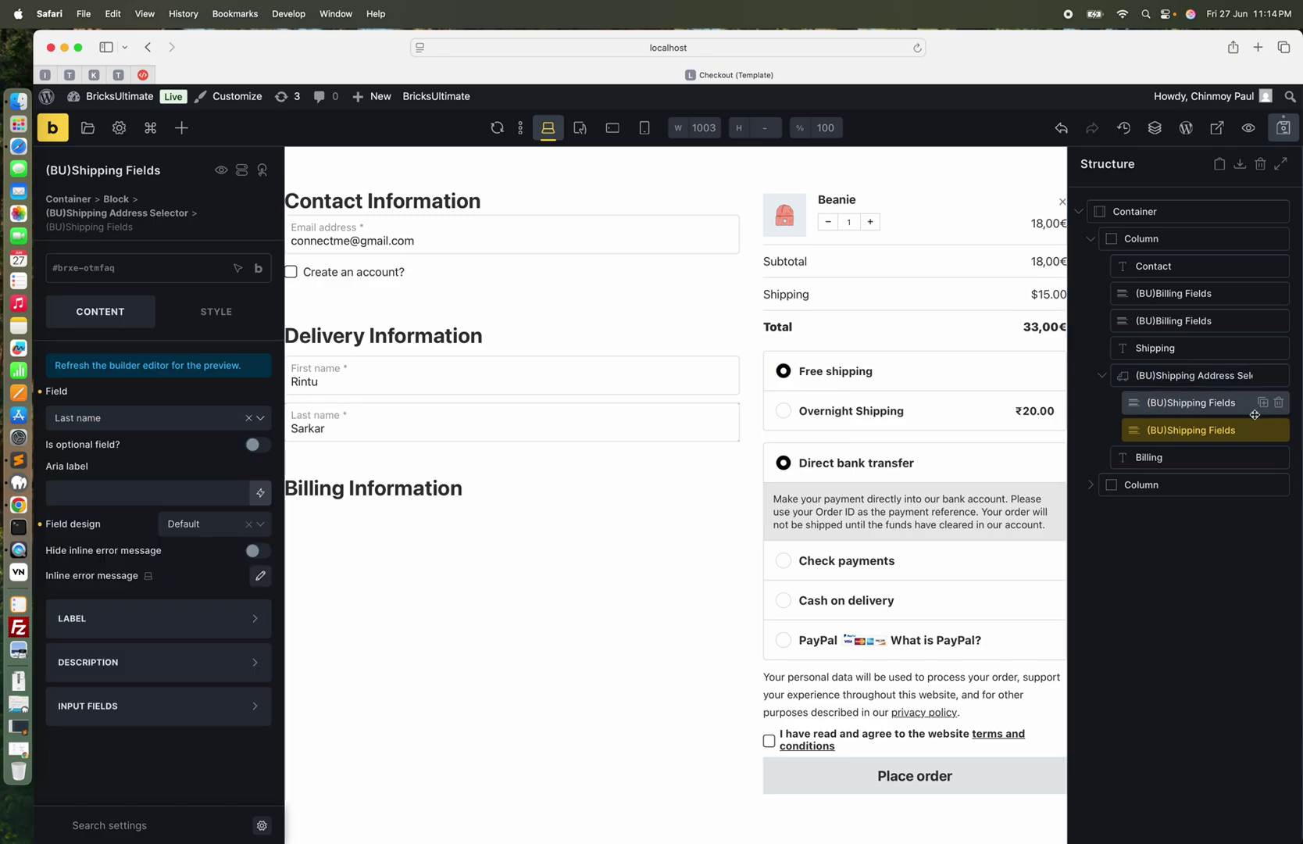
pyautogui.click(1263, 430)
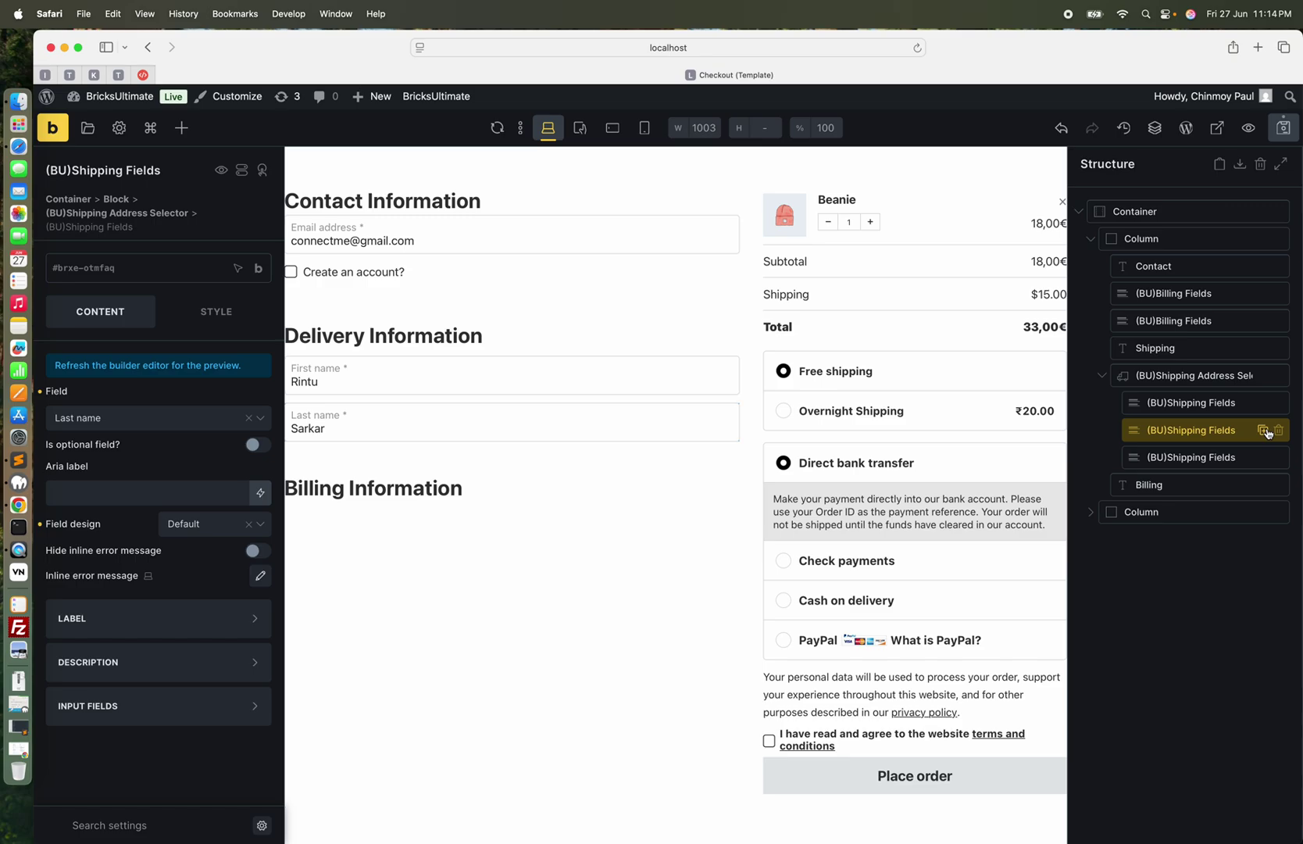
pyautogui.click(164, 427)
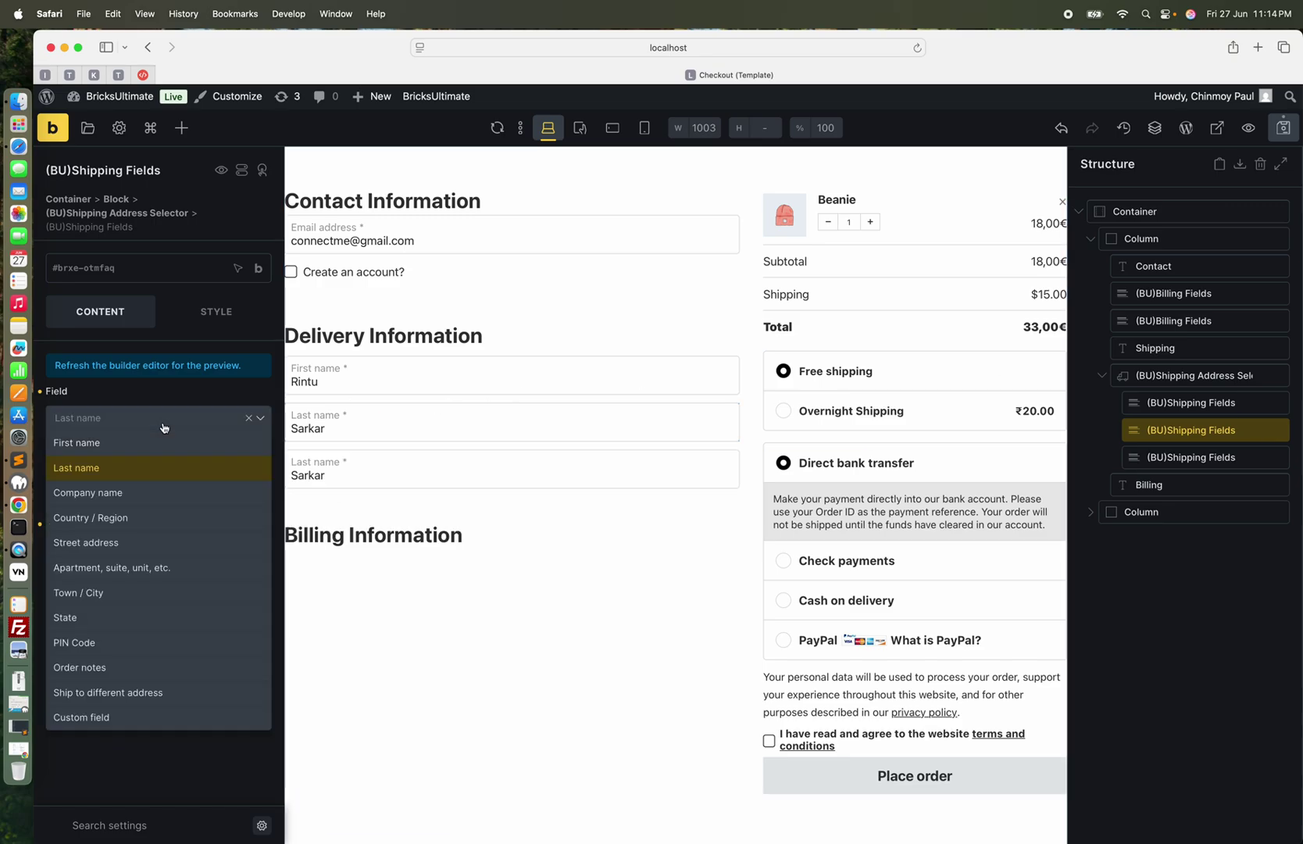
pyautogui.click(116, 542)
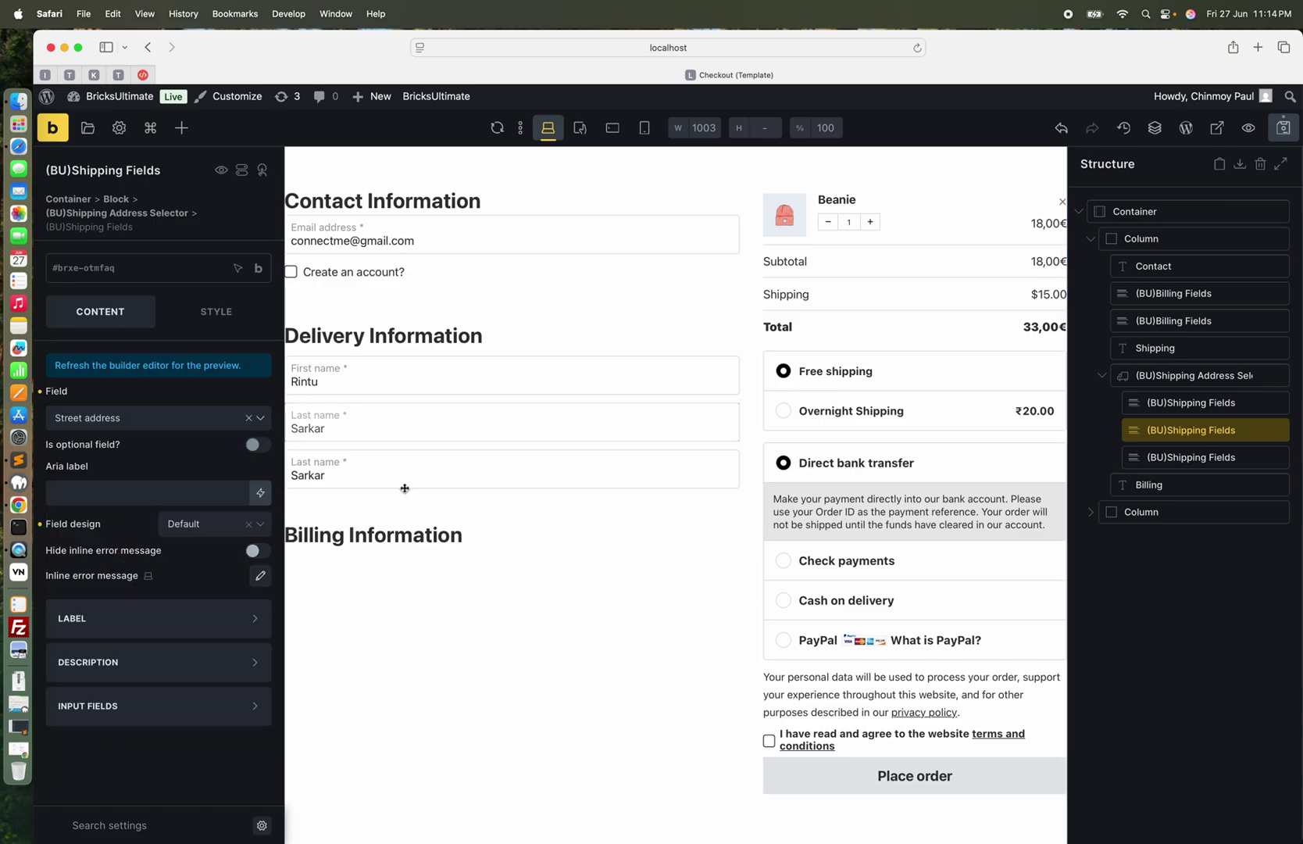
pyautogui.click(1209, 457)
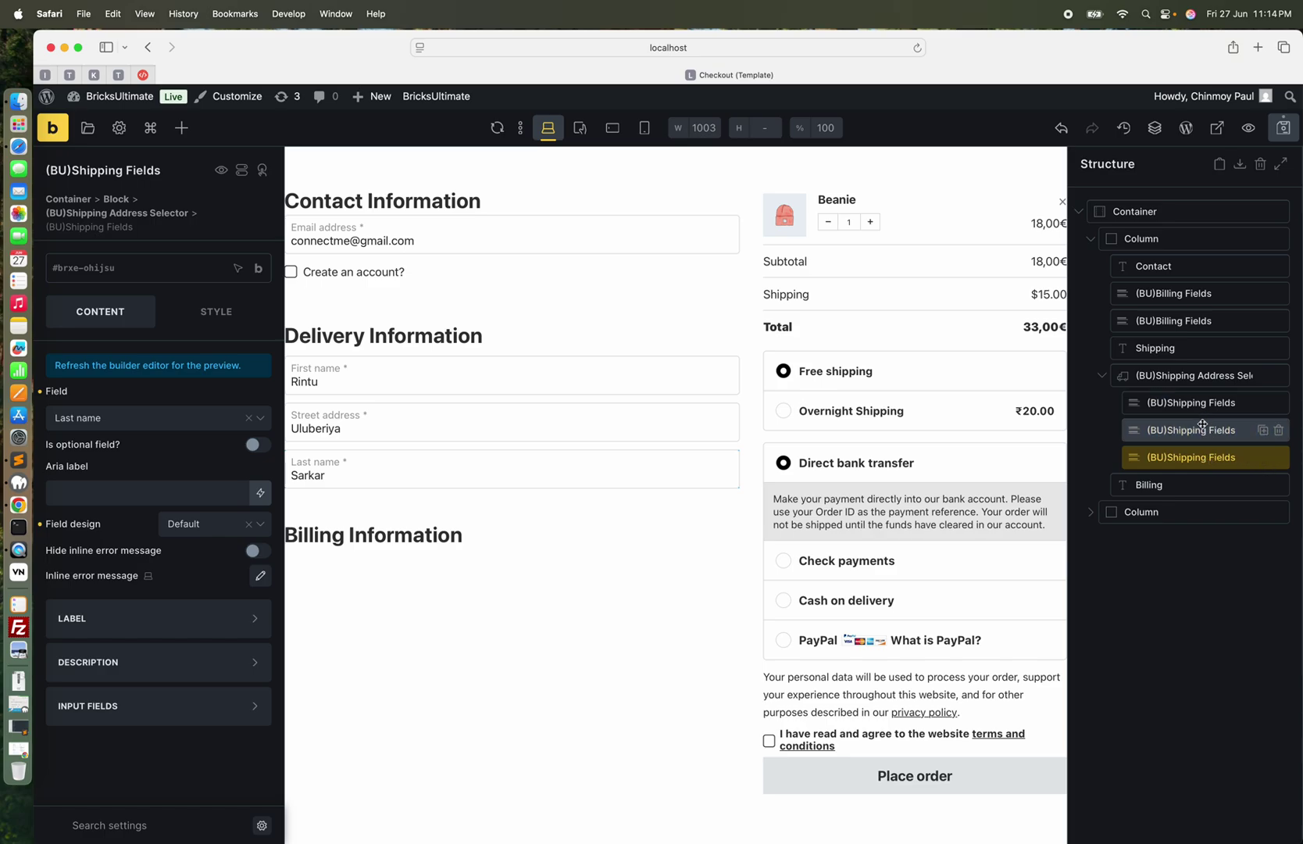
pyautogui.moveTo(1203, 425); pyautogui.dragTo(1225, 463)
# Add duplicated shipping fields set to Country / Region, Town / City and State
pyautogui.click(1234, 461)
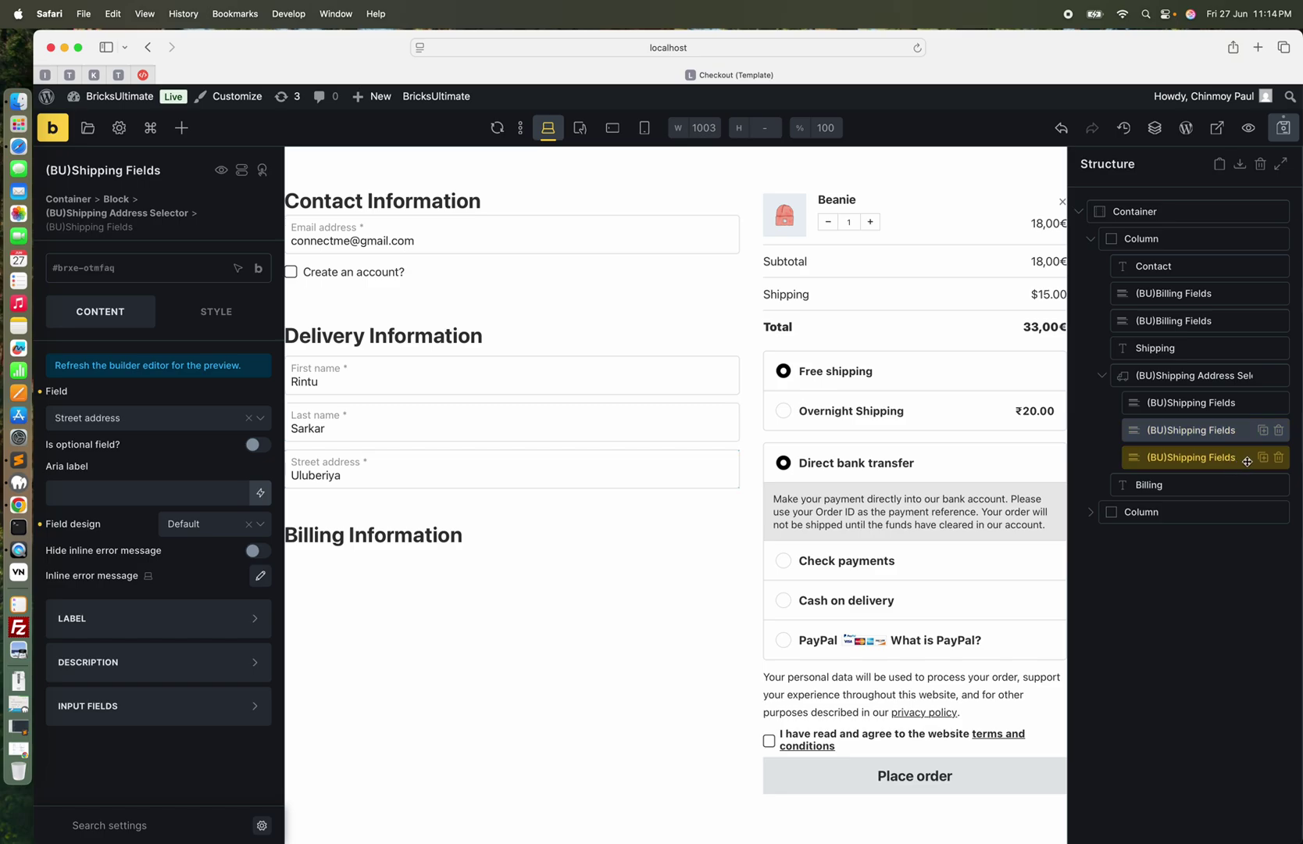
pyautogui.click(1264, 458)
pyautogui.click(1229, 483)
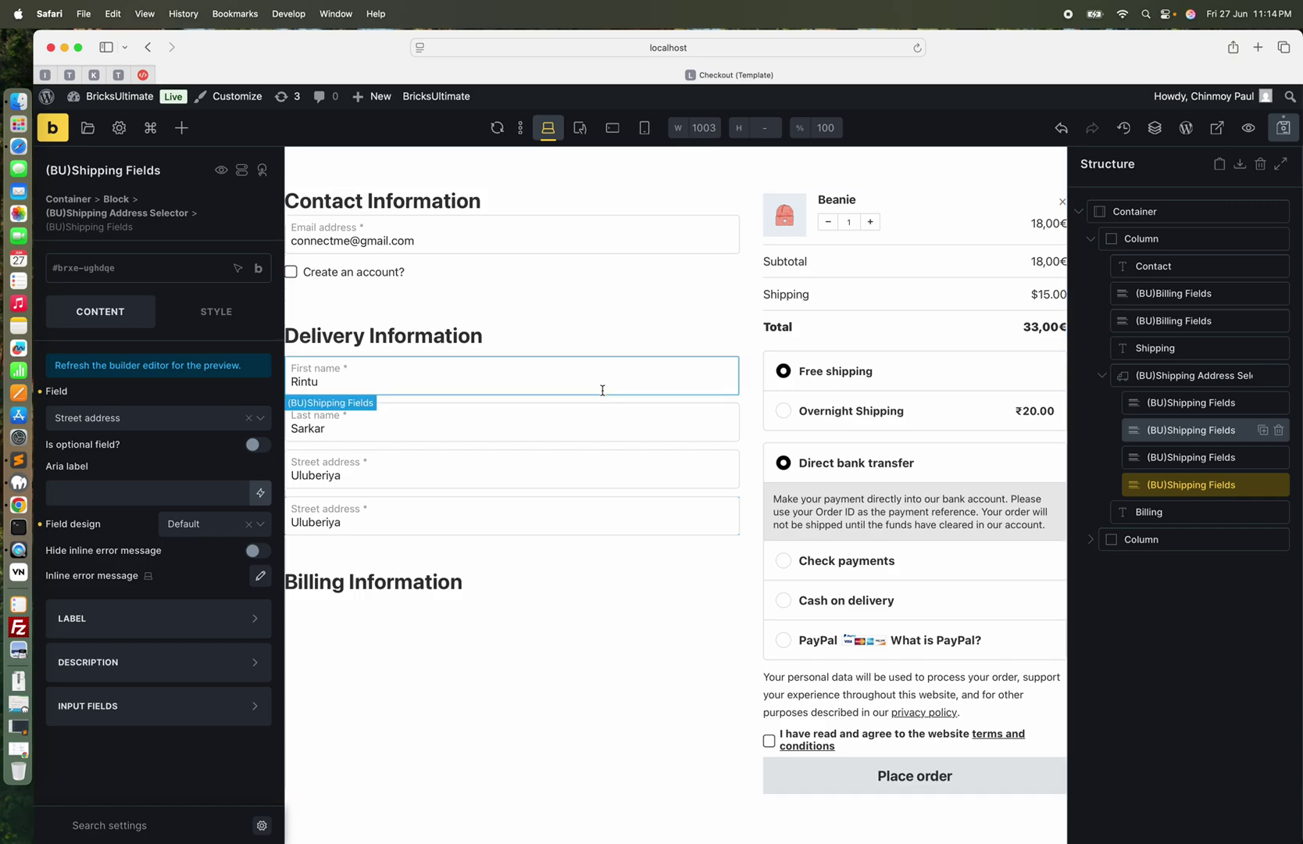
pyautogui.click(172, 422)
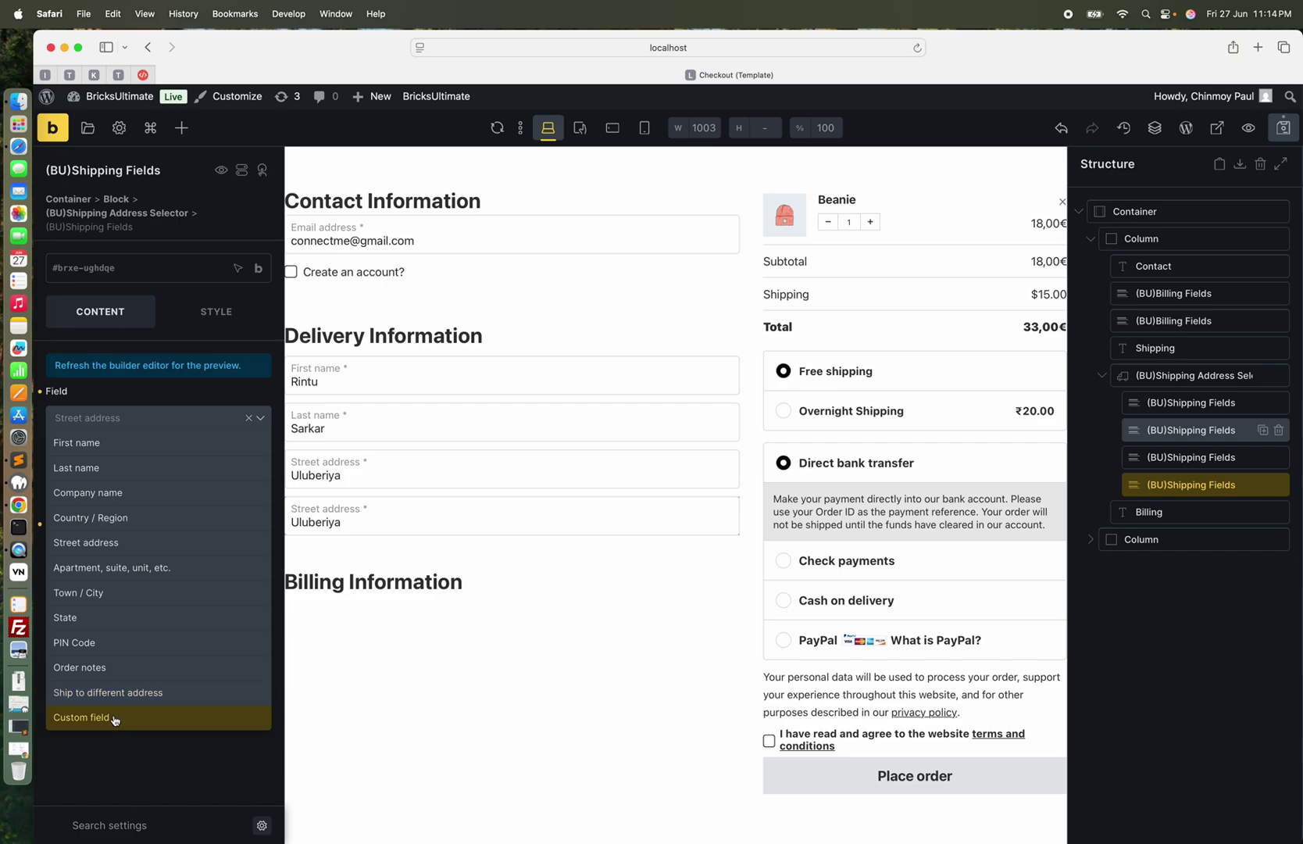
pyautogui.click(115, 521)
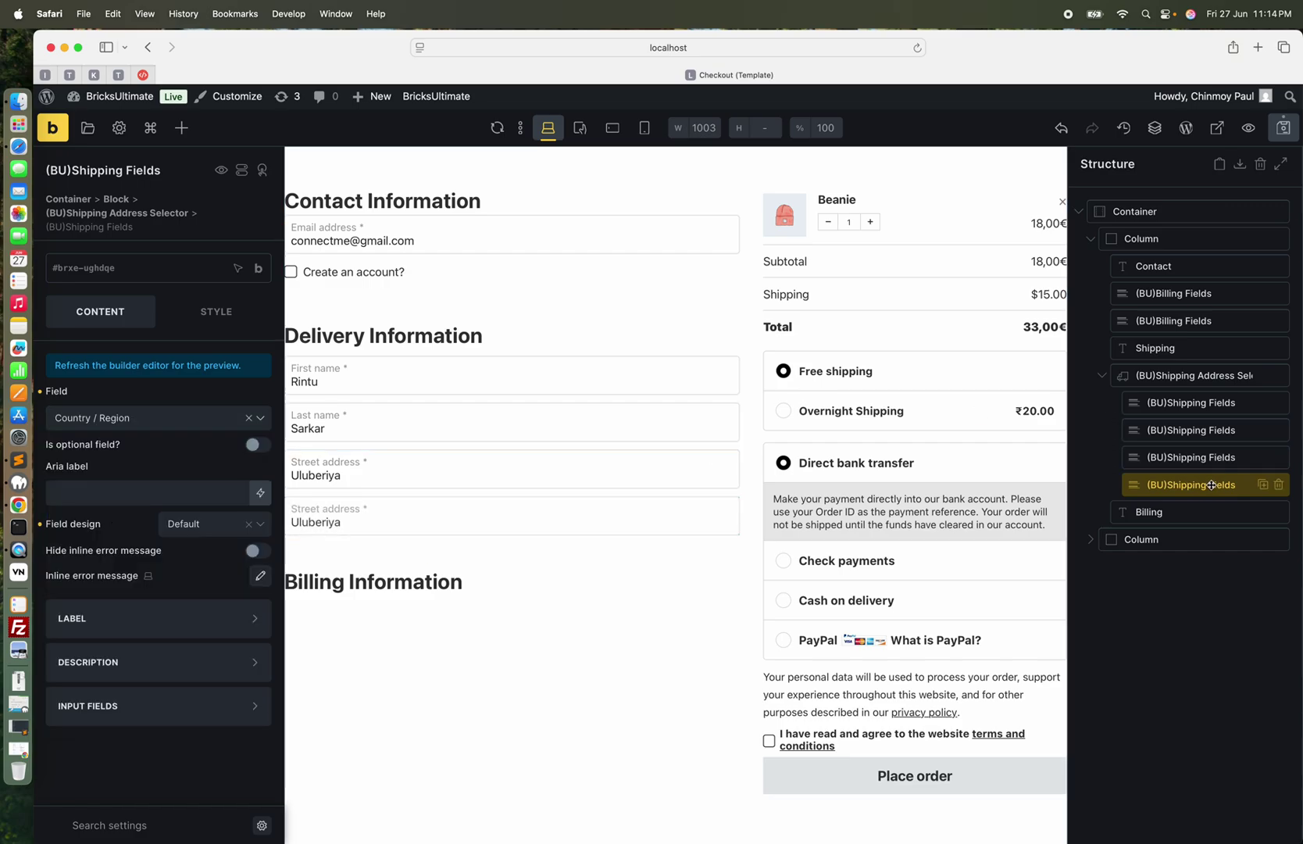
pyautogui.click(1264, 486)
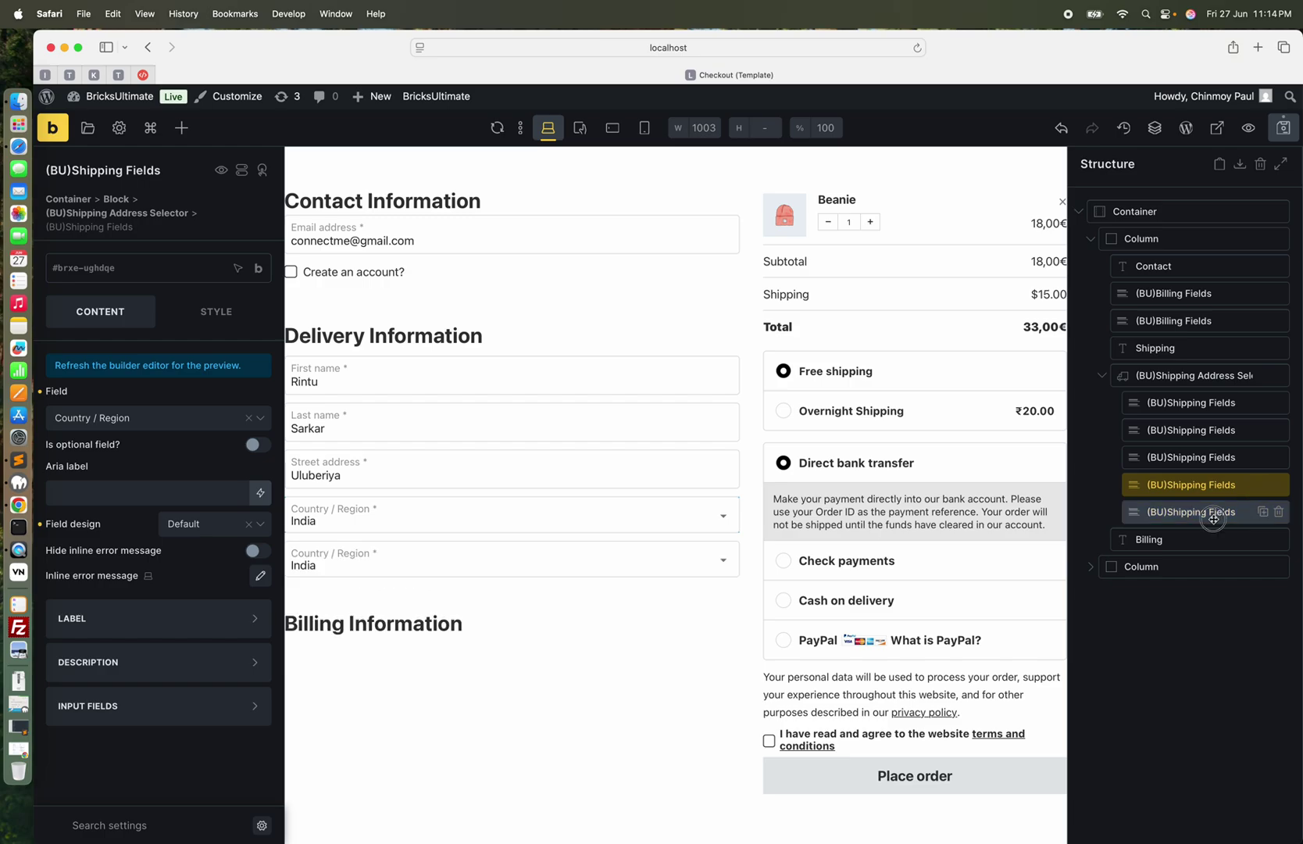
pyautogui.click(155, 420)
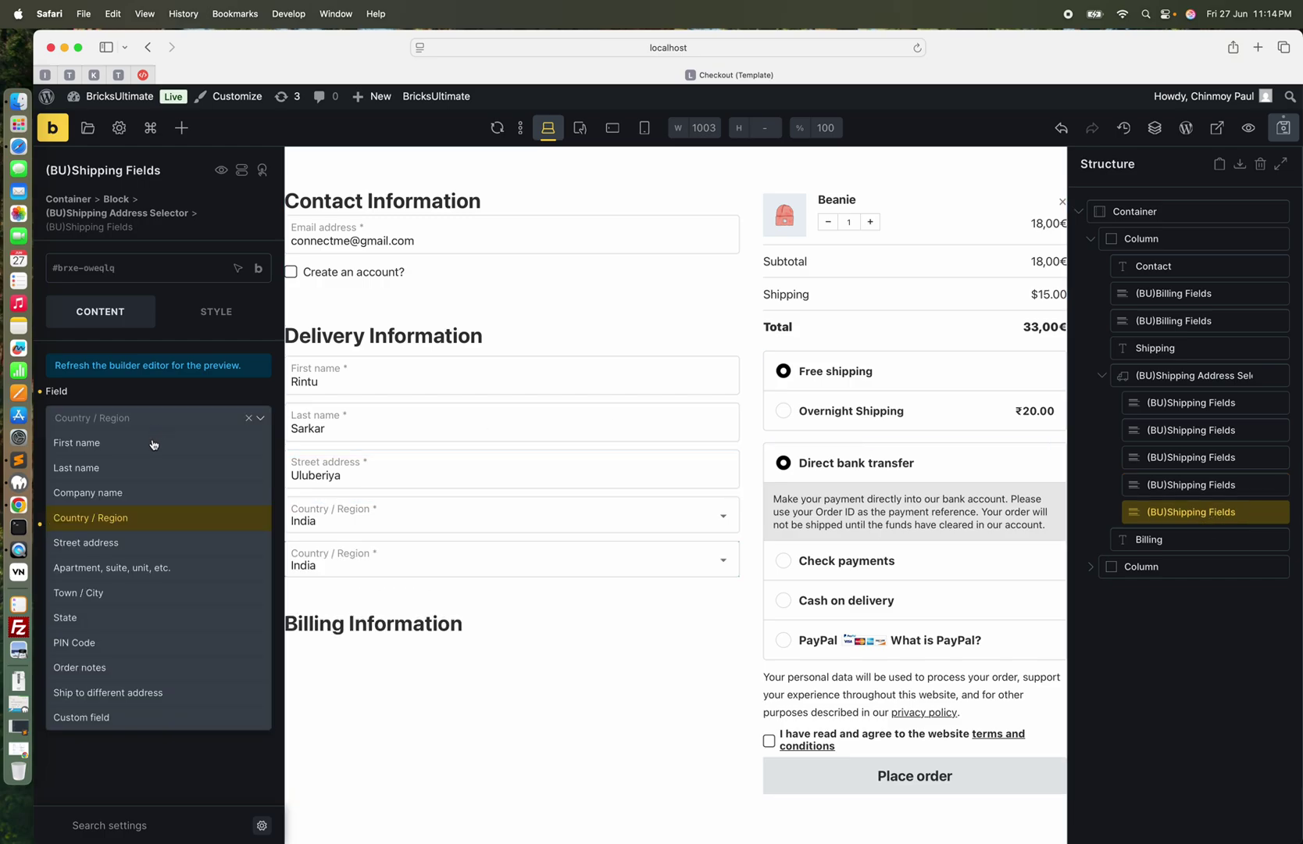
pyautogui.click(95, 594)
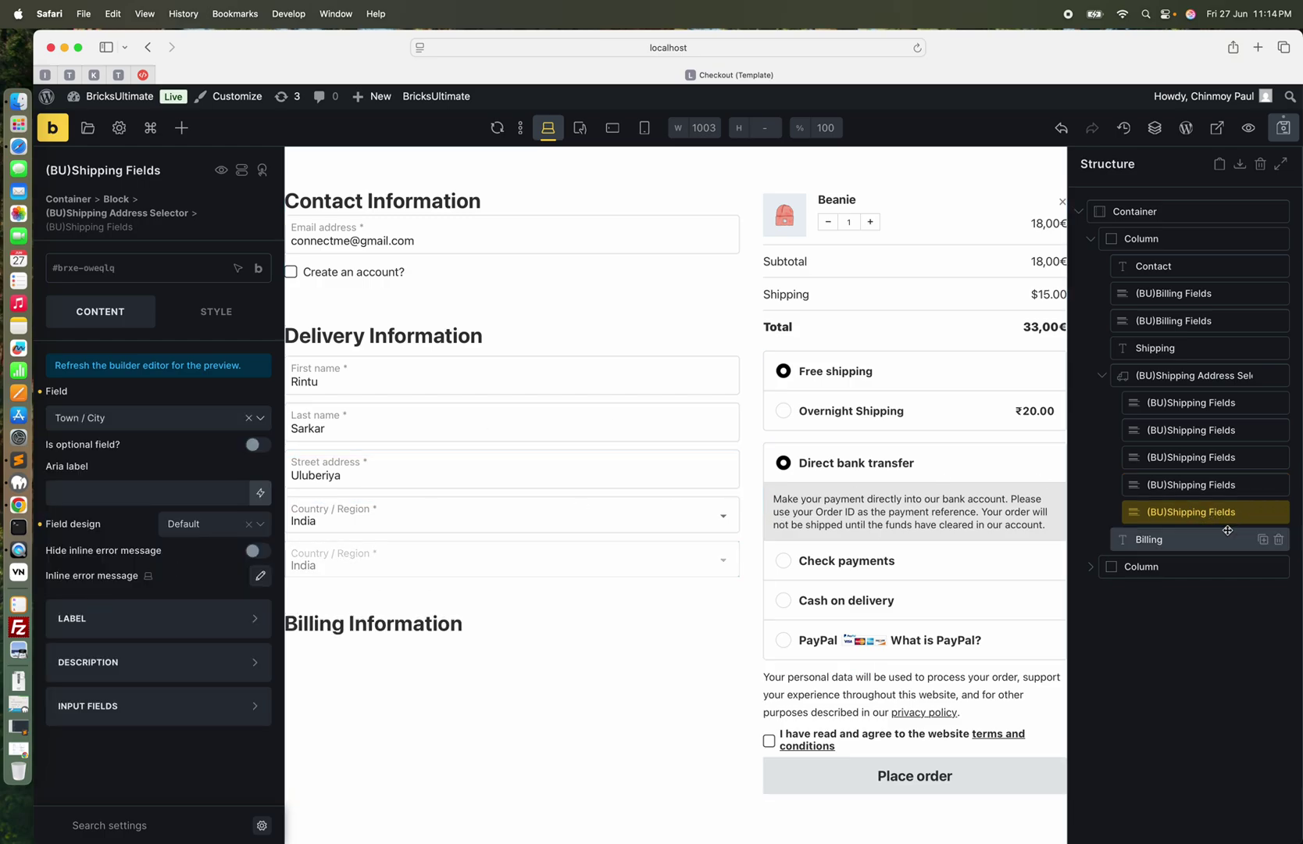
pyautogui.click(1263, 512)
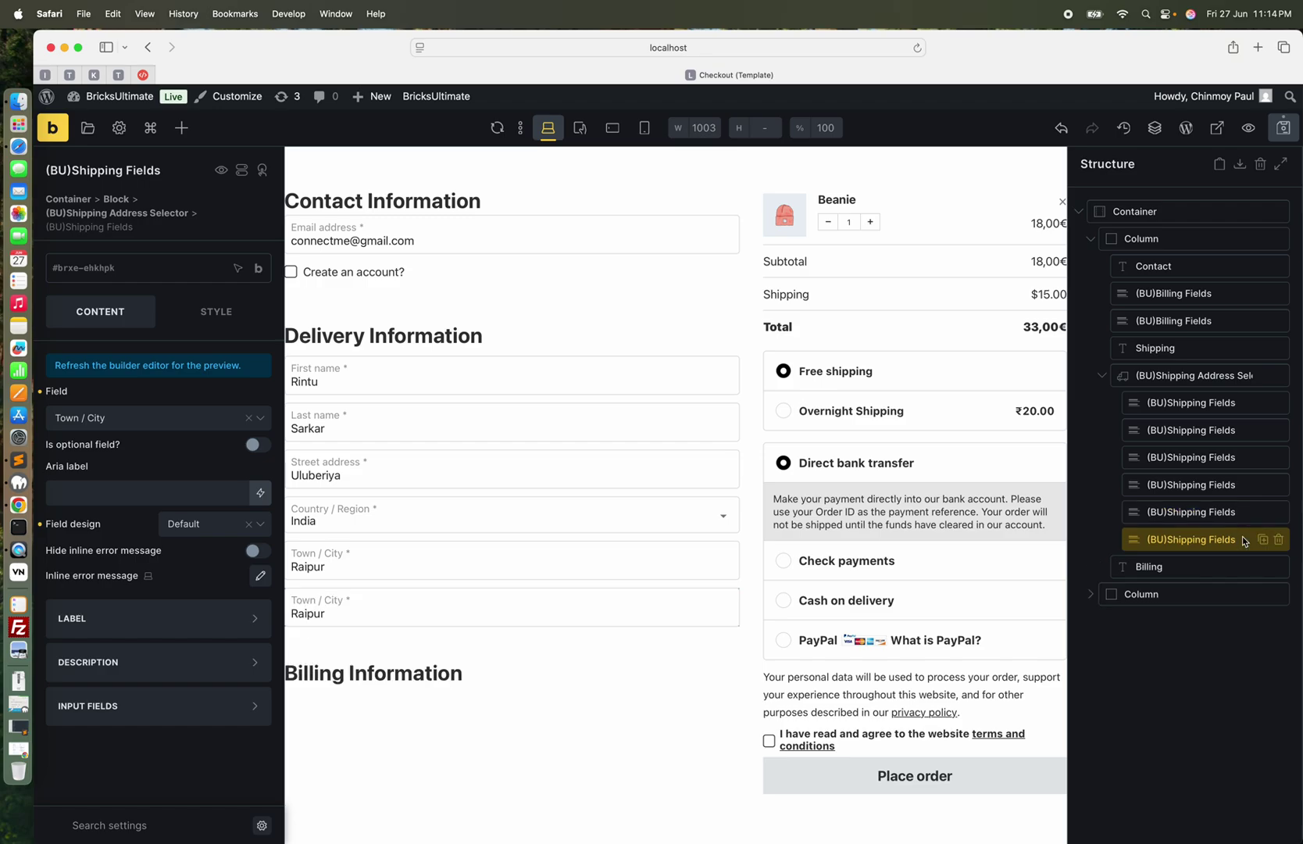
pyautogui.click(167, 422)
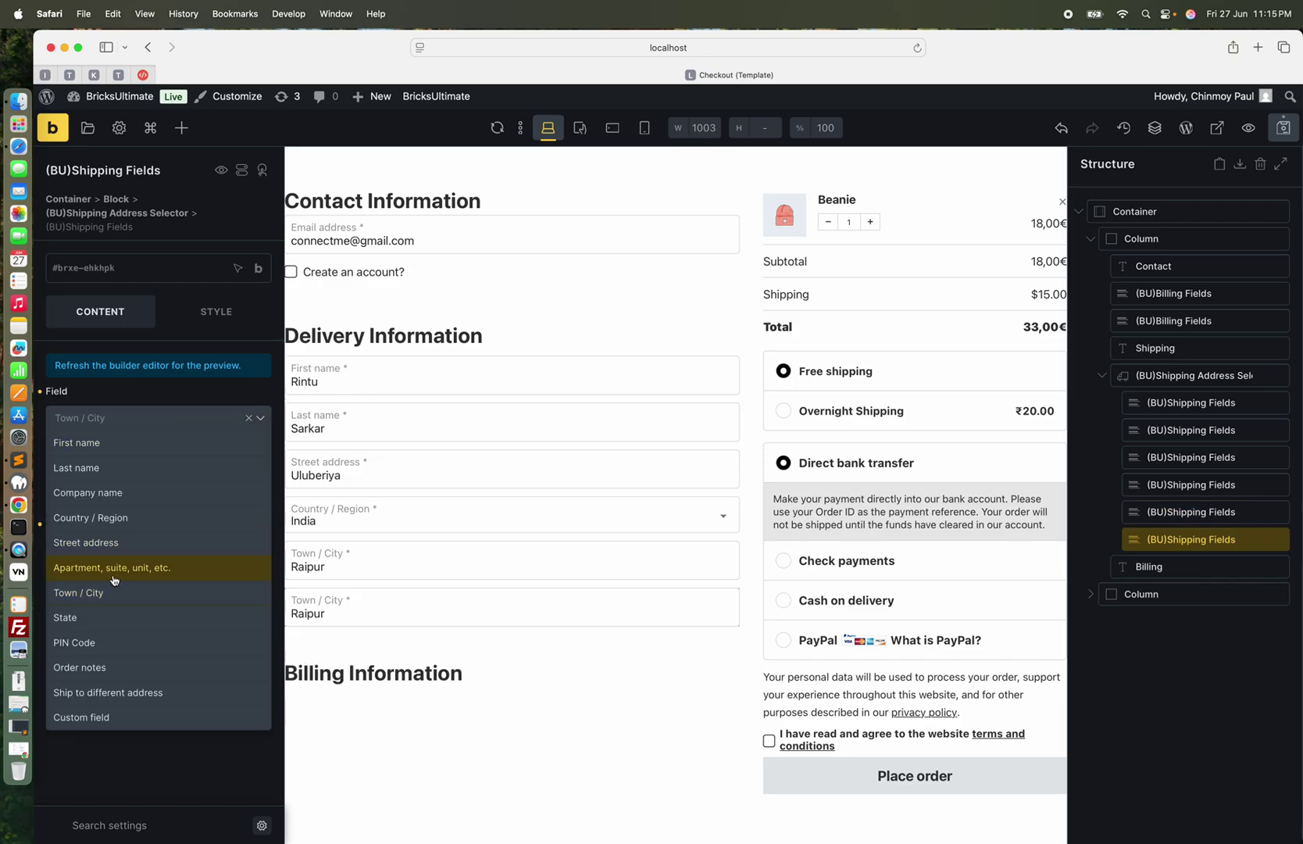
pyautogui.click(84, 621)
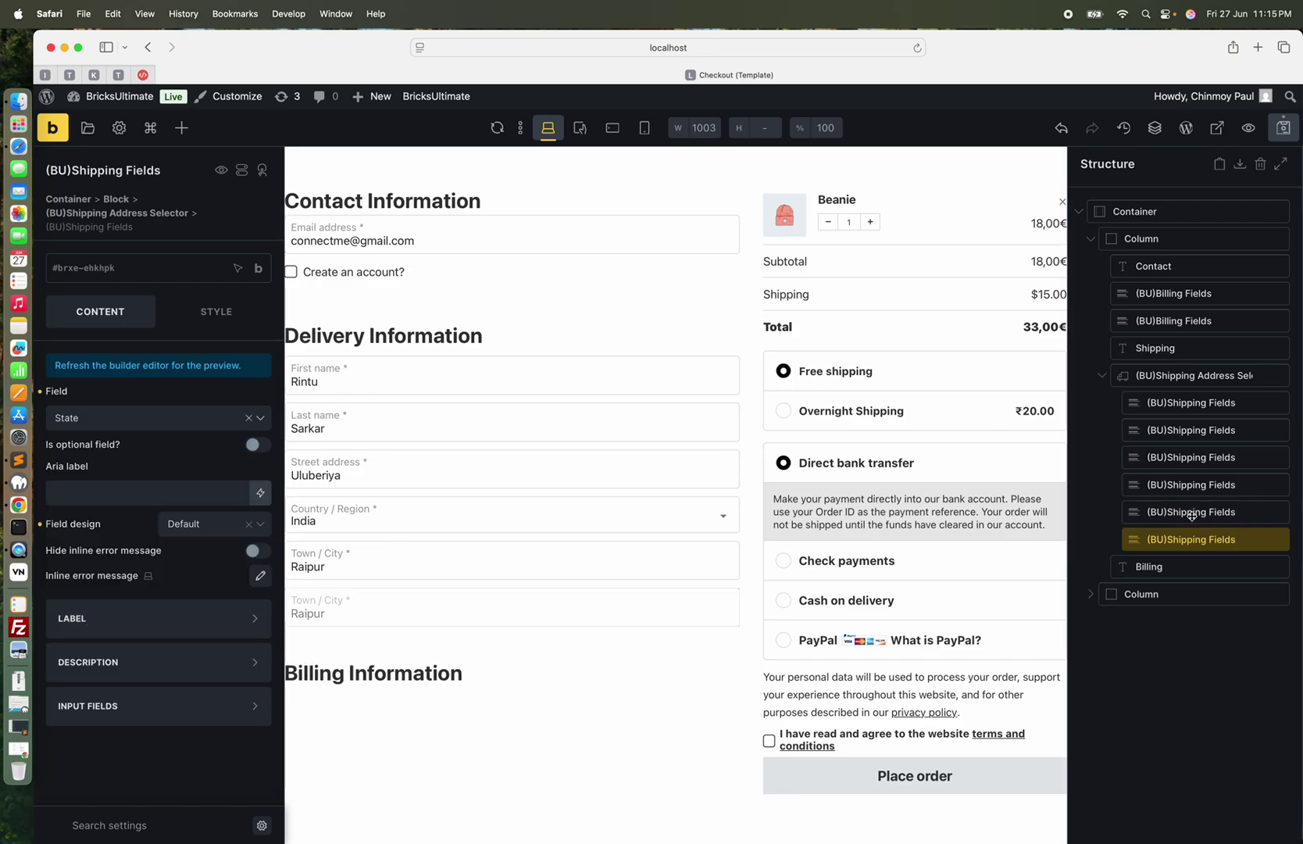
# Add a final shipping field set to PIN Code, then select the shipping address selector
pyautogui.click(1263, 543)
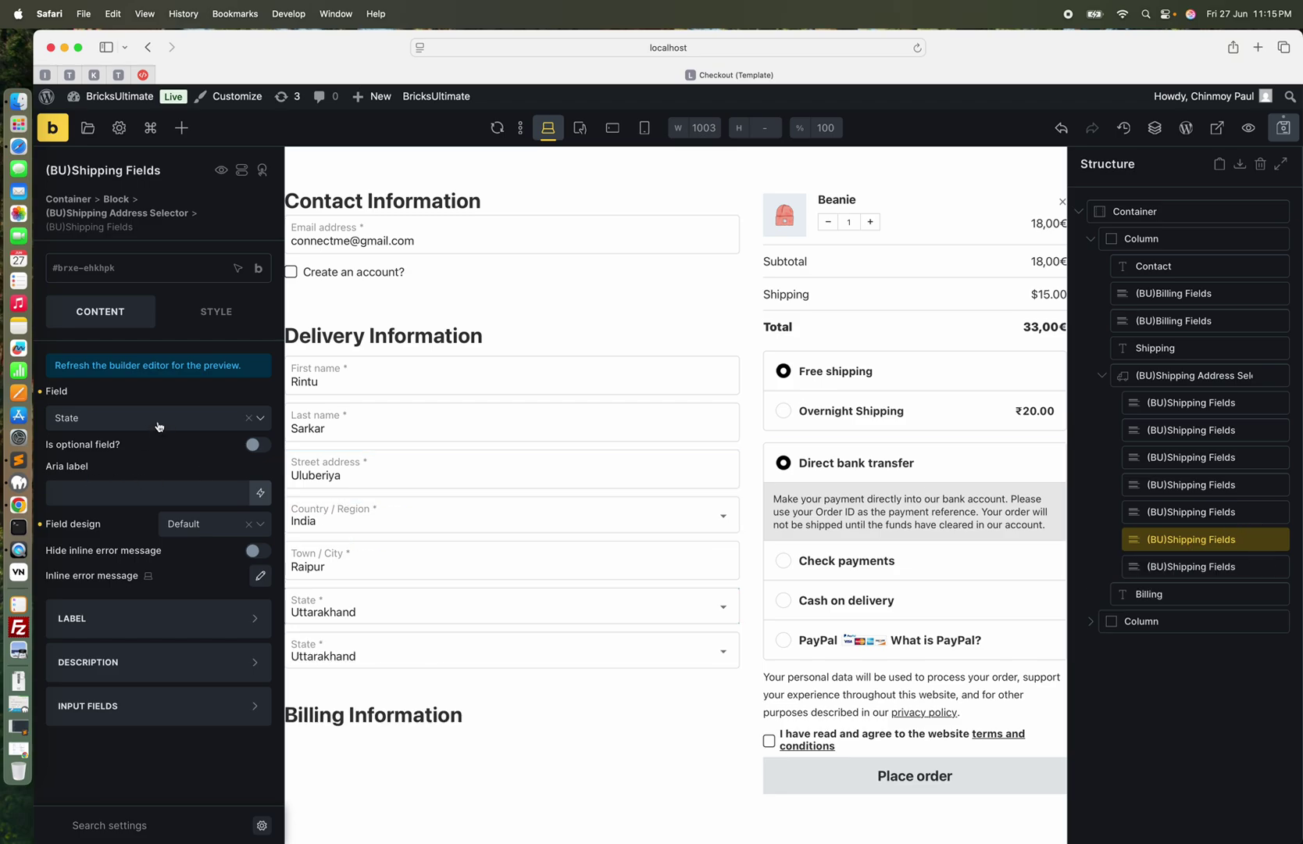
pyautogui.click(1212, 567)
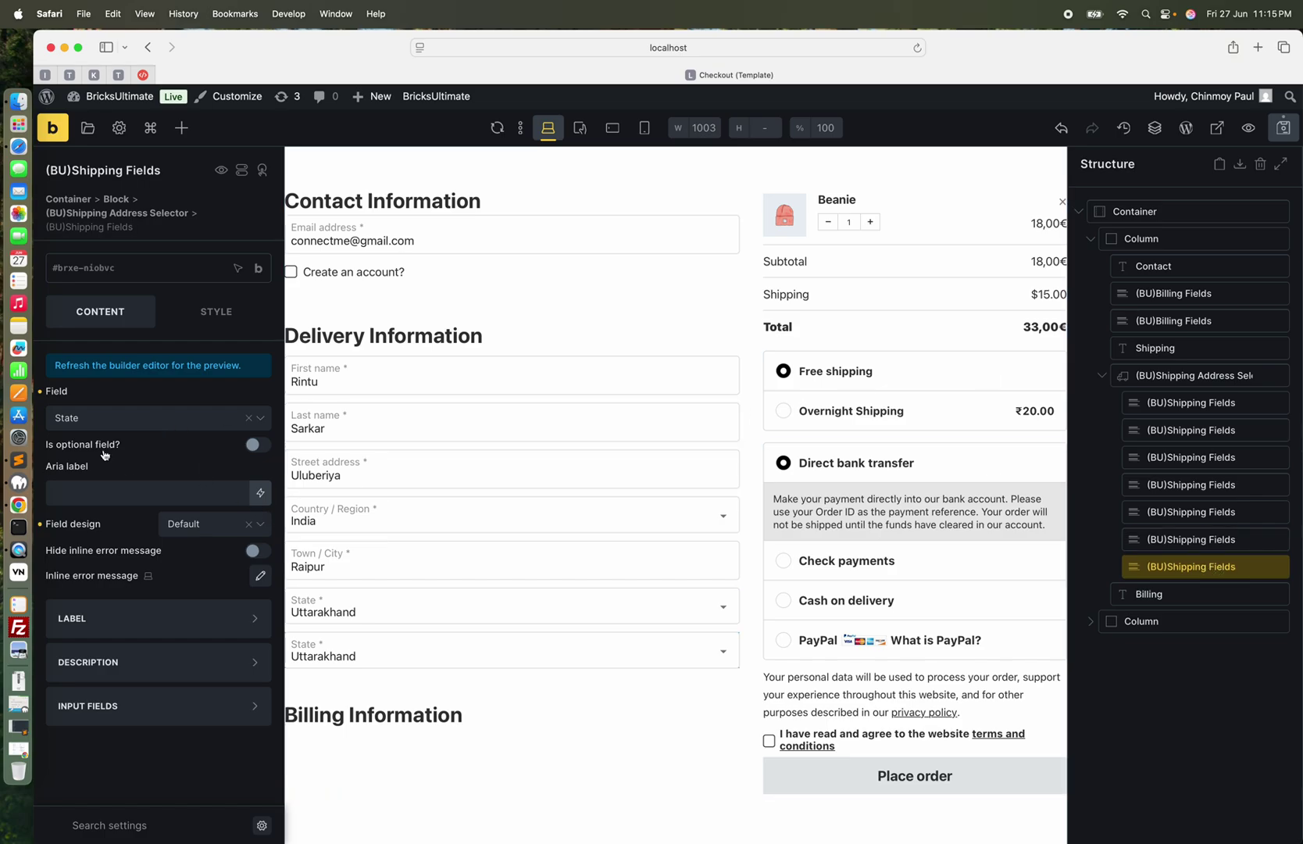
pyautogui.click(120, 417)
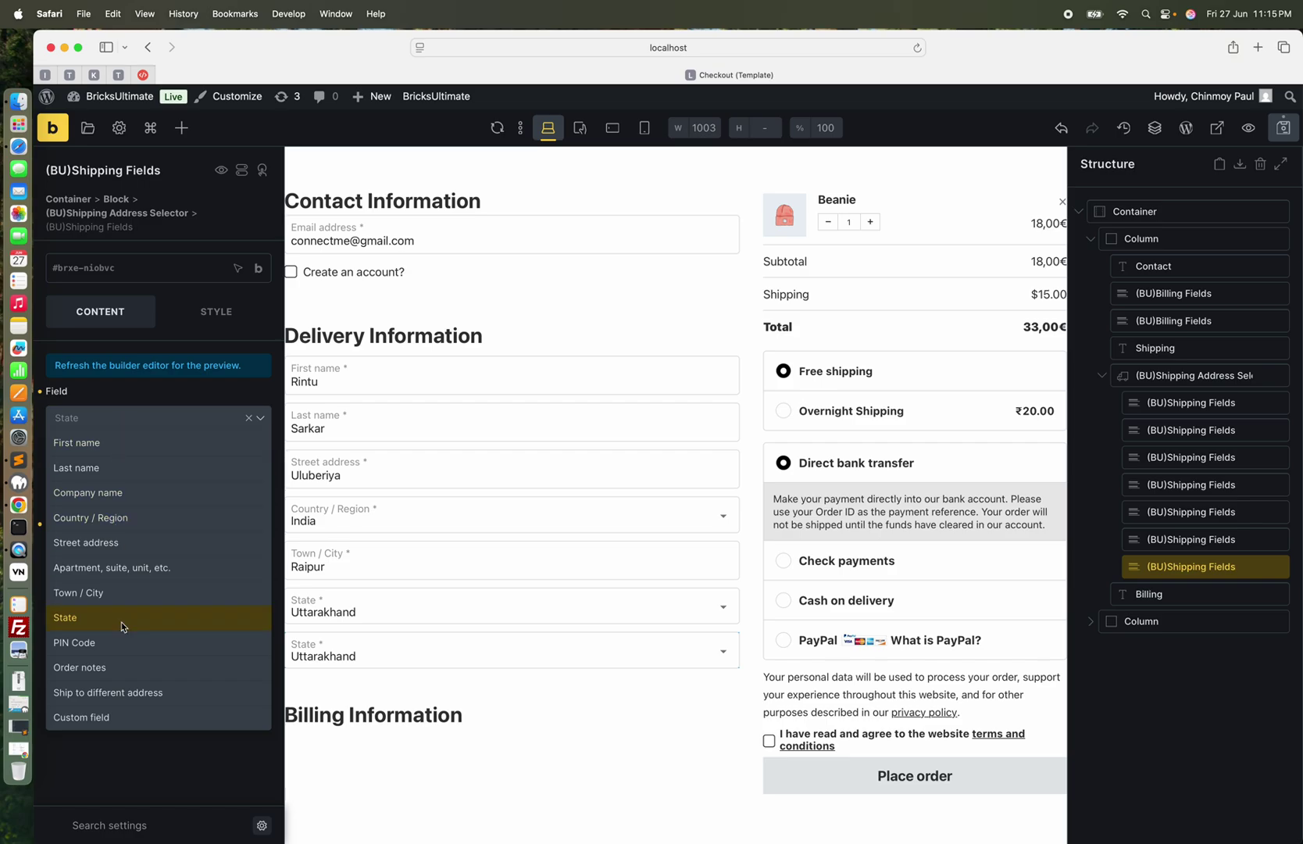
pyautogui.click(95, 650)
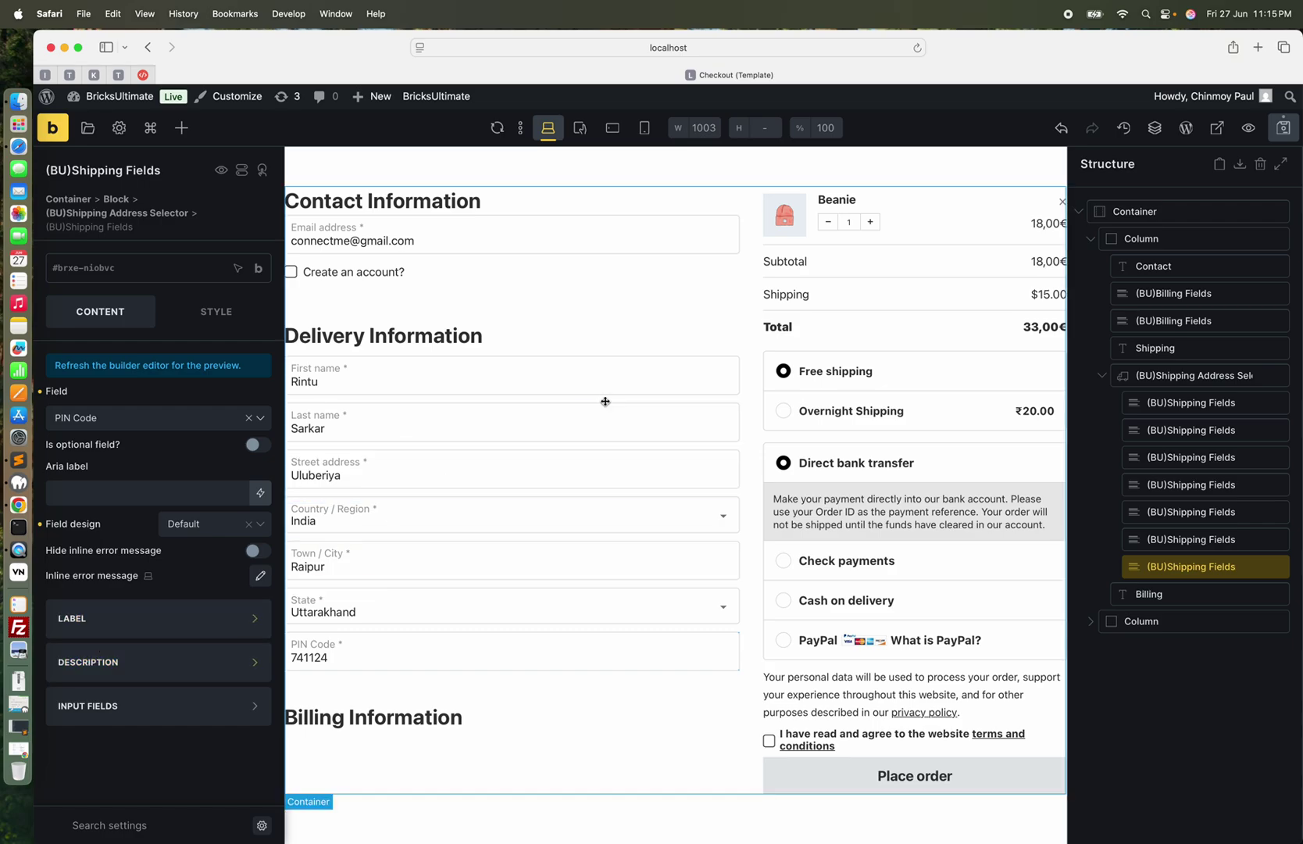
pyautogui.click(629, 392)
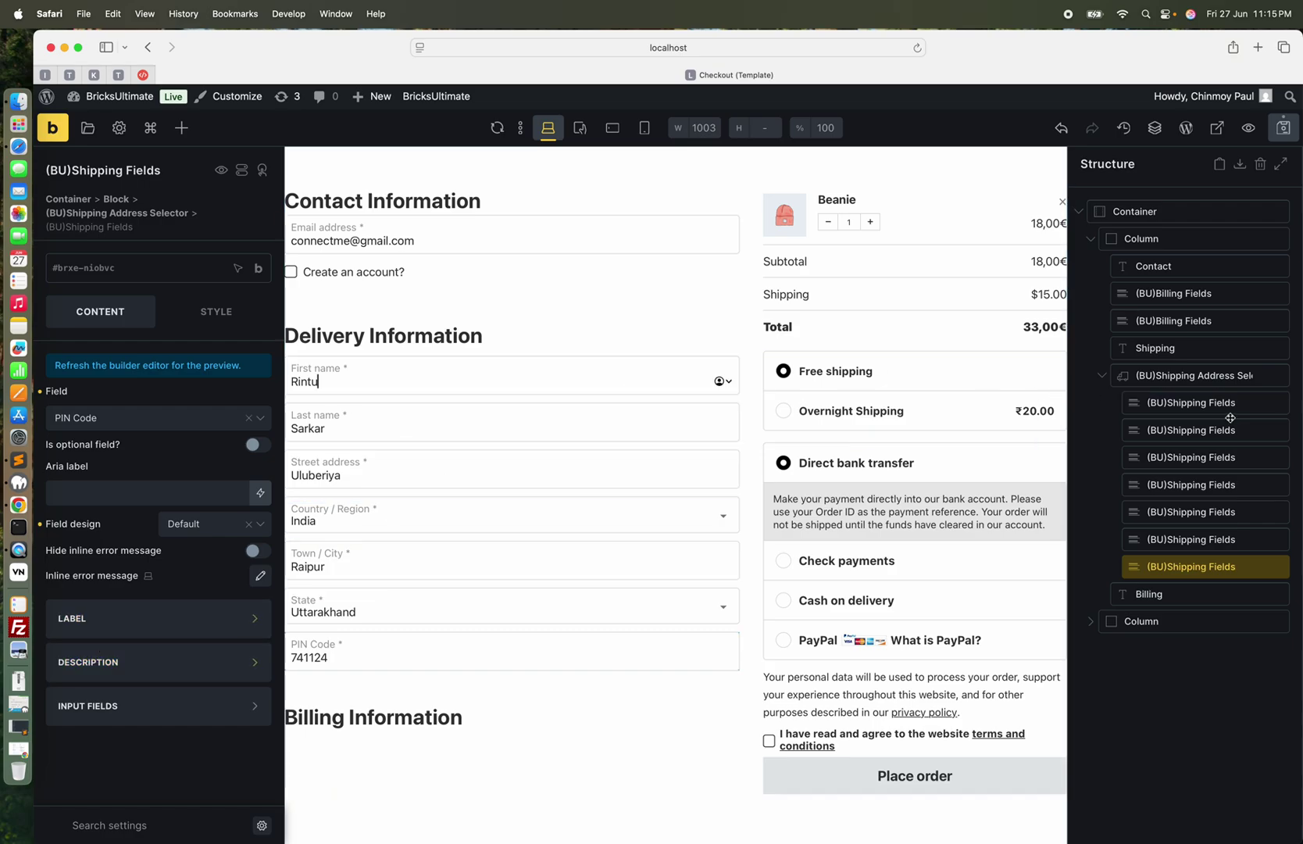
pyautogui.click(1190, 403)
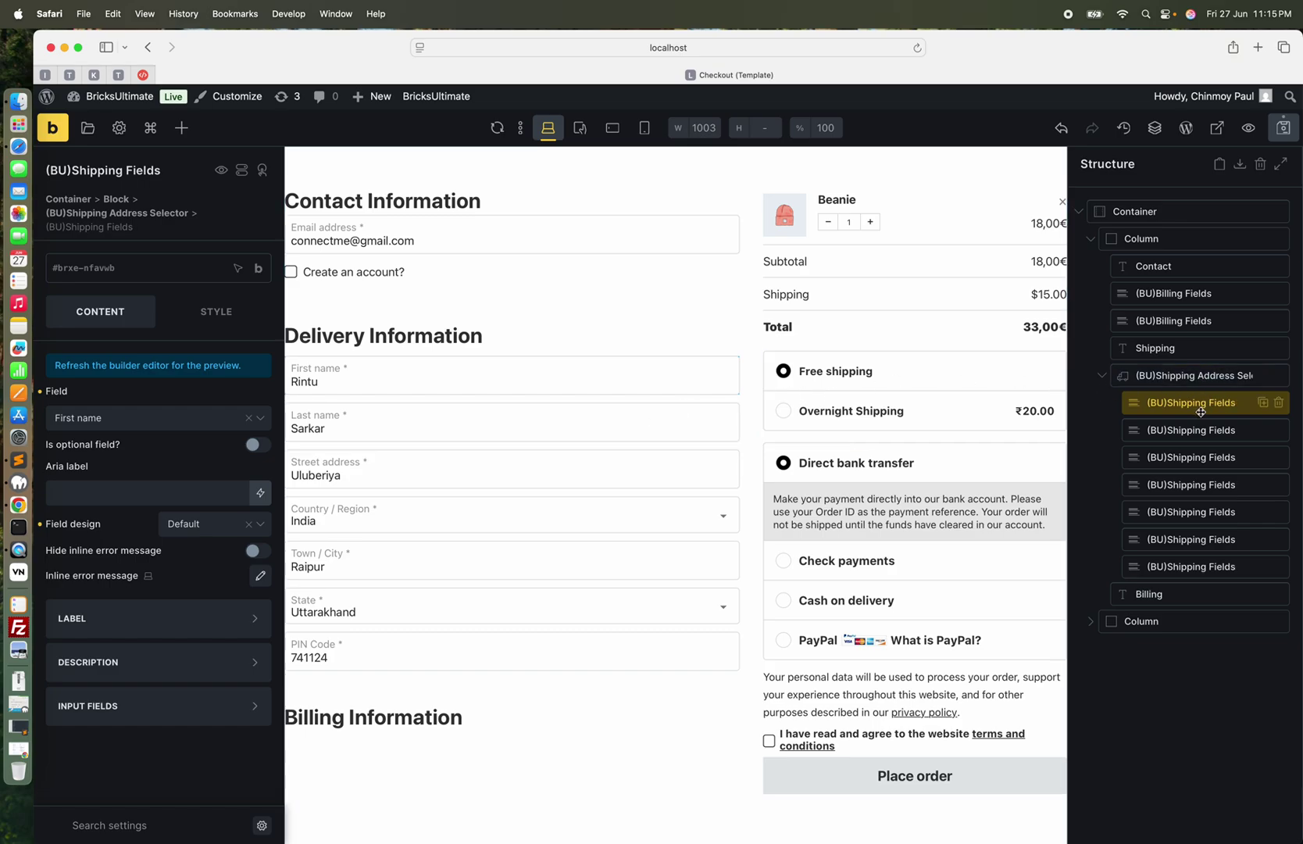
pyautogui.click(1190, 382)
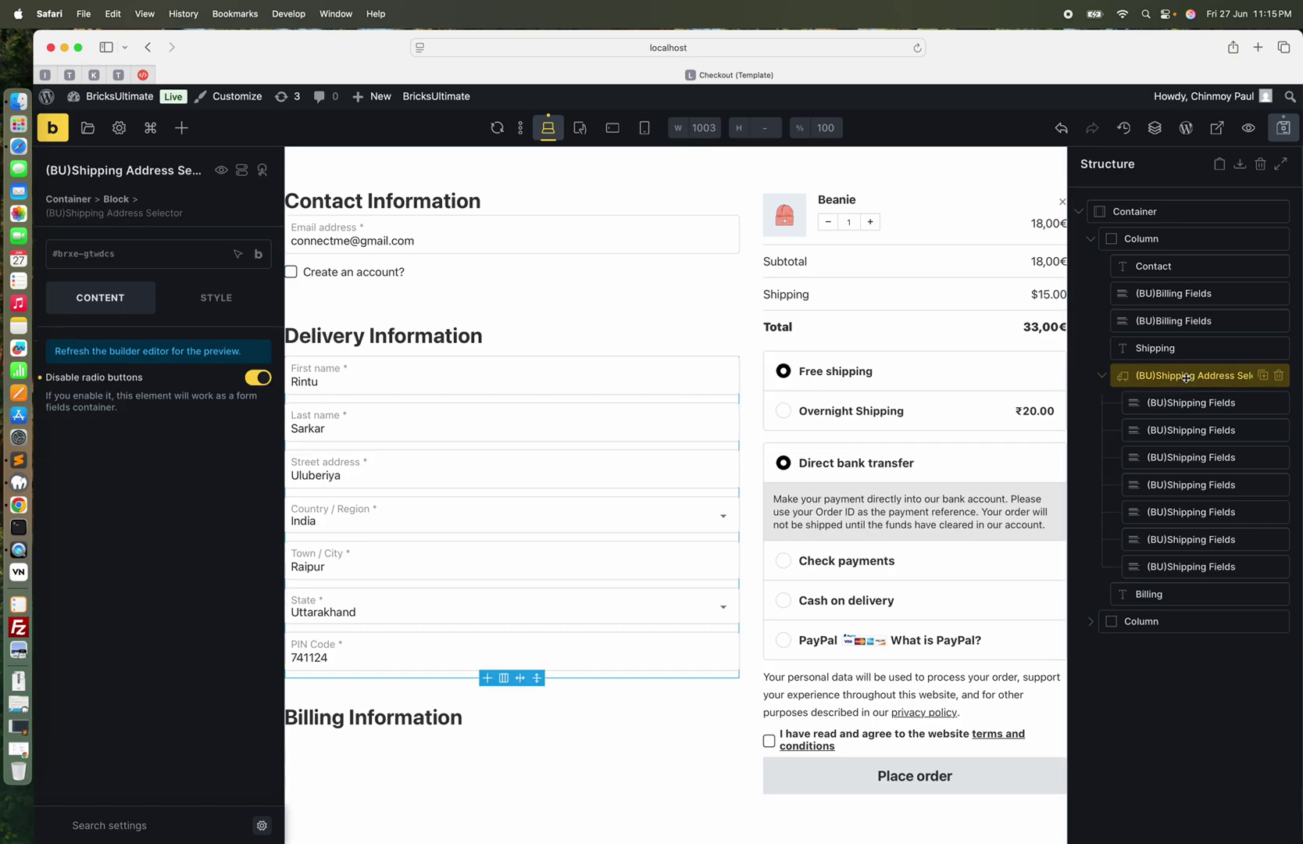
# Add a Block with a 50|50 column layout and move it to the top of the shipping address selector
pyautogui.click(179, 127)
pyautogui.write('b')
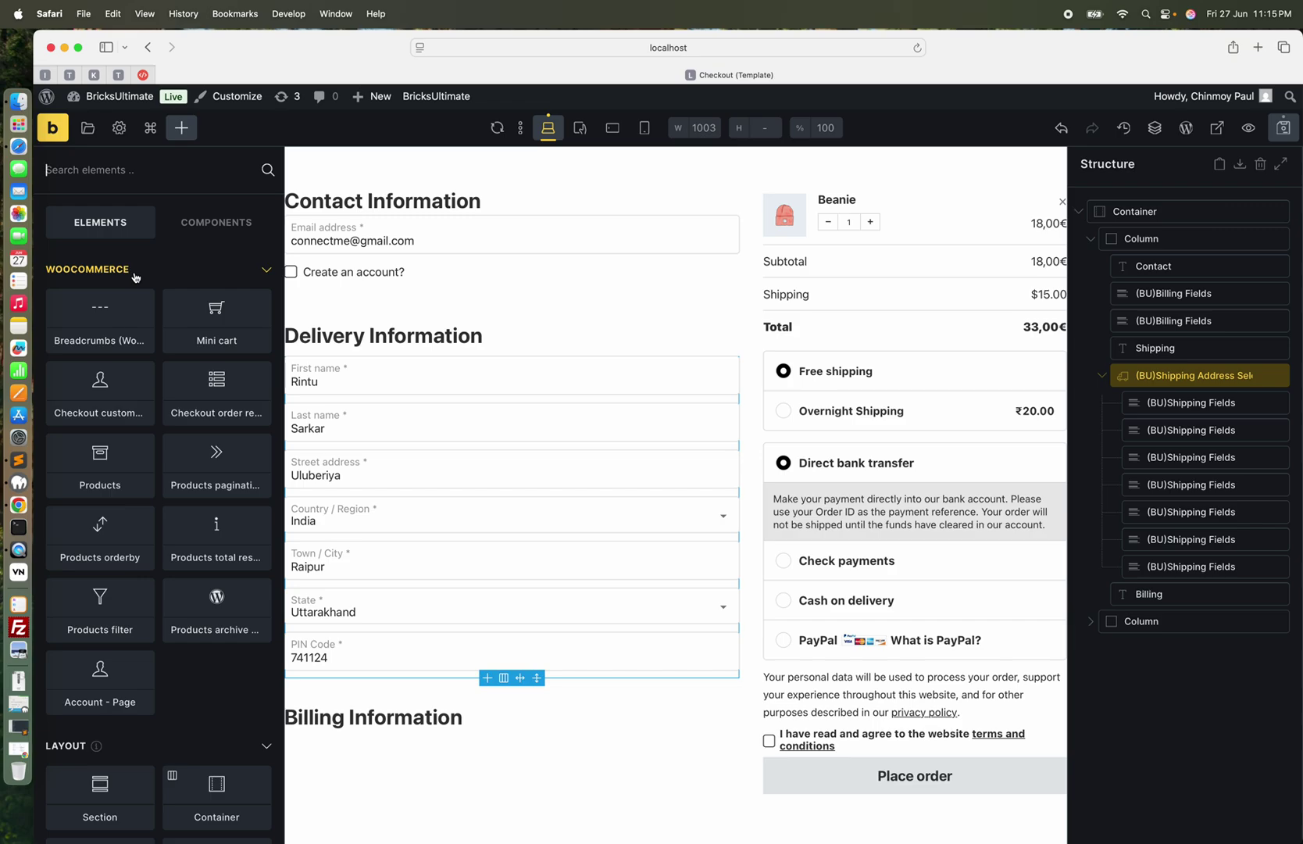
pyautogui.write('lock')
pyautogui.click(122, 311)
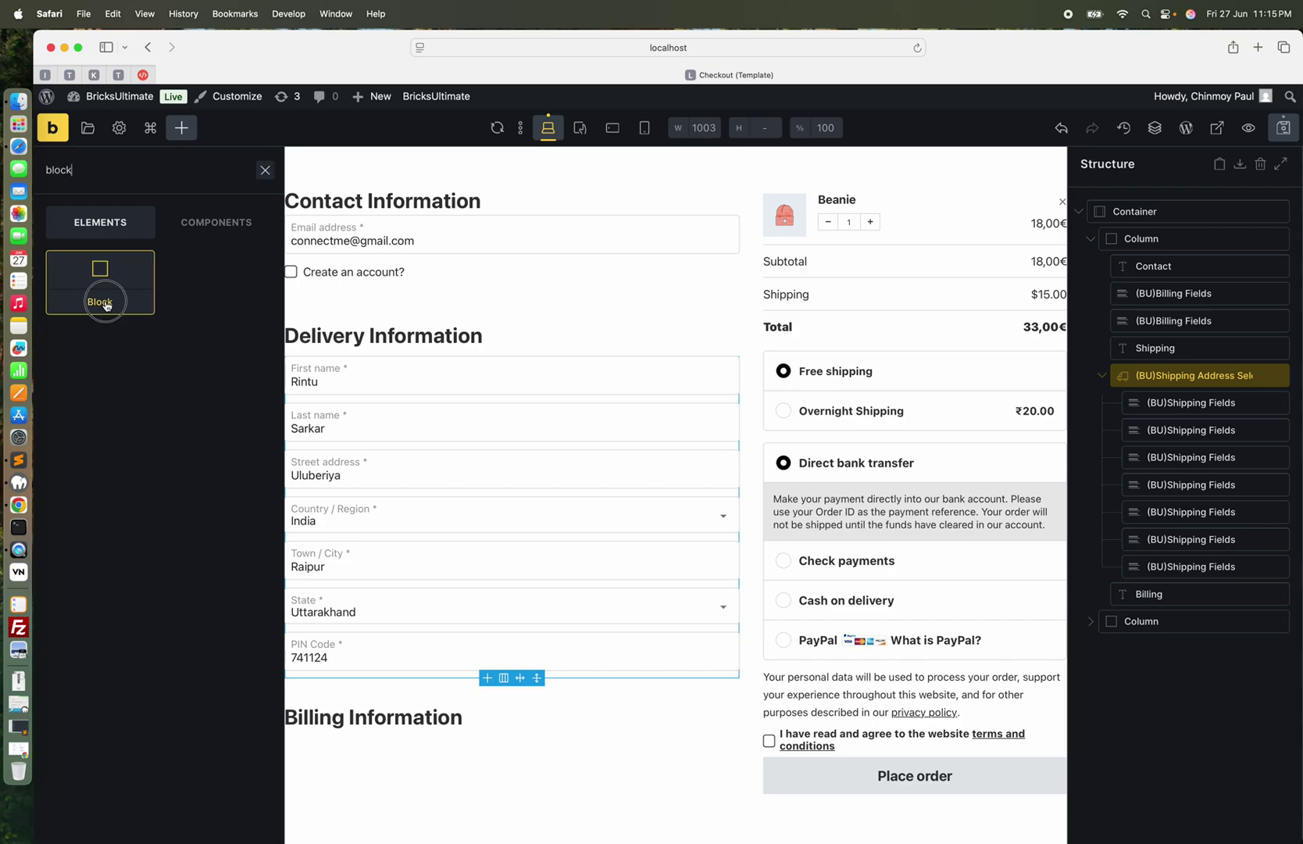
pyautogui.click(504, 750)
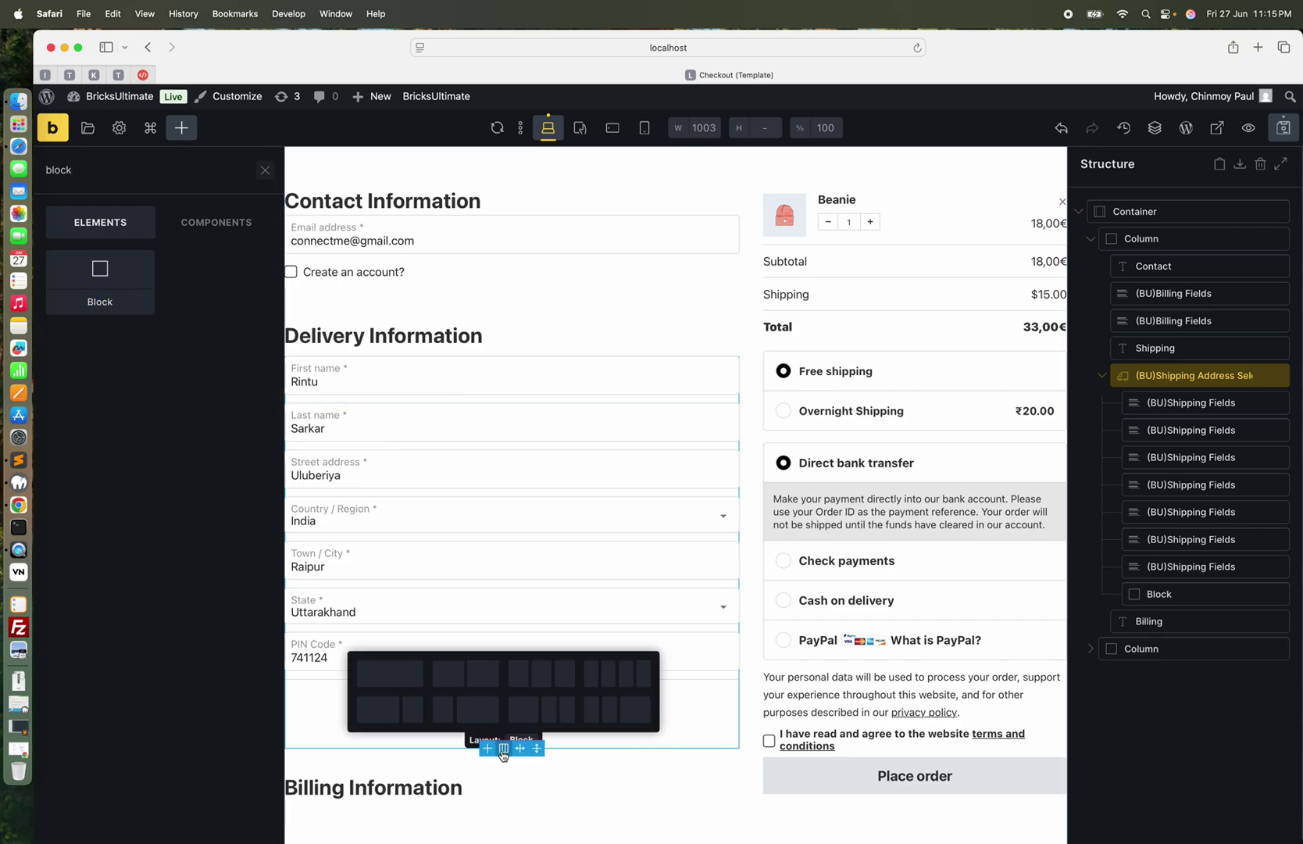
pyautogui.click(478, 681)
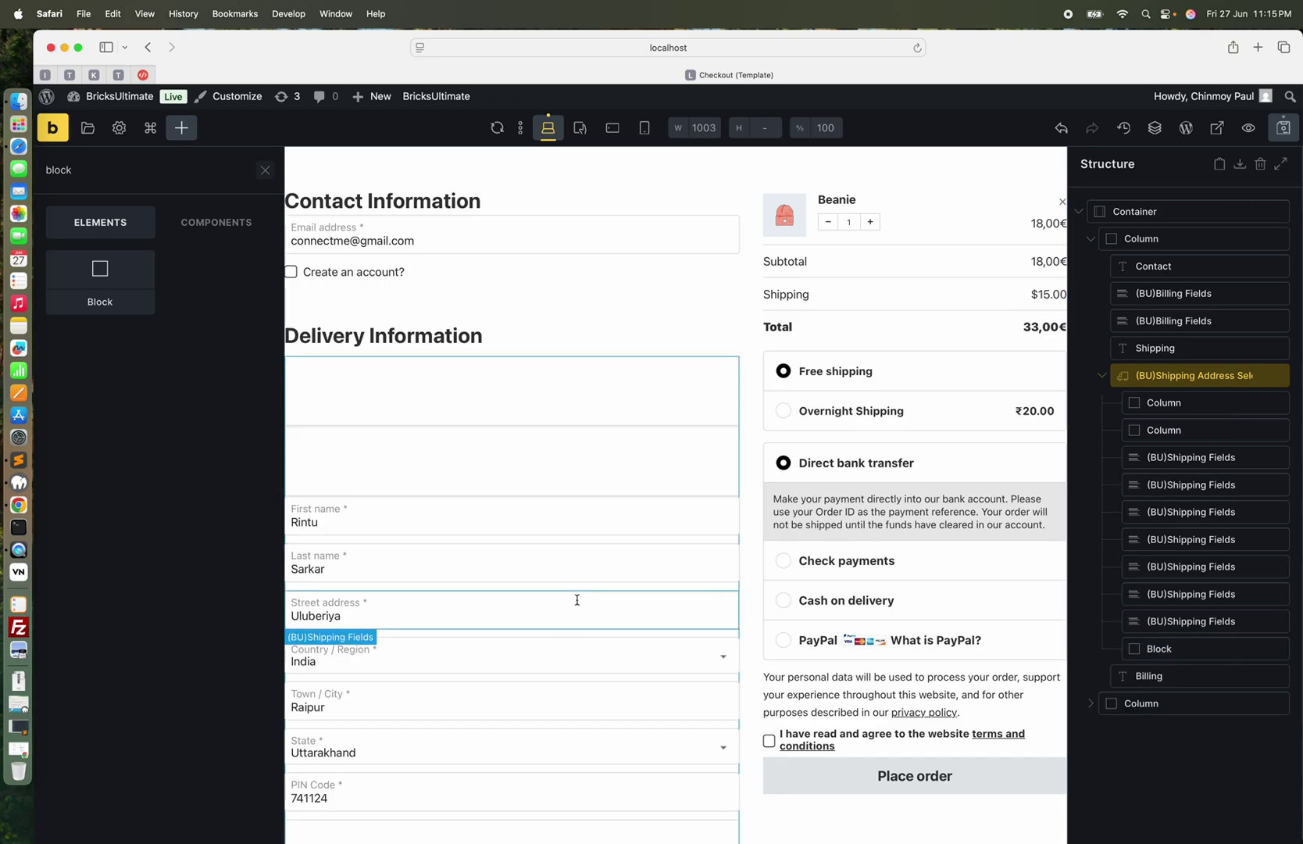
pyautogui.scroll(-3, 577, 599)
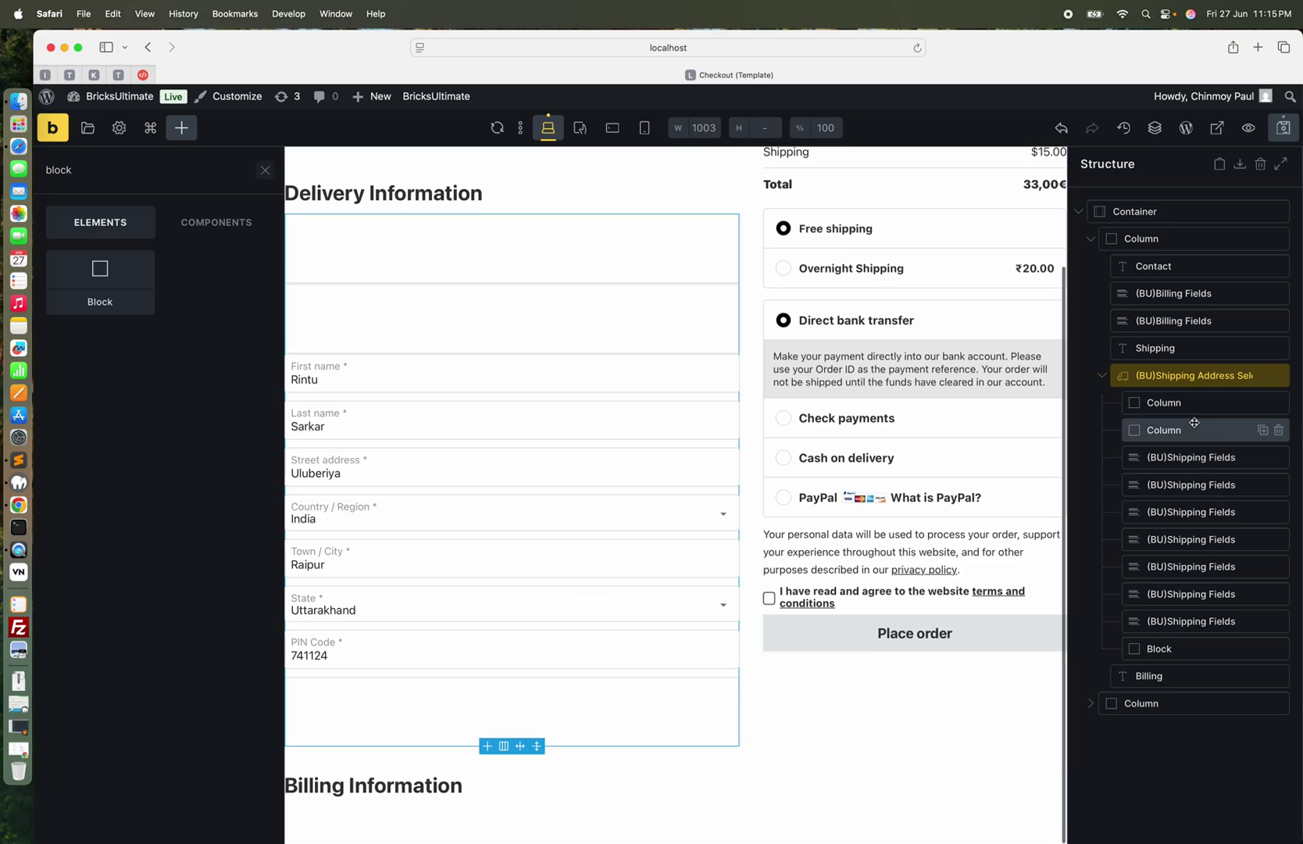
pyautogui.moveTo(1158, 649); pyautogui.dragTo(1175, 446)
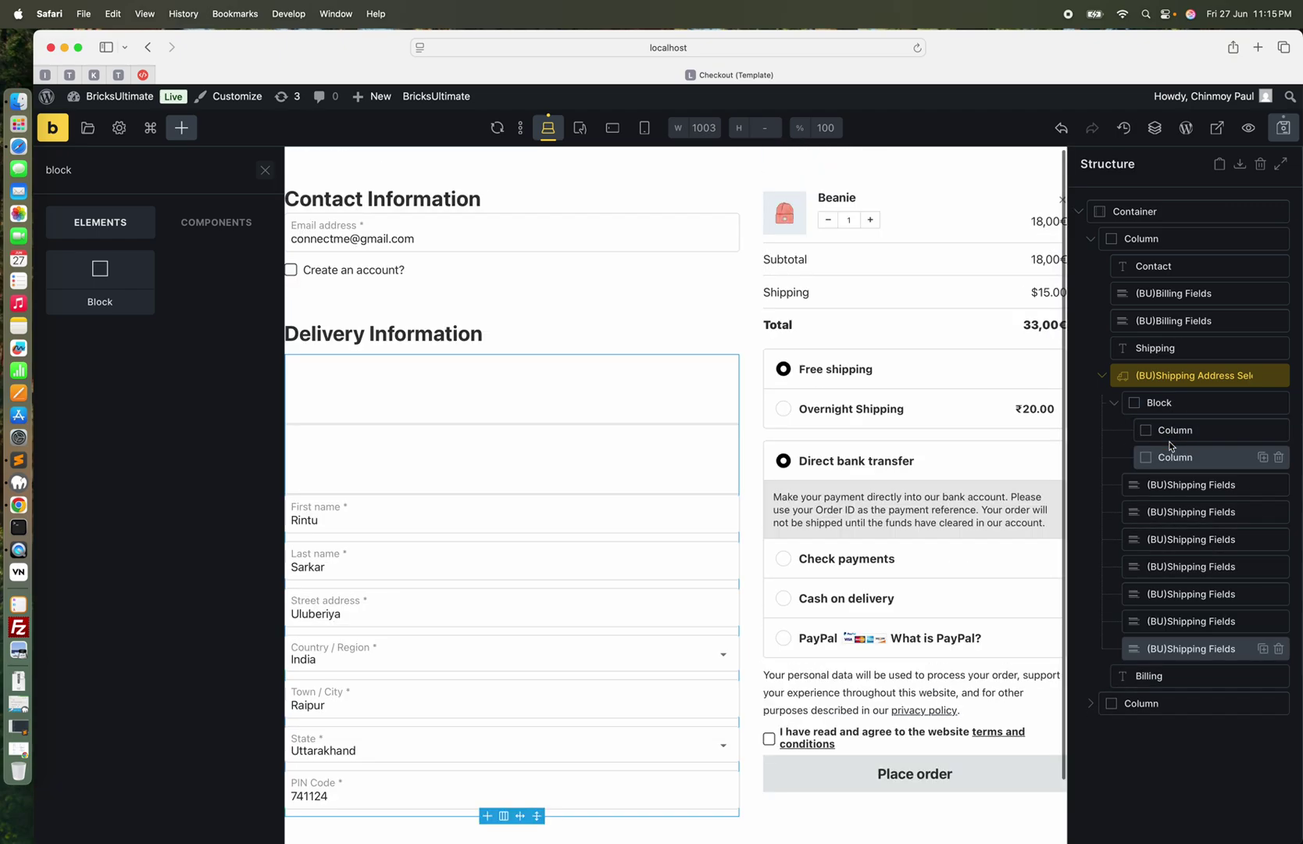
# Set the Block's direction to horizontal with a column gap of 10
pyautogui.click(1205, 405)
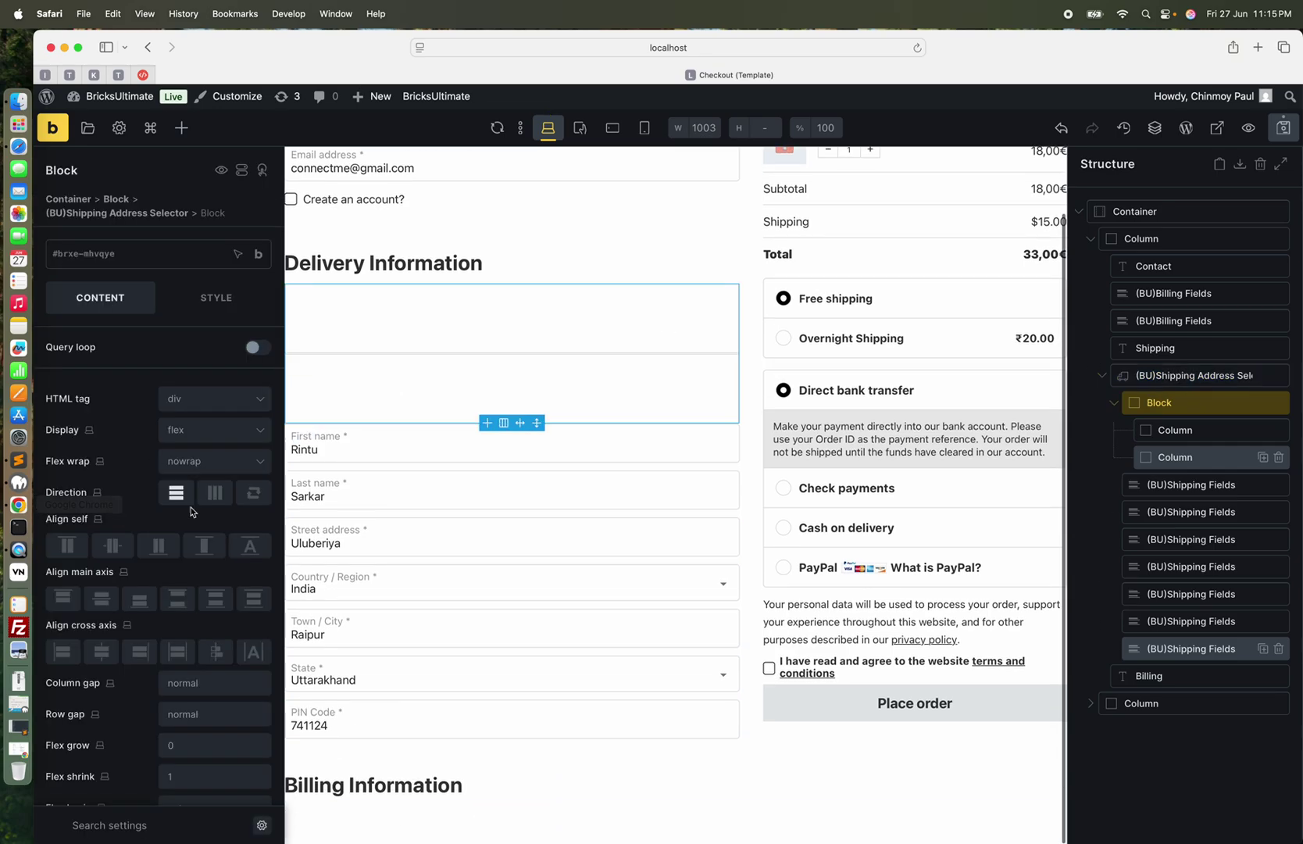
pyautogui.click(215, 495)
pyautogui.click(196, 682)
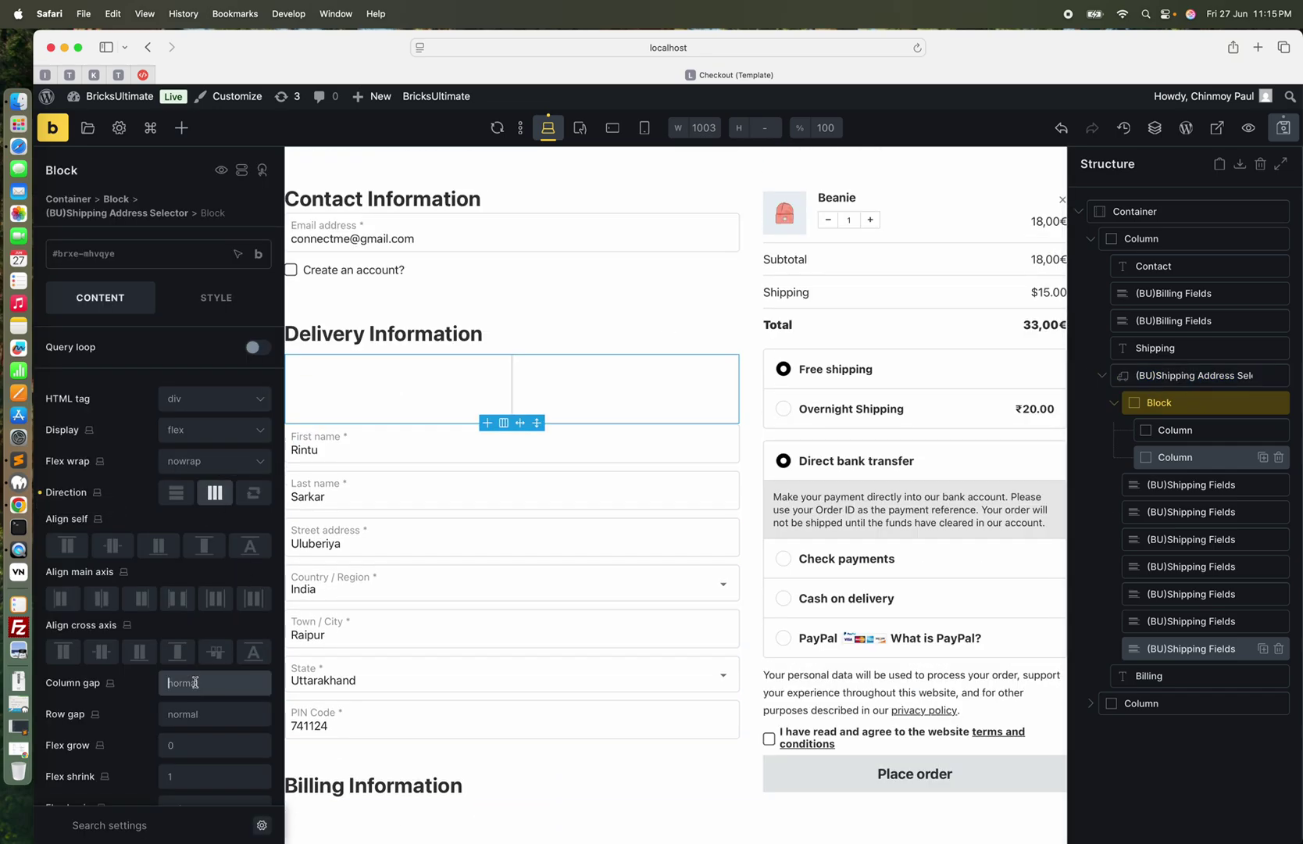
pyautogui.write('10')
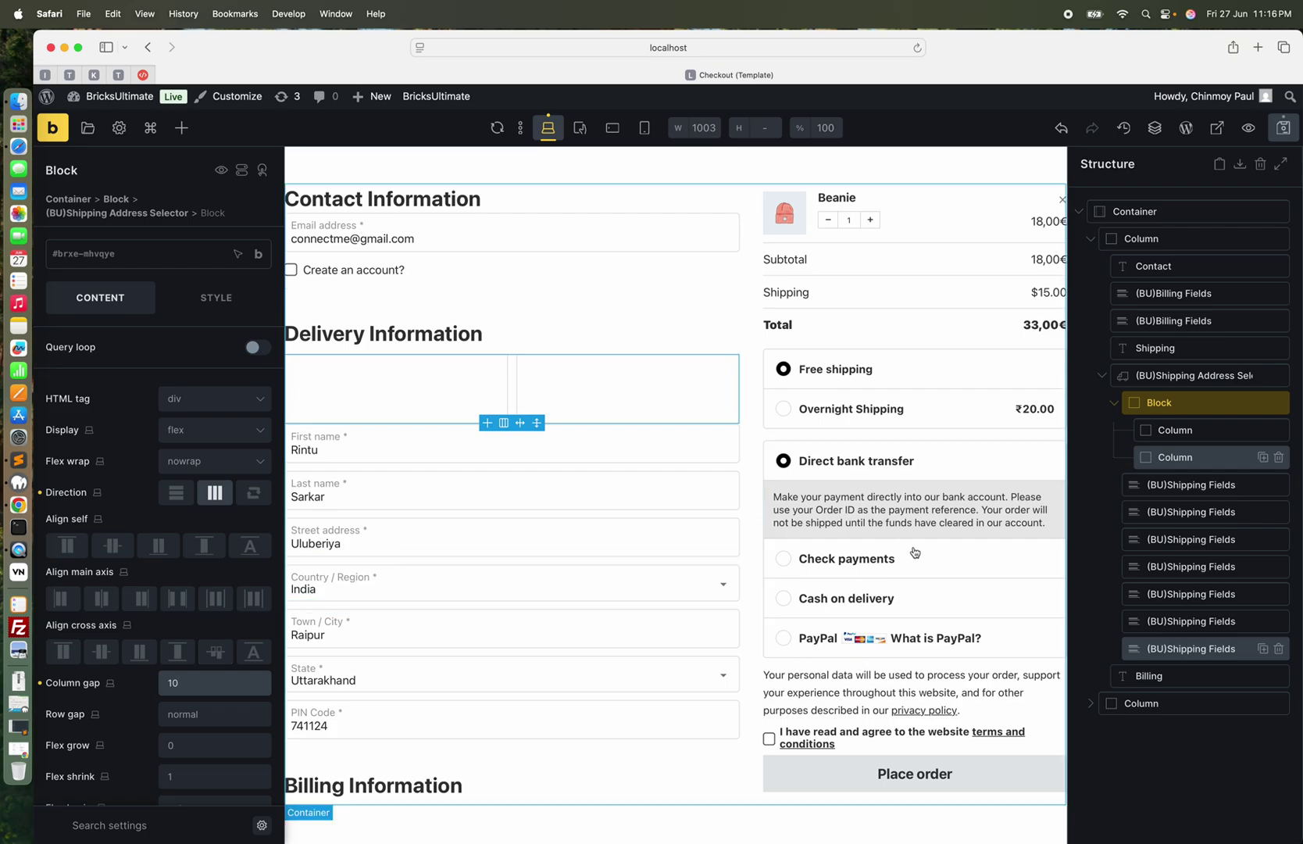
# Move the shipping First name and Last name fields into the block's two columns
pyautogui.click(1185, 486)
pyautogui.moveTo(1199, 484); pyautogui.dragTo(1182, 449)
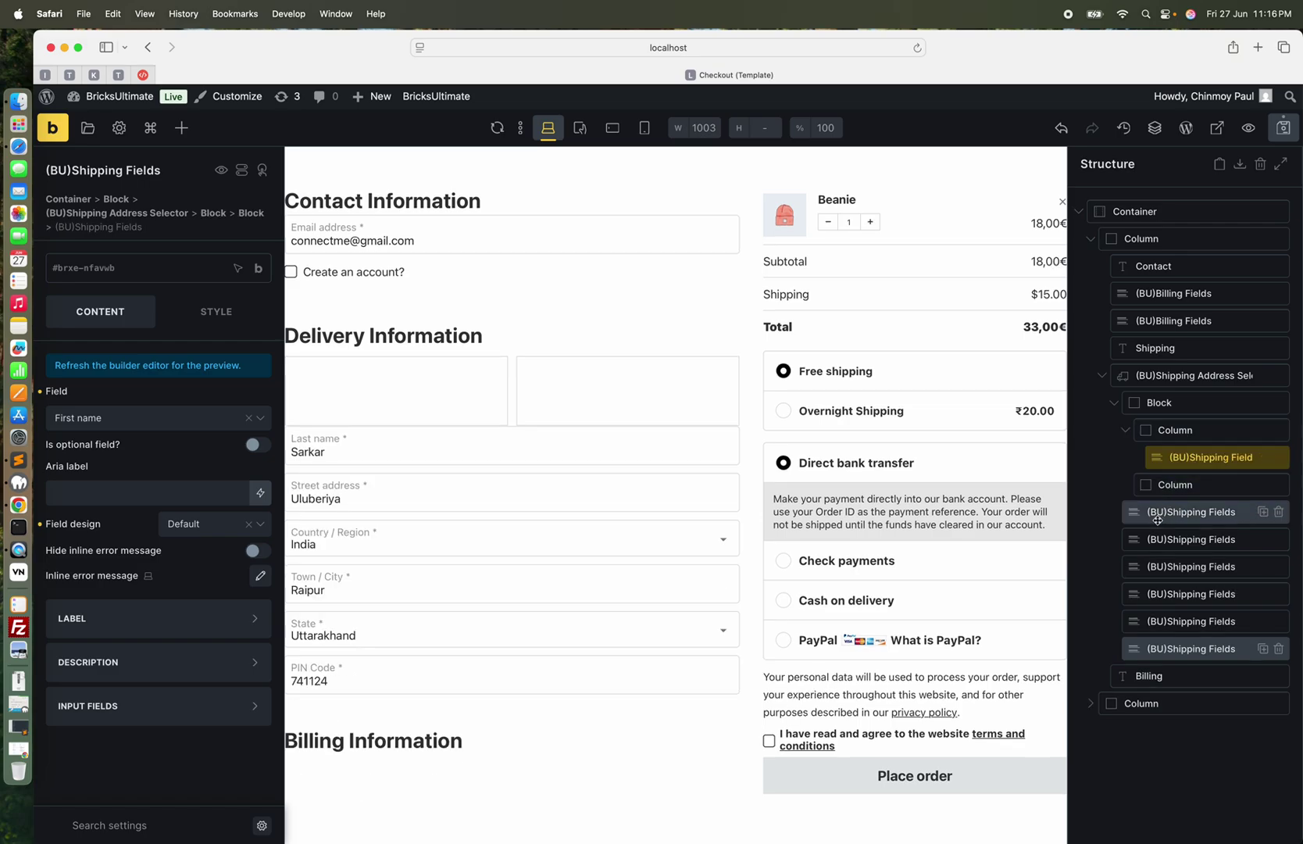
pyautogui.click(1180, 512)
pyautogui.moveTo(1180, 512); pyautogui.dragTo(1191, 497)
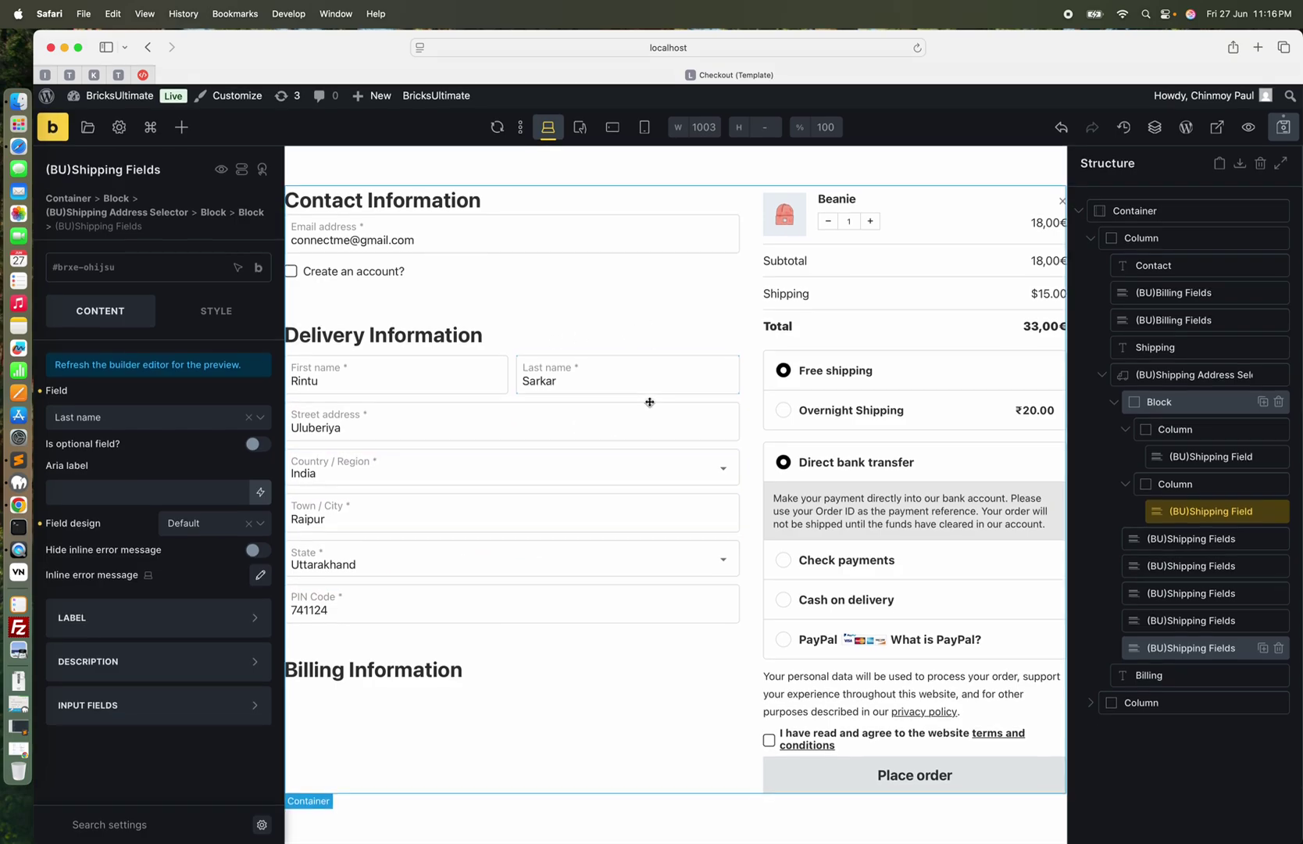
pyautogui.click(1103, 379)
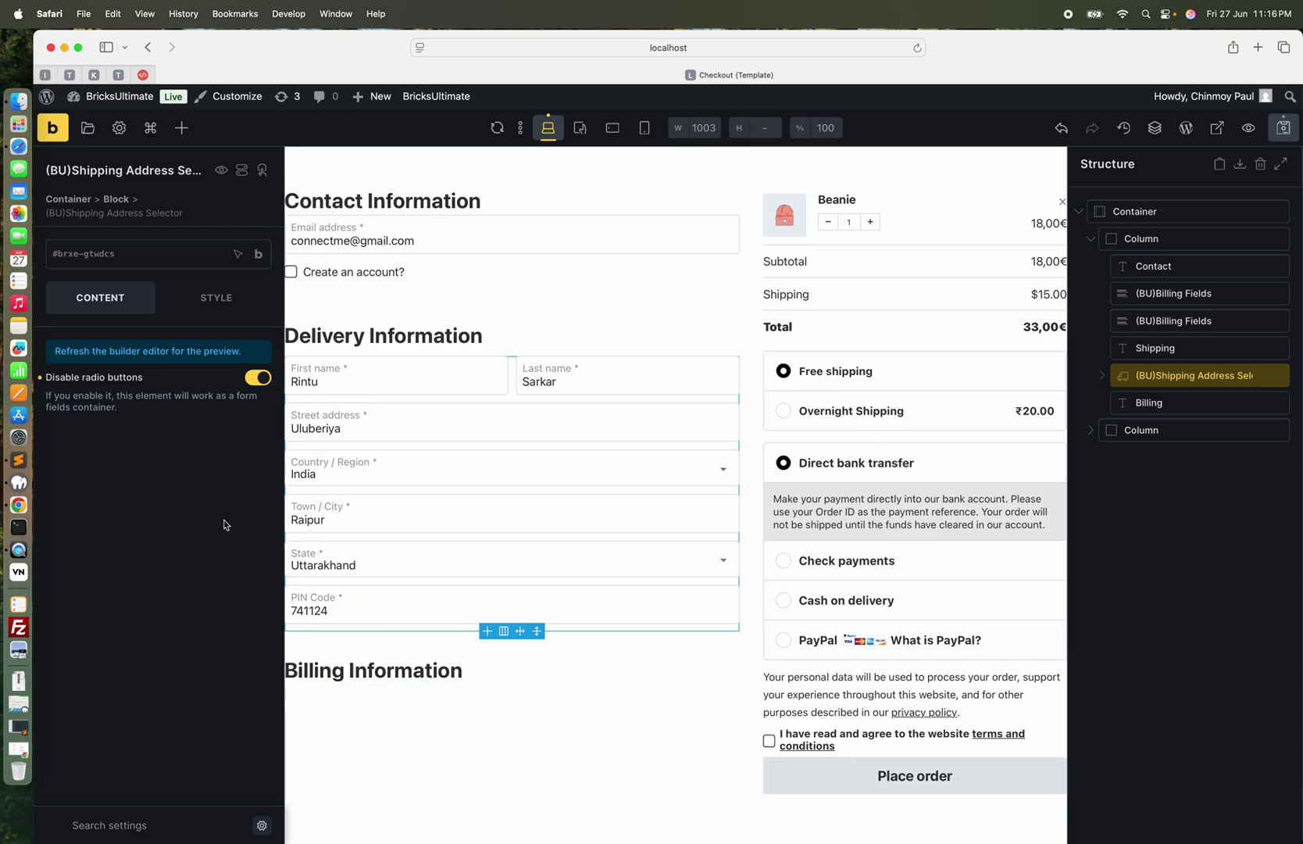
# Add a (BU)Billing Address Selector directly below the Billing Information heading
pyautogui.click(183, 130)
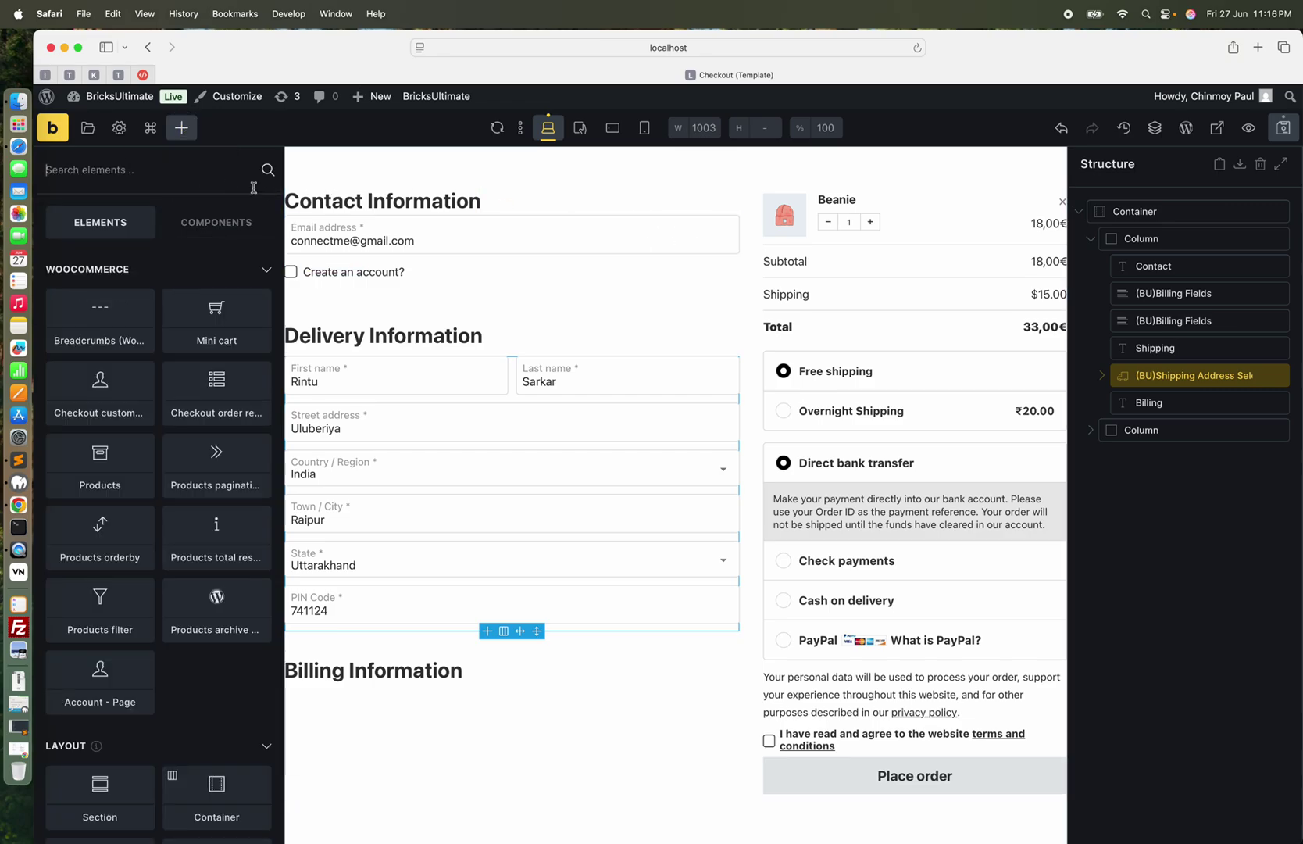
pyautogui.click(1163, 403)
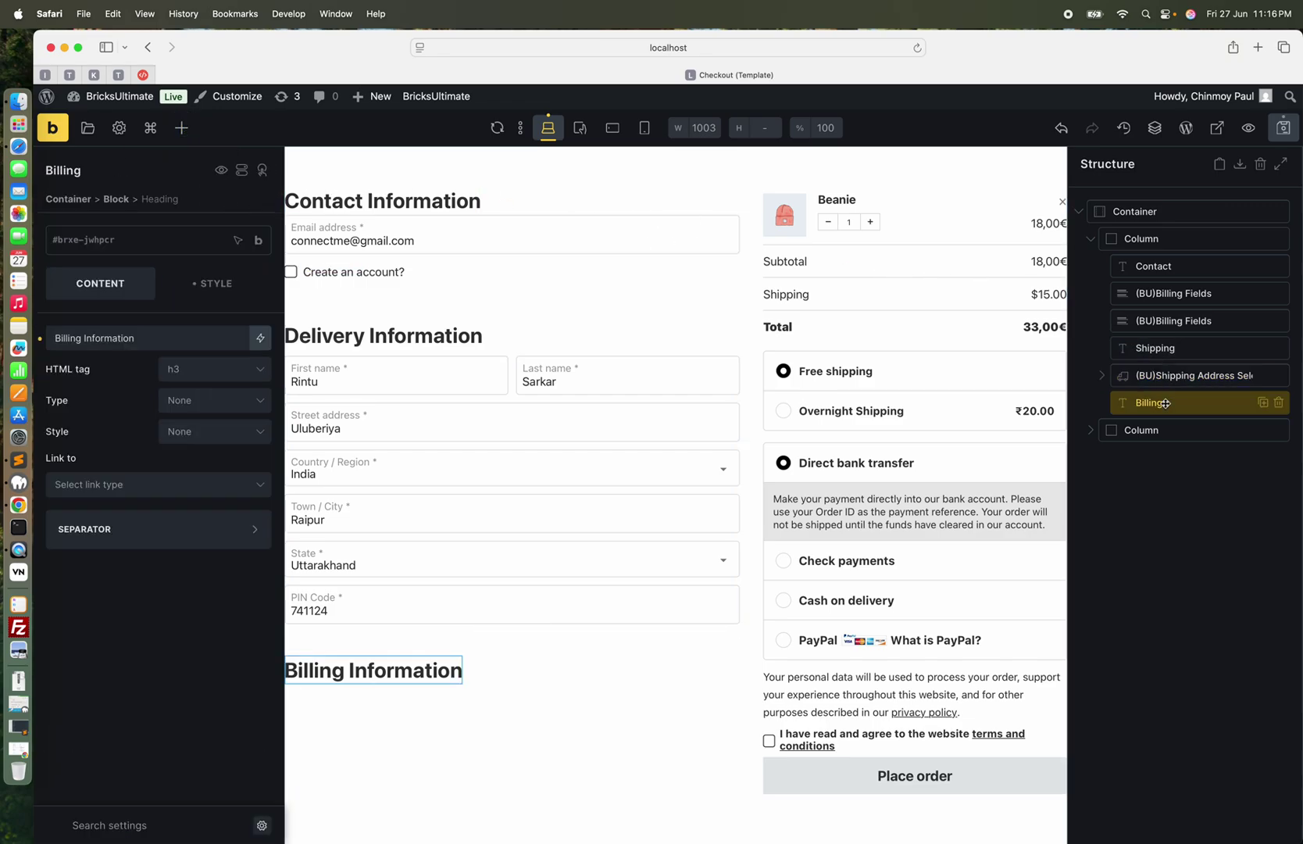
pyautogui.click(181, 127)
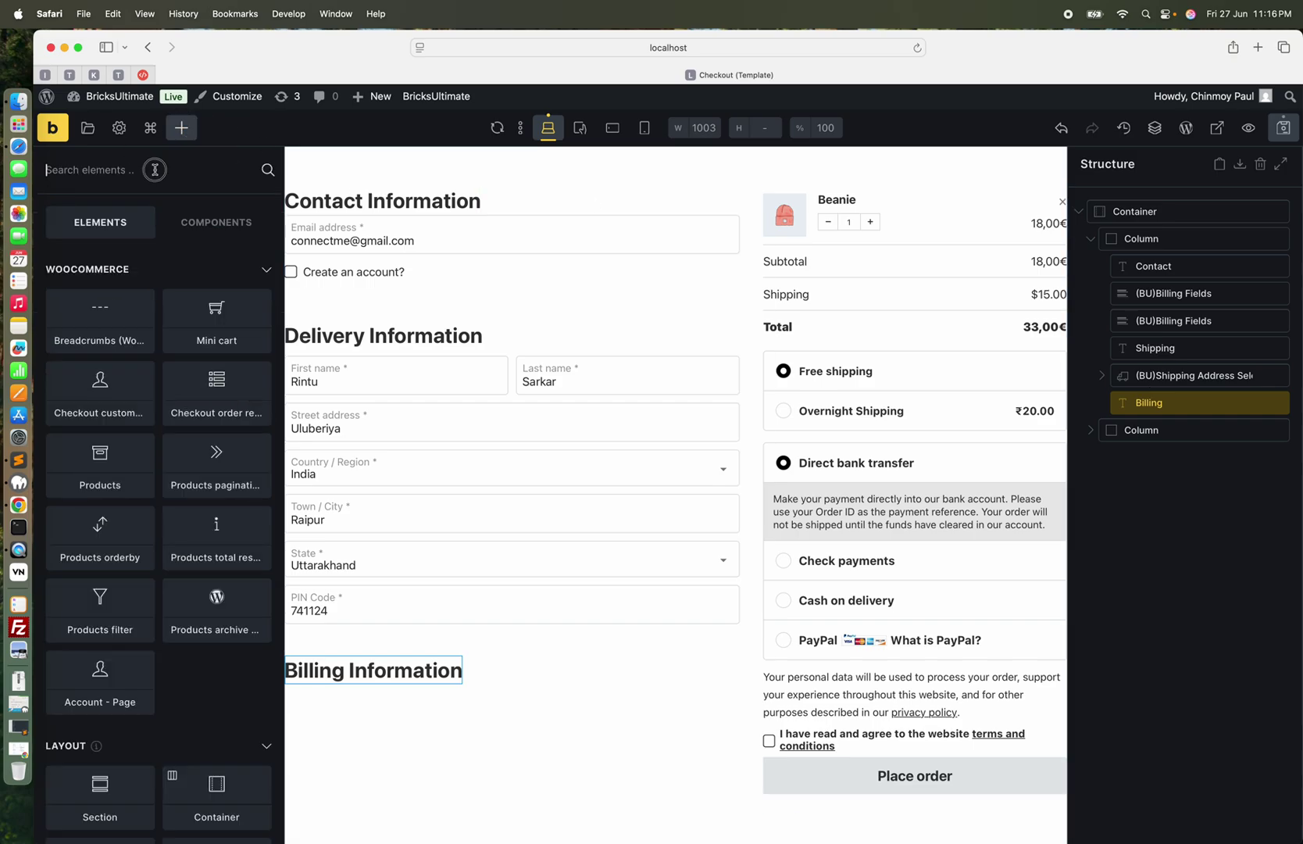
pyautogui.write('billing add')
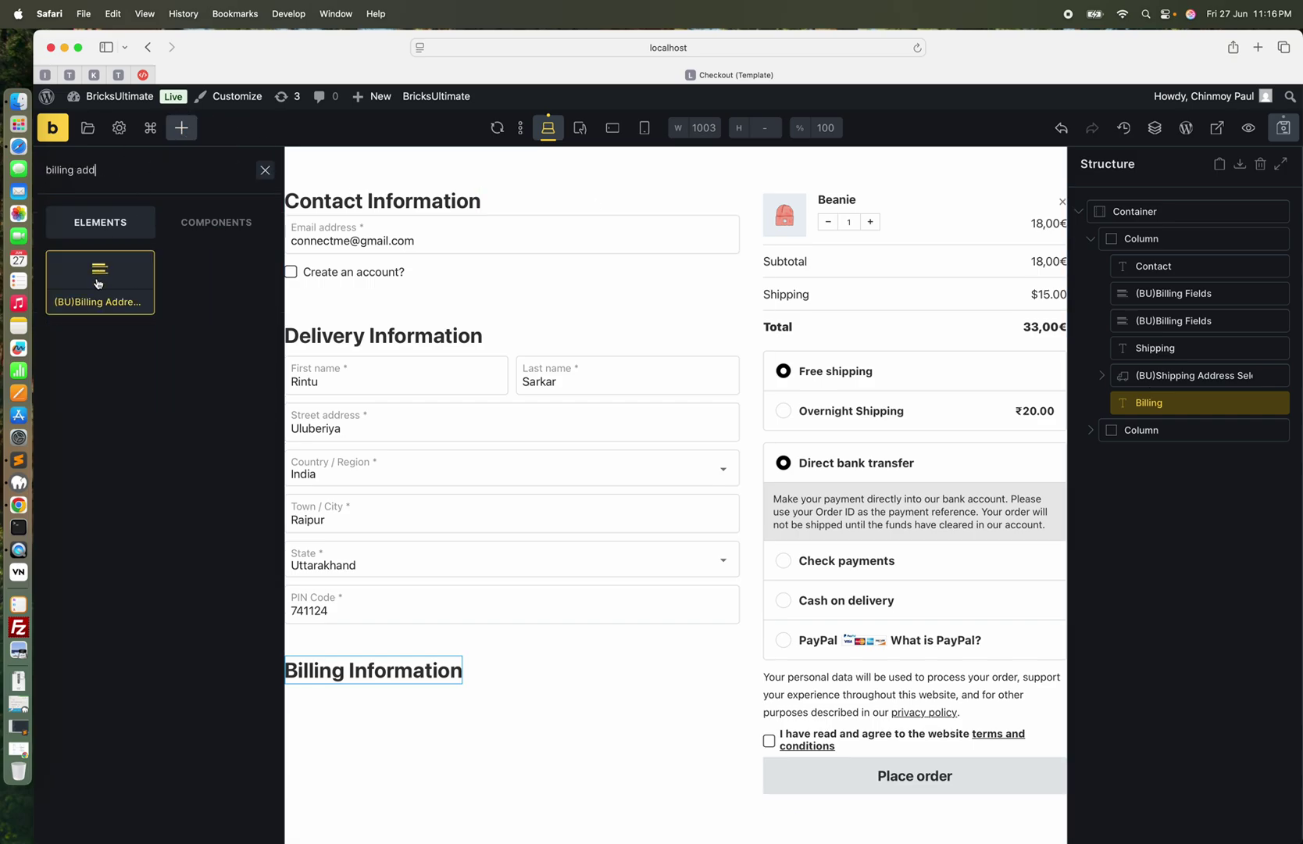
pyautogui.click(98, 282)
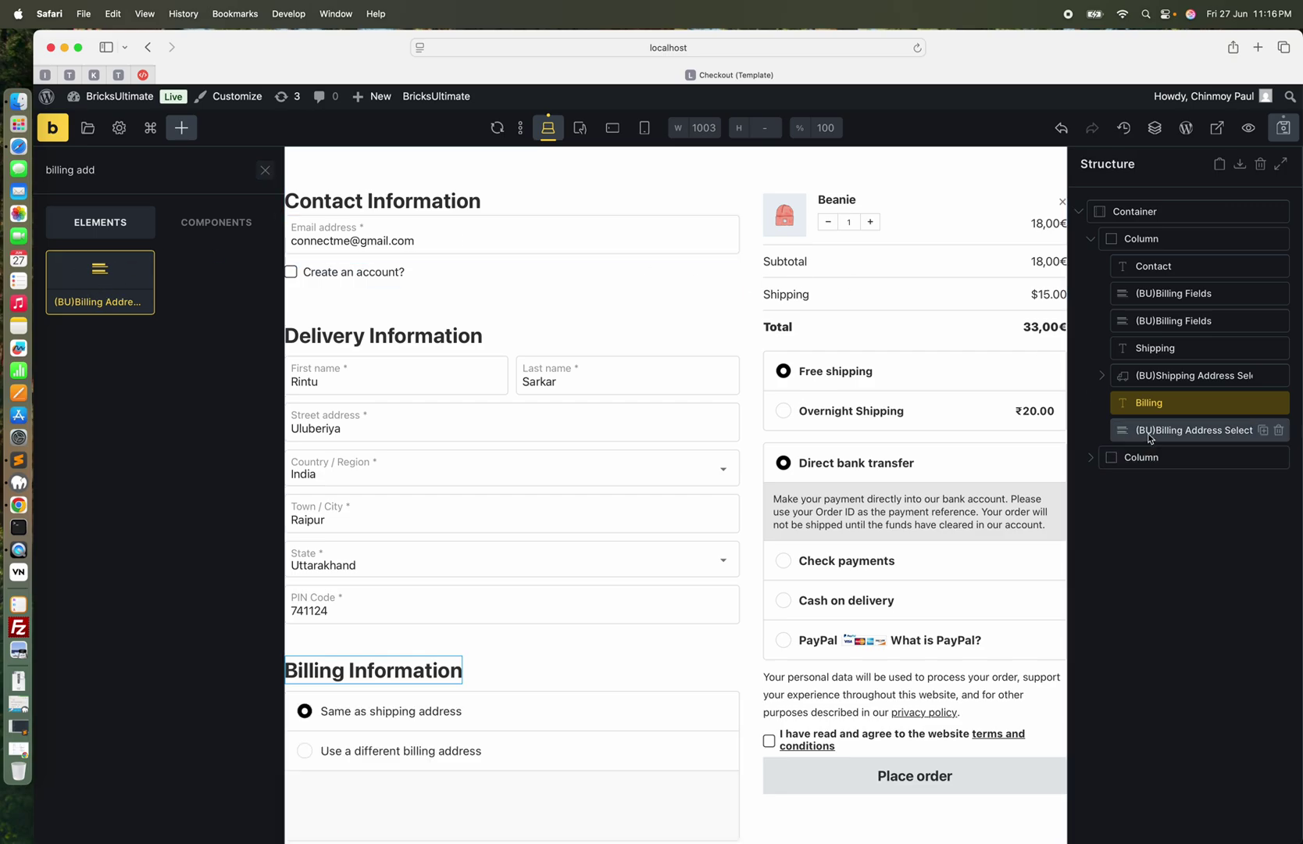
pyautogui.scroll(-1, 465, 712)
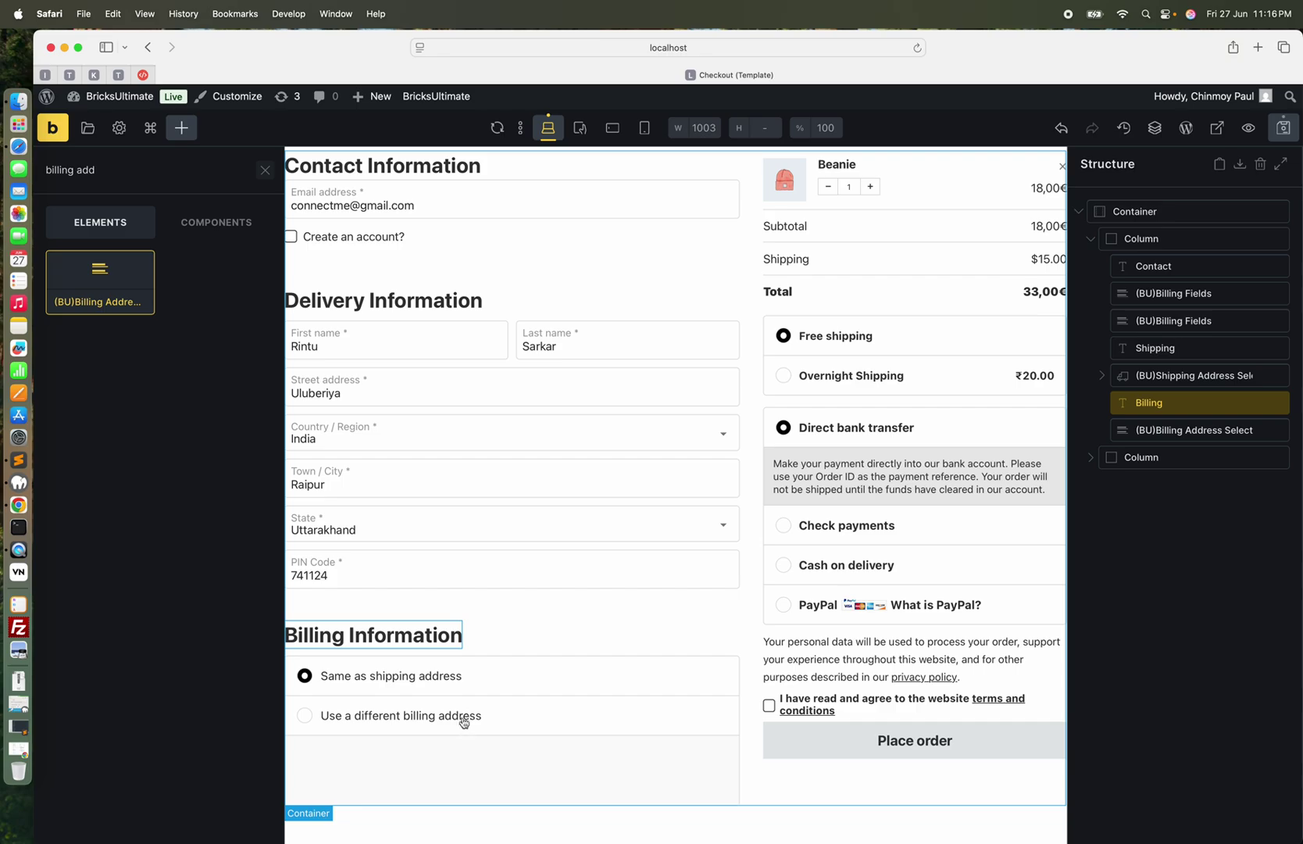
pyautogui.click(486, 733)
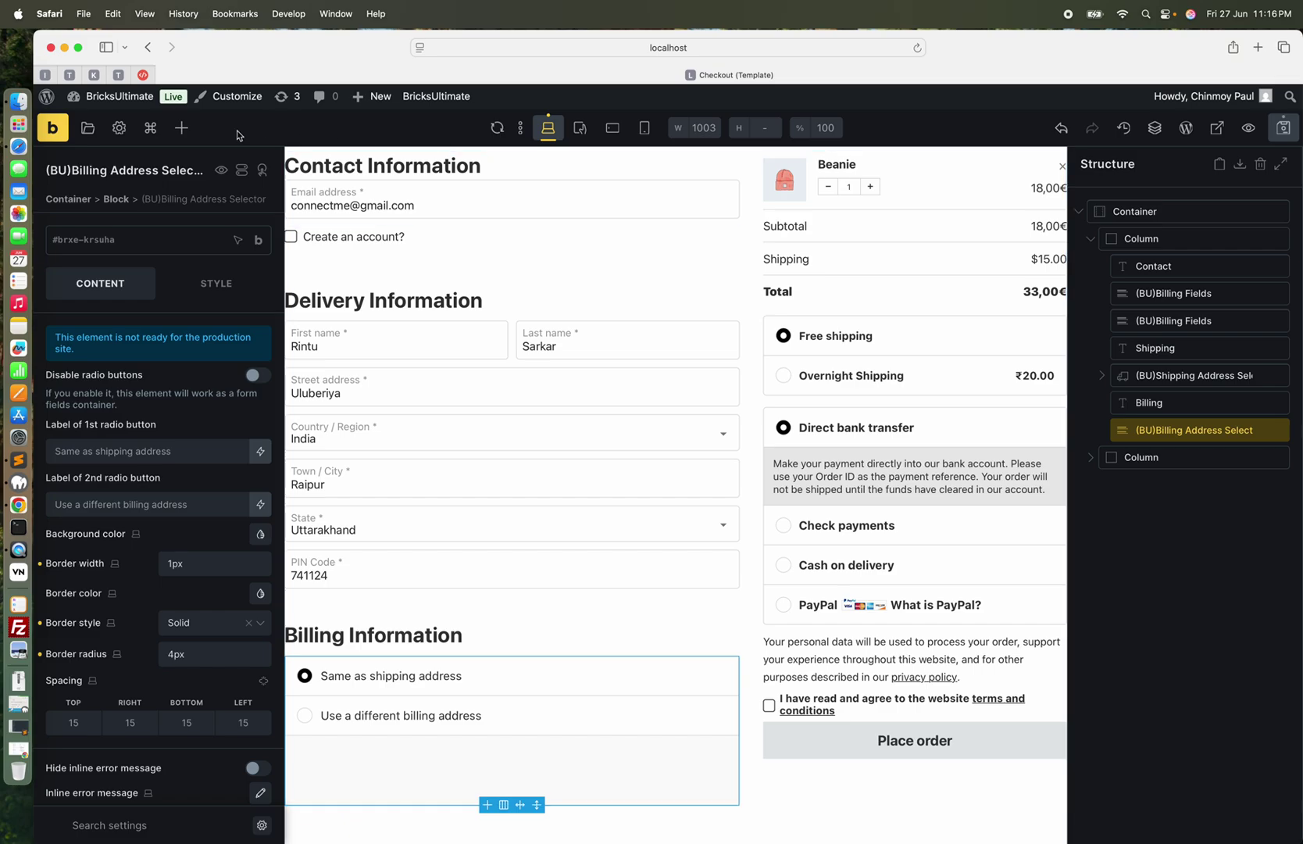
pyautogui.click(180, 130)
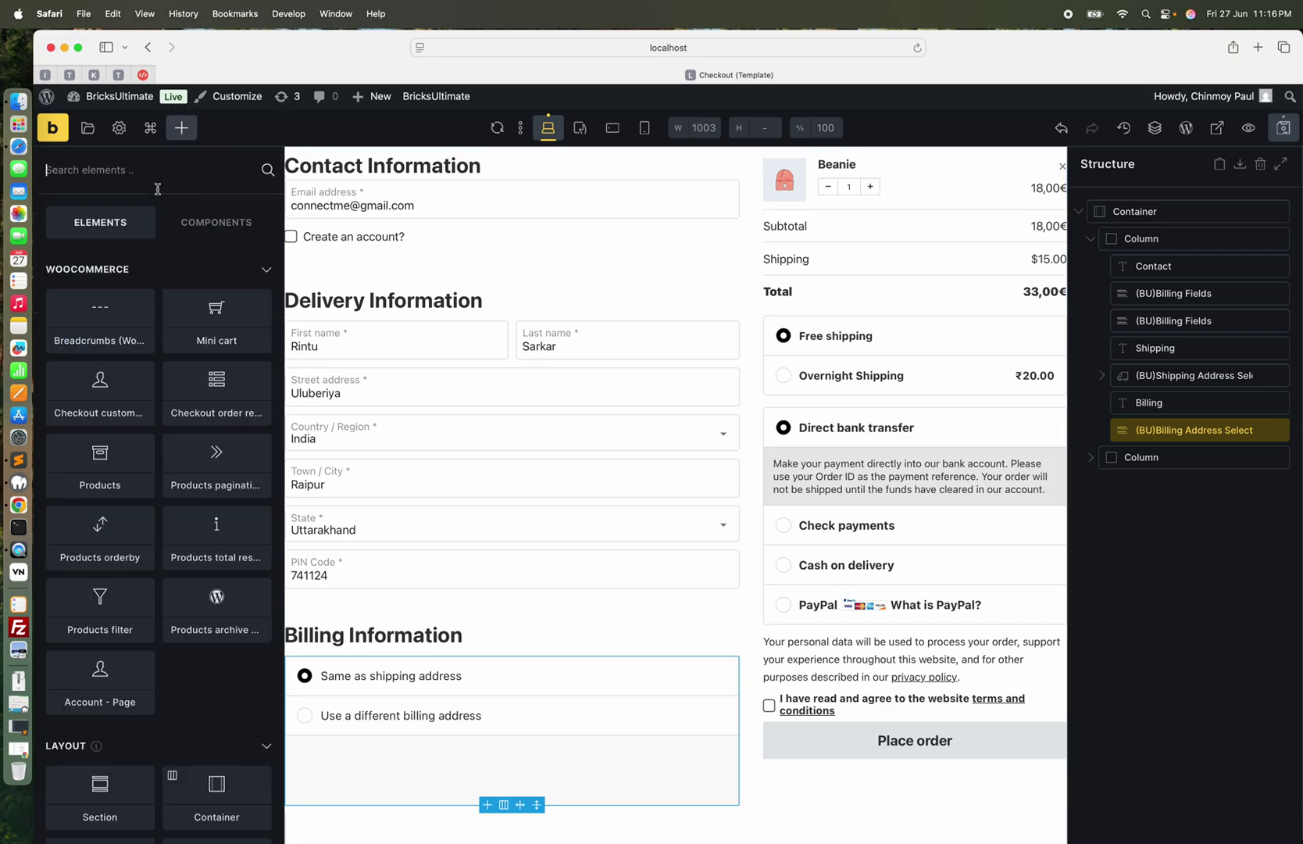
# Add a Block inside (BU)Billing Address Selector, split into two equal columns with column gap 10
pyautogui.write('block')
pyautogui.click(121, 296)
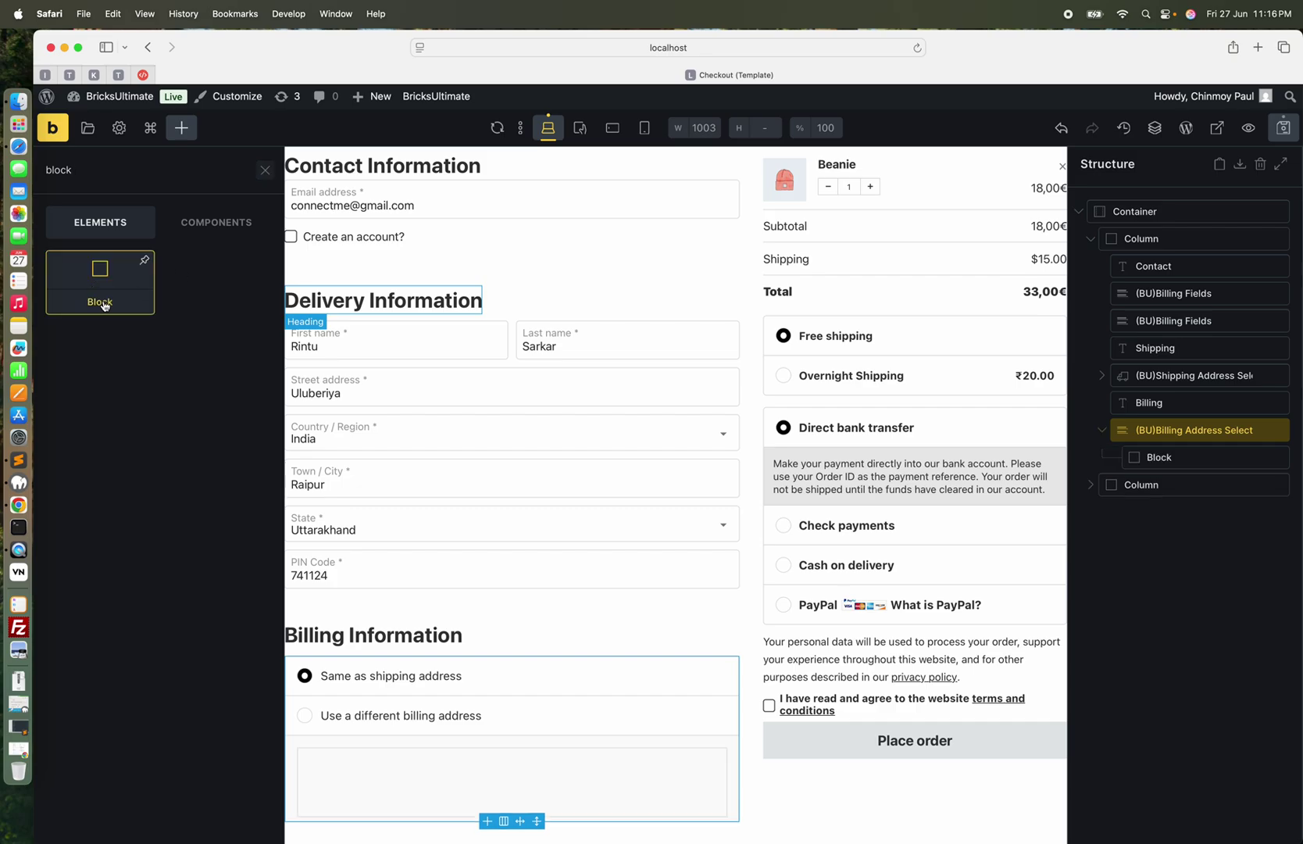
pyautogui.click(1167, 464)
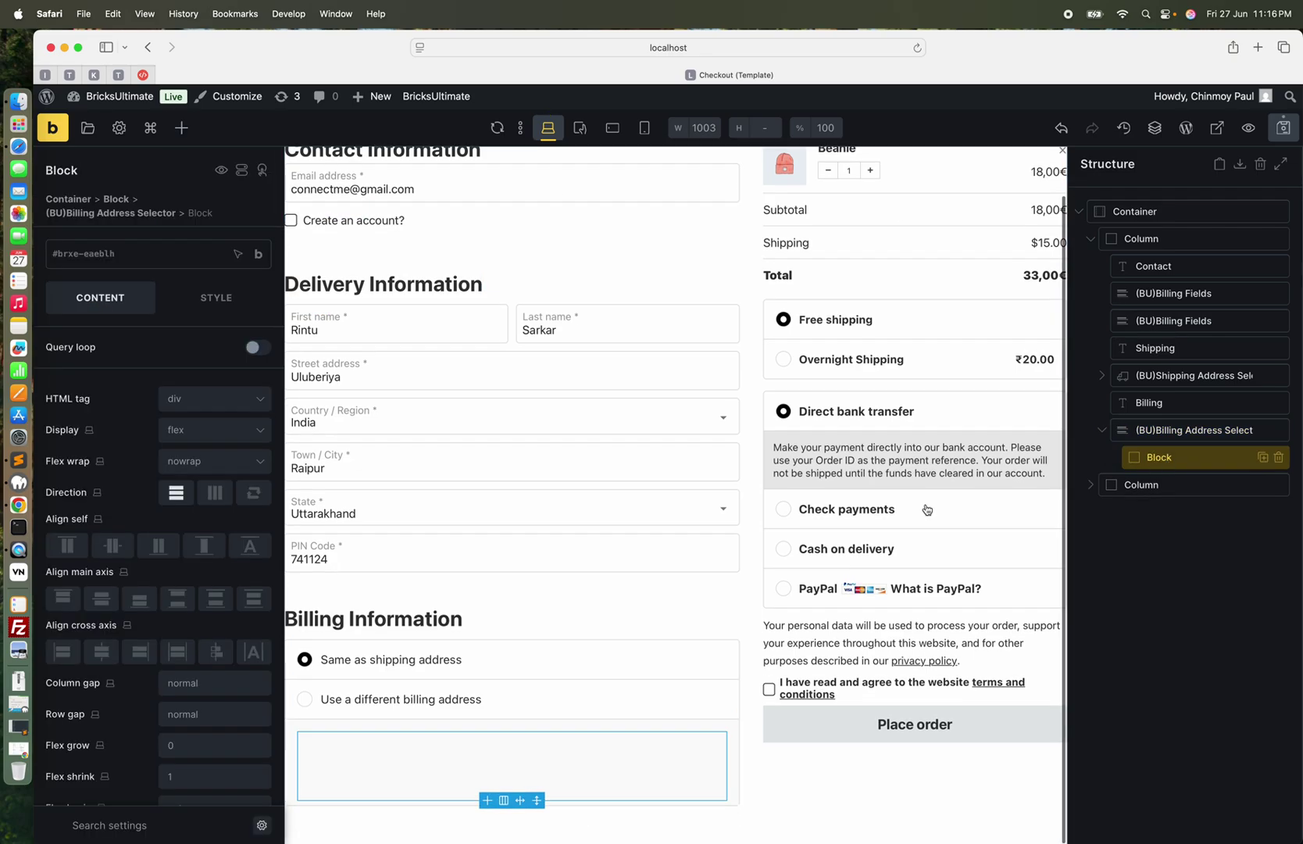
pyautogui.click(504, 802)
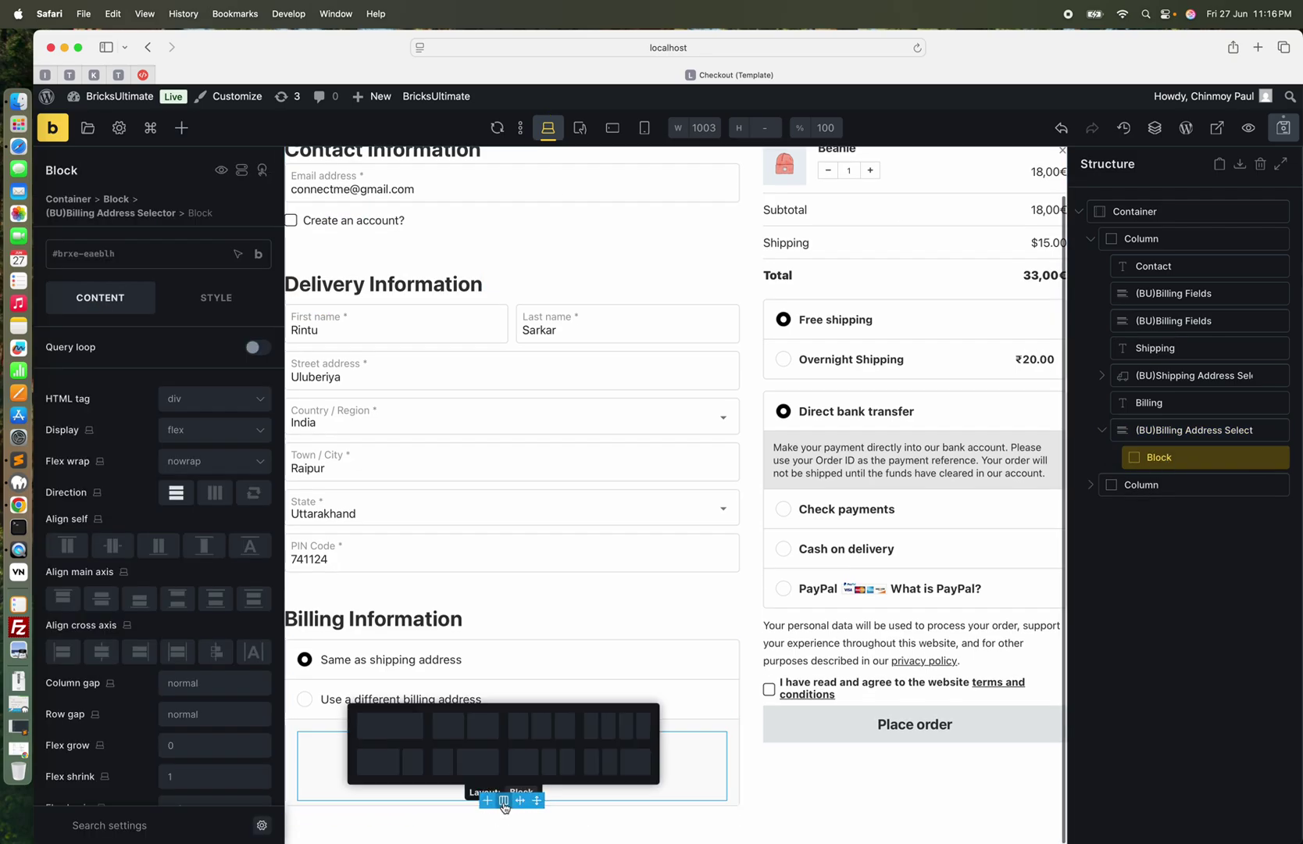
pyautogui.click(468, 728)
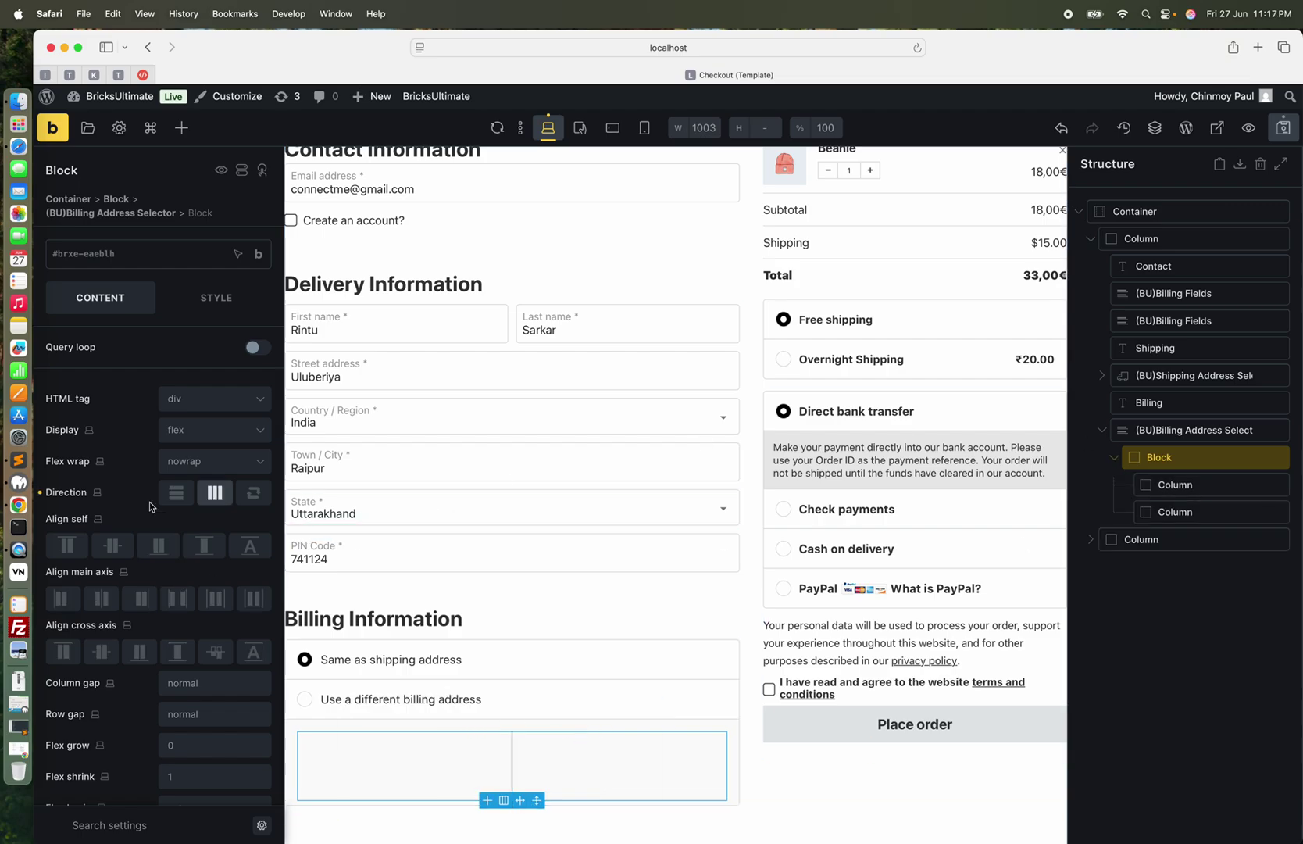
pyautogui.click(187, 683)
pyautogui.write('10')
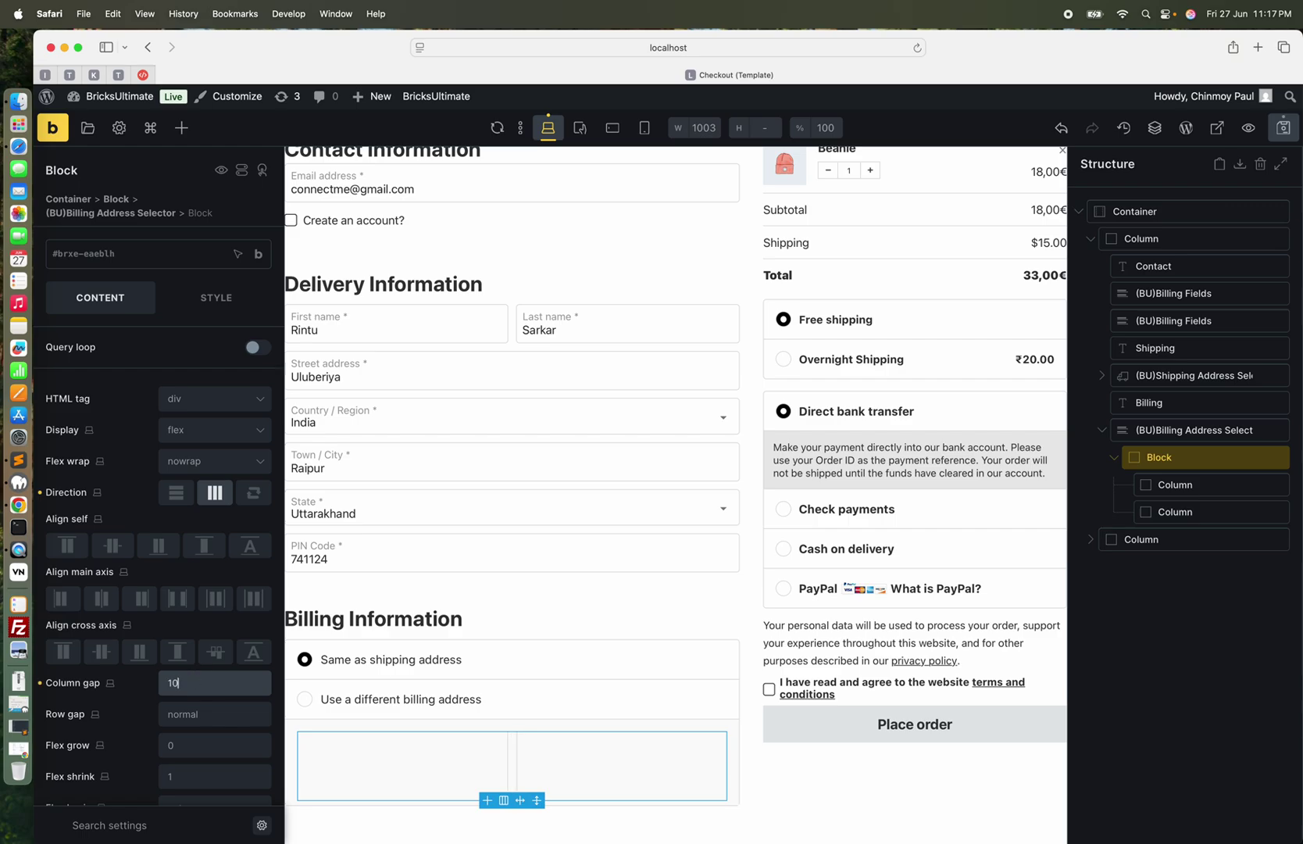
pyautogui.click(182, 129)
# Drop a (BU)Billing Fields element into the first column and set it to First name
pyautogui.write('bill')
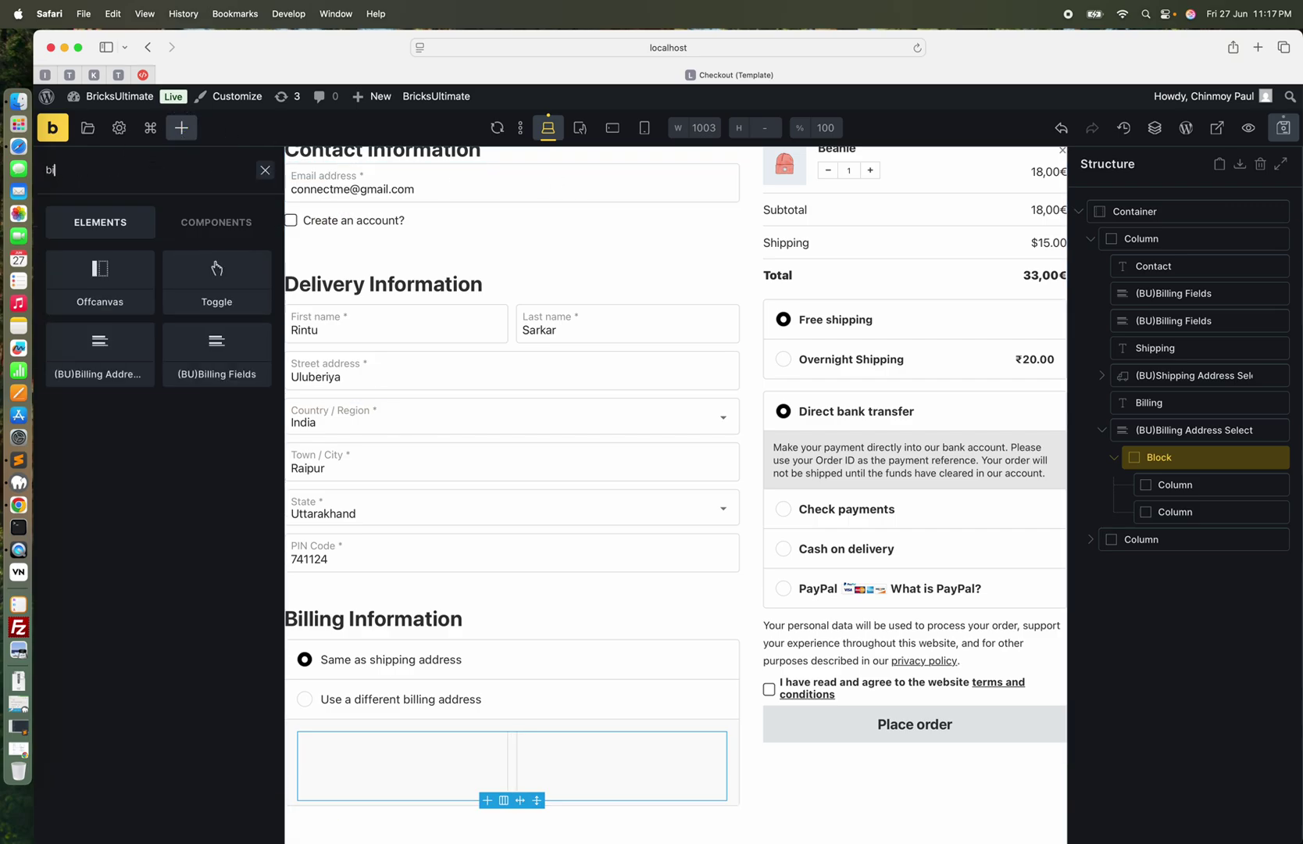
pyautogui.moveTo(211, 280); pyautogui.dragTo(1207, 508)
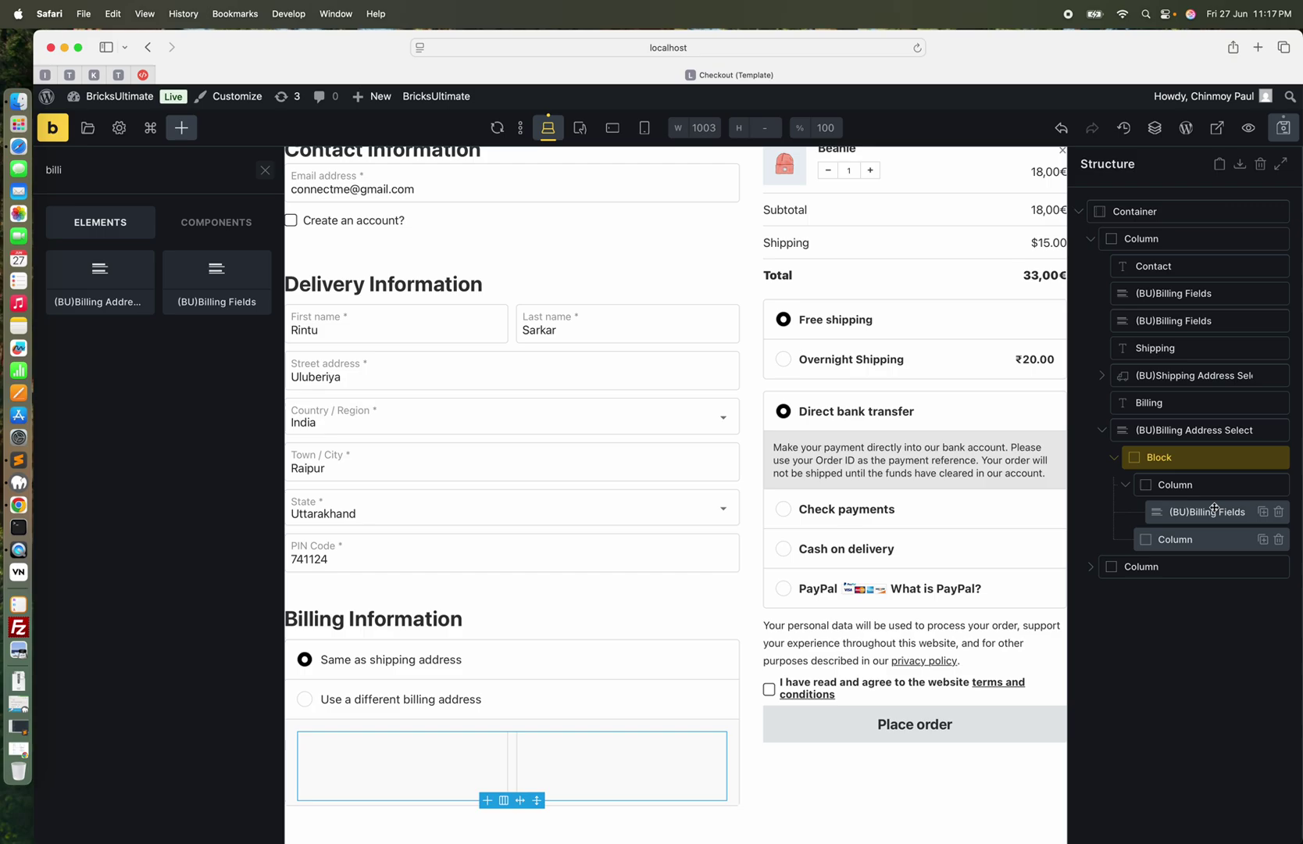
pyautogui.click(1207, 511)
pyautogui.click(187, 417)
pyautogui.click(141, 446)
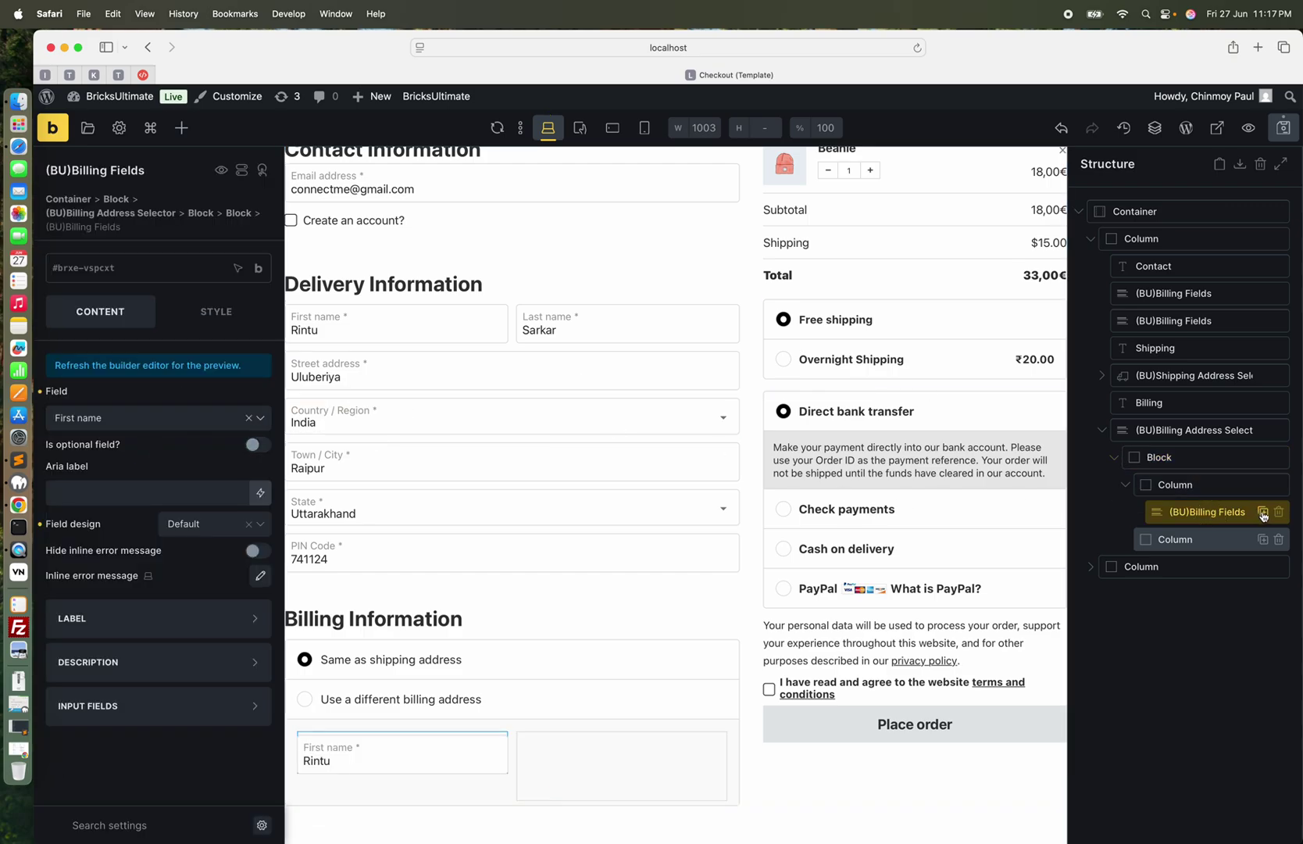
# Duplicate the field into the second column and set the copy to Last name
pyautogui.click(1262, 512)
pyautogui.click(1208, 537)
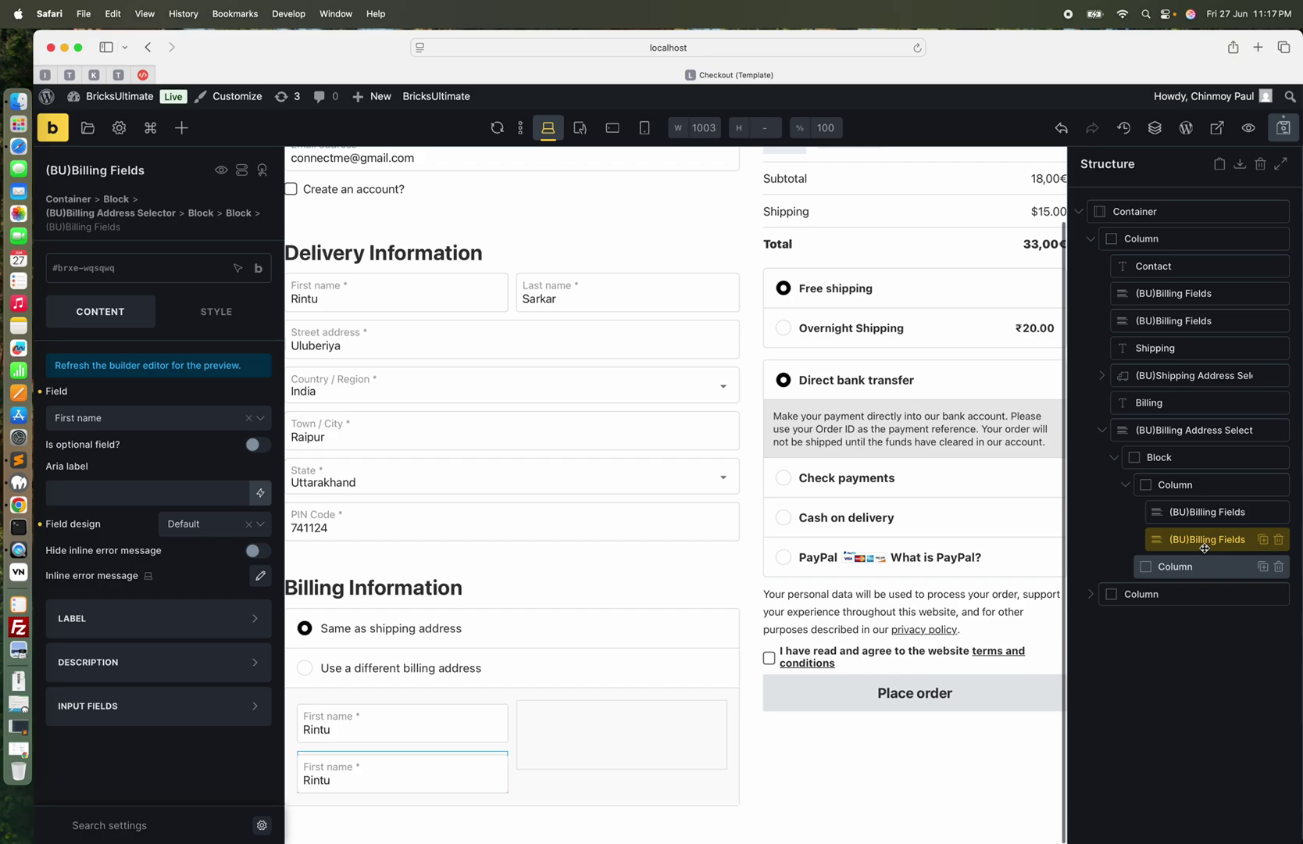
pyautogui.moveTo(1208, 537); pyautogui.dragTo(1215, 569)
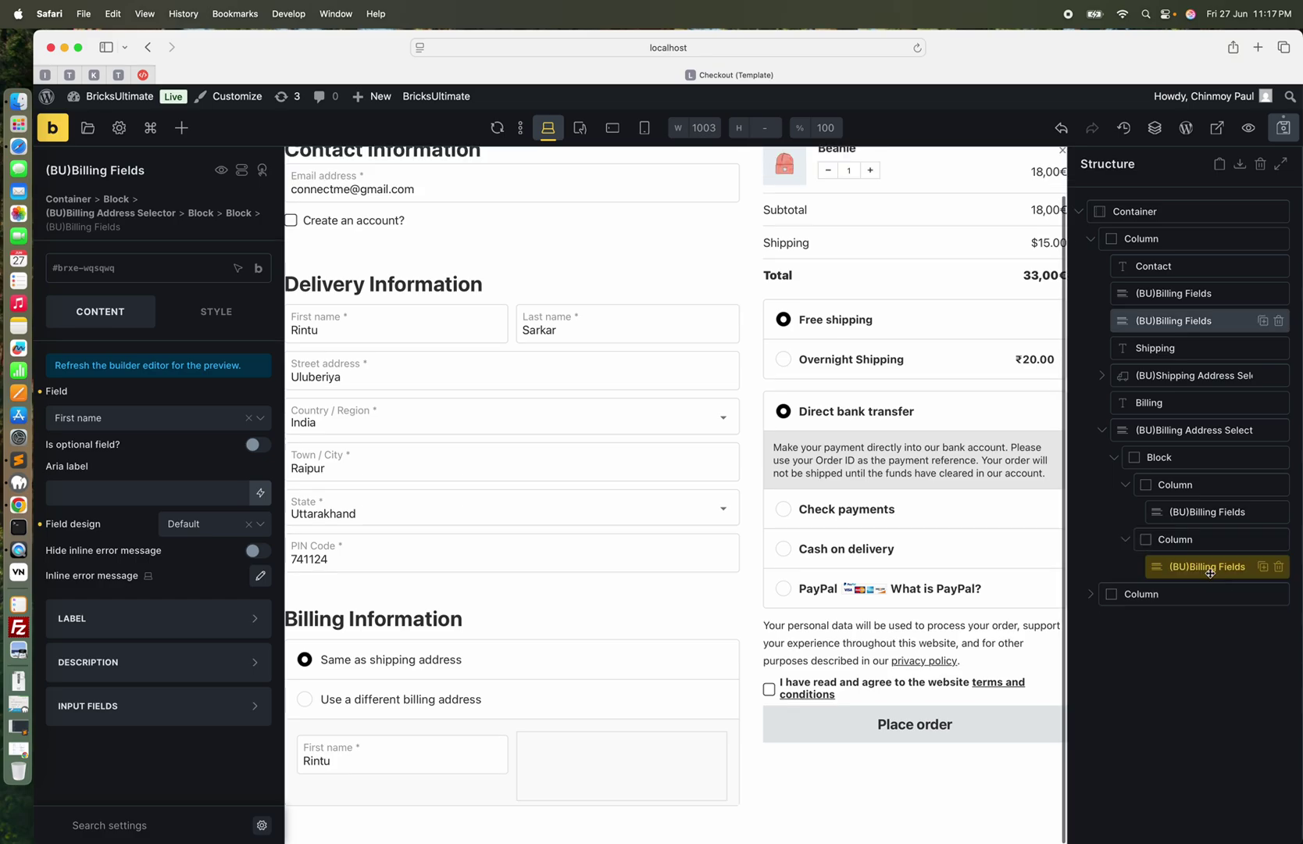
pyautogui.click(164, 419)
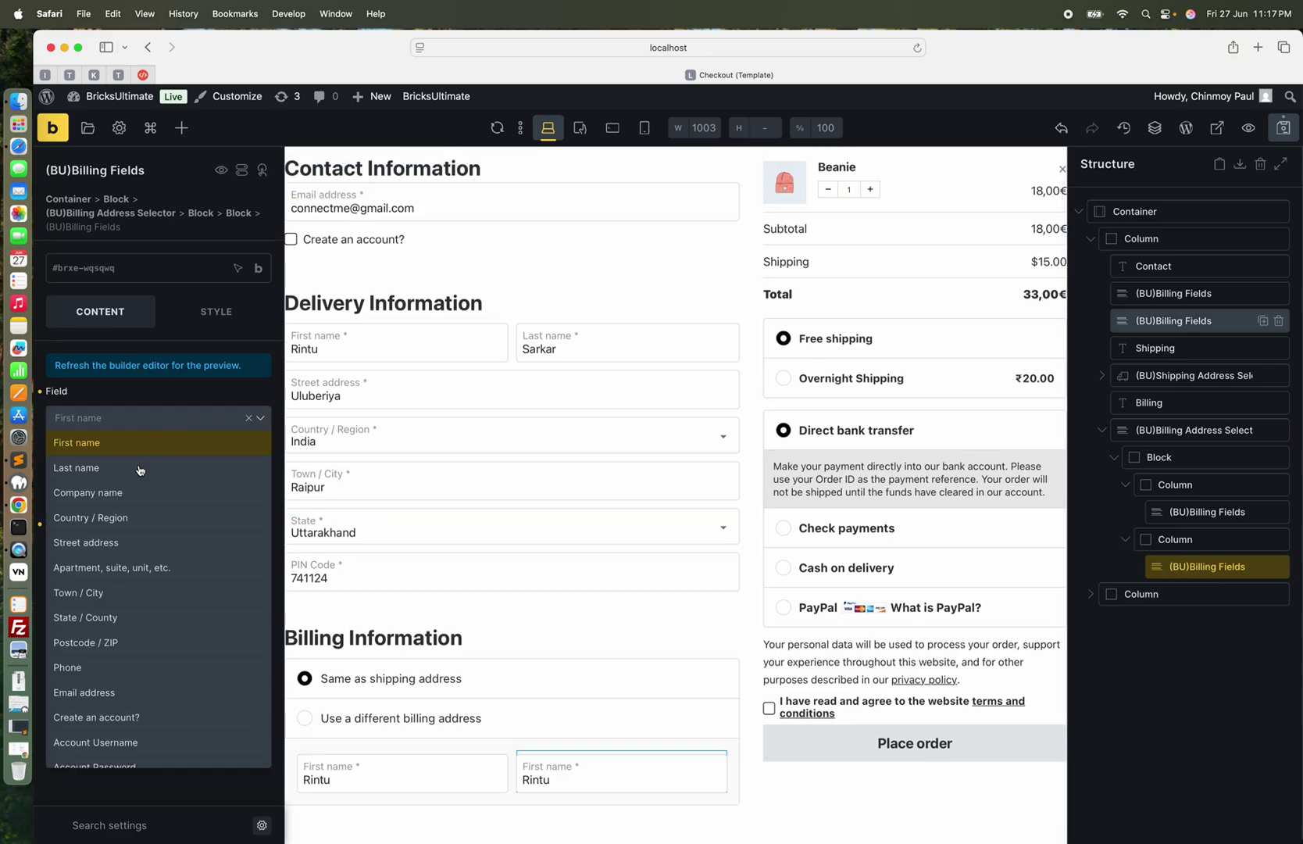
pyautogui.click(134, 475)
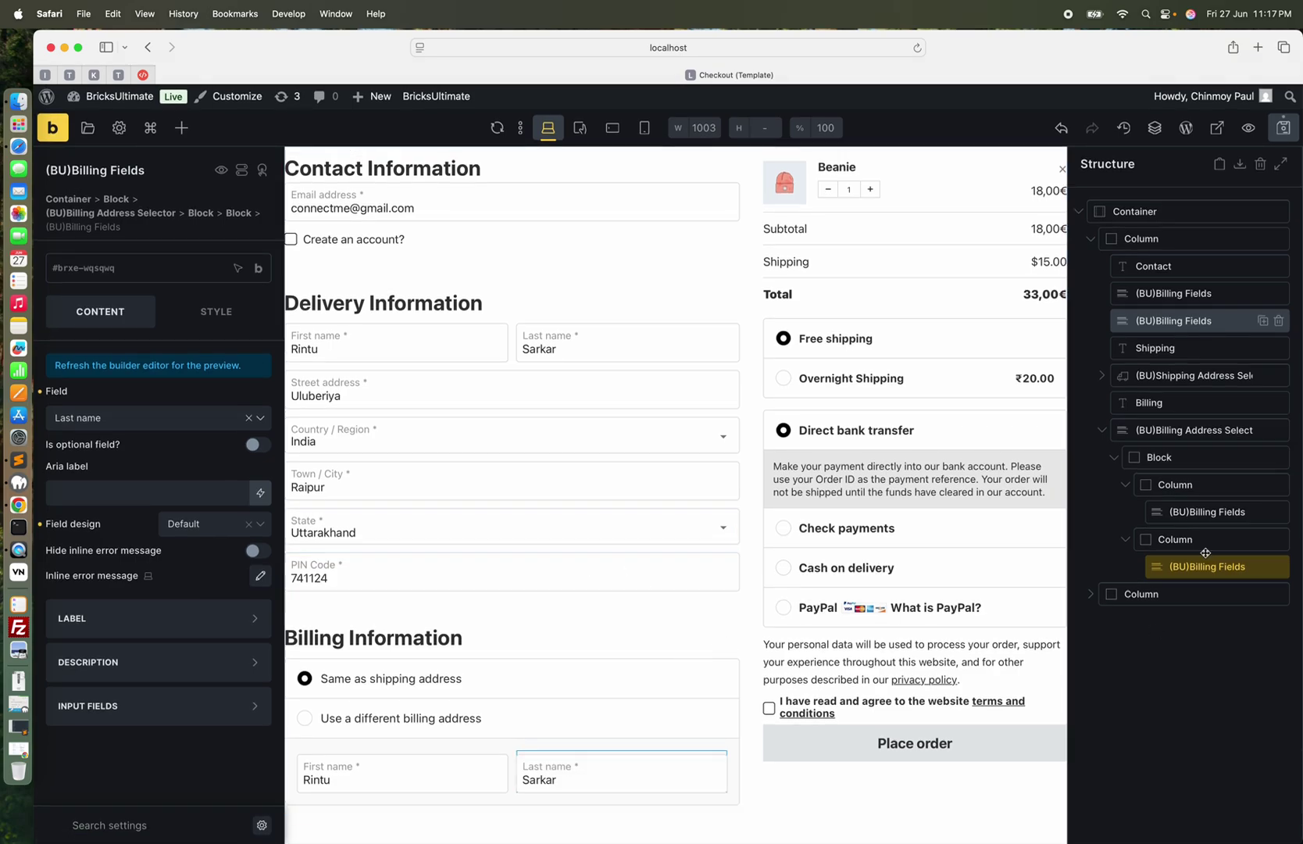
# Add duplicated billing fields set to Street address and Country / Region
pyautogui.click(1264, 567)
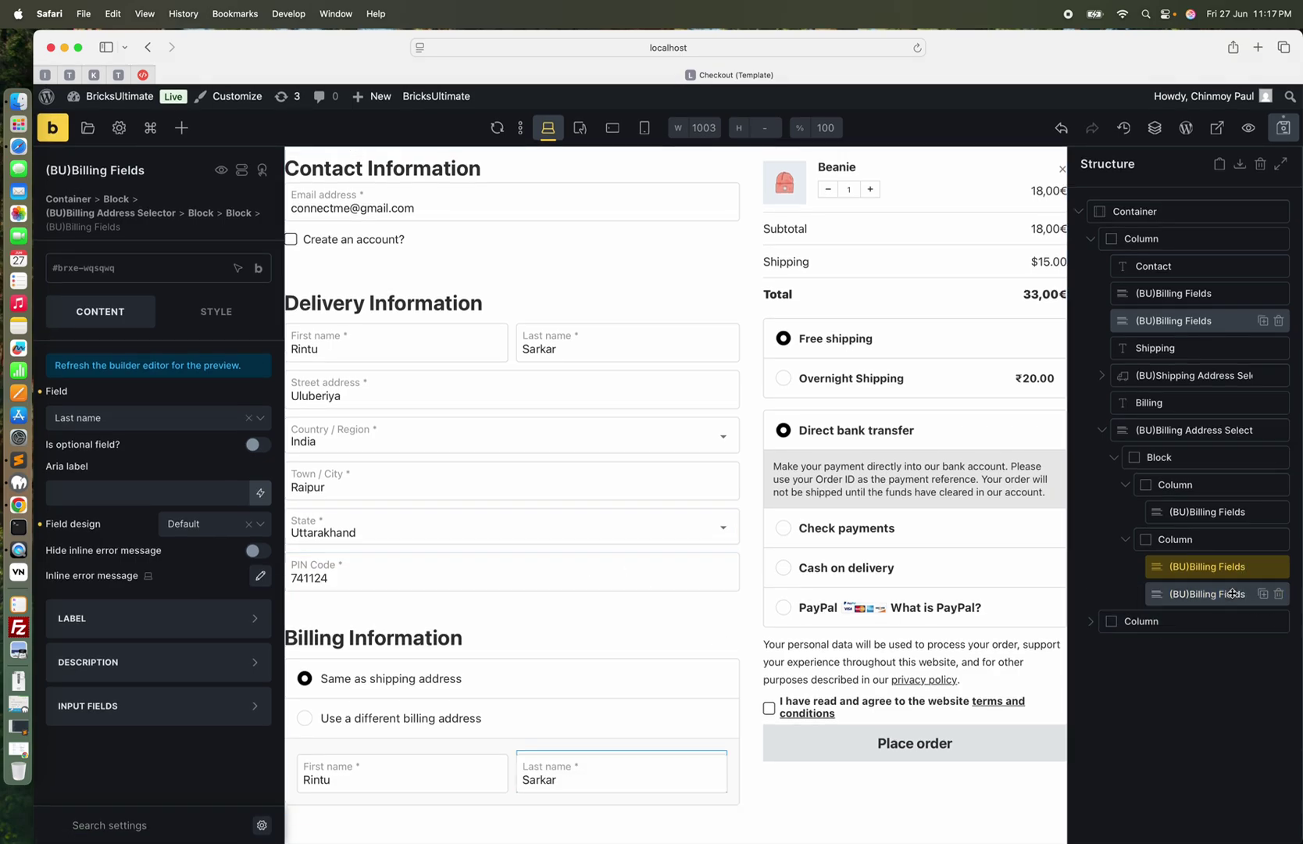
pyautogui.moveTo(1200, 602); pyautogui.dragTo(1189, 557)
pyautogui.click(1190, 559)
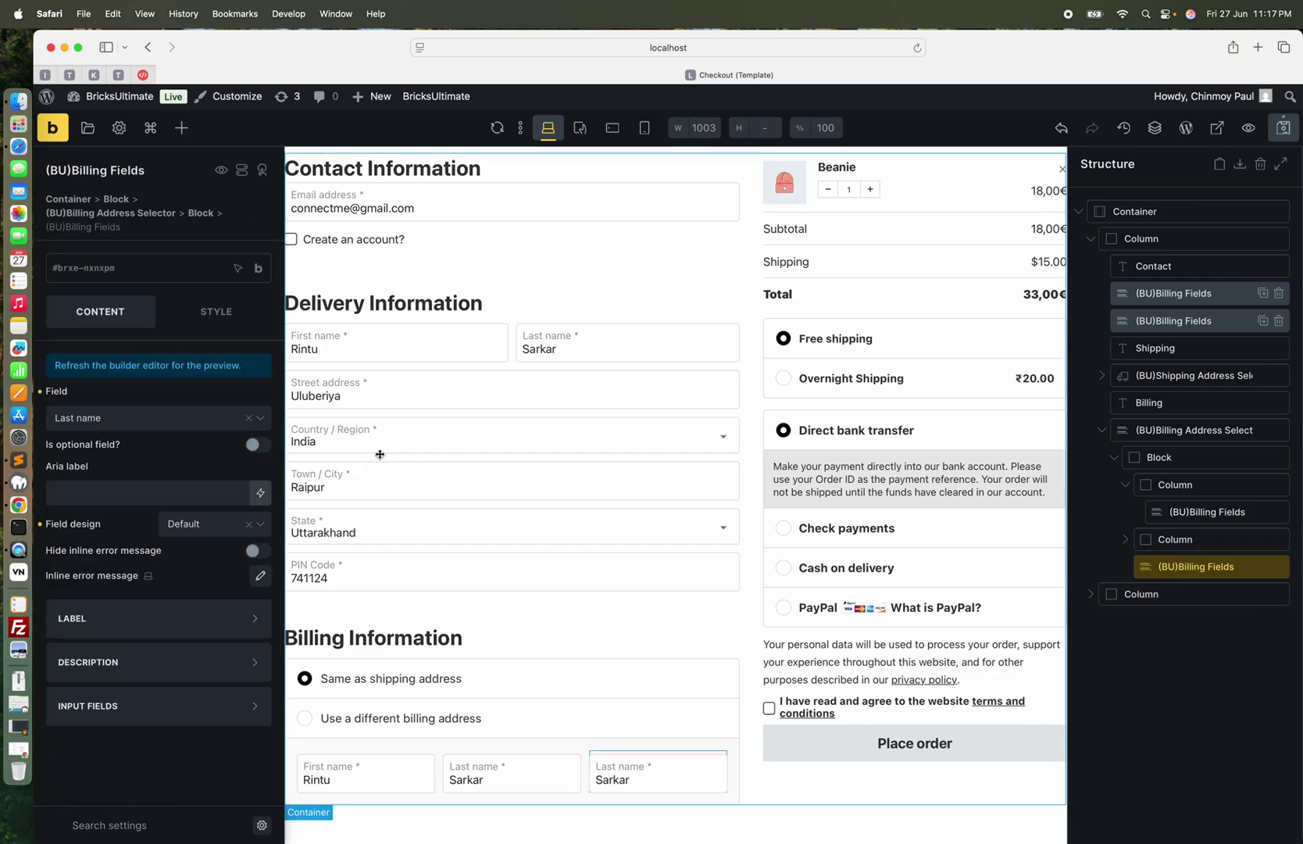
pyautogui.click(187, 416)
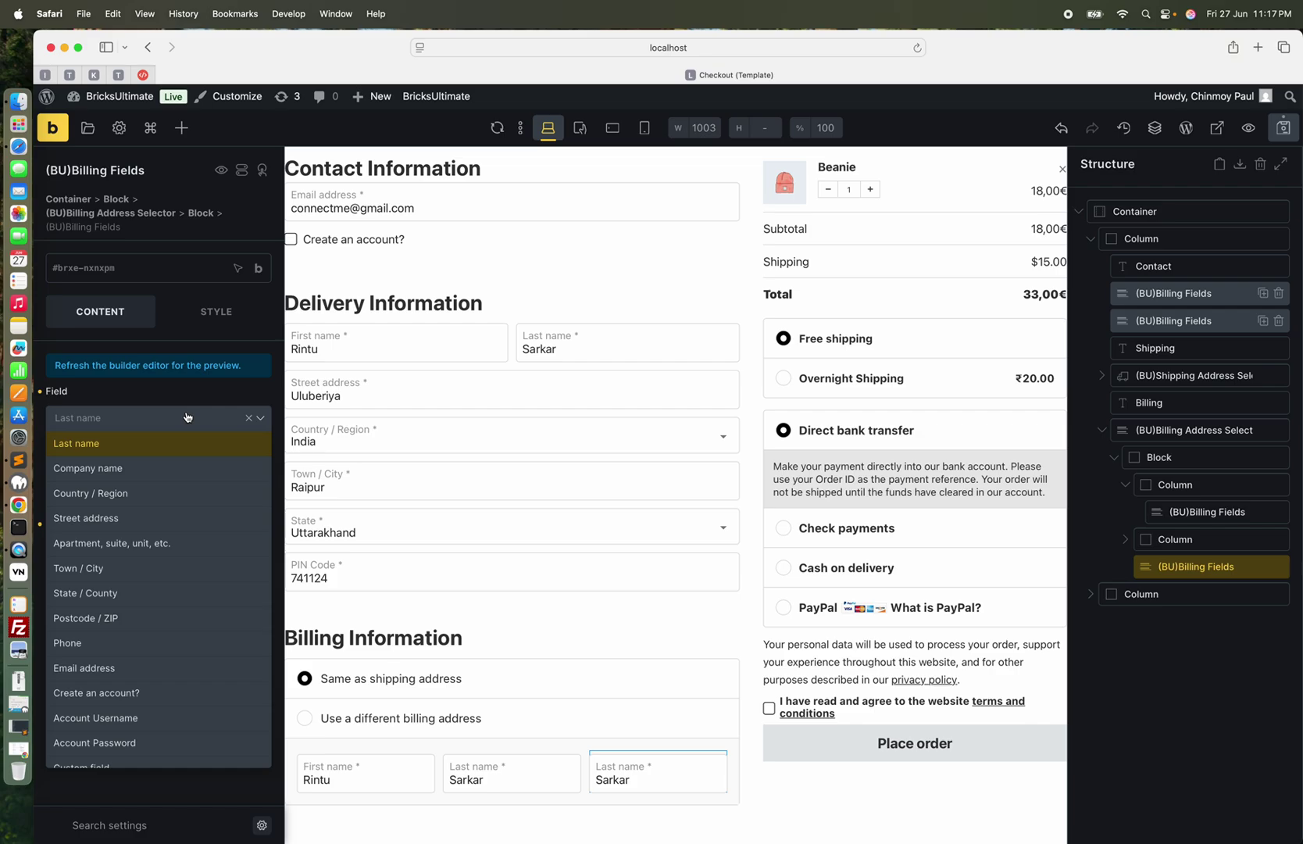
pyautogui.click(126, 517)
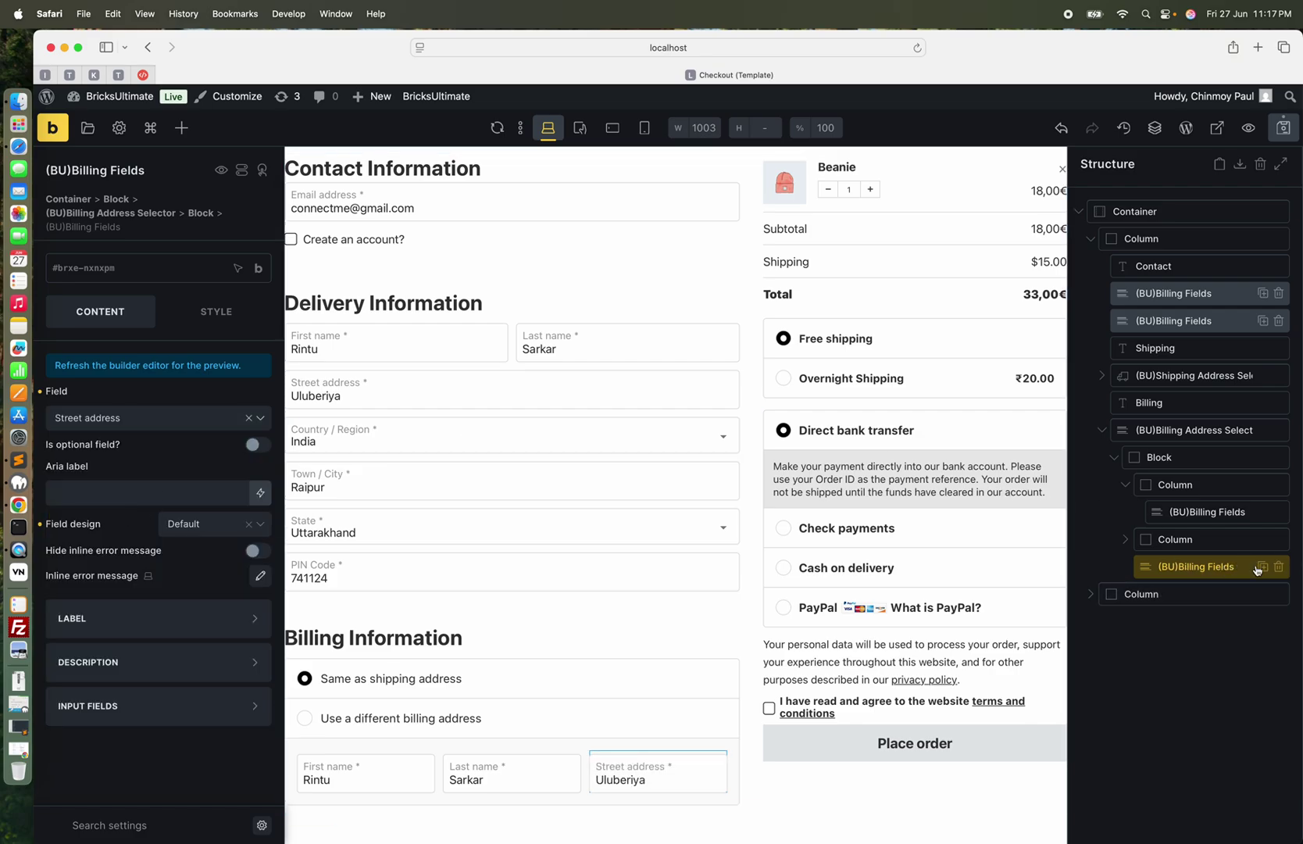
pyautogui.click(1259, 566)
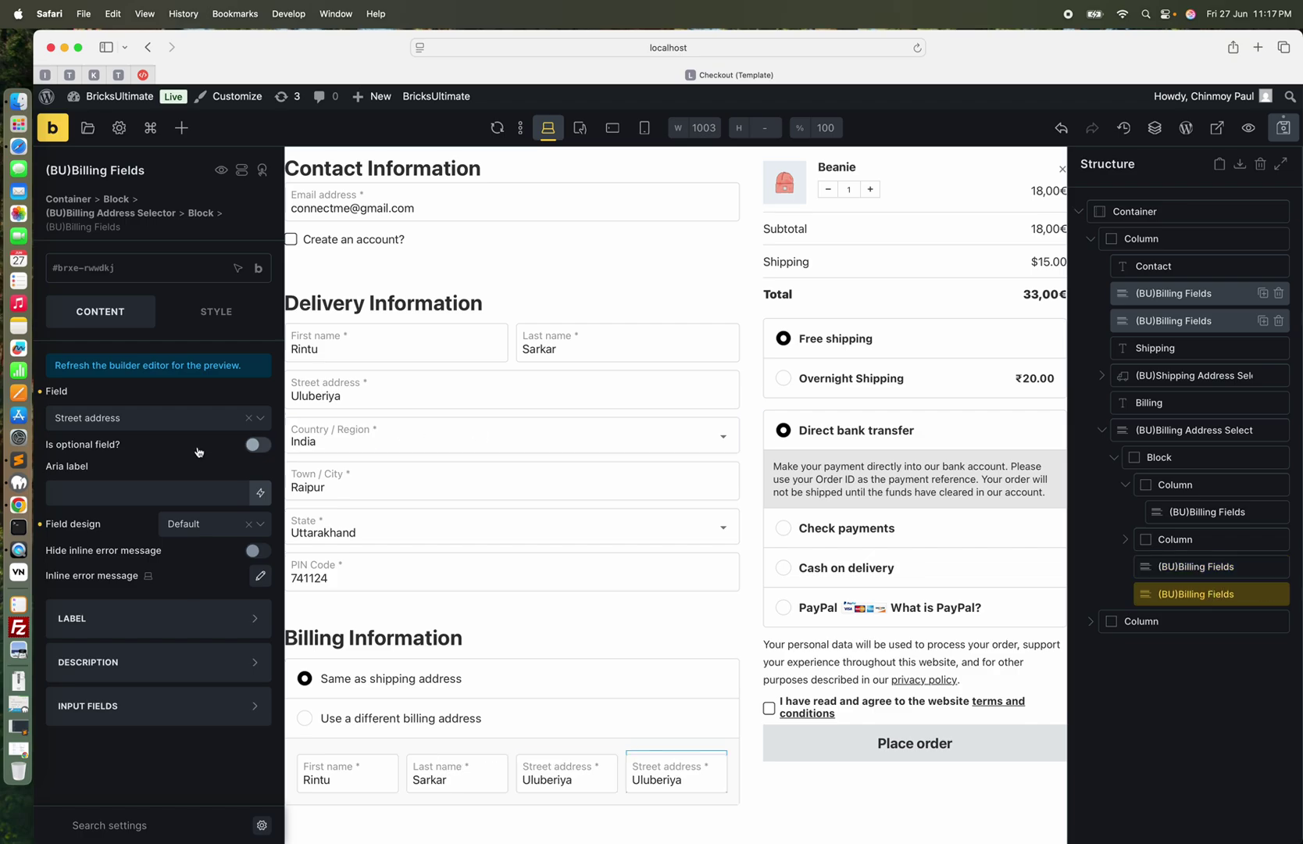
pyautogui.click(160, 431)
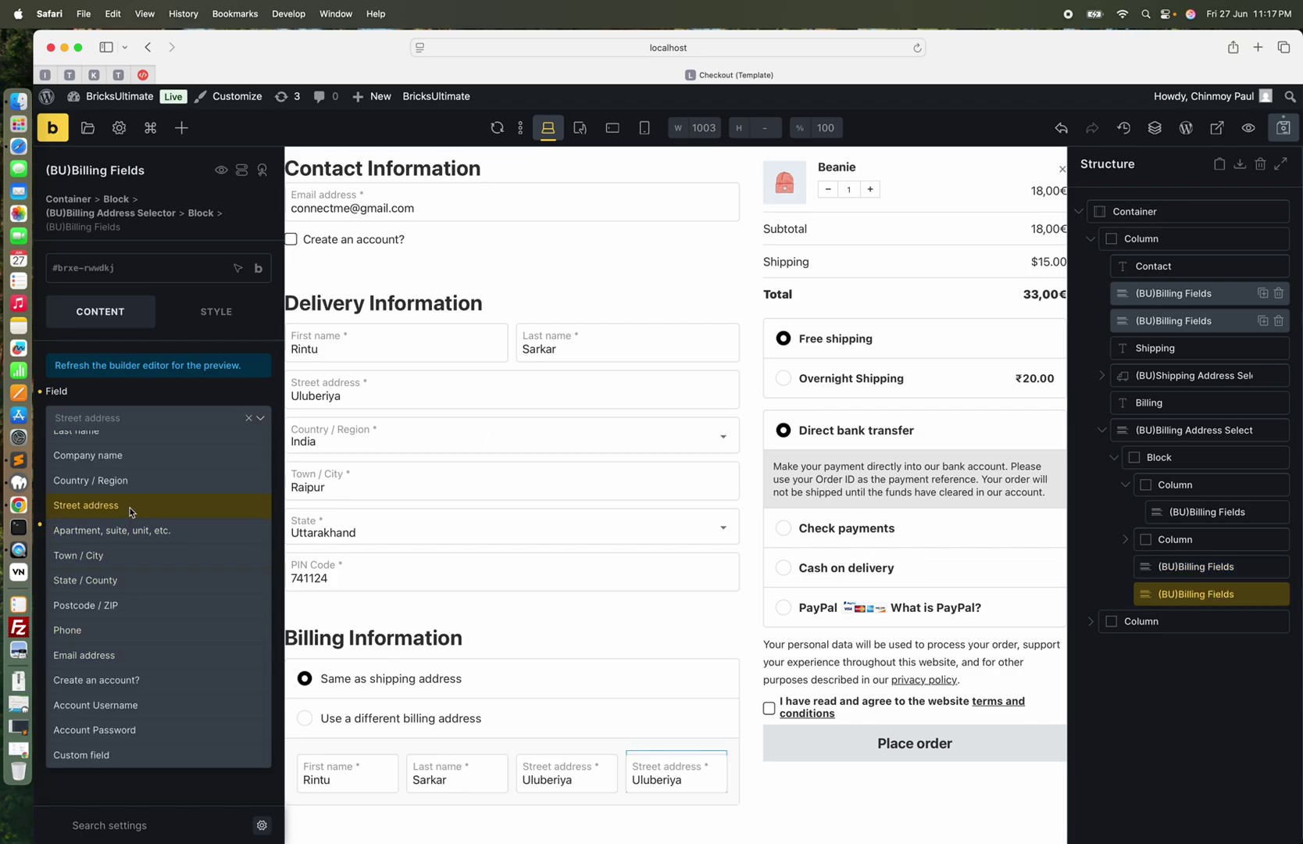
pyautogui.click(127, 480)
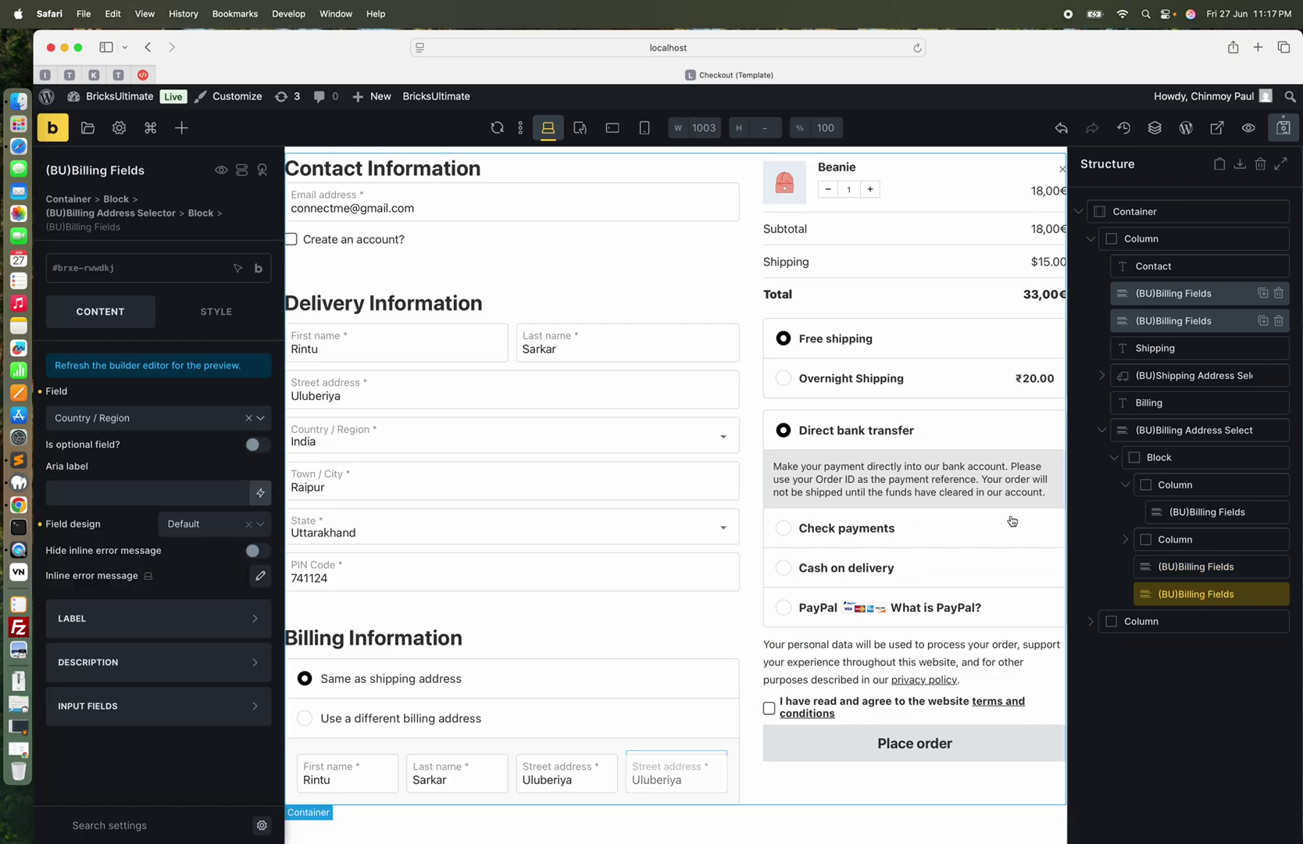
# Add two more billing field copies set to Town / City and State / County
pyautogui.click(1262, 594)
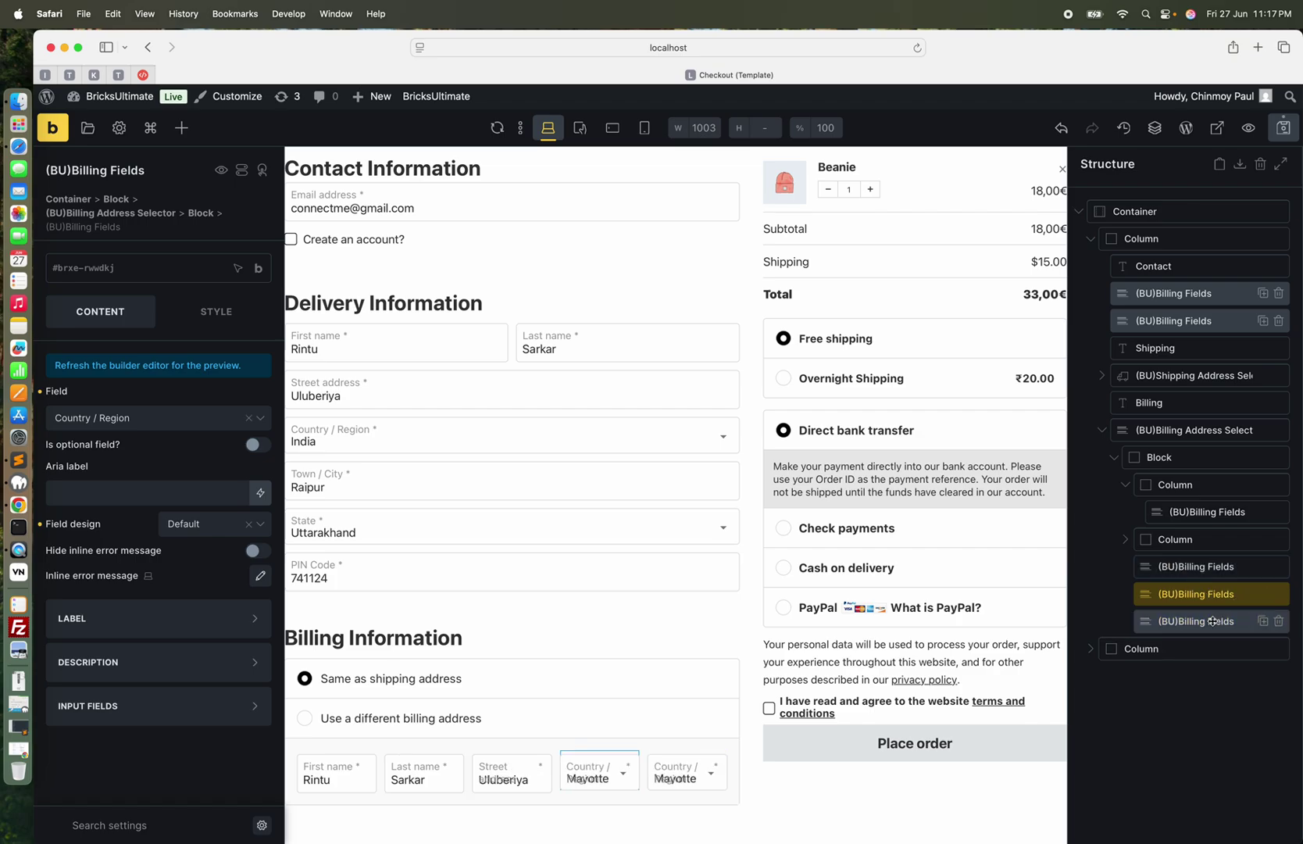
pyautogui.click(160, 419)
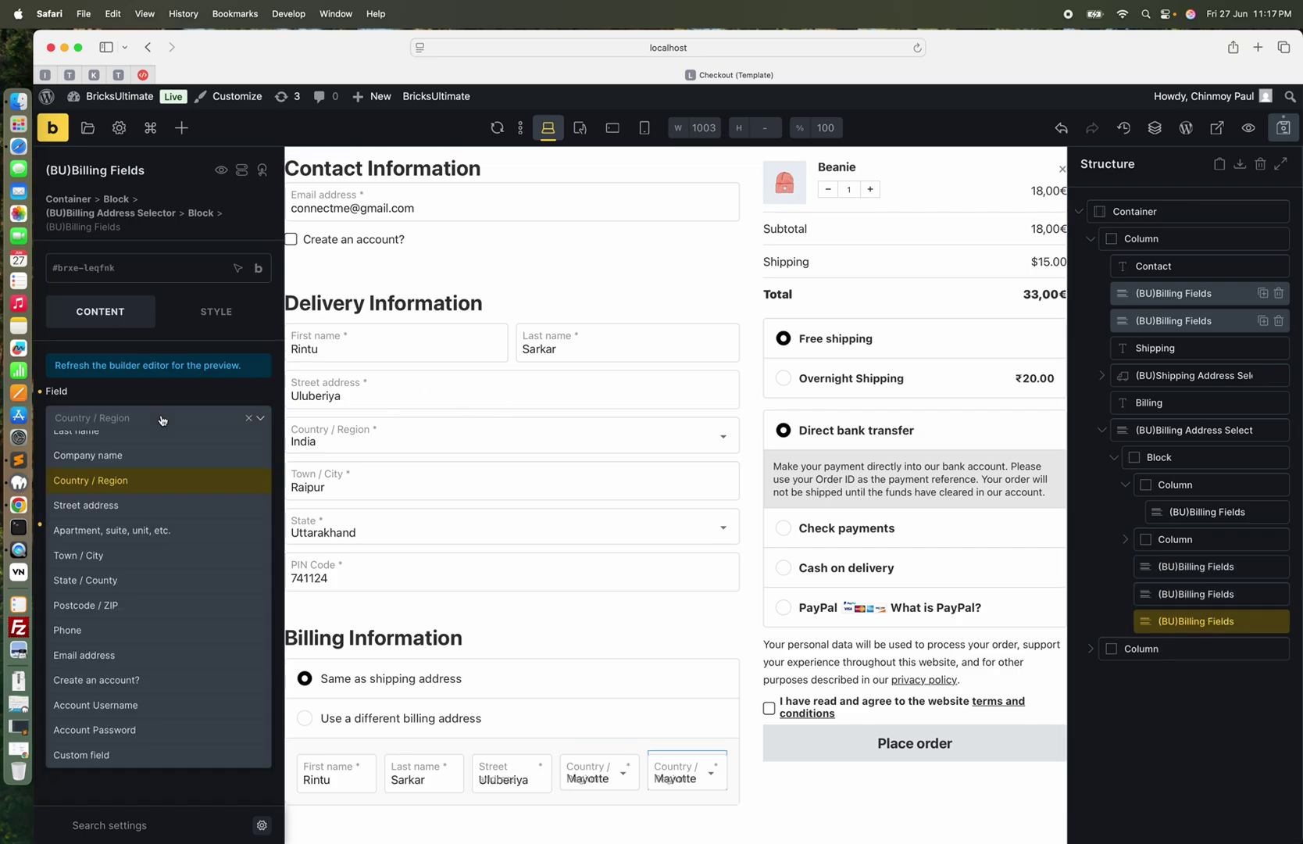
pyautogui.click(100, 555)
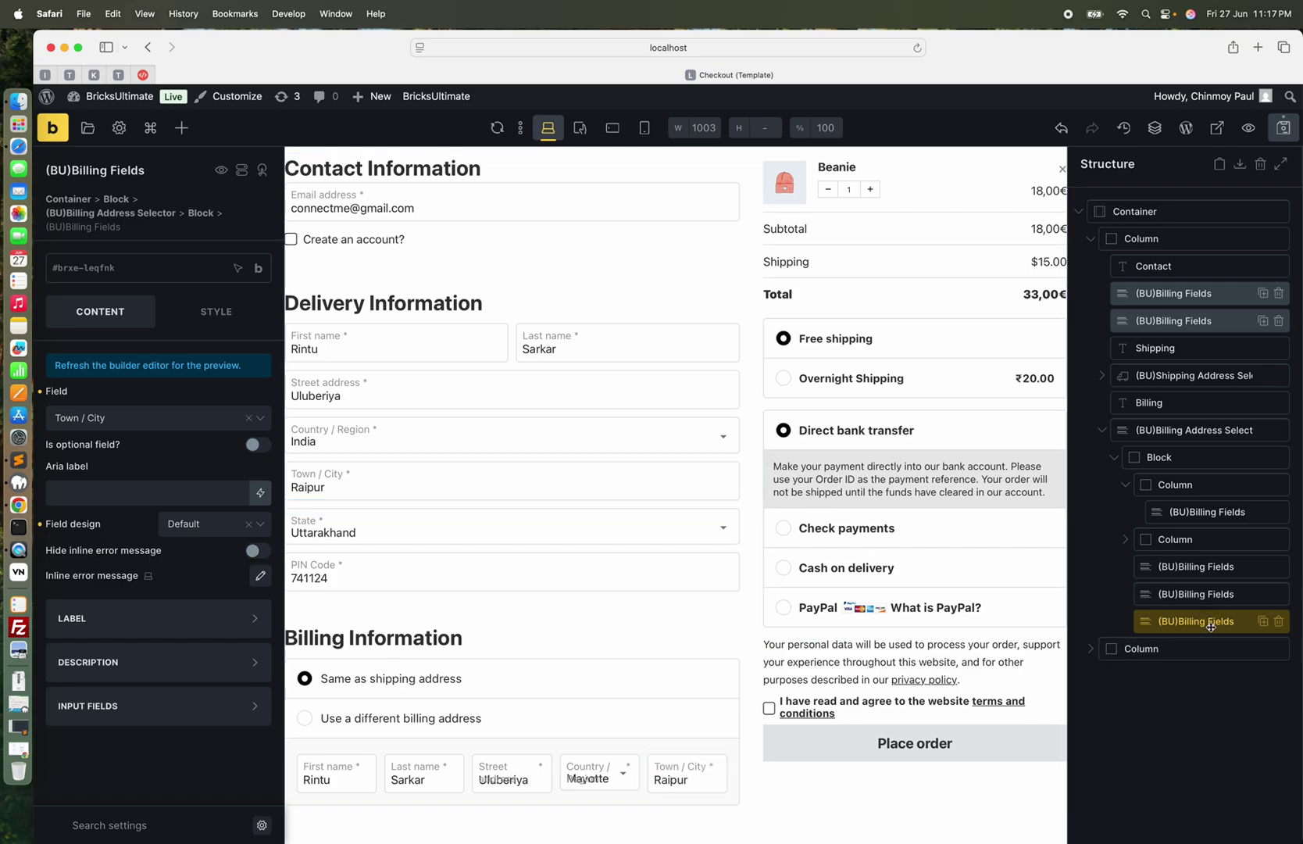
pyautogui.click(1262, 621)
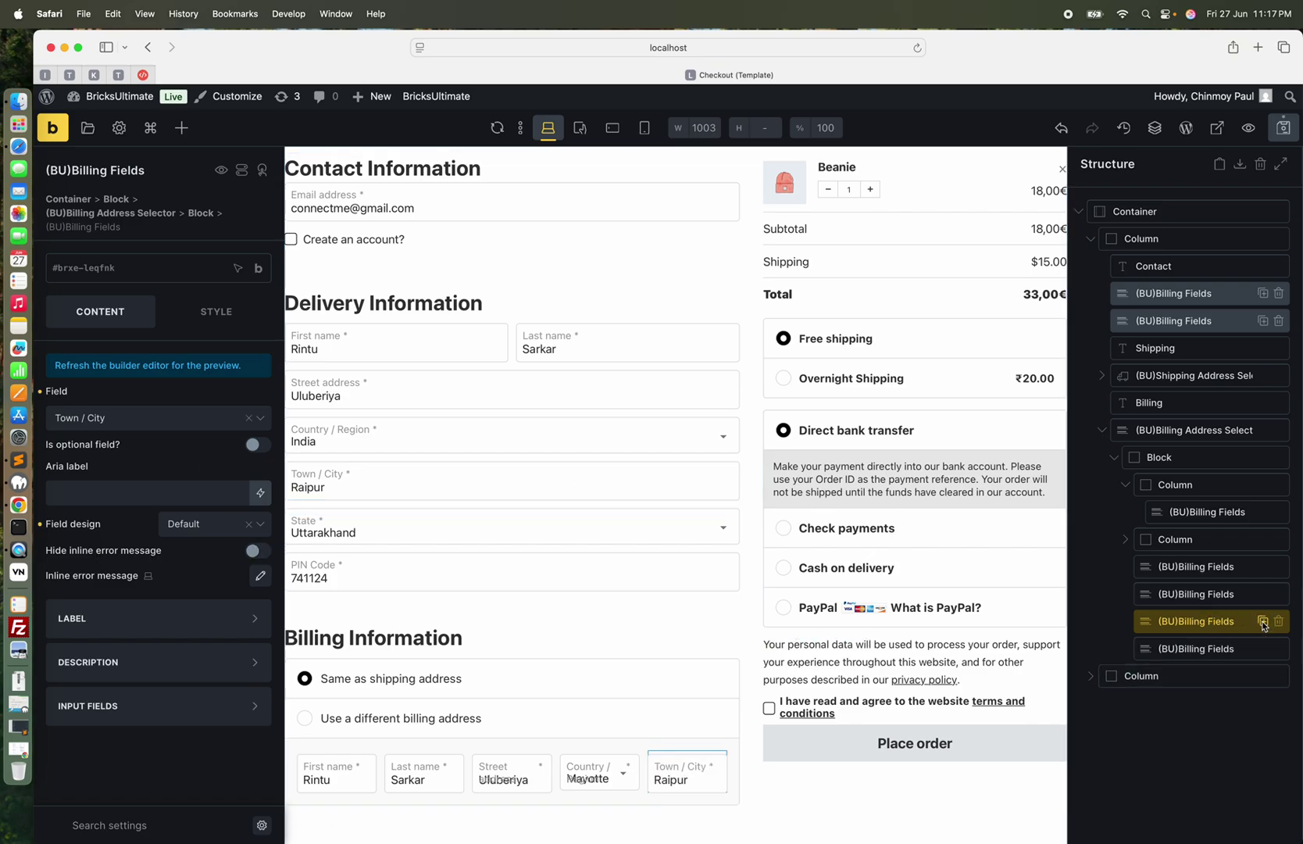
pyautogui.click(160, 418)
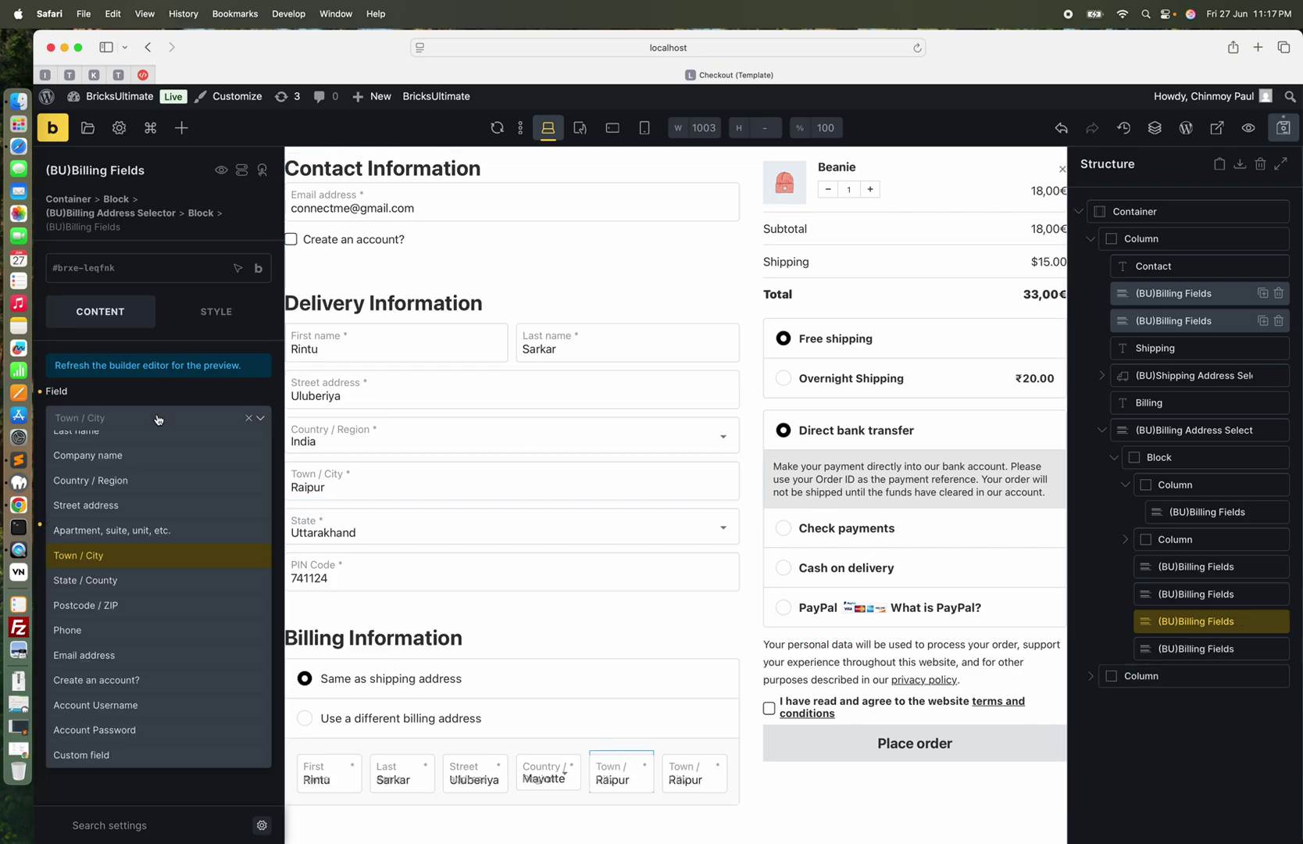
pyautogui.click(101, 582)
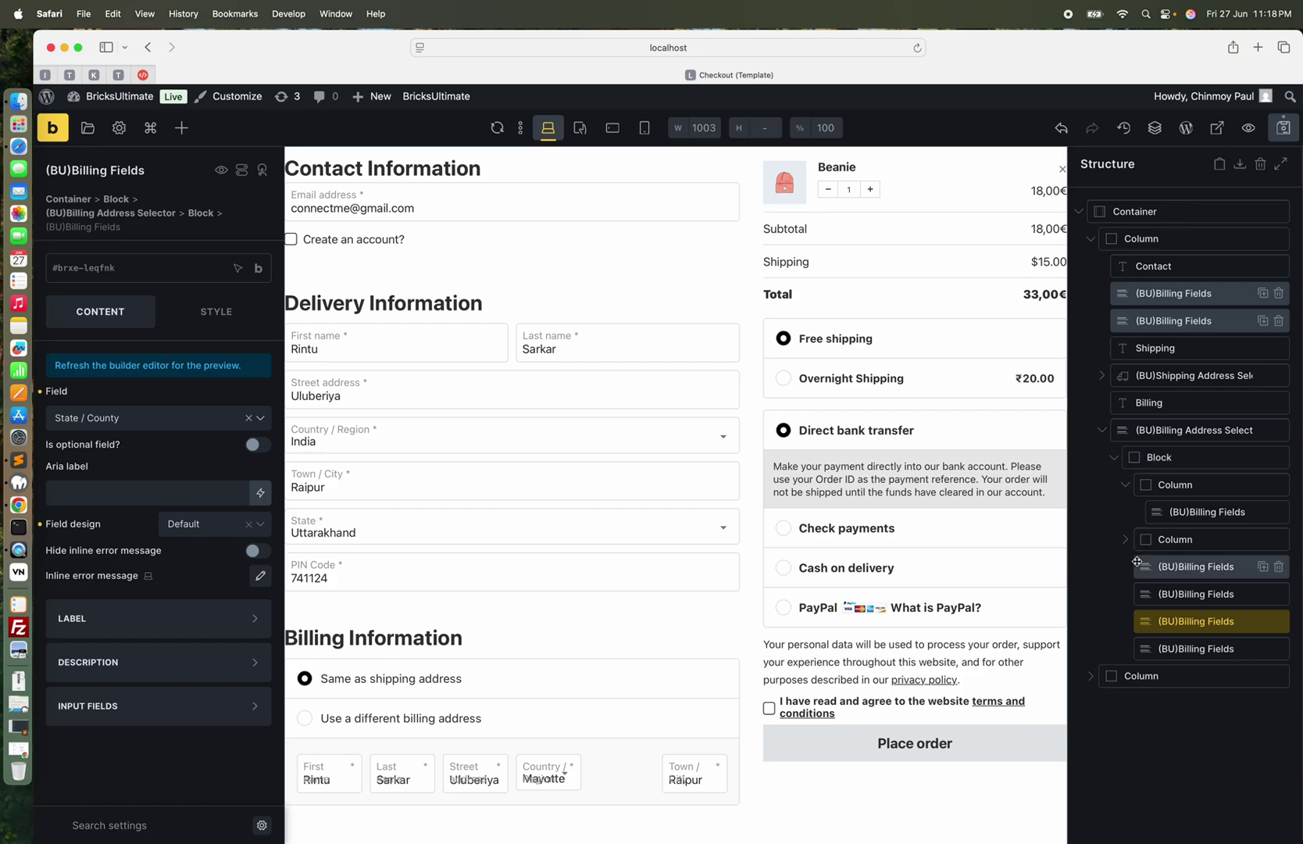
pyautogui.click(1124, 485)
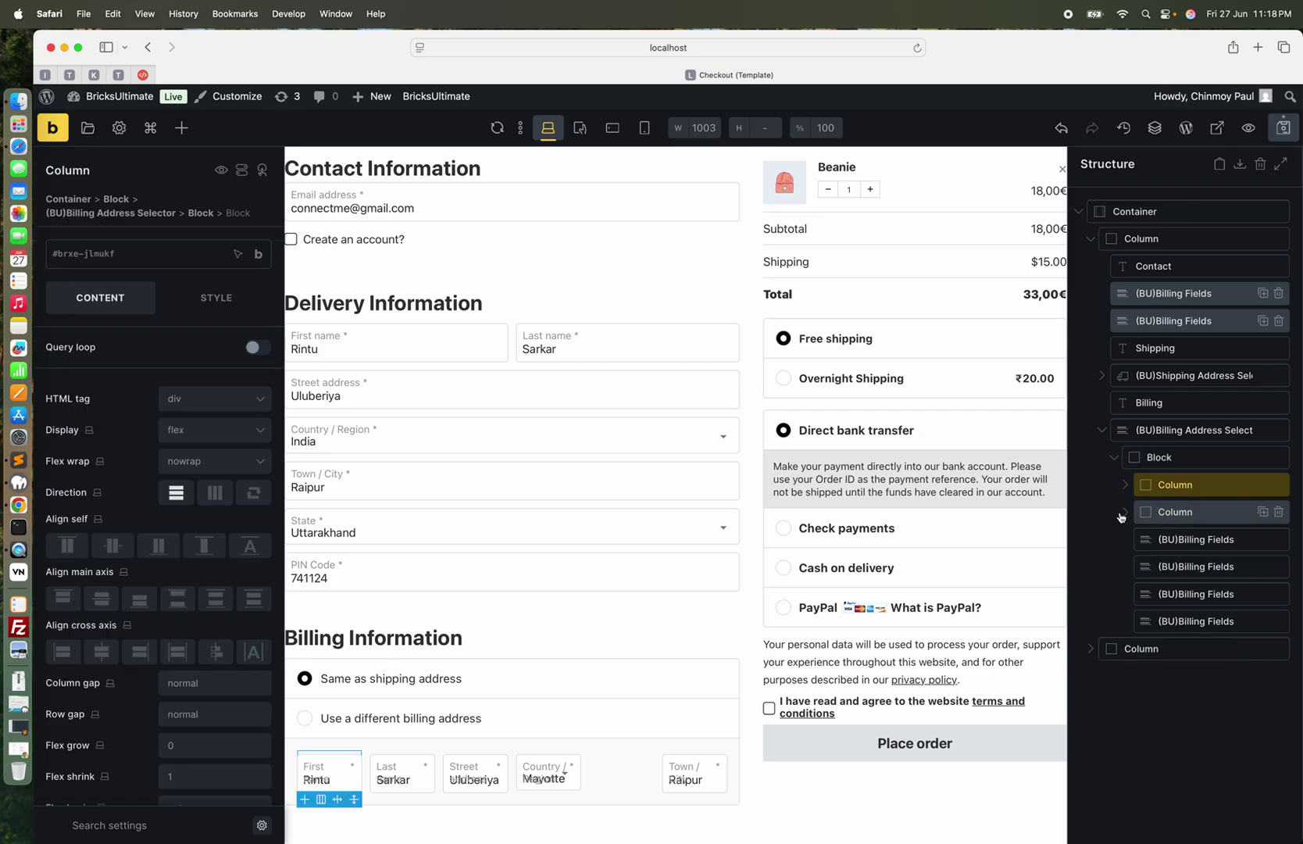
# Drag three (BU)Billing Fields out of the Column so they sit directly under the Block
pyautogui.moveTo(1186, 564); pyautogui.dragTo(1129, 461)
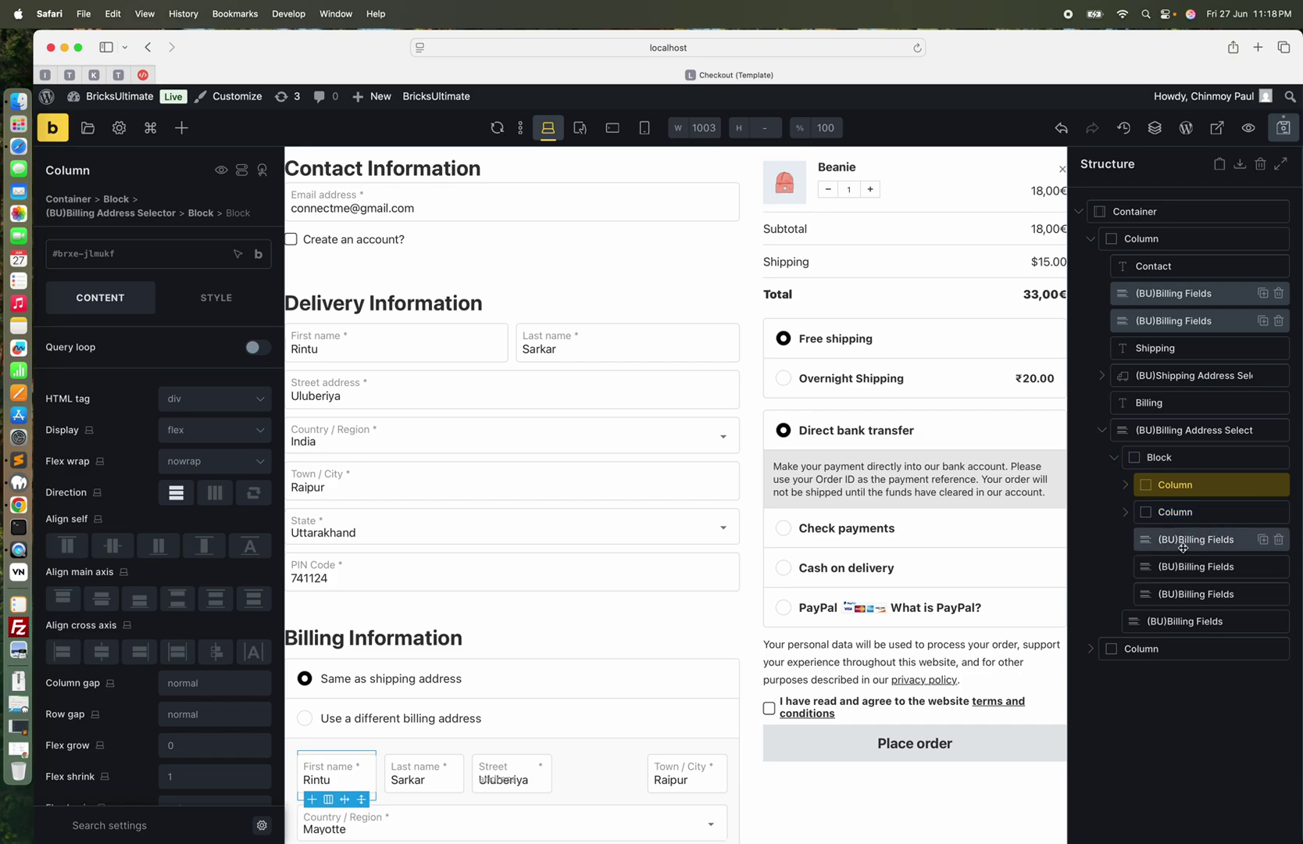
pyautogui.click(1126, 519)
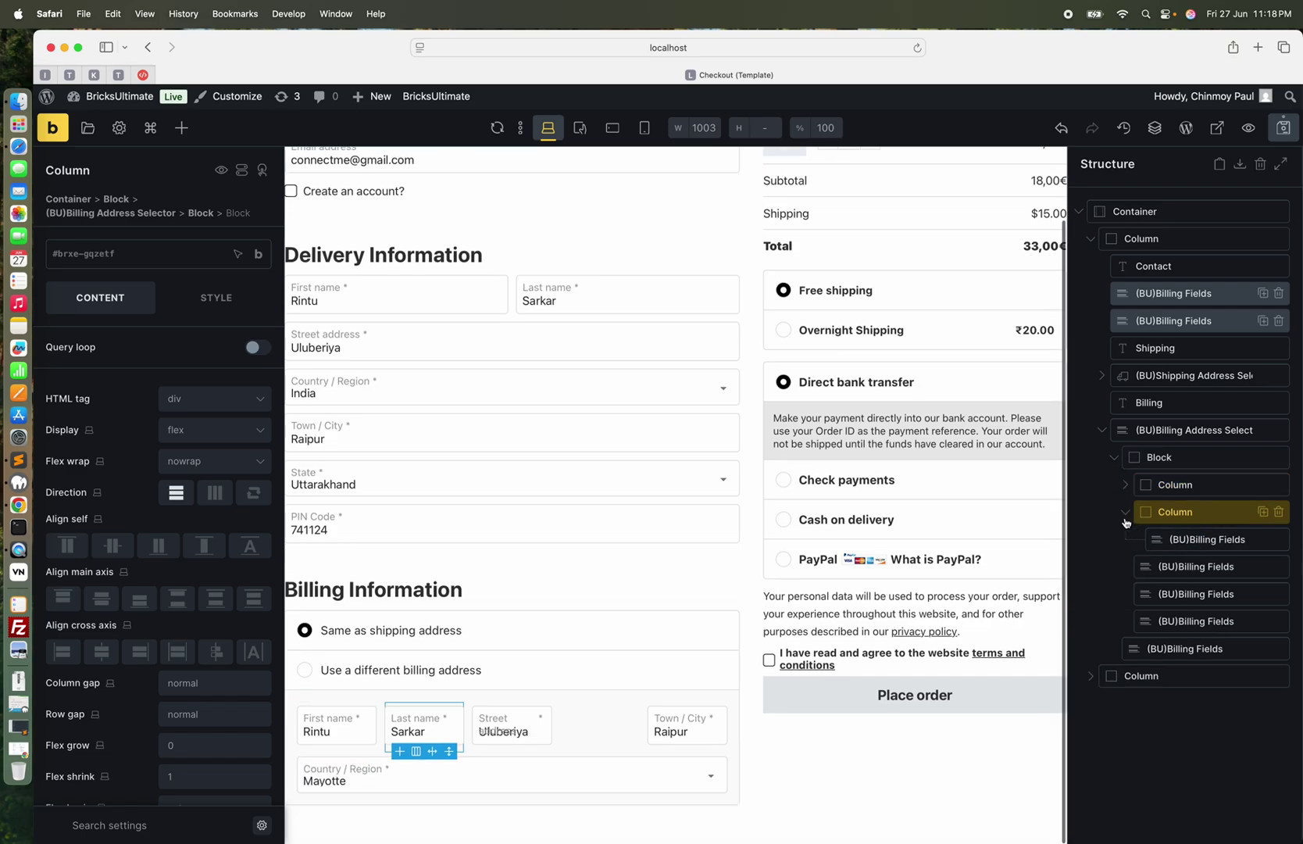
pyautogui.click(1125, 519)
pyautogui.moveTo(1163, 541); pyautogui.dragTo(1133, 583)
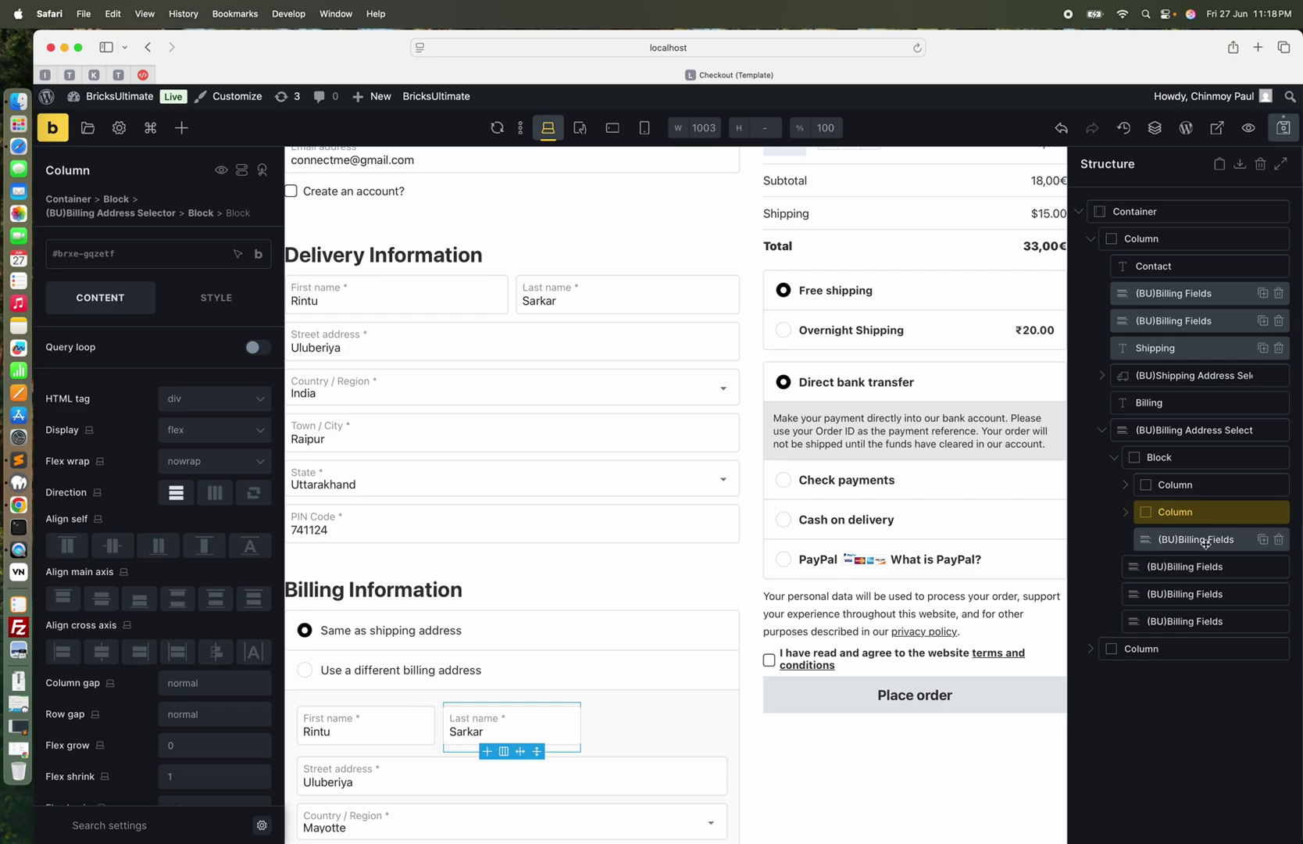
pyautogui.moveTo(1197, 540); pyautogui.dragTo(1124, 553)
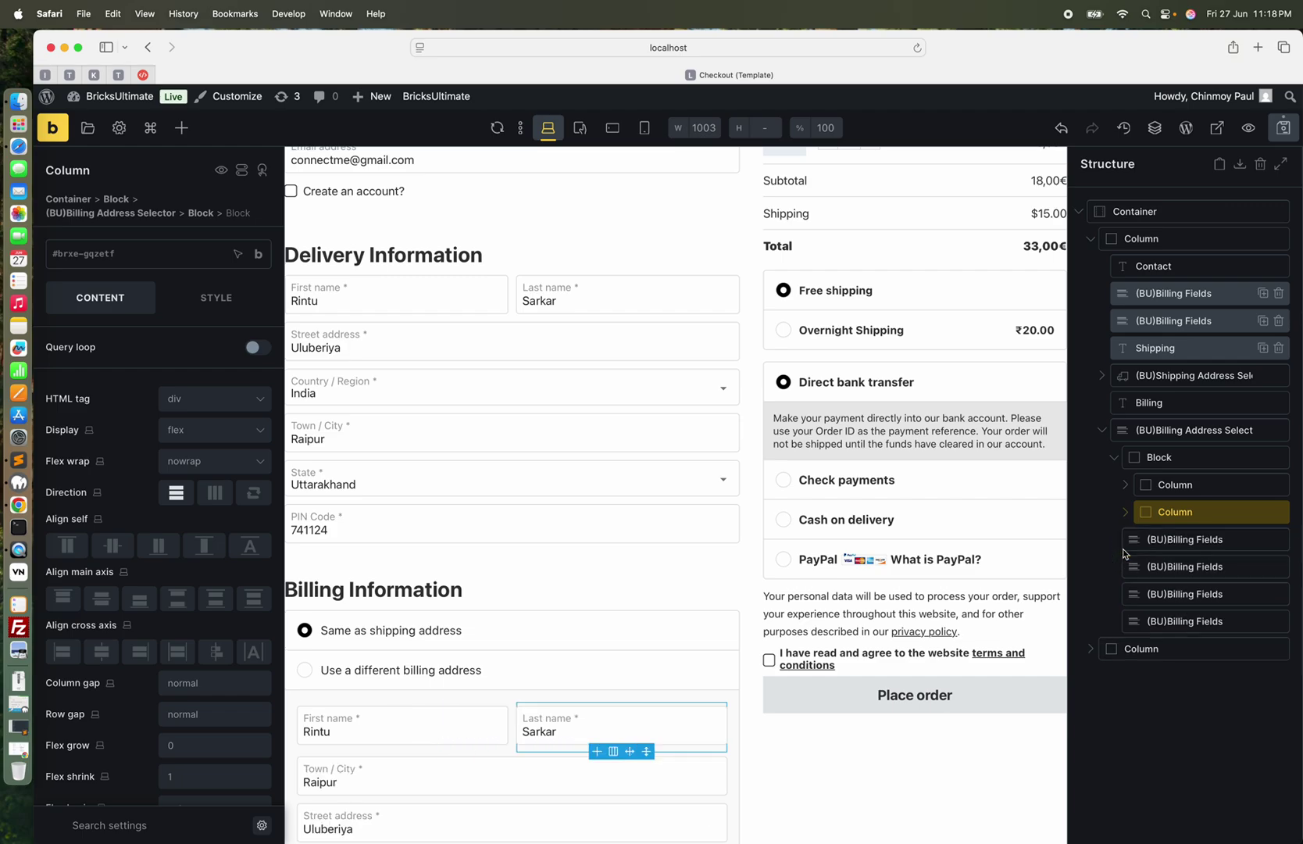
pyautogui.scroll(-3, 680, 556)
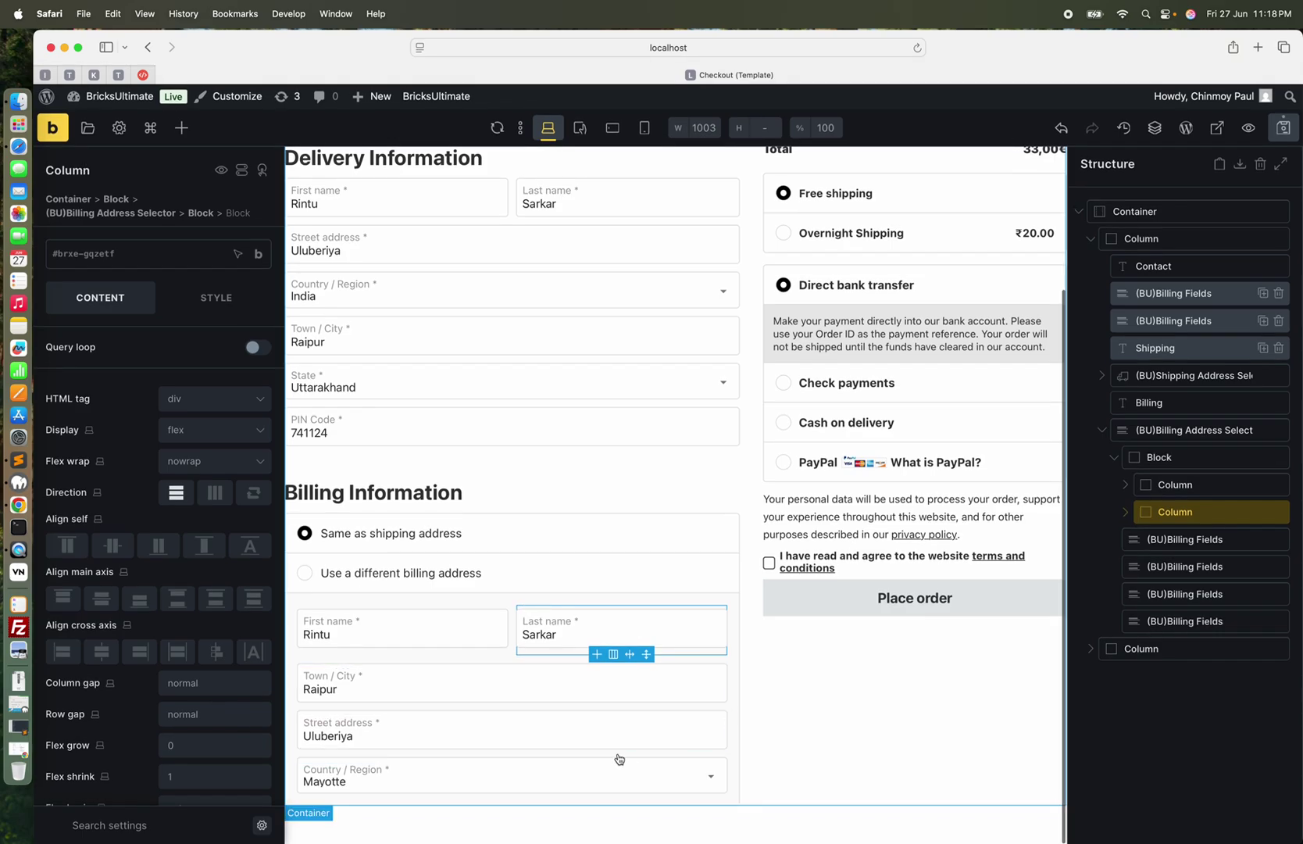
# Reorder the billing fields so Street address and Country / Region sit above Town / City
pyautogui.click(1196, 593)
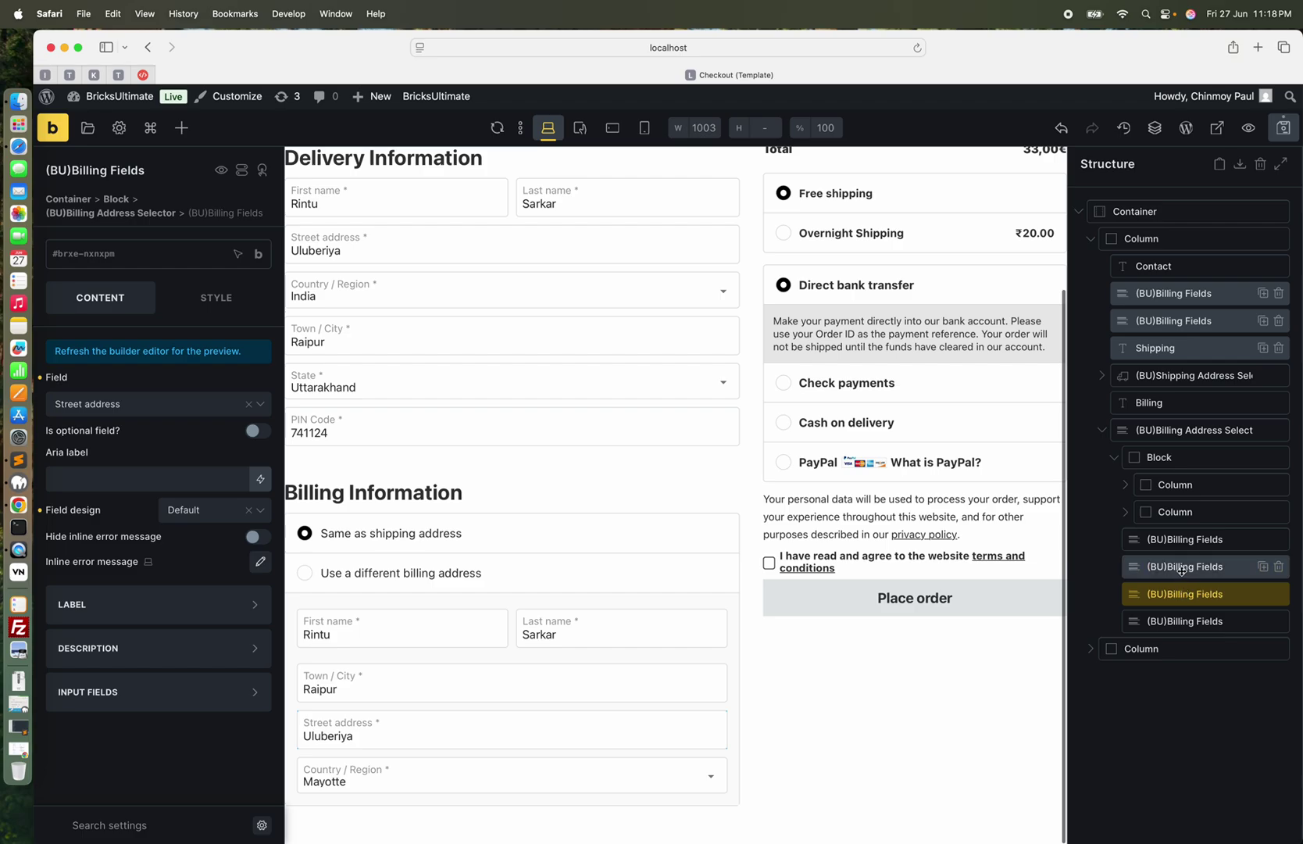
pyautogui.click(1182, 568)
pyautogui.click(1176, 595)
pyautogui.moveTo(1184, 595); pyautogui.dragTo(1184, 561)
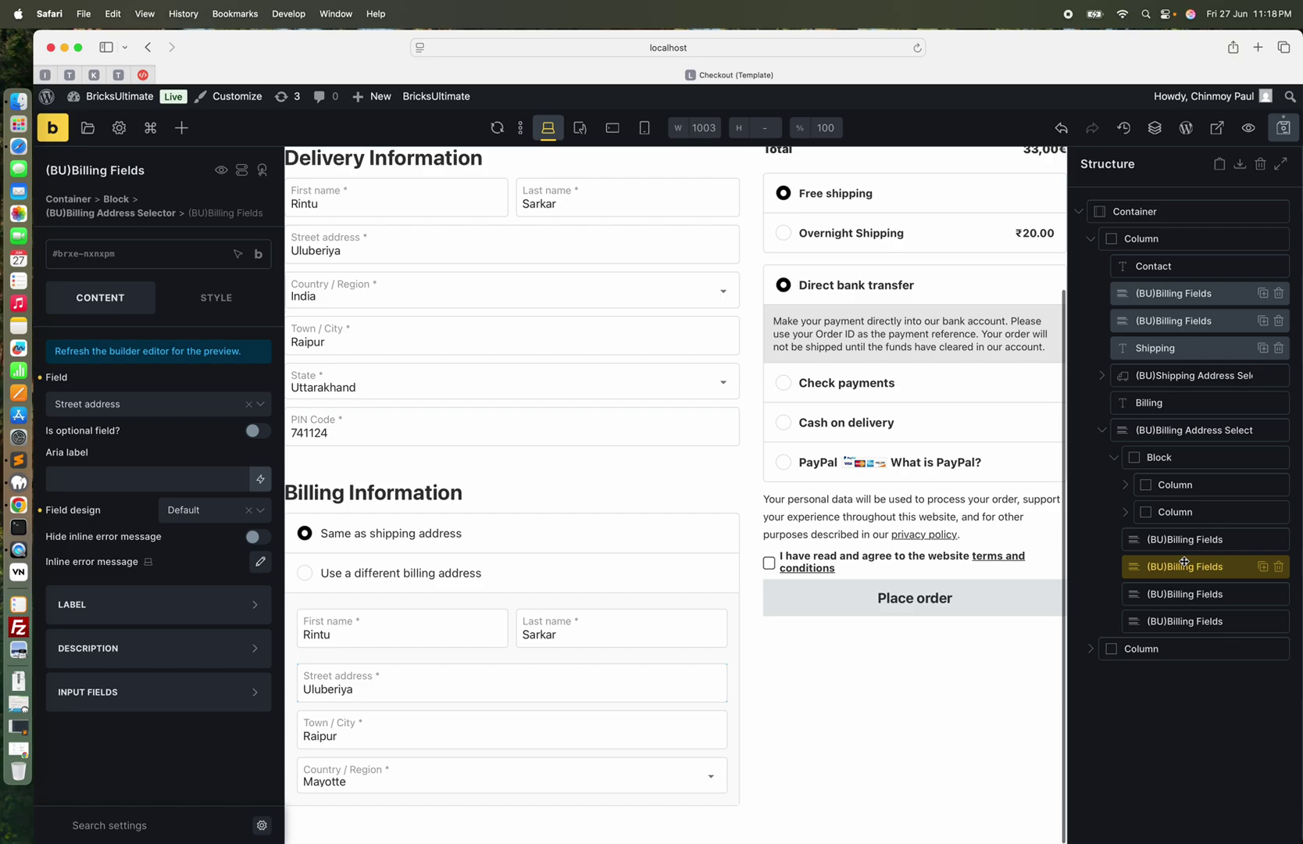
pyautogui.click(1170, 623)
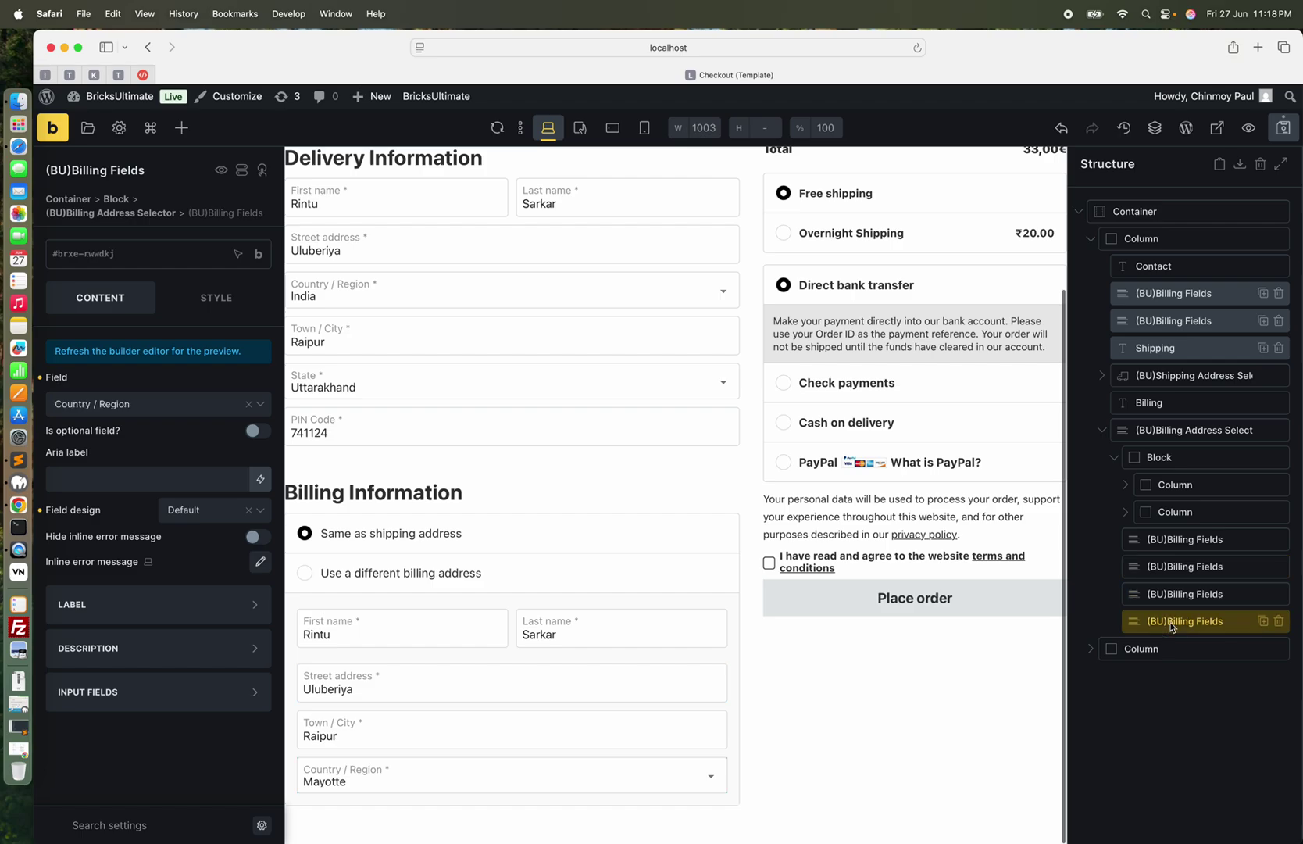
pyautogui.moveTo(1169, 621); pyautogui.dragTo(1173, 582)
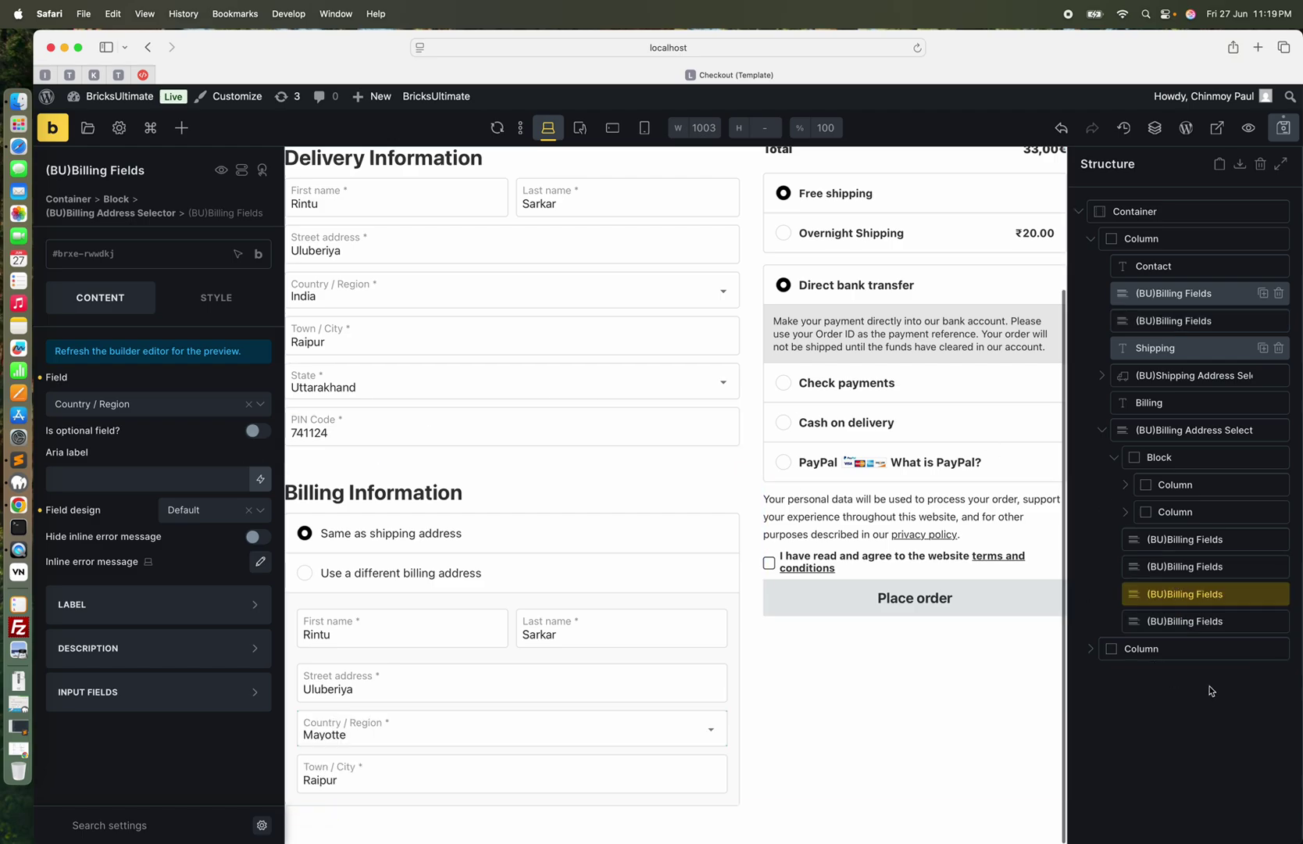
# Duplicate the Town / City field and set the copy to State / County
pyautogui.click(1262, 623)
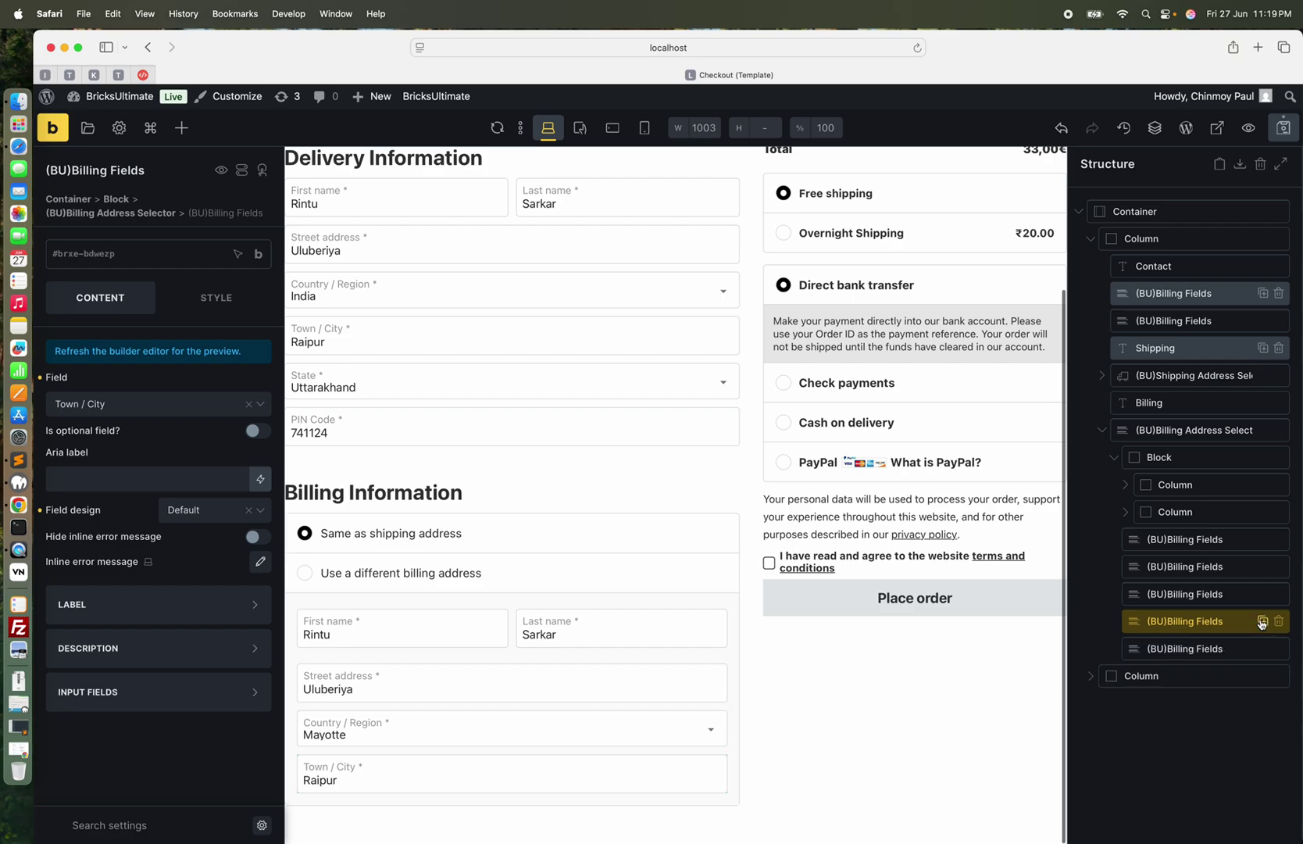
pyautogui.click(1197, 648)
pyautogui.click(202, 402)
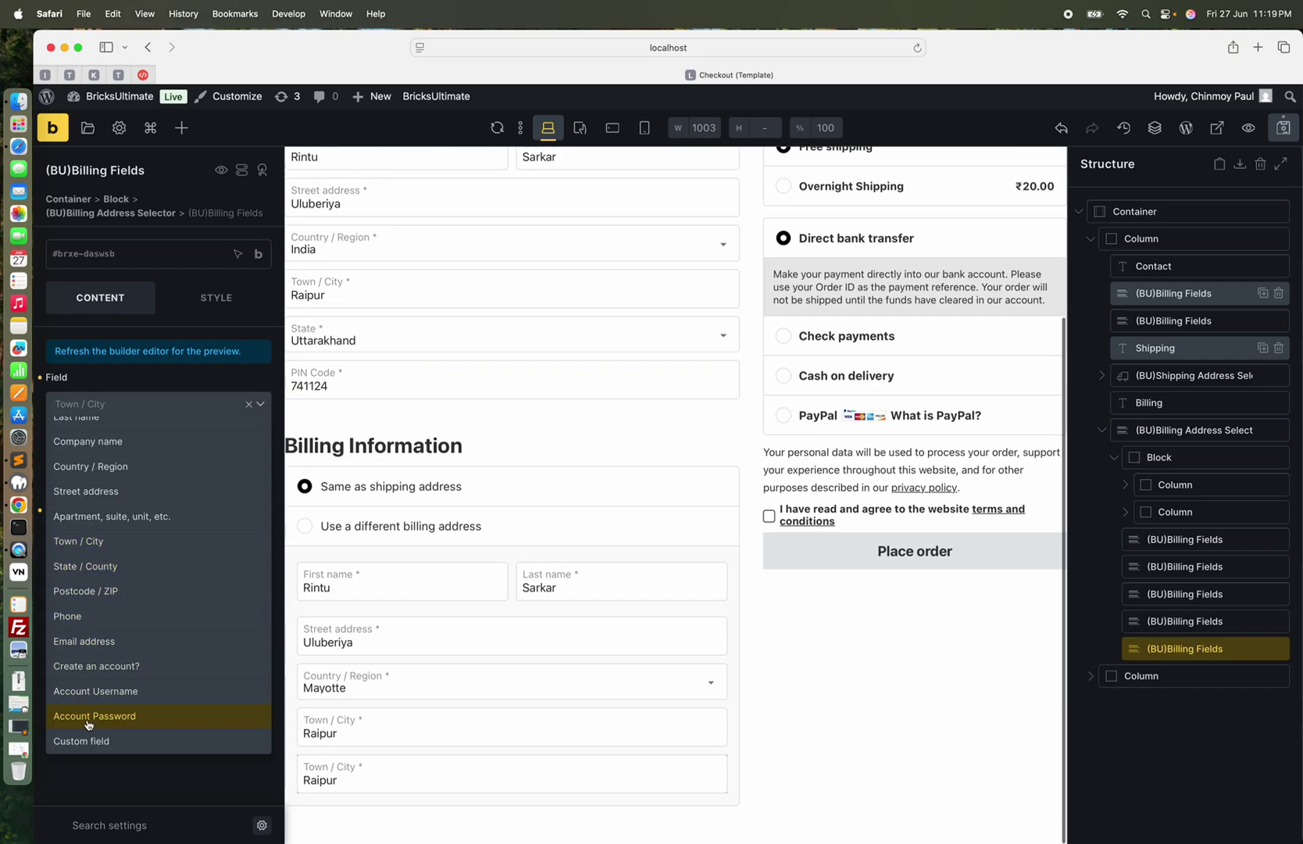
pyautogui.click(108, 491)
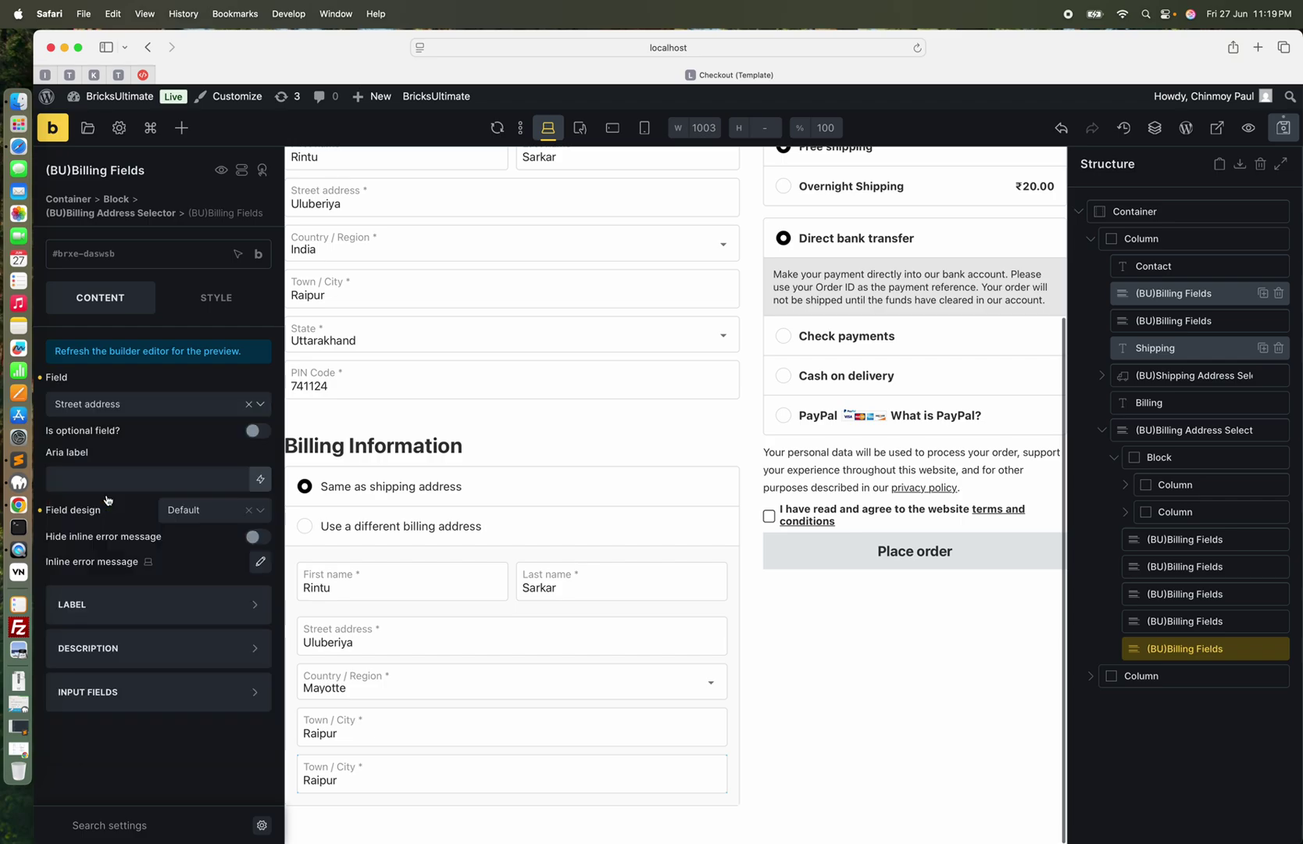
pyautogui.click(146, 412)
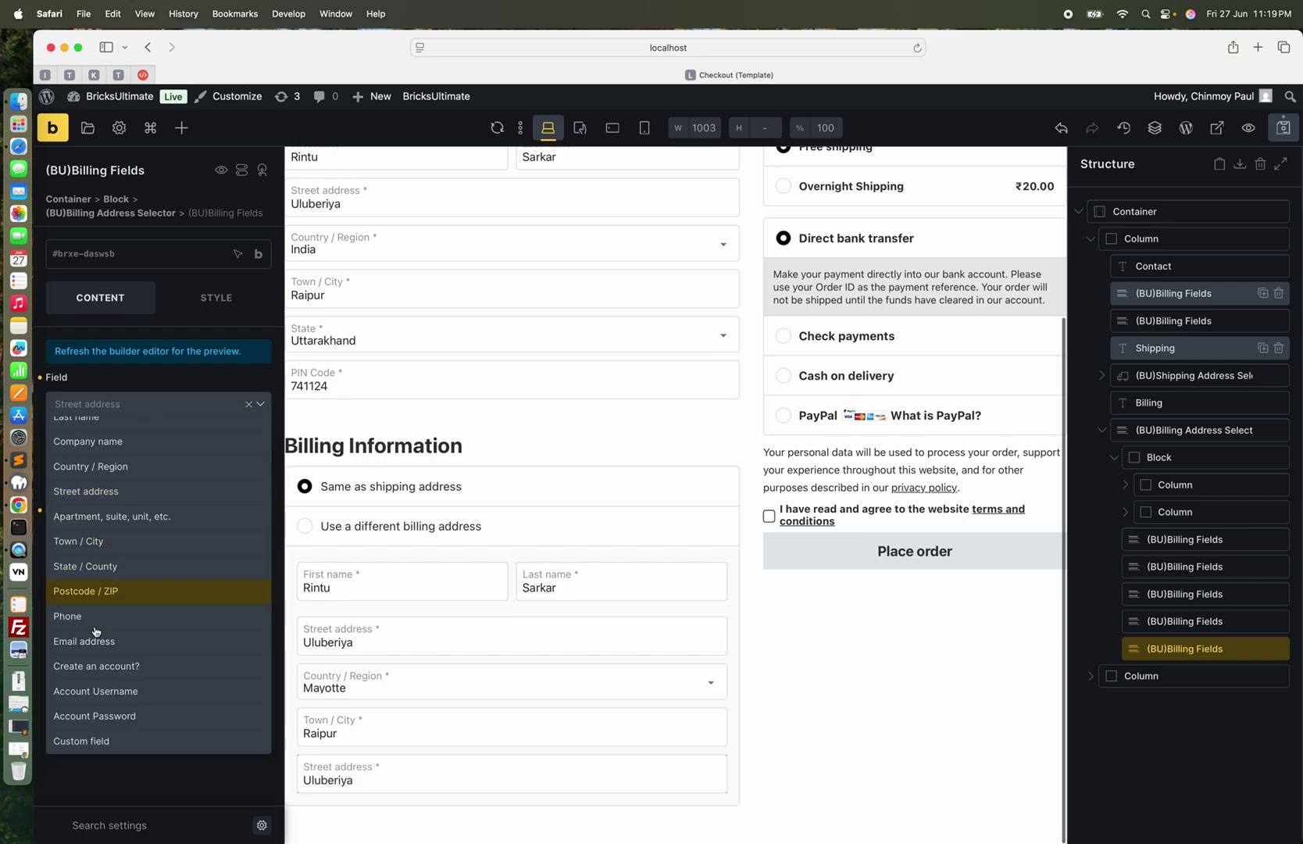
pyautogui.click(111, 567)
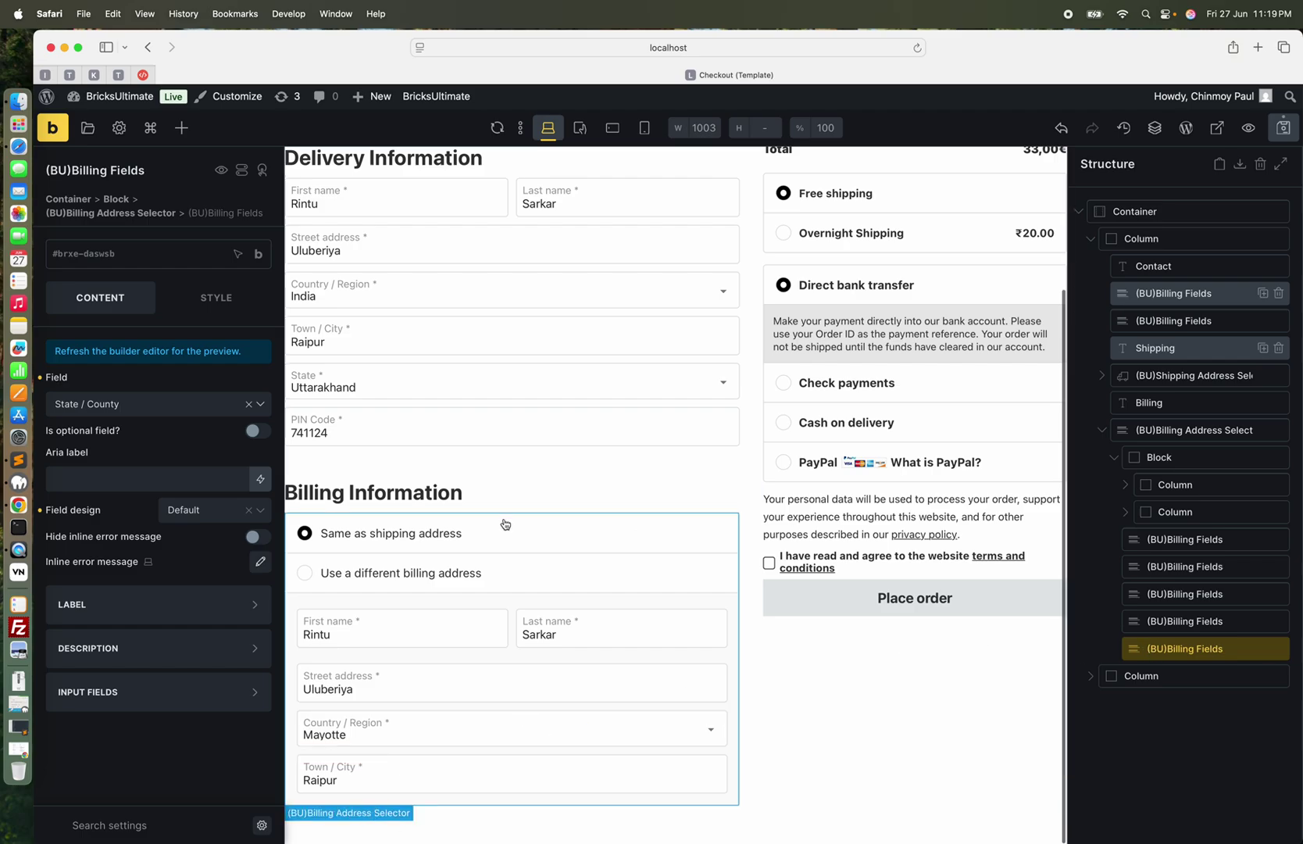
pyautogui.click(138, 414)
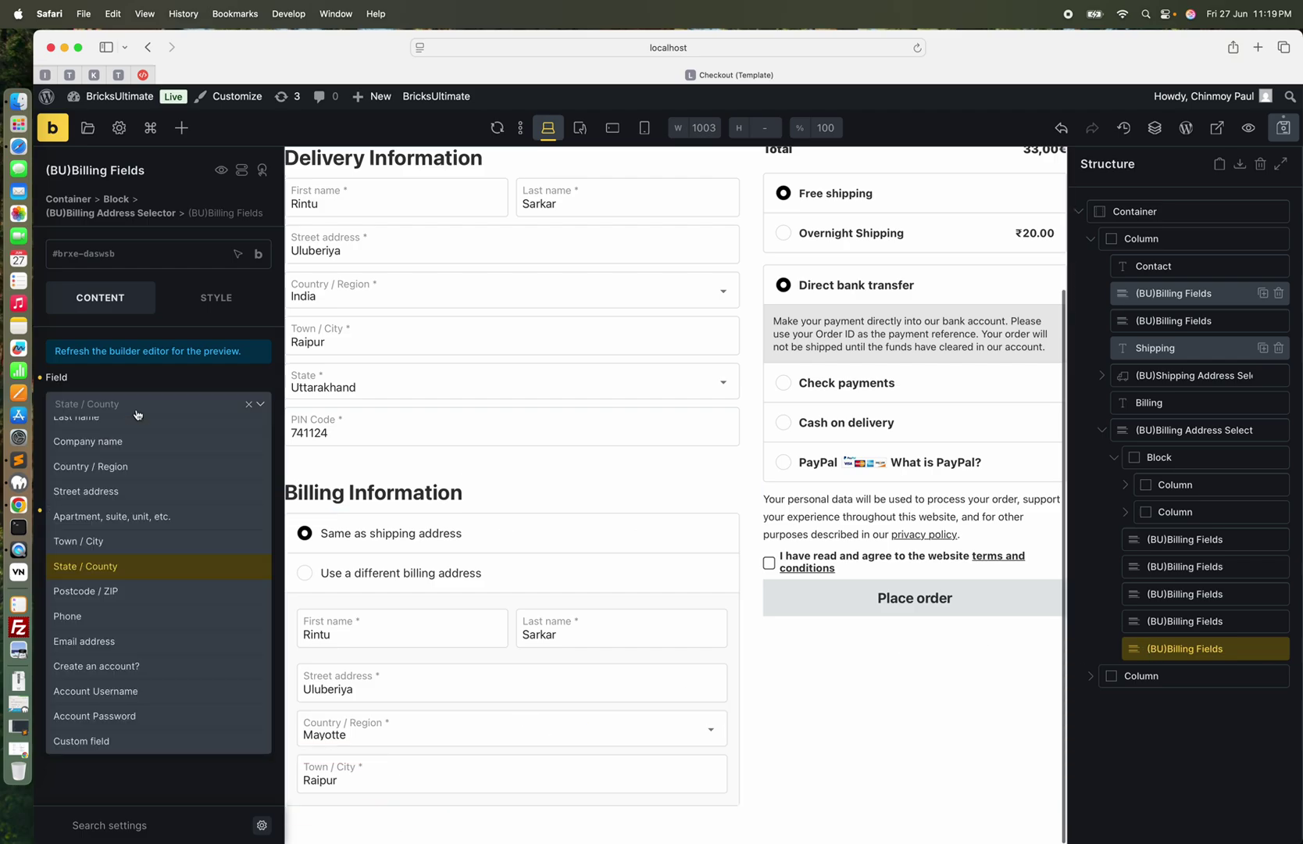
pyautogui.click(168, 400)
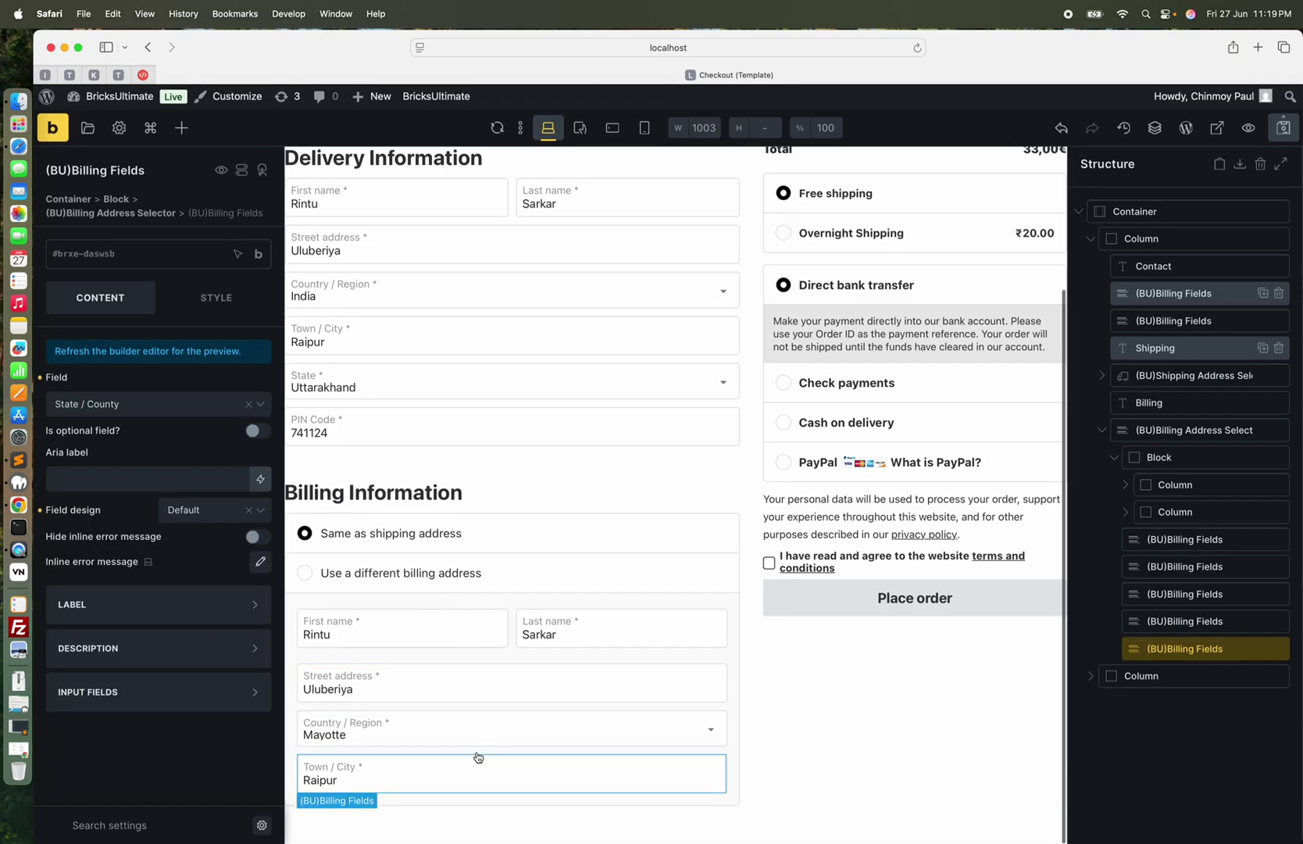
# Preview Kazakhstan as the billing country and save the checkout template
pyautogui.click(405, 728)
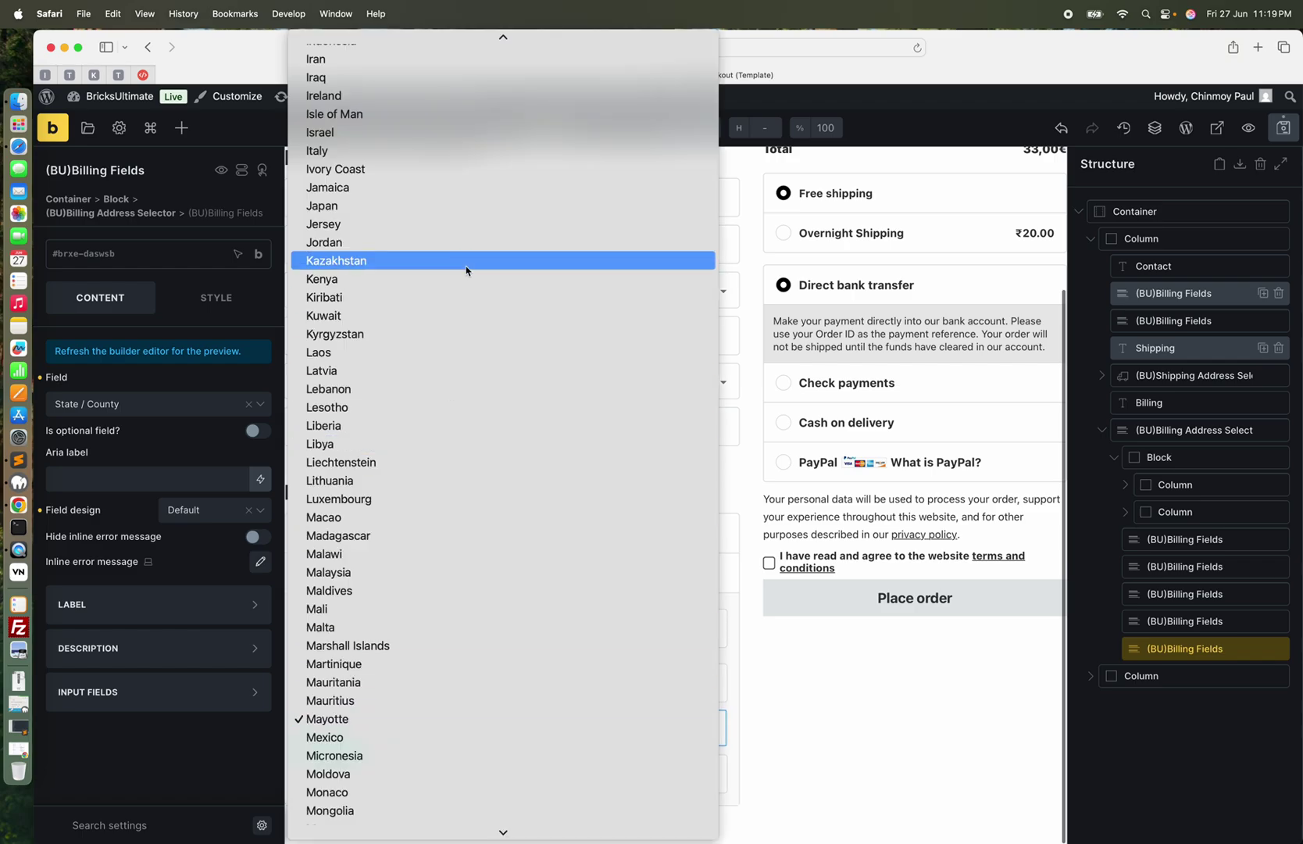
pyautogui.click(467, 261)
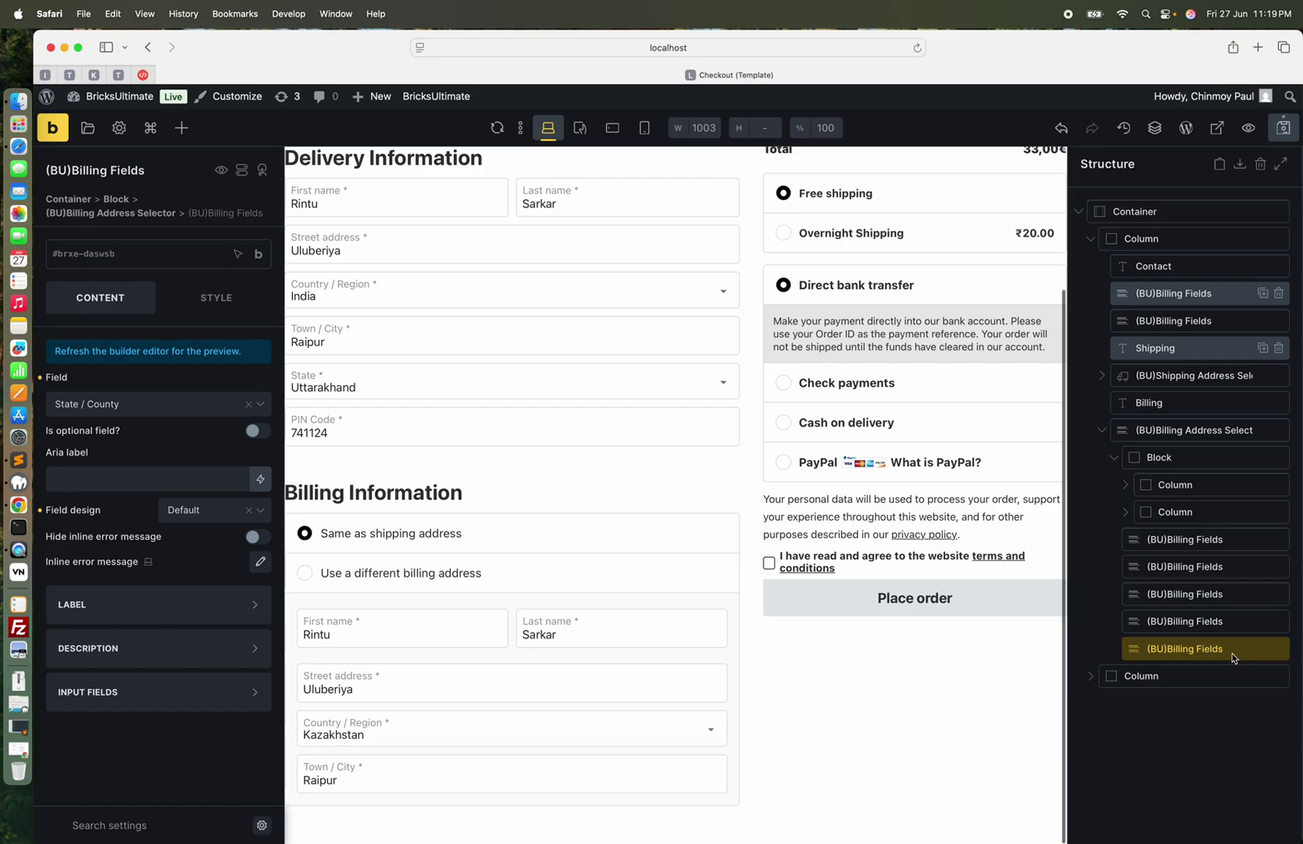
pyautogui.click(1284, 127)
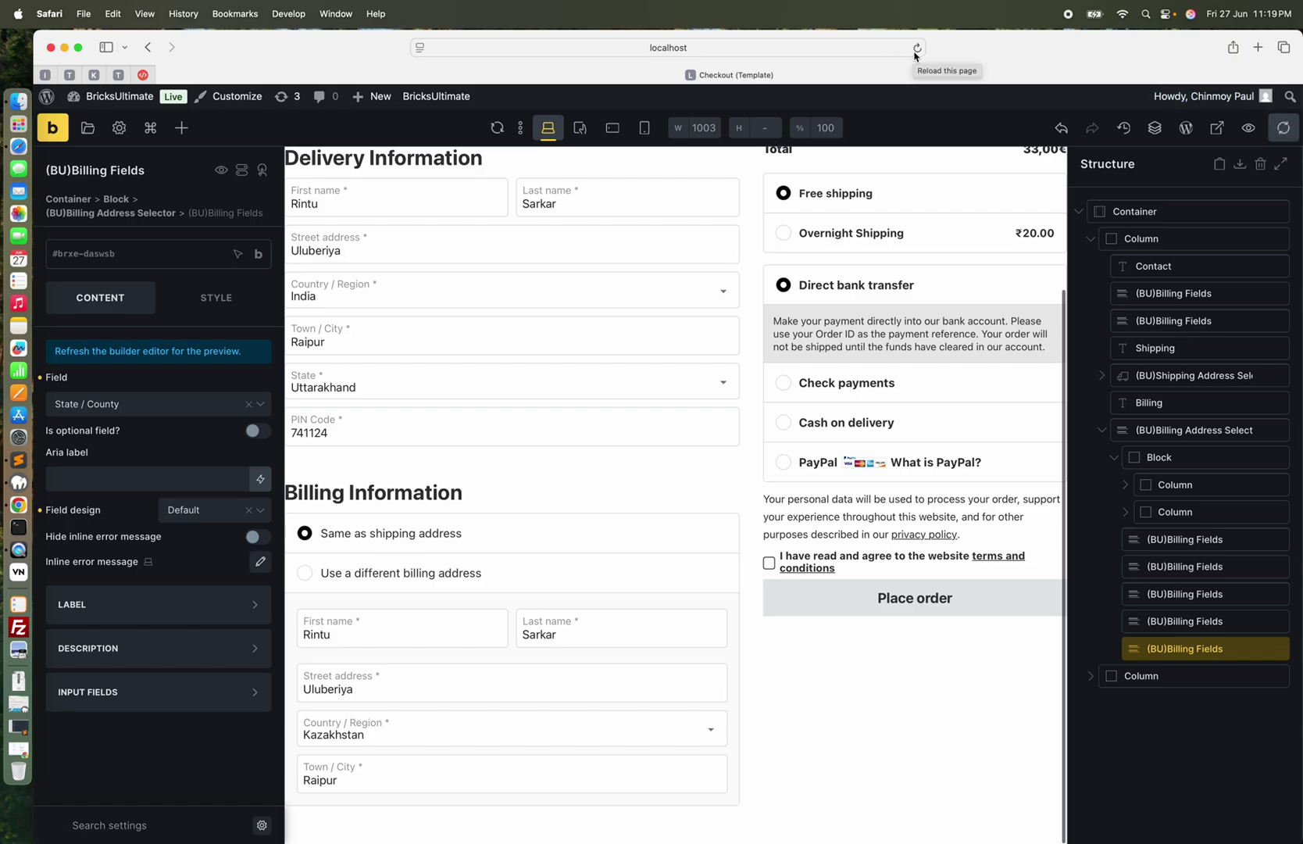
# Reload the builder page to refresh the checkout template preview
pyautogui.click(917, 49)
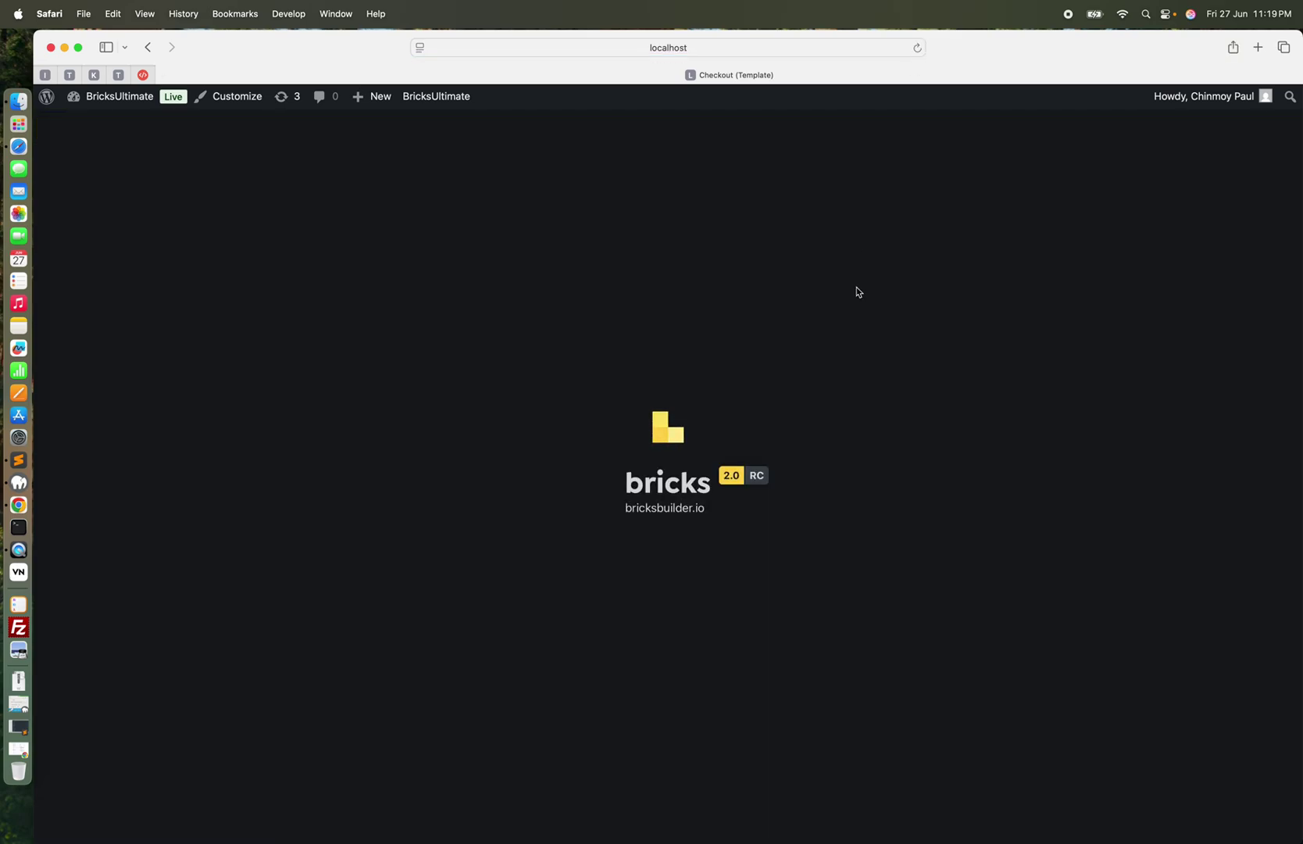
pyautogui.scroll(-5, 613, 601)
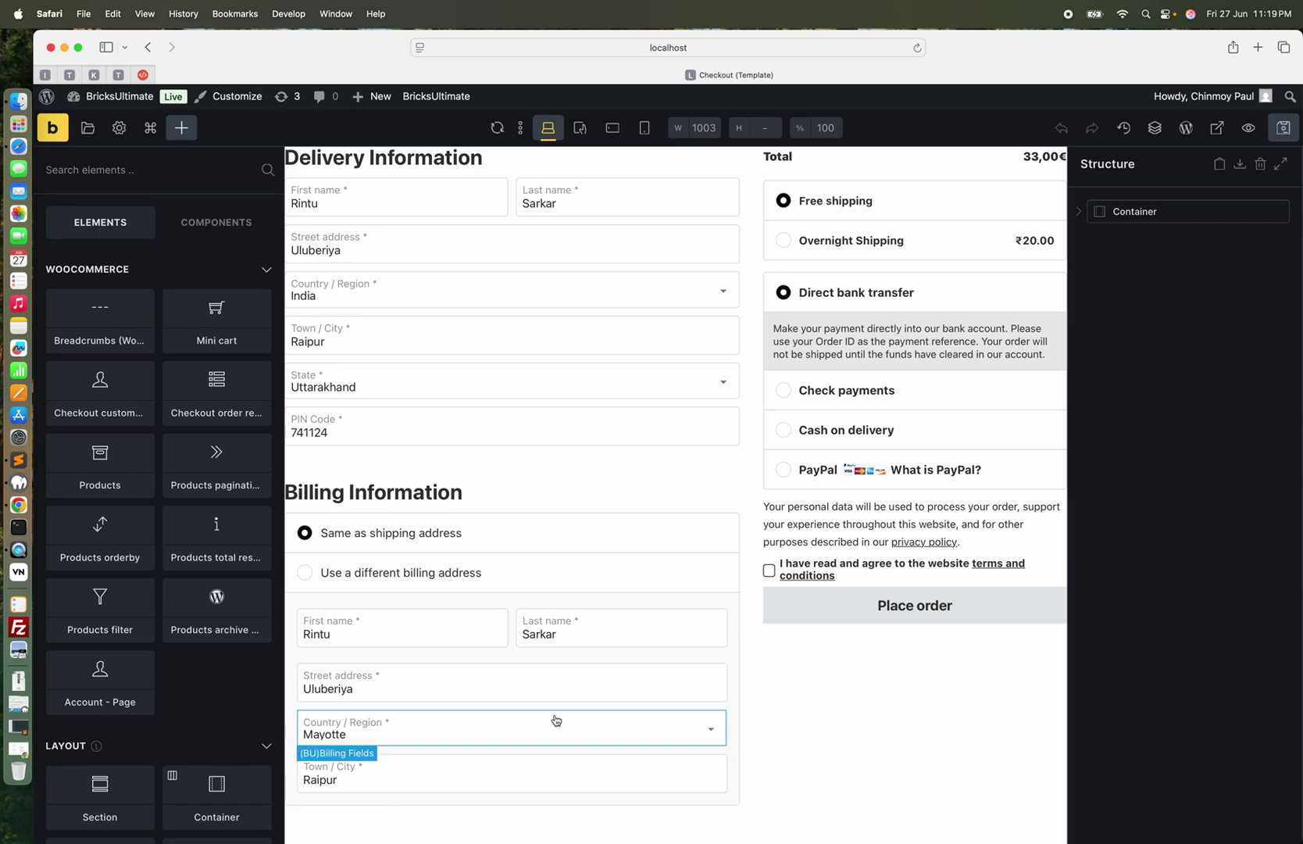
pyautogui.click(565, 674)
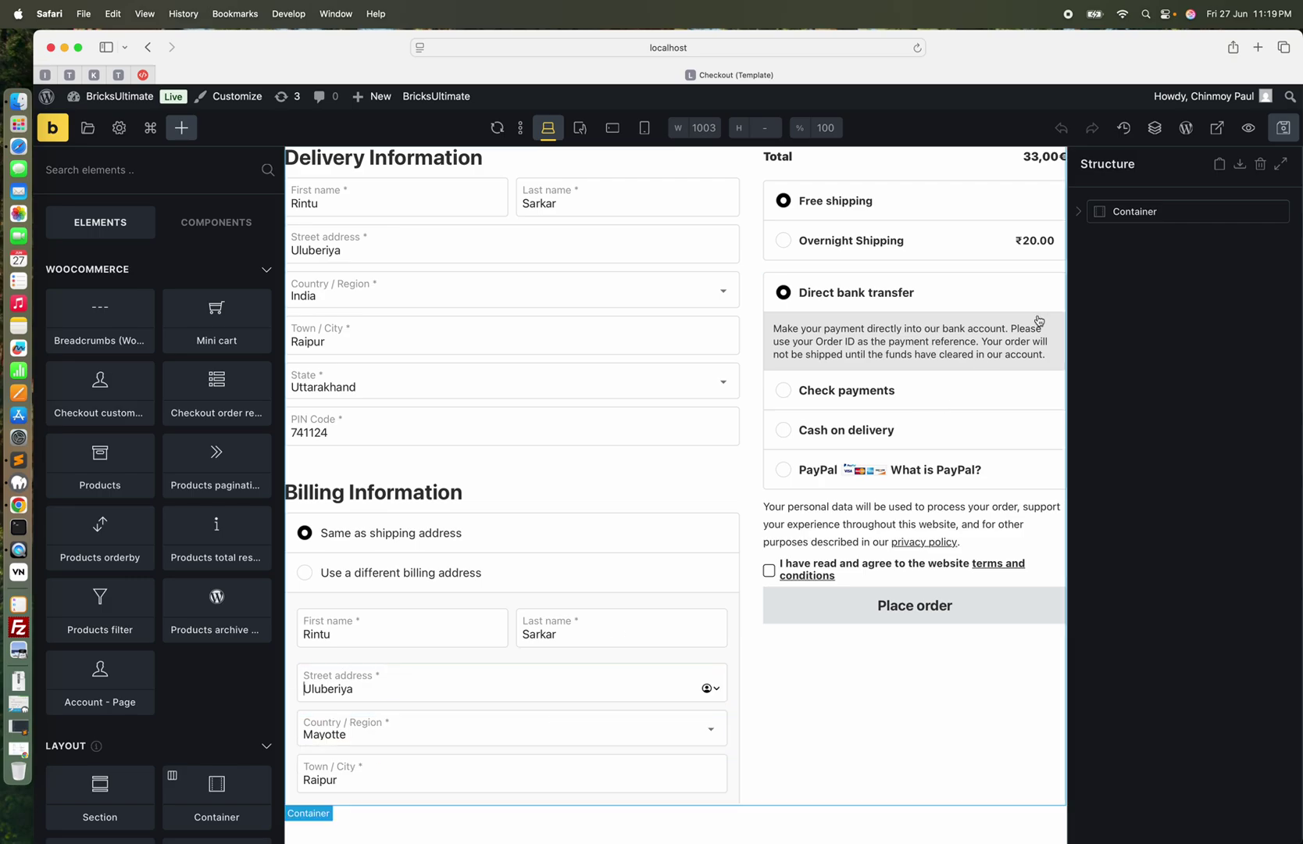
# Expand Container > Column > (BU)Billing Address Selector and open the State / County field's field list
pyautogui.click(1088, 211)
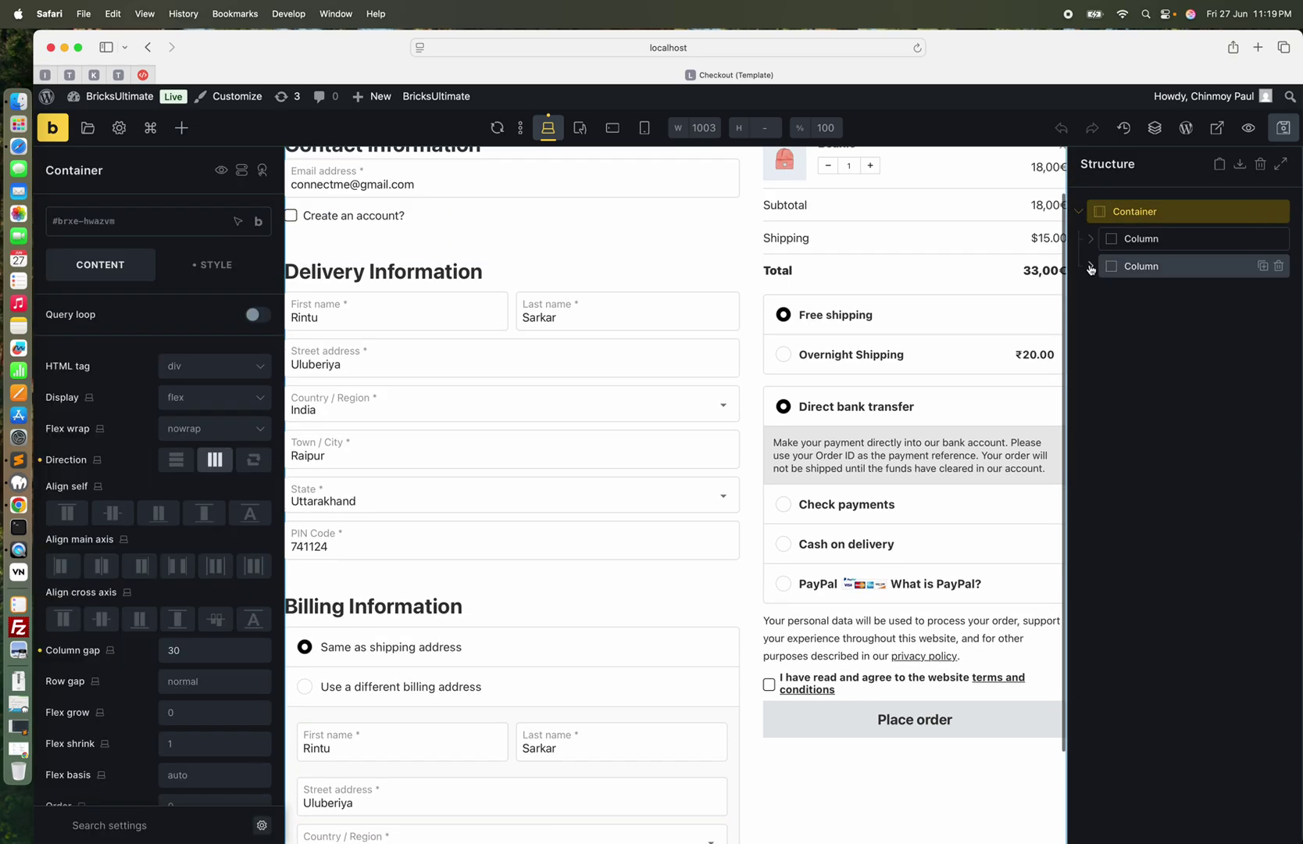
pyautogui.click(1092, 266)
pyautogui.click(1090, 238)
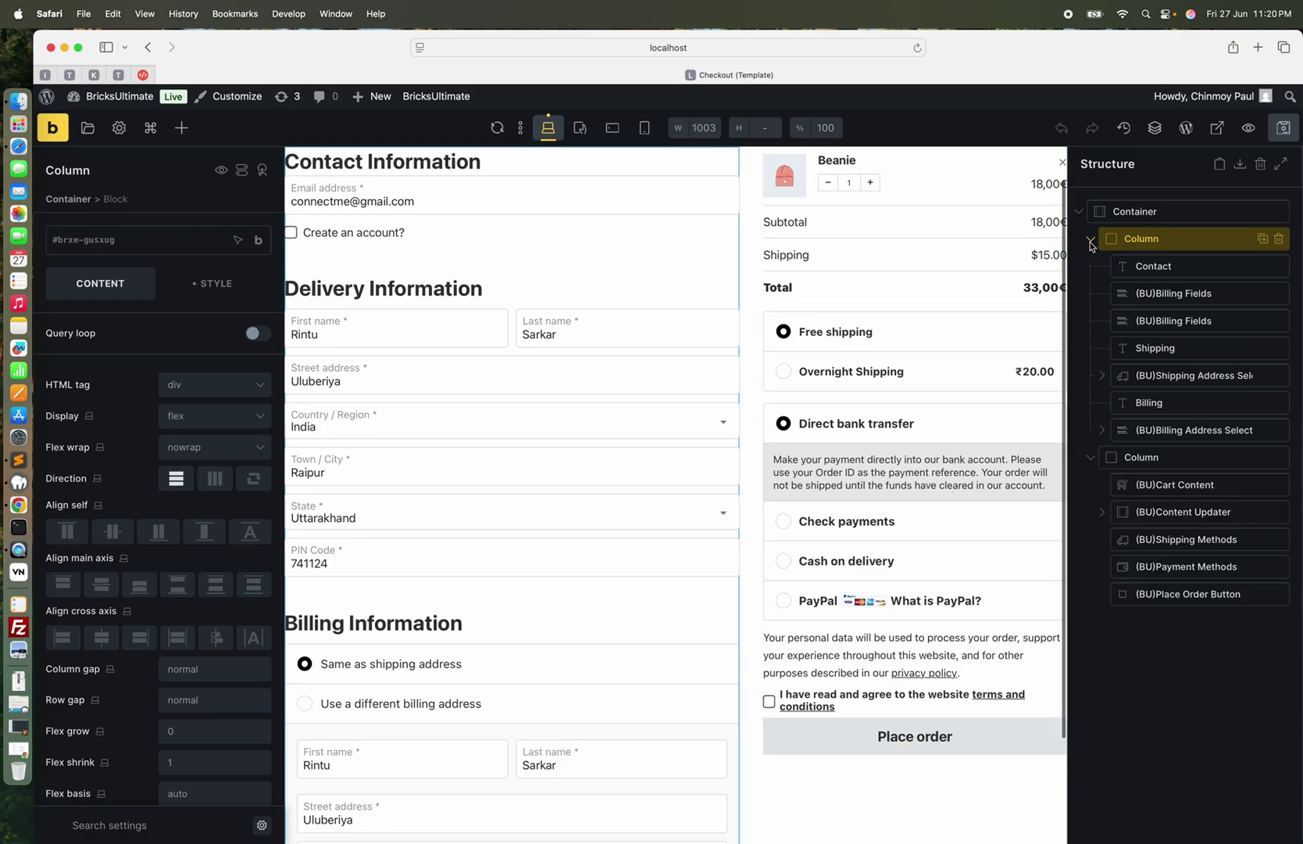
pyautogui.click(1114, 431)
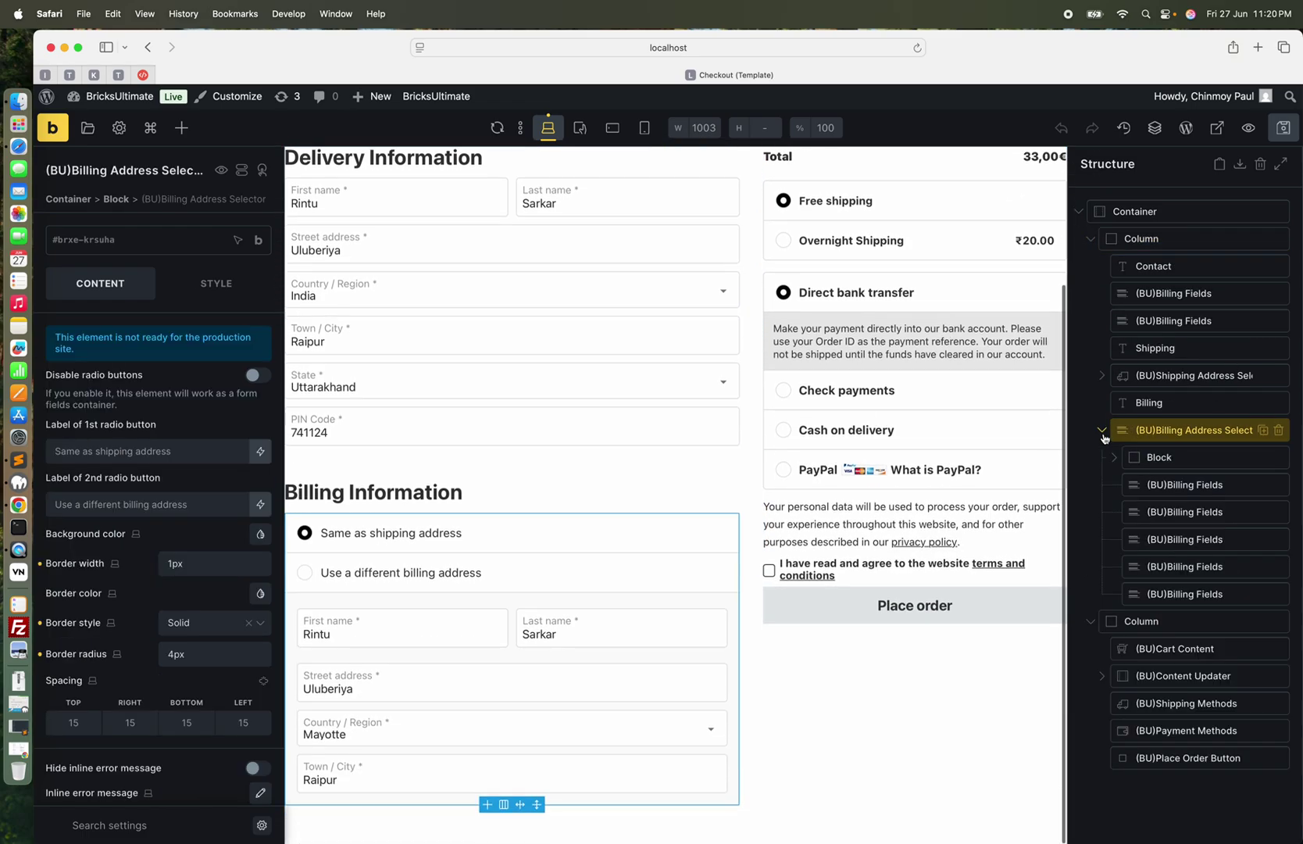
pyautogui.click(1193, 564)
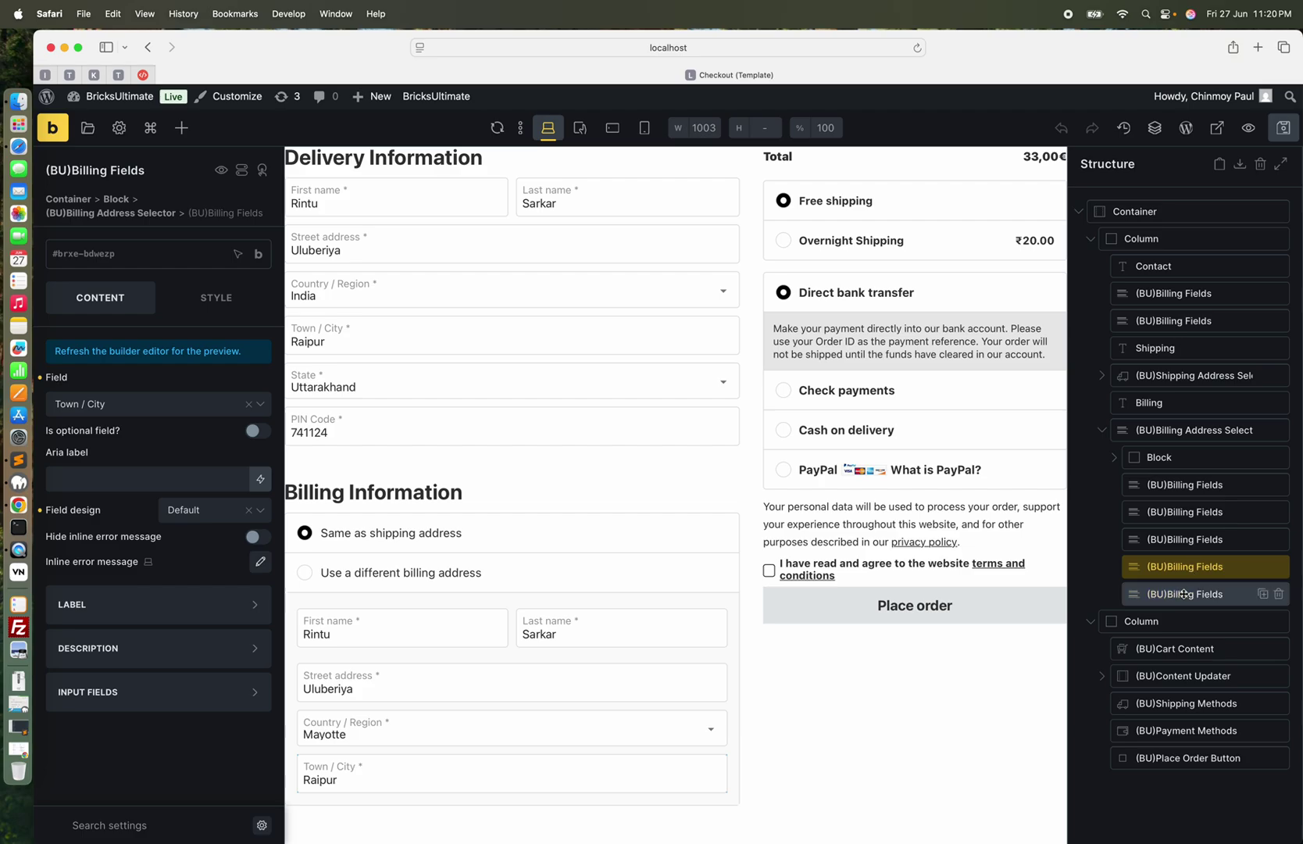
pyautogui.click(1181, 596)
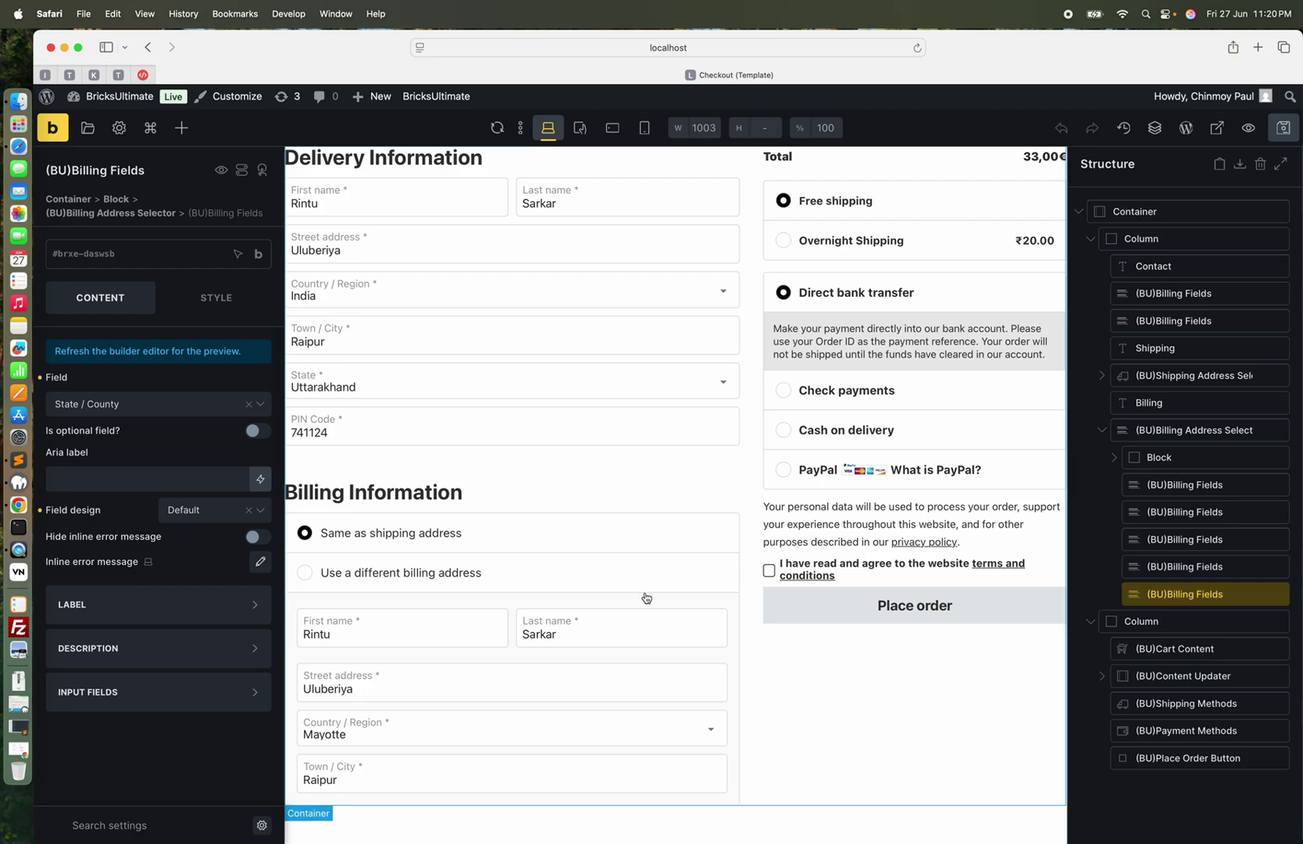
pyautogui.click(152, 405)
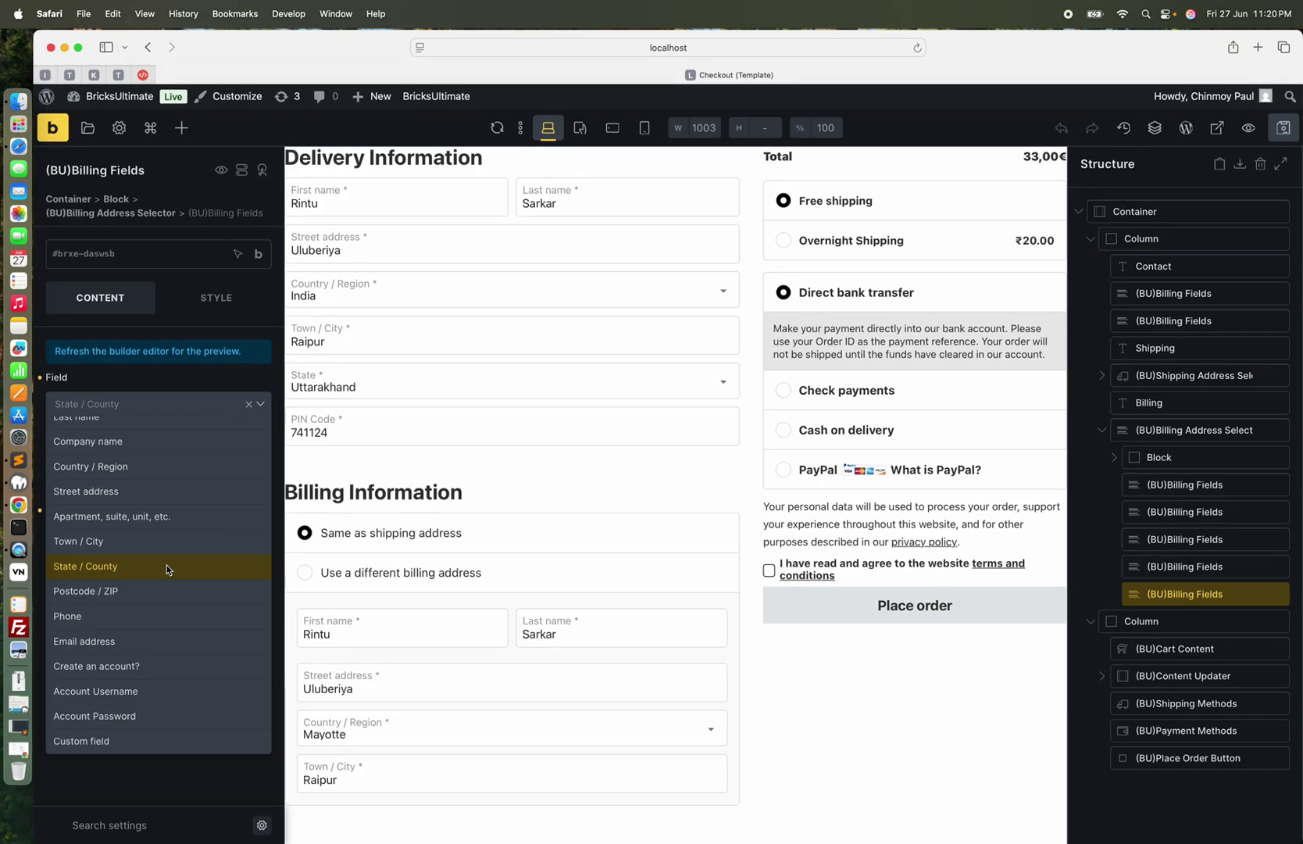
# Duplicate the State / County billing field and change the copy to Postcode / ZIP
pyautogui.scroll(2, 181, 510)
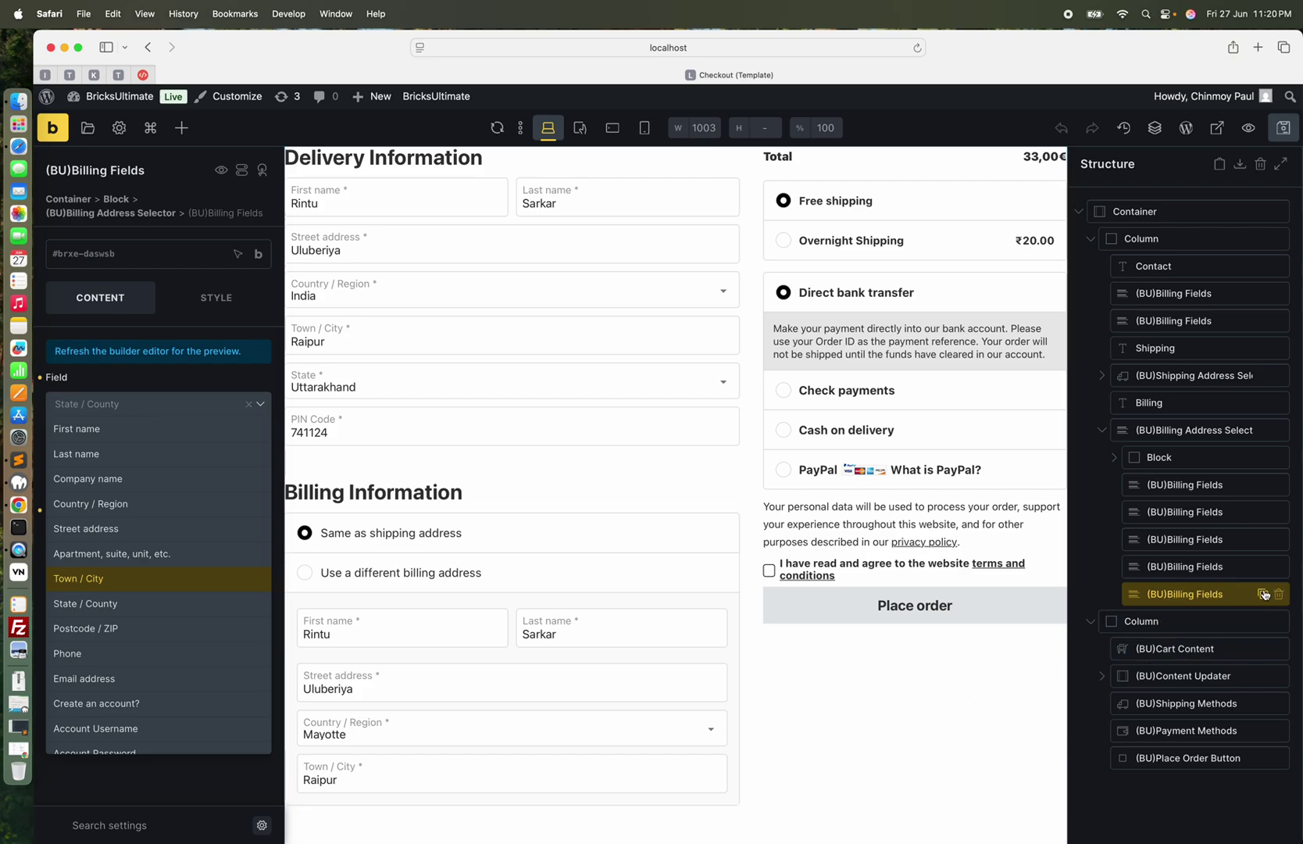
pyautogui.click(1263, 593)
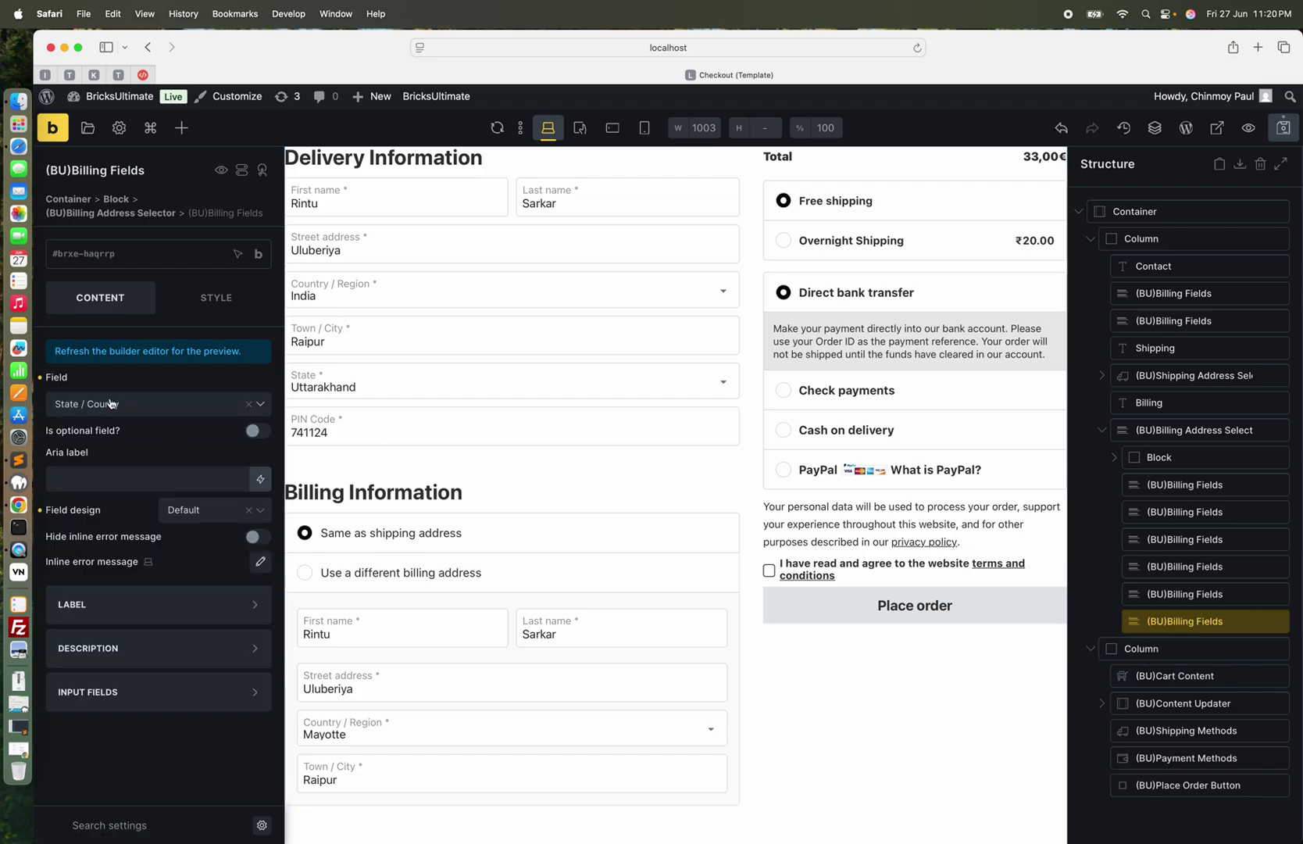
pyautogui.click(109, 403)
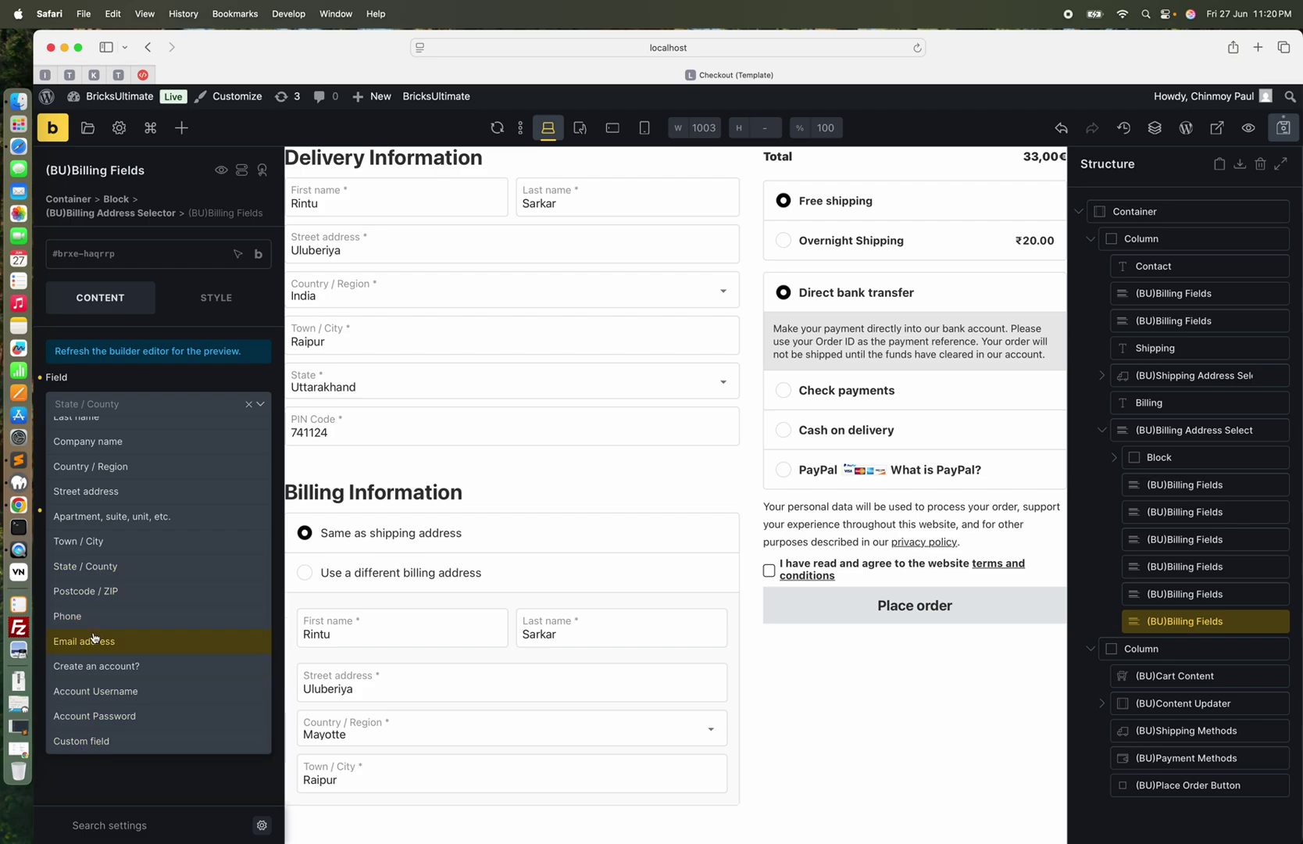
pyautogui.scroll(1, 100, 556)
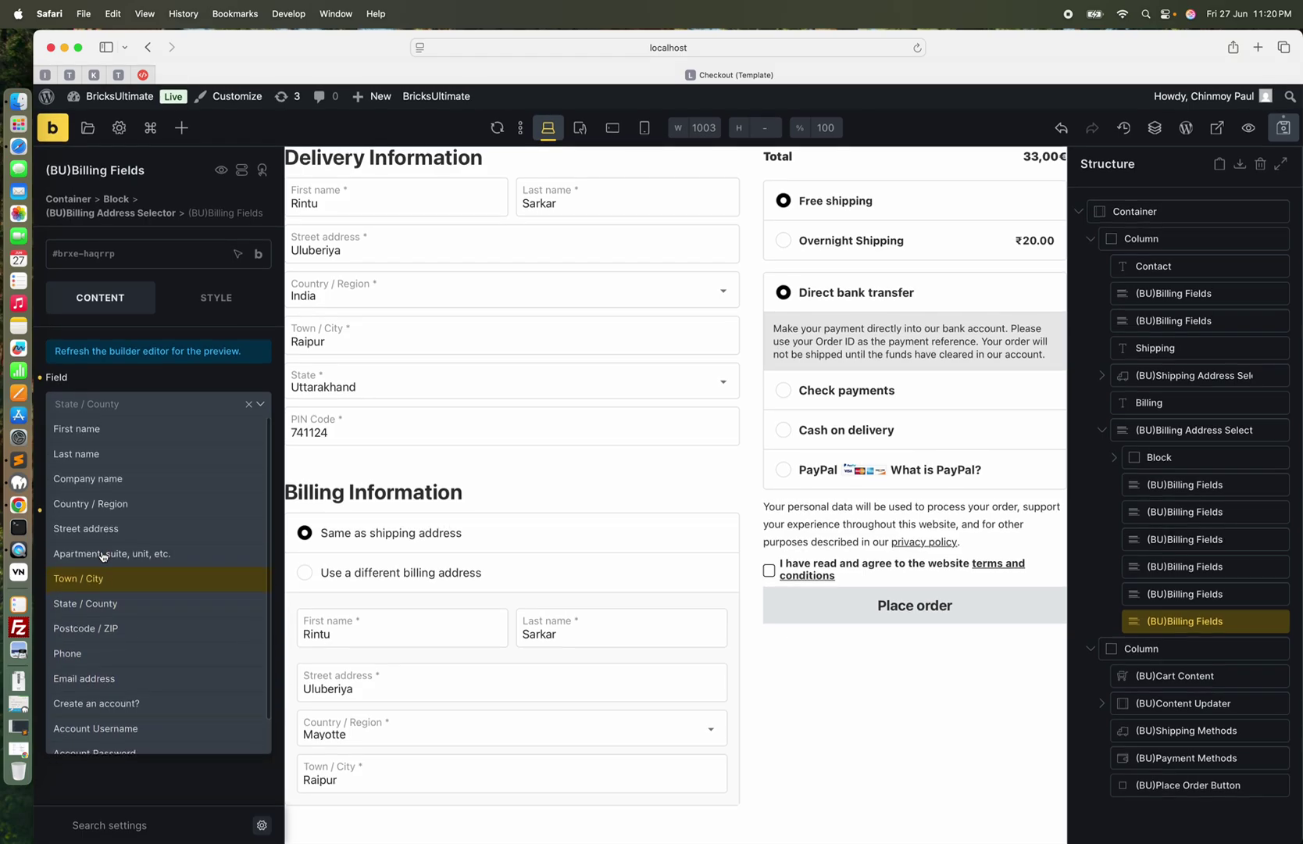
pyautogui.click(89, 635)
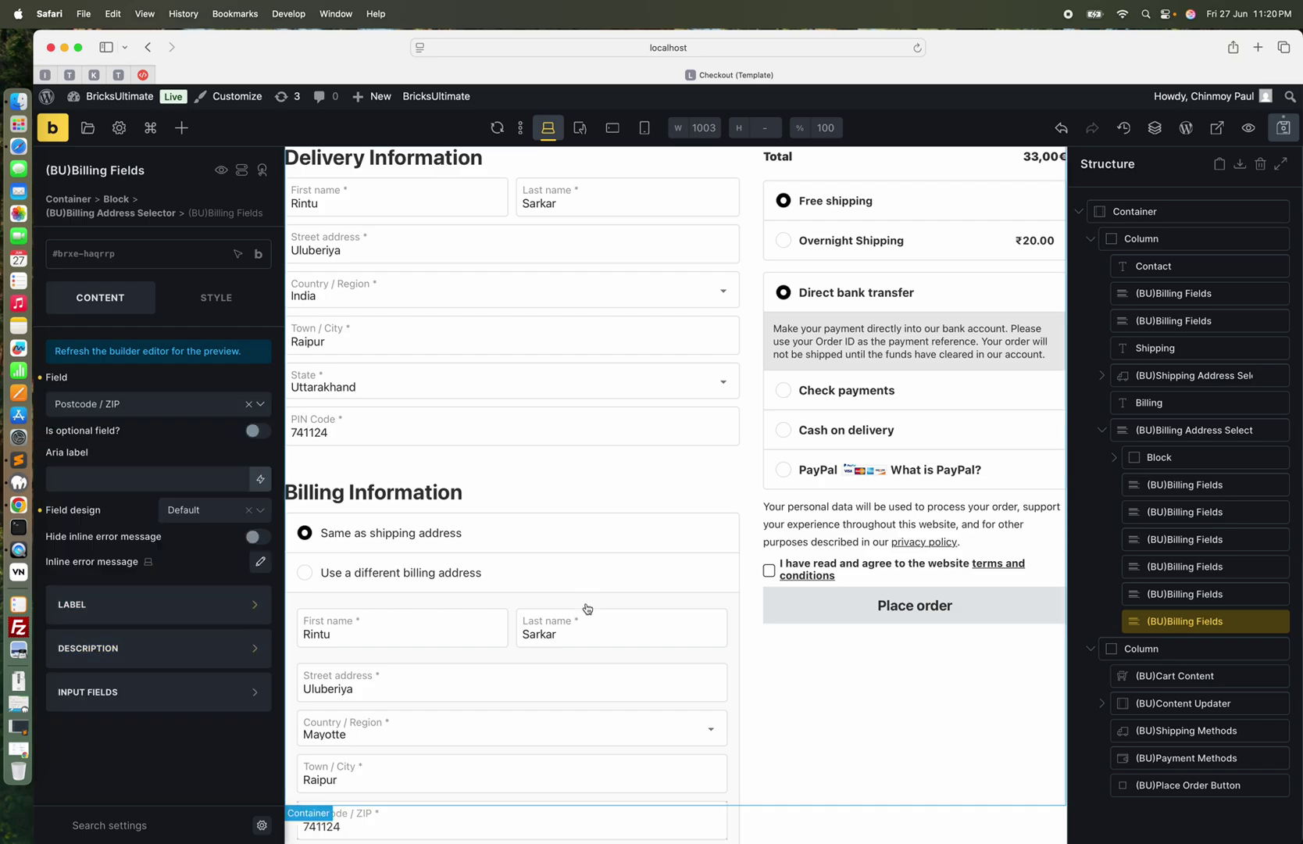
pyautogui.scroll(-2, 586, 633)
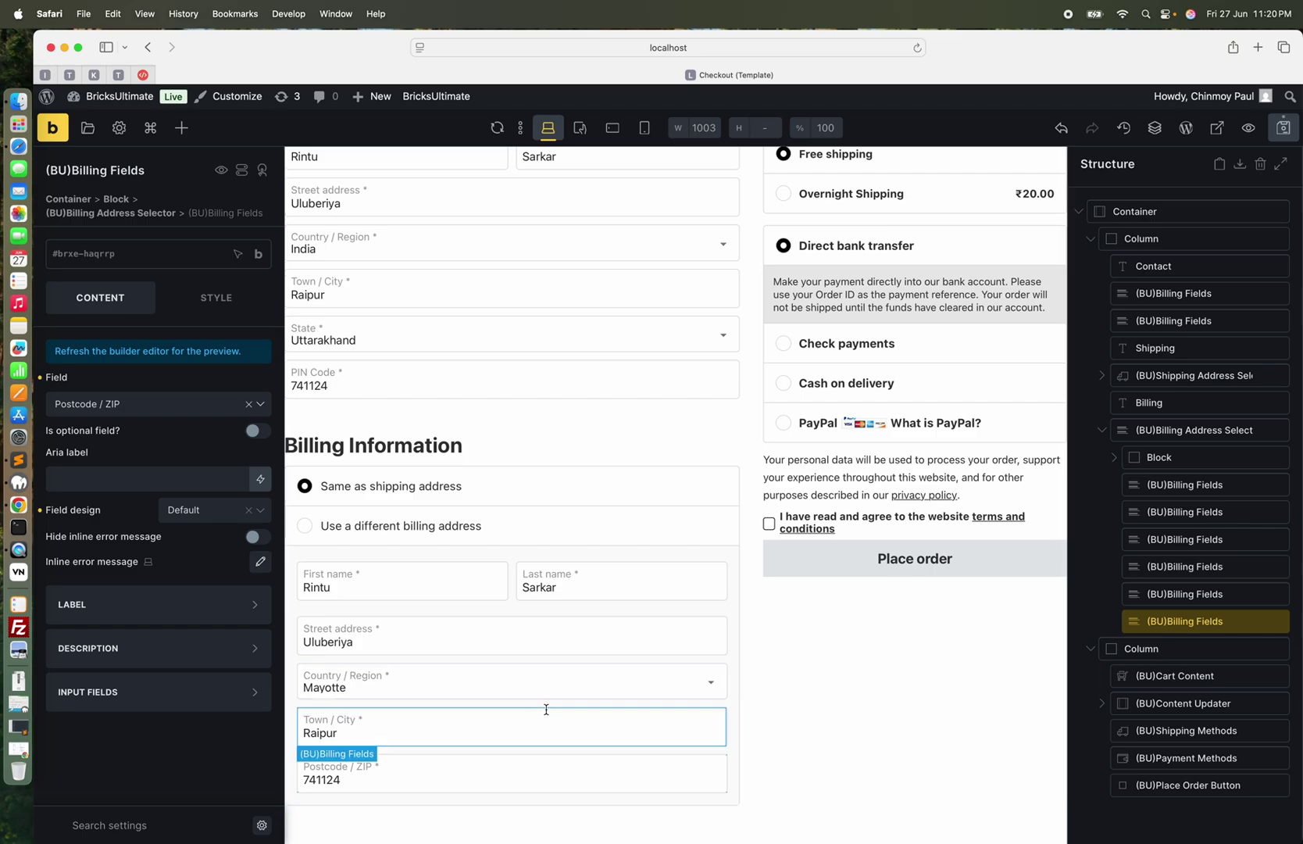
# Confirm the original billing field remains State / County
pyautogui.click(1185, 594)
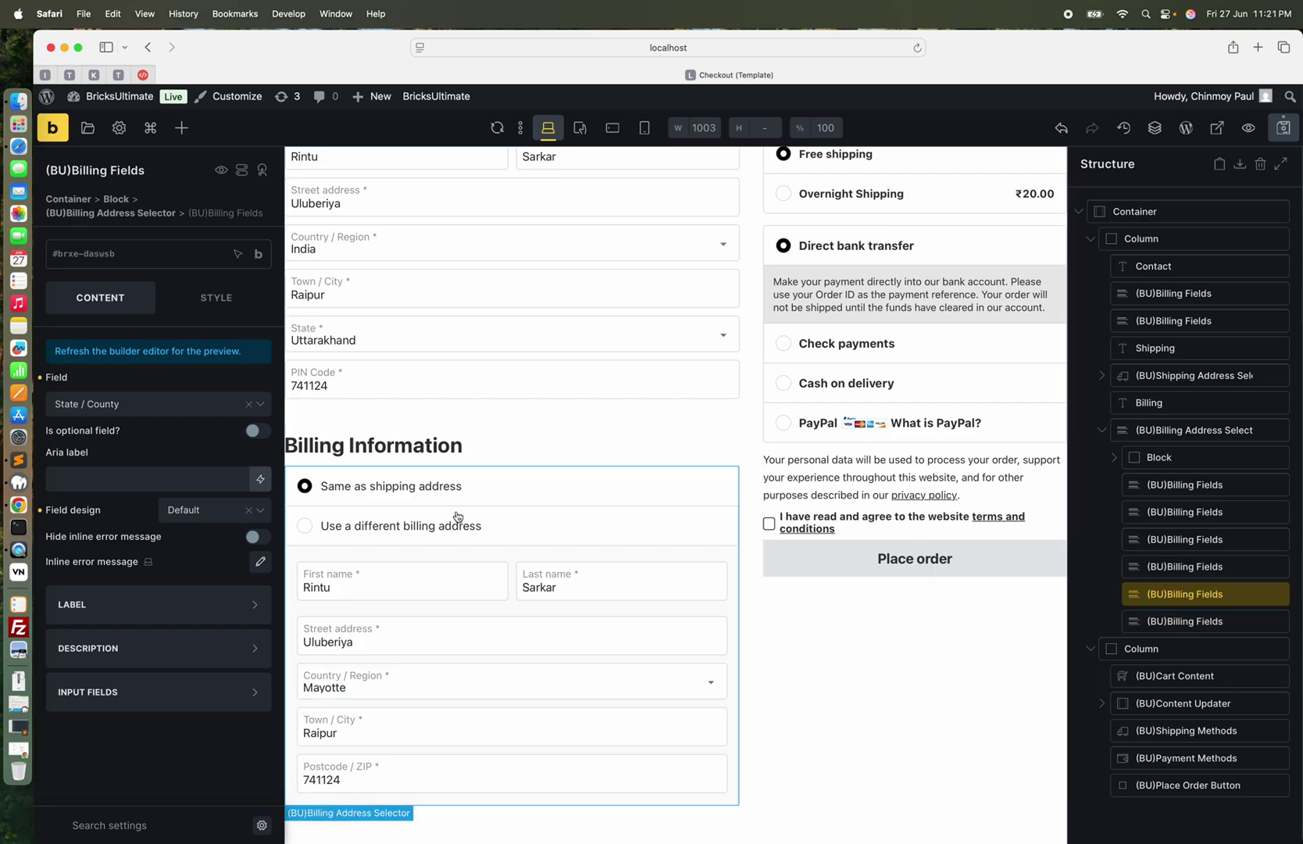
pyautogui.click(156, 405)
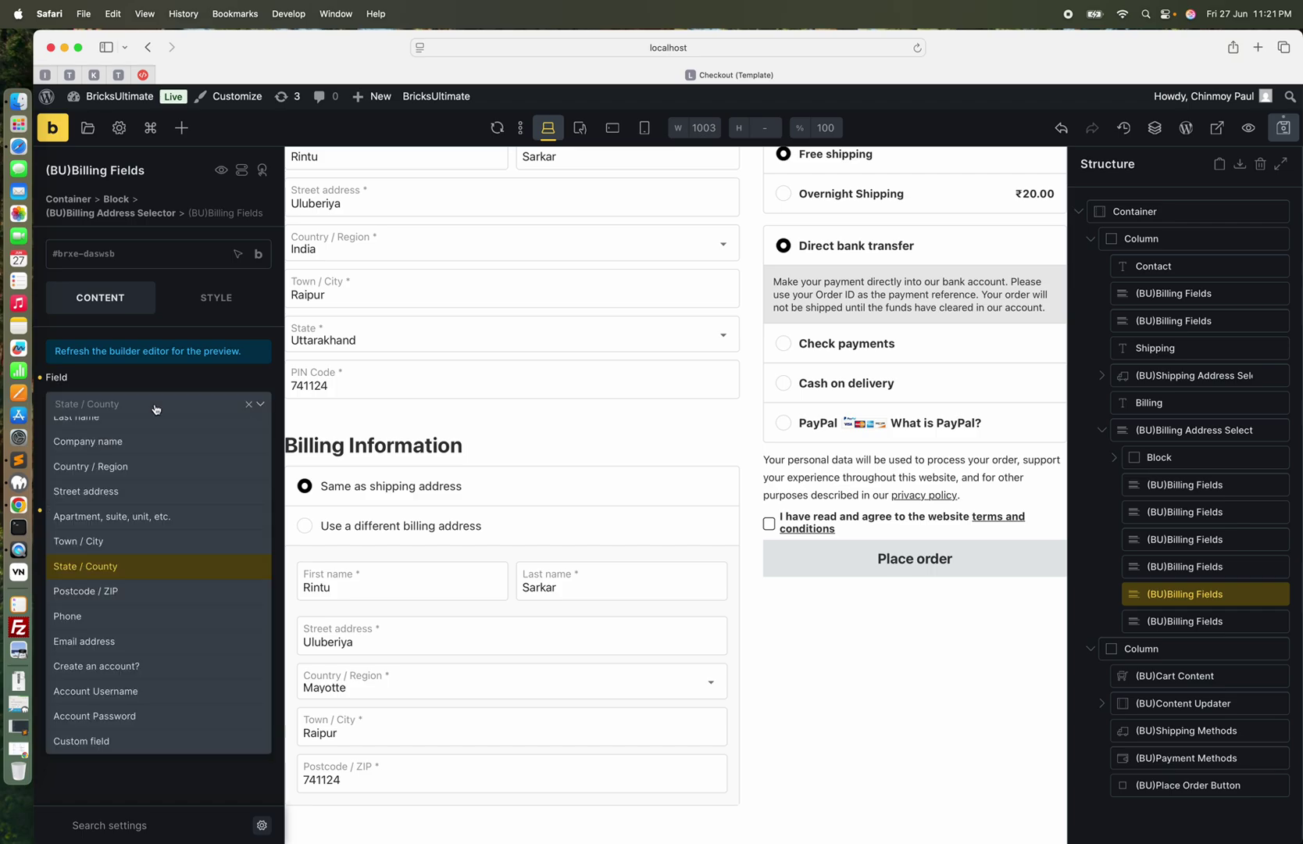
pyautogui.click(121, 565)
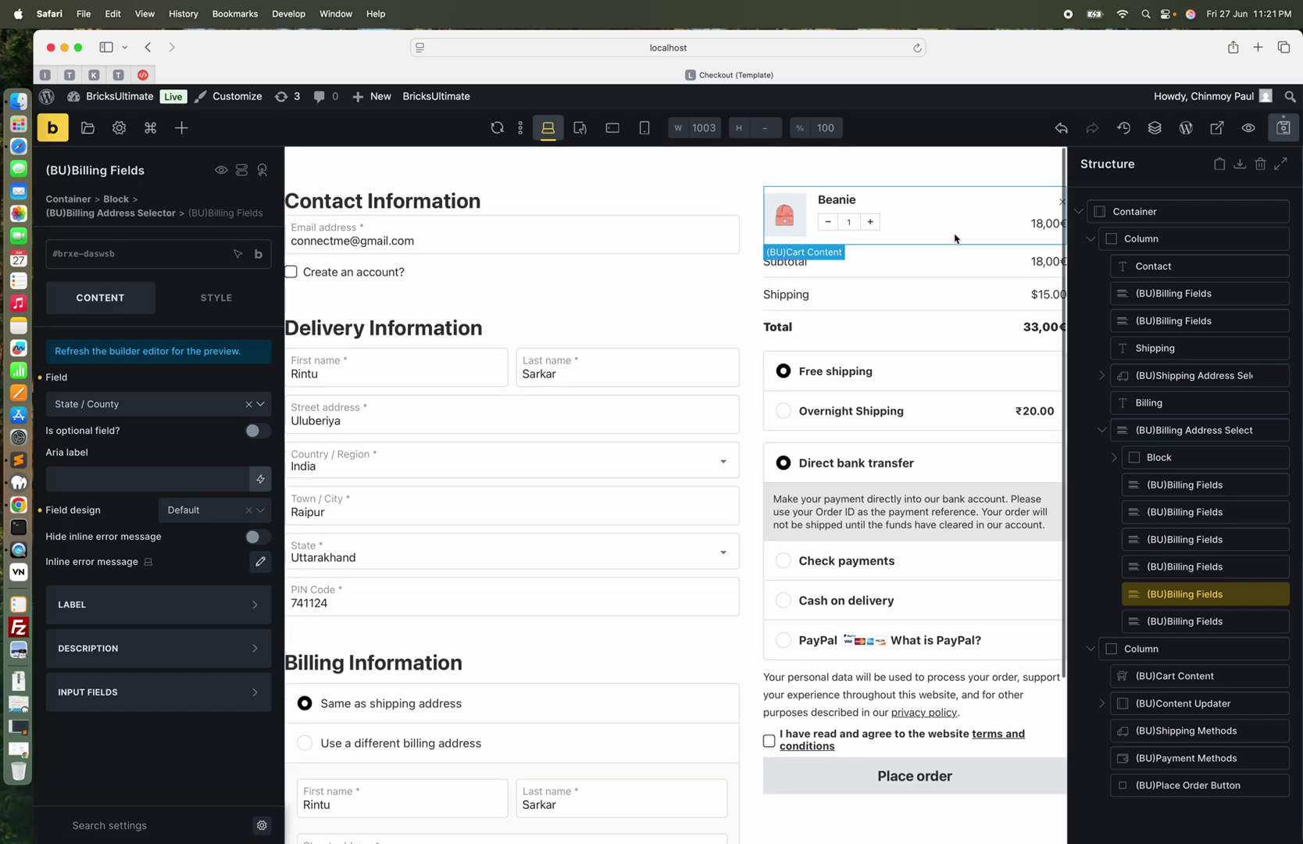
# Inspect the Beanie cart item, subtotal, shipping and total costs, and shipping and payment method elements
pyautogui.click(955, 238)
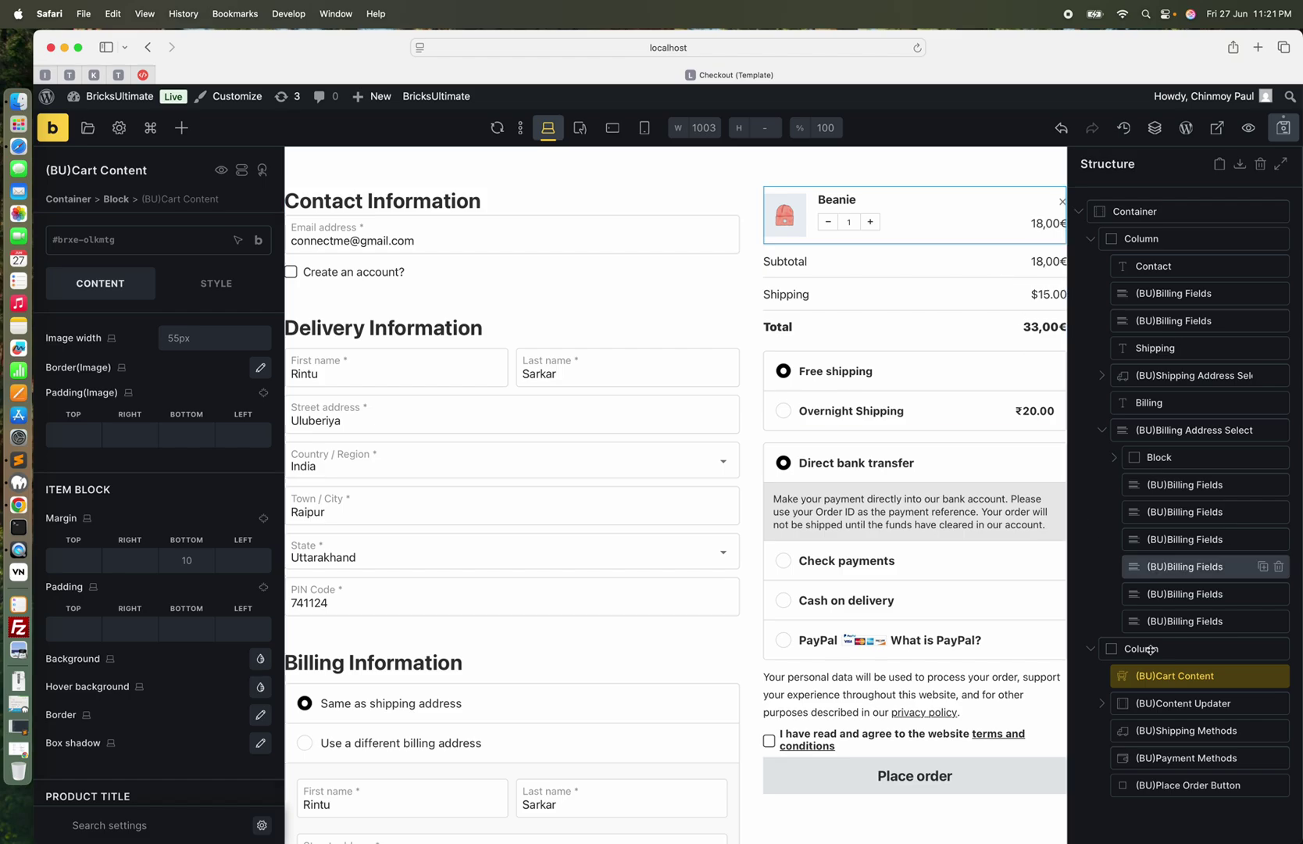
pyautogui.click(1102, 707)
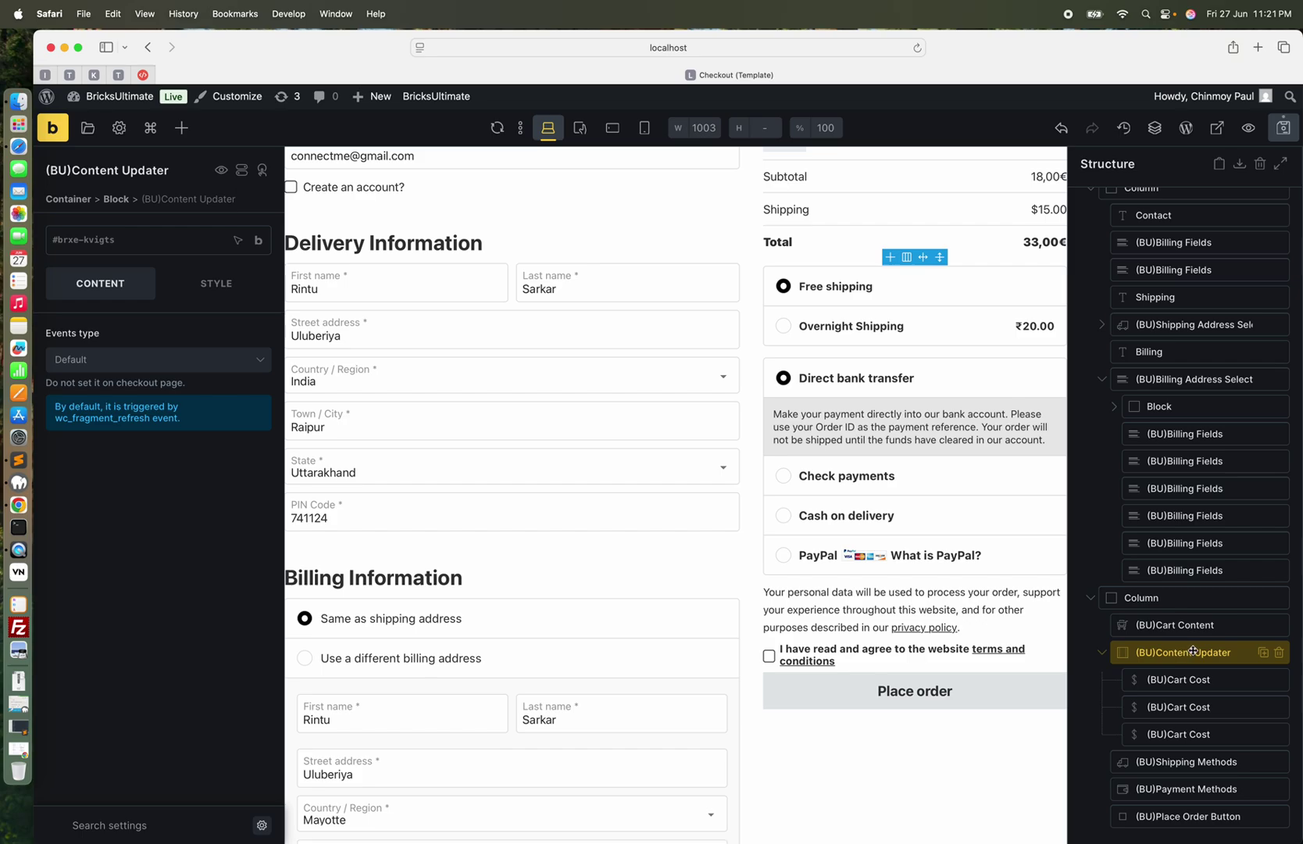
pyautogui.moveTo(1193, 650)
pyautogui.mouseDown()
pyautogui.moveTo(1183, 664)
pyautogui.moveTo(1172, 643)
pyautogui.mouseUp()
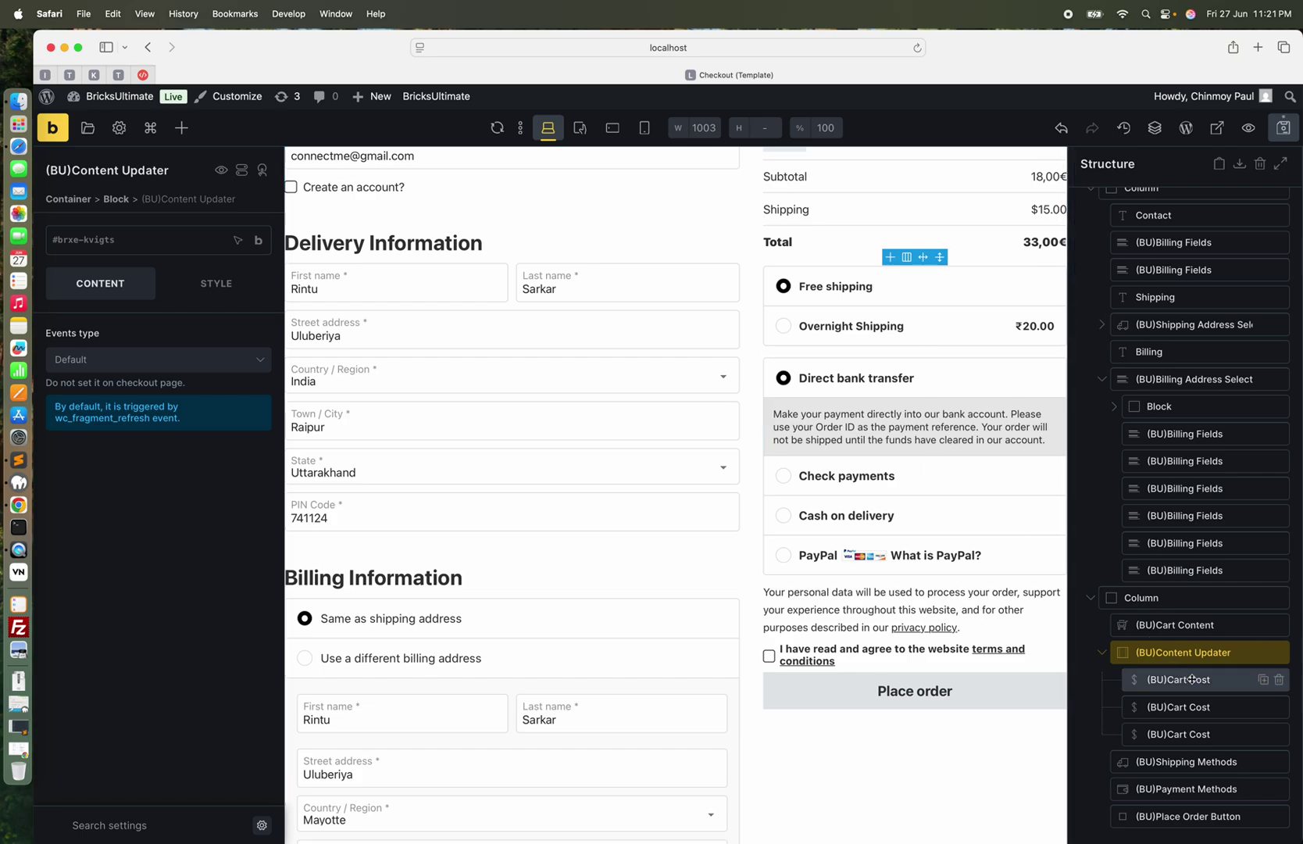
pyautogui.click(1193, 680)
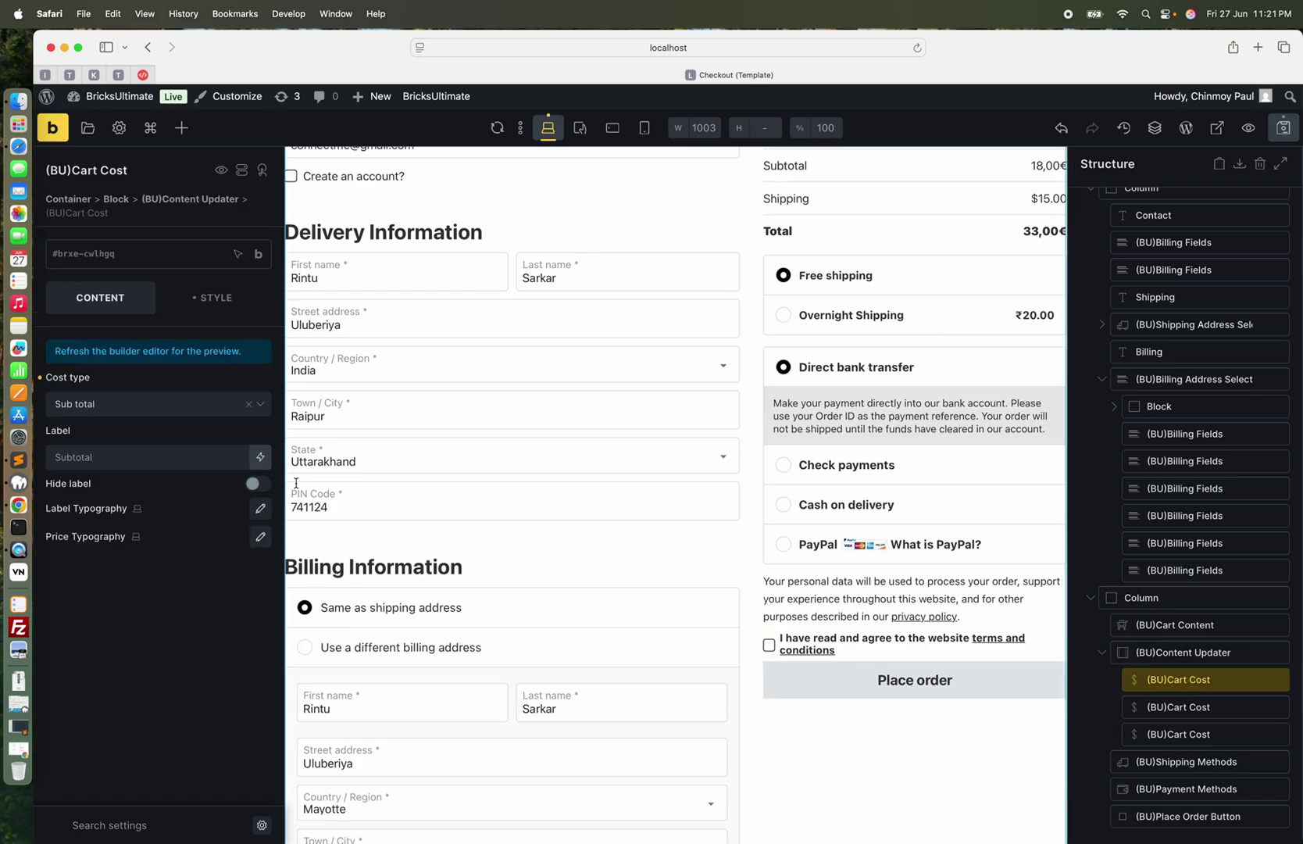
pyautogui.click(1185, 707)
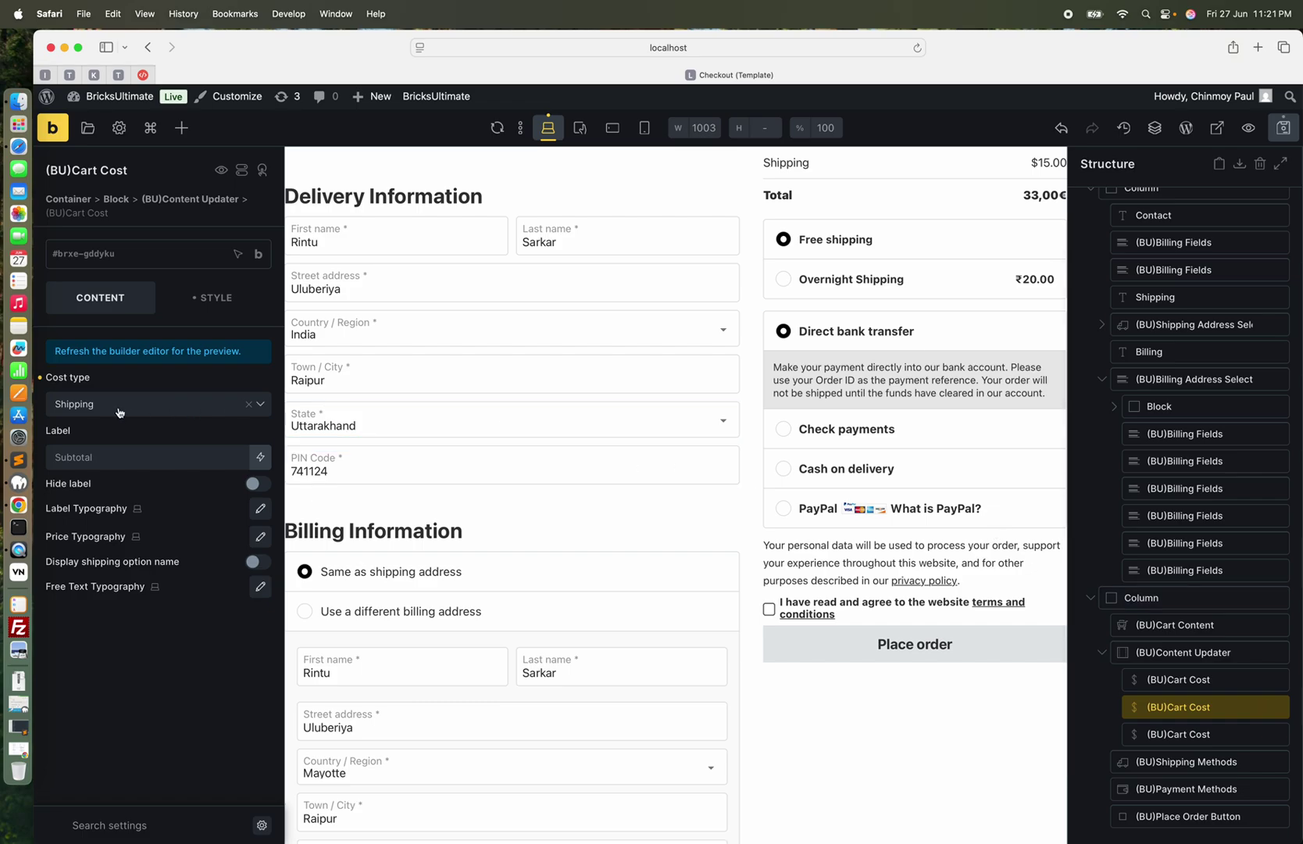
pyautogui.click(1156, 734)
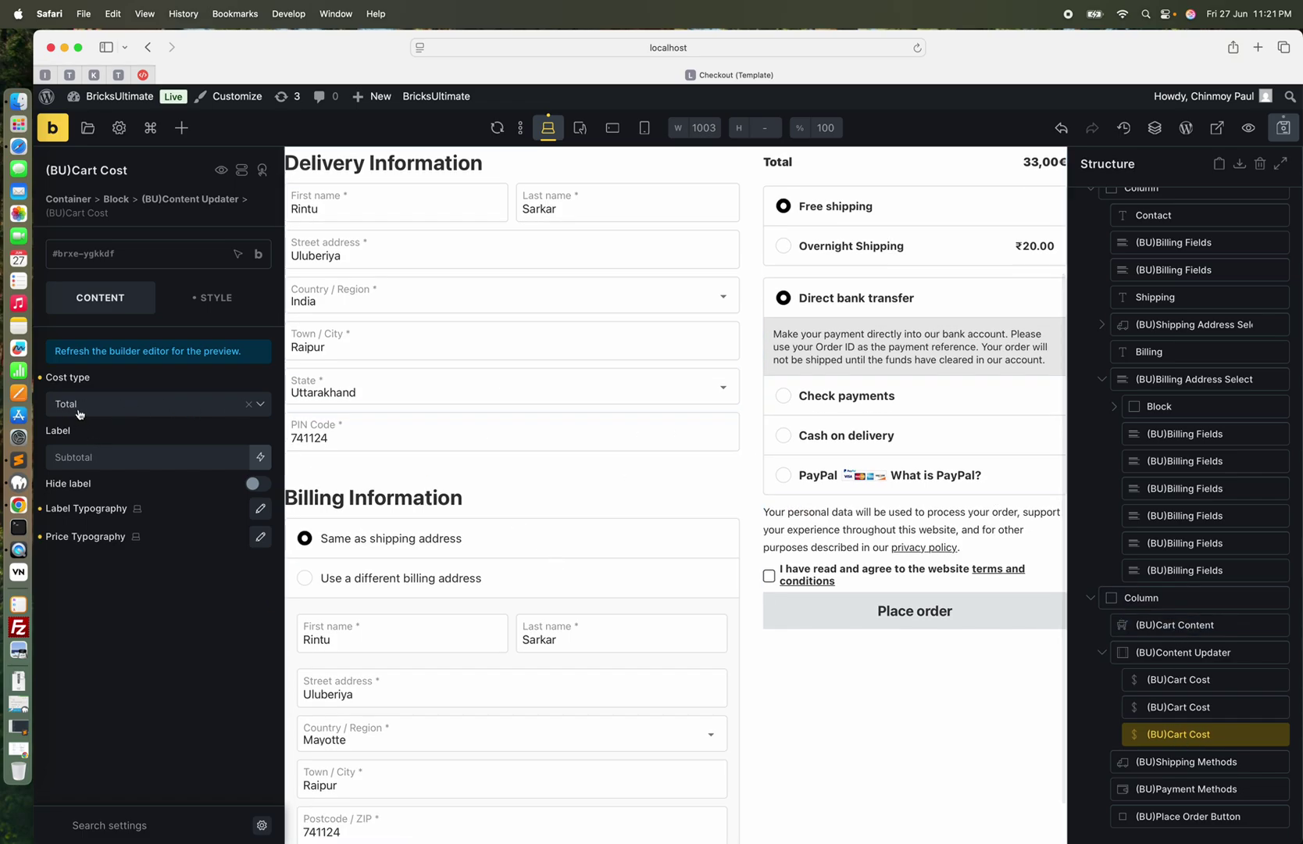
pyautogui.scroll(4, 904, 289)
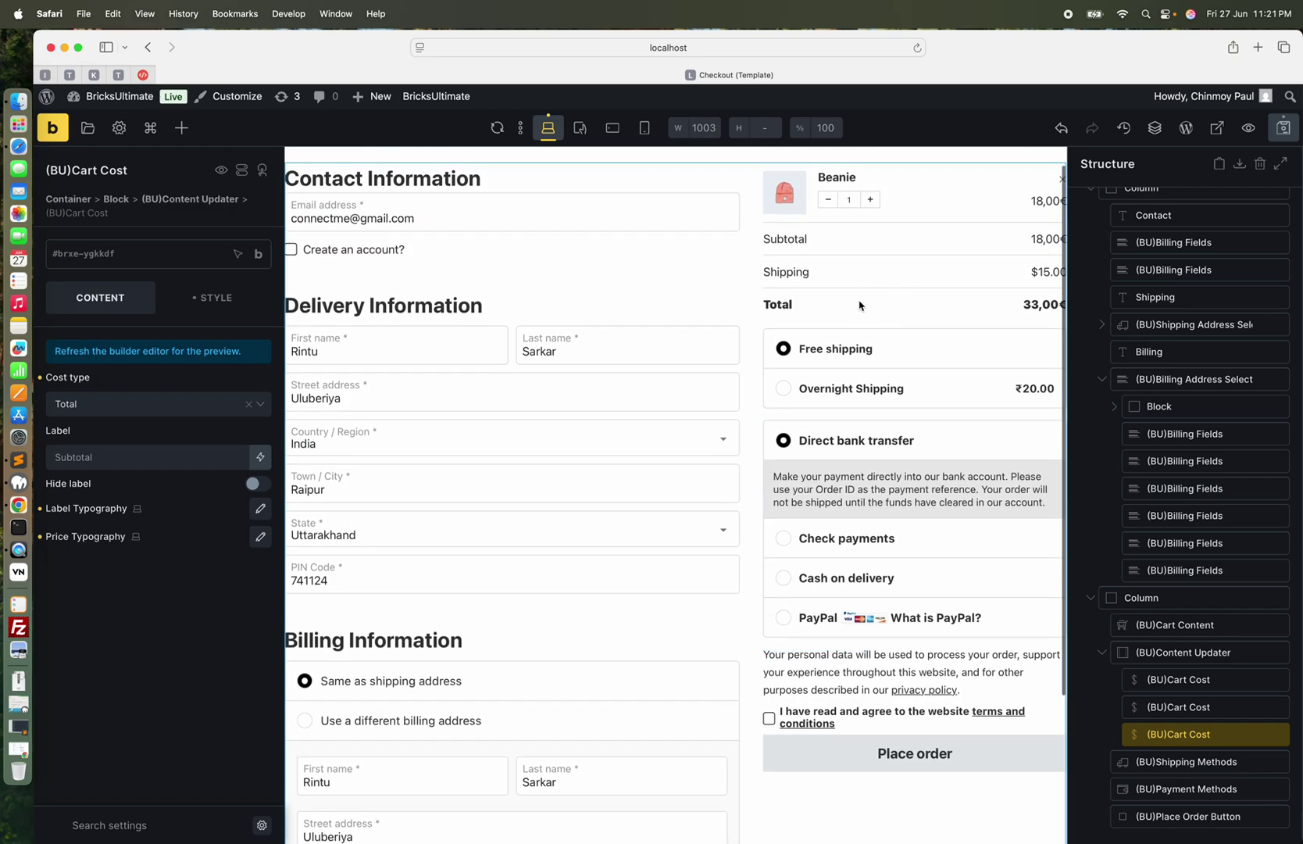
pyautogui.click(1192, 764)
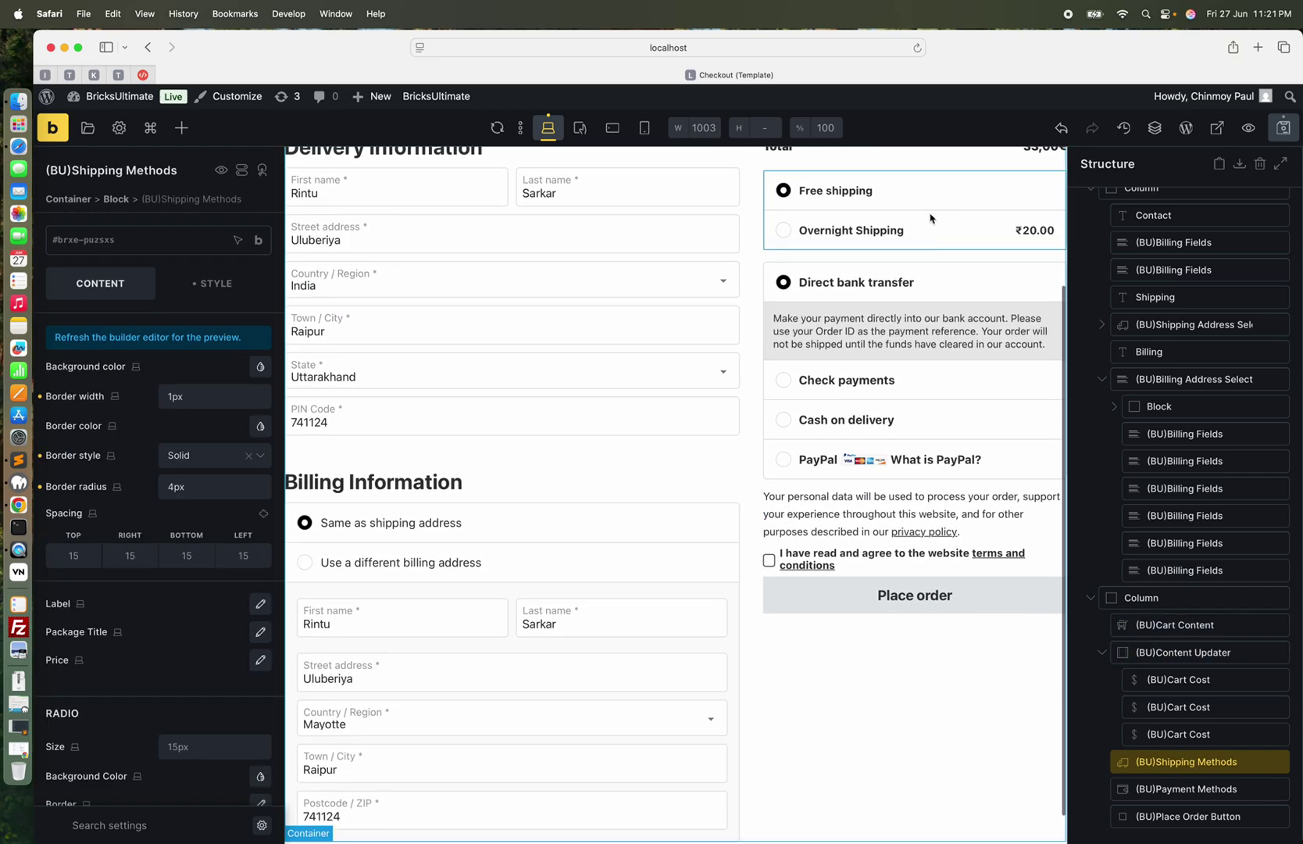
pyautogui.scroll(-5, 87, 591)
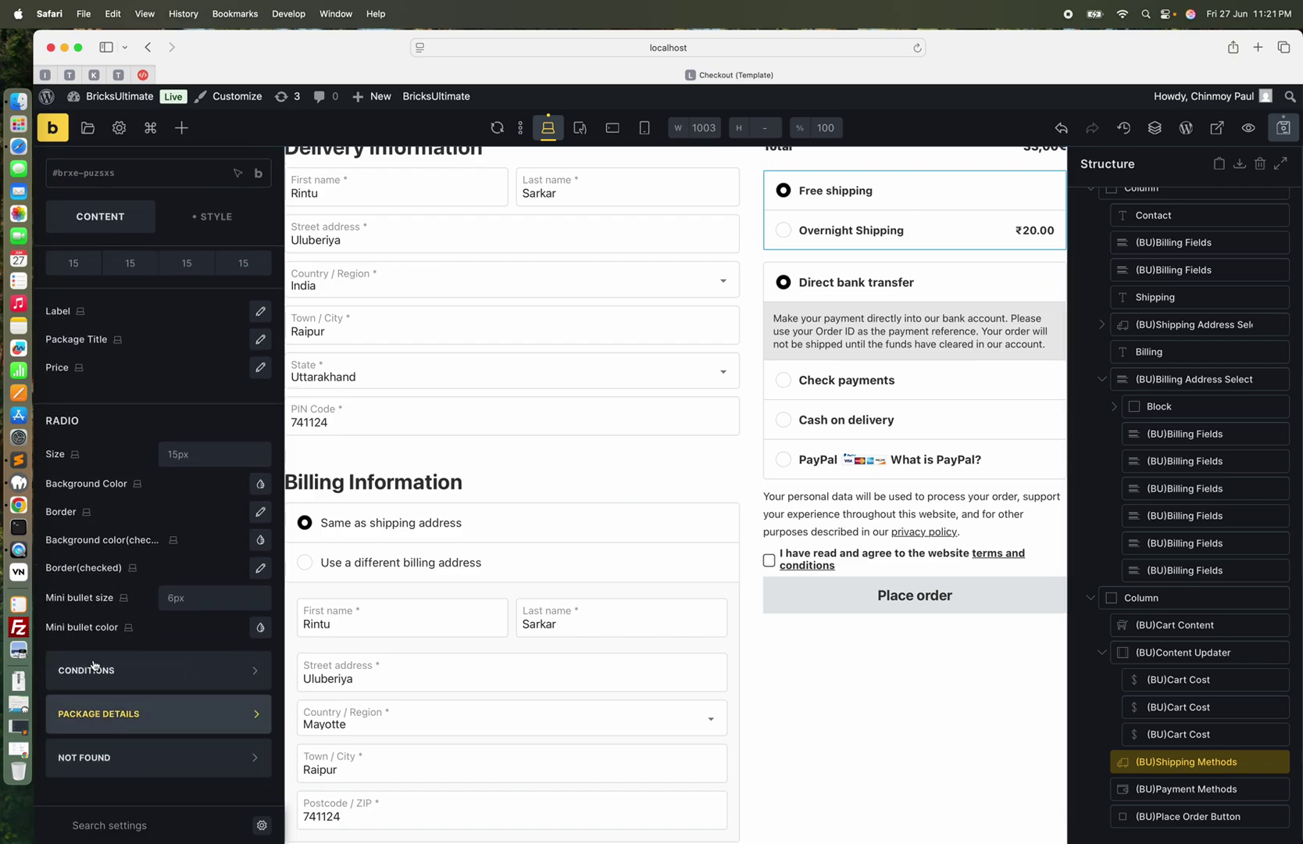
pyautogui.scroll(5, 93, 685)
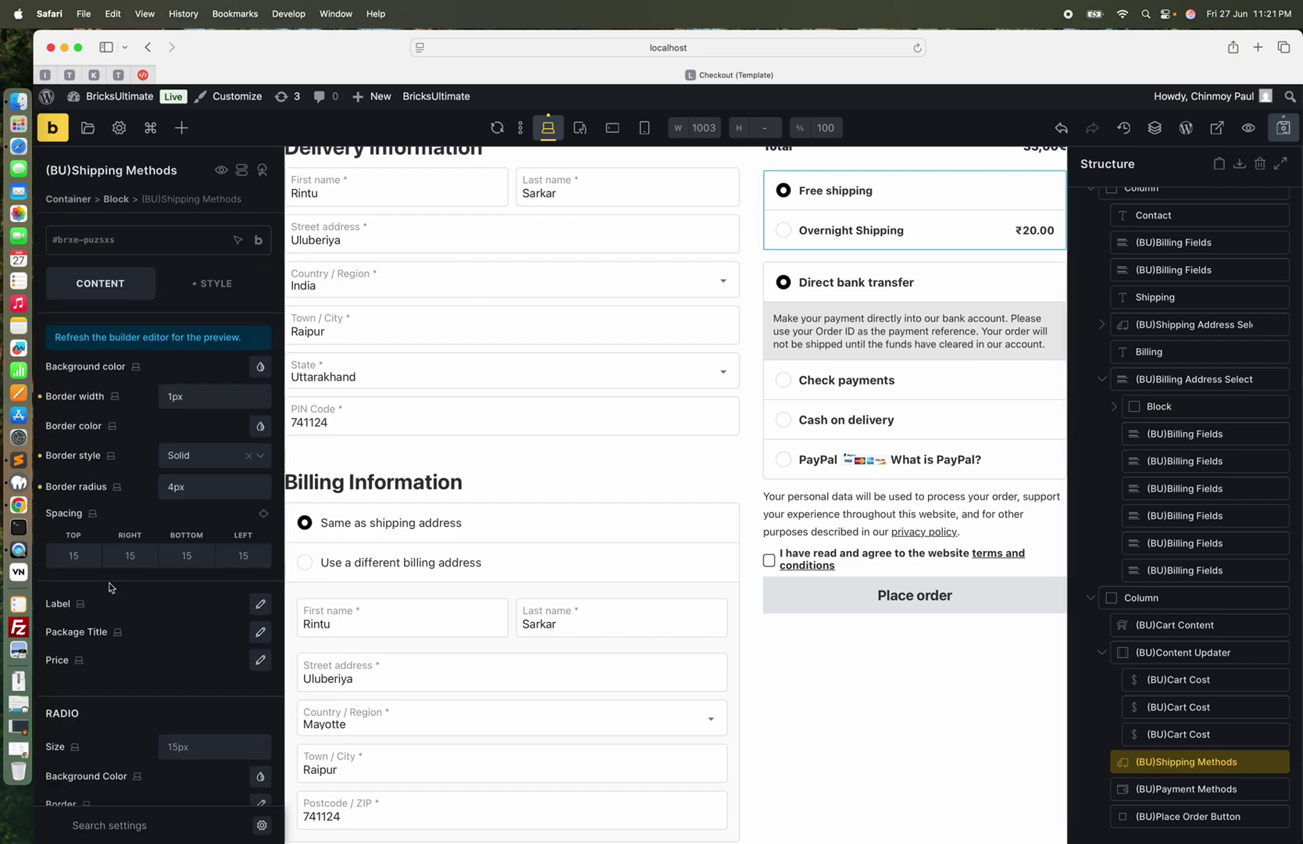
pyautogui.click(1185, 791)
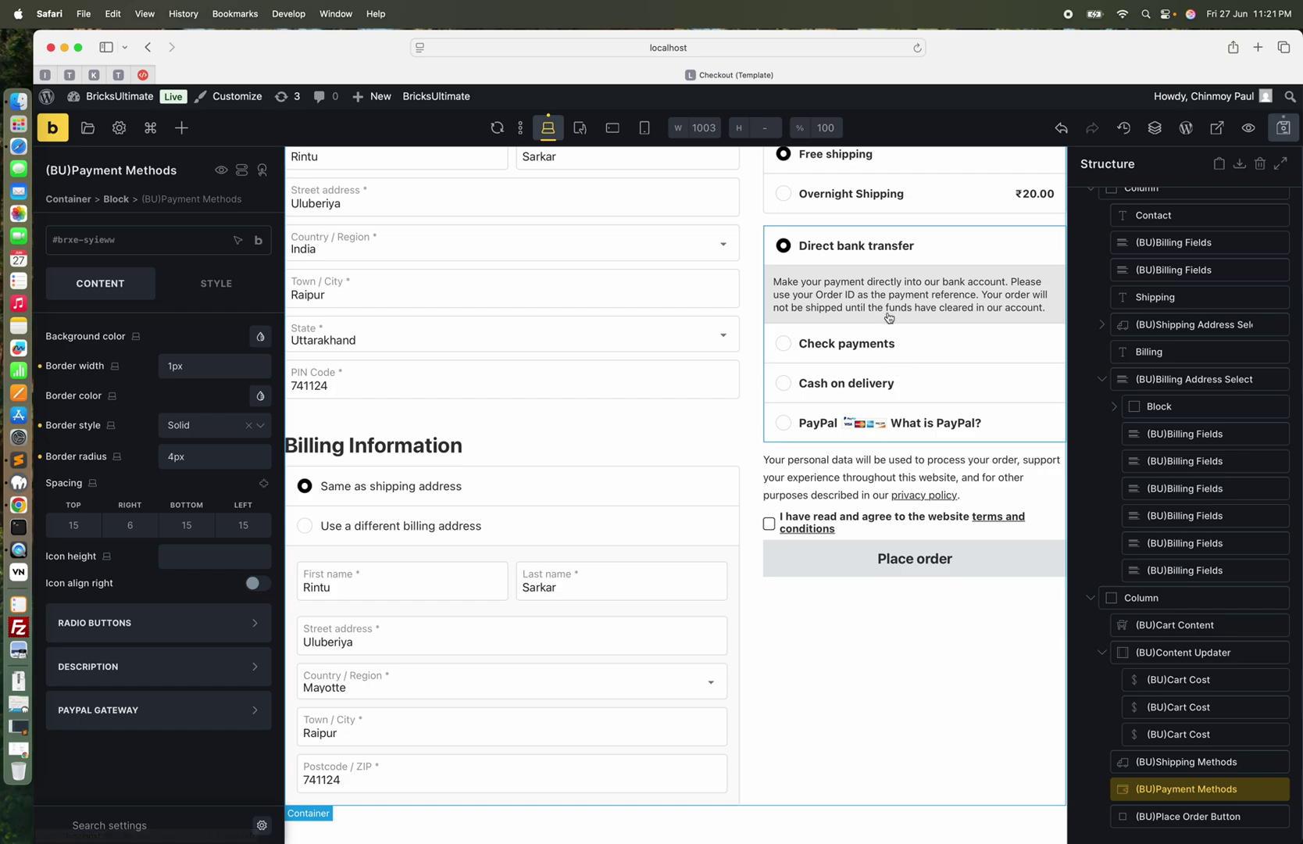
# Select (BU)Place Order Button and collapse the left settings panel to widen the canvas
pyautogui.click(1186, 817)
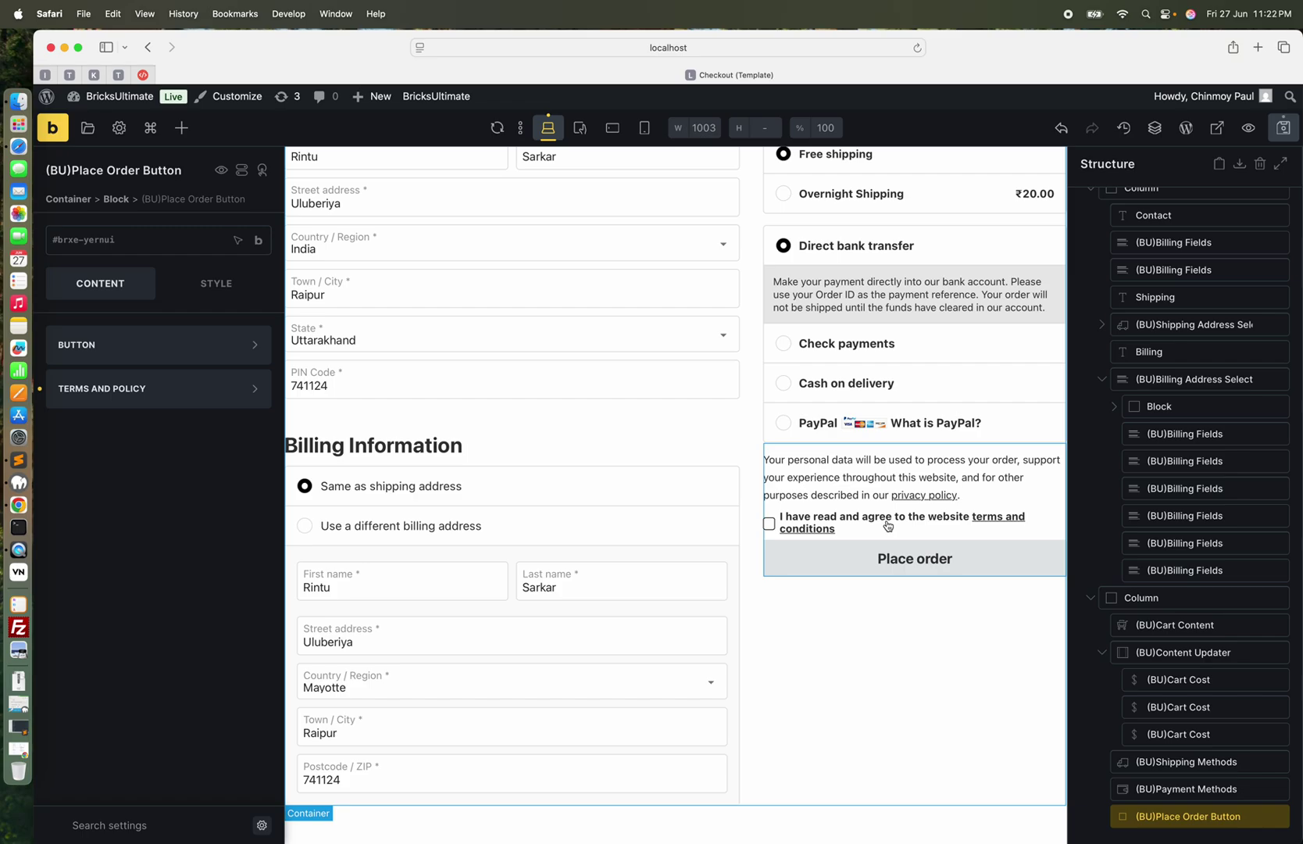
pyautogui.scroll(5, 935, 318)
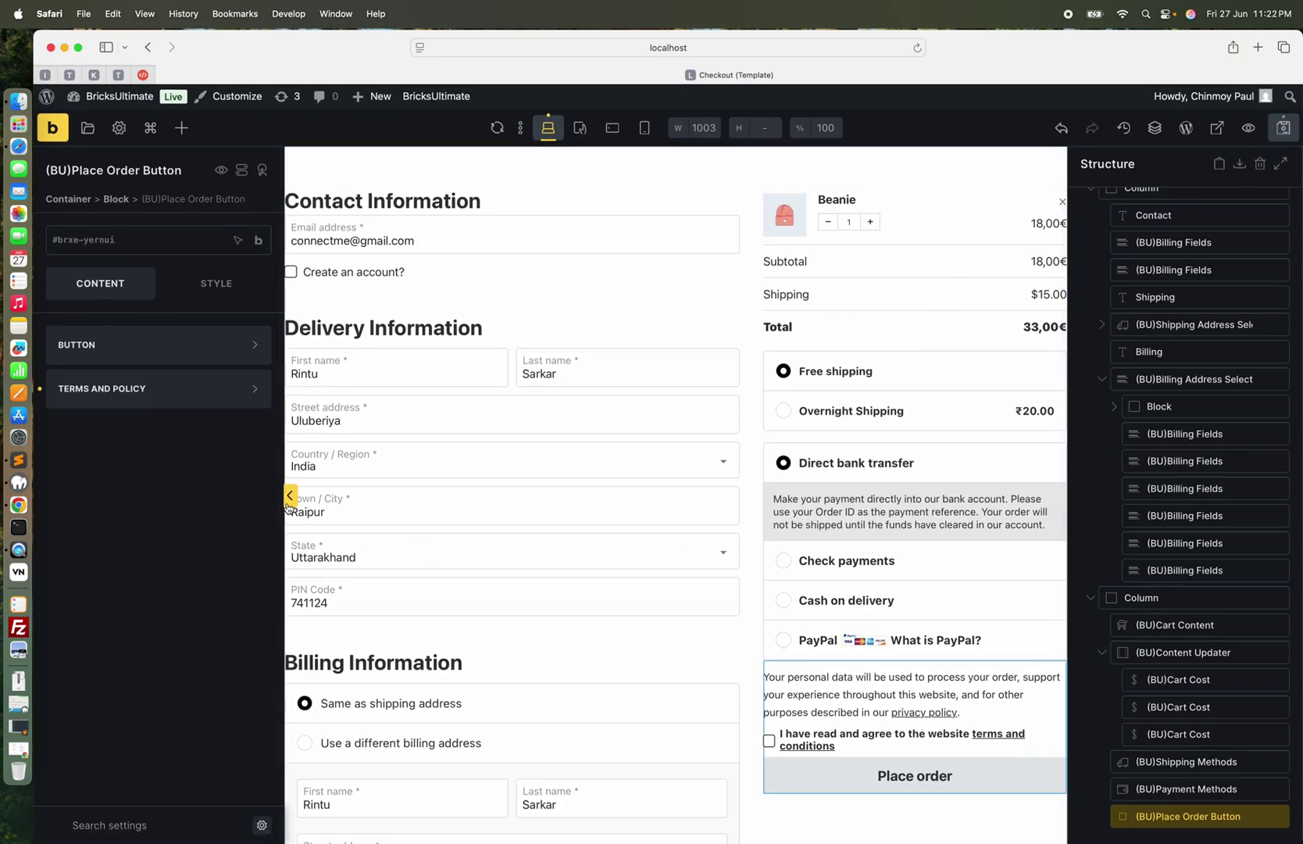
pyautogui.click(289, 495)
pyautogui.scroll(-5, 526, 419)
pyautogui.scroll(2, 527, 420)
# Save the checkout template and switch to the live checkout page in Chrome
pyautogui.scroll(3, 527, 421)
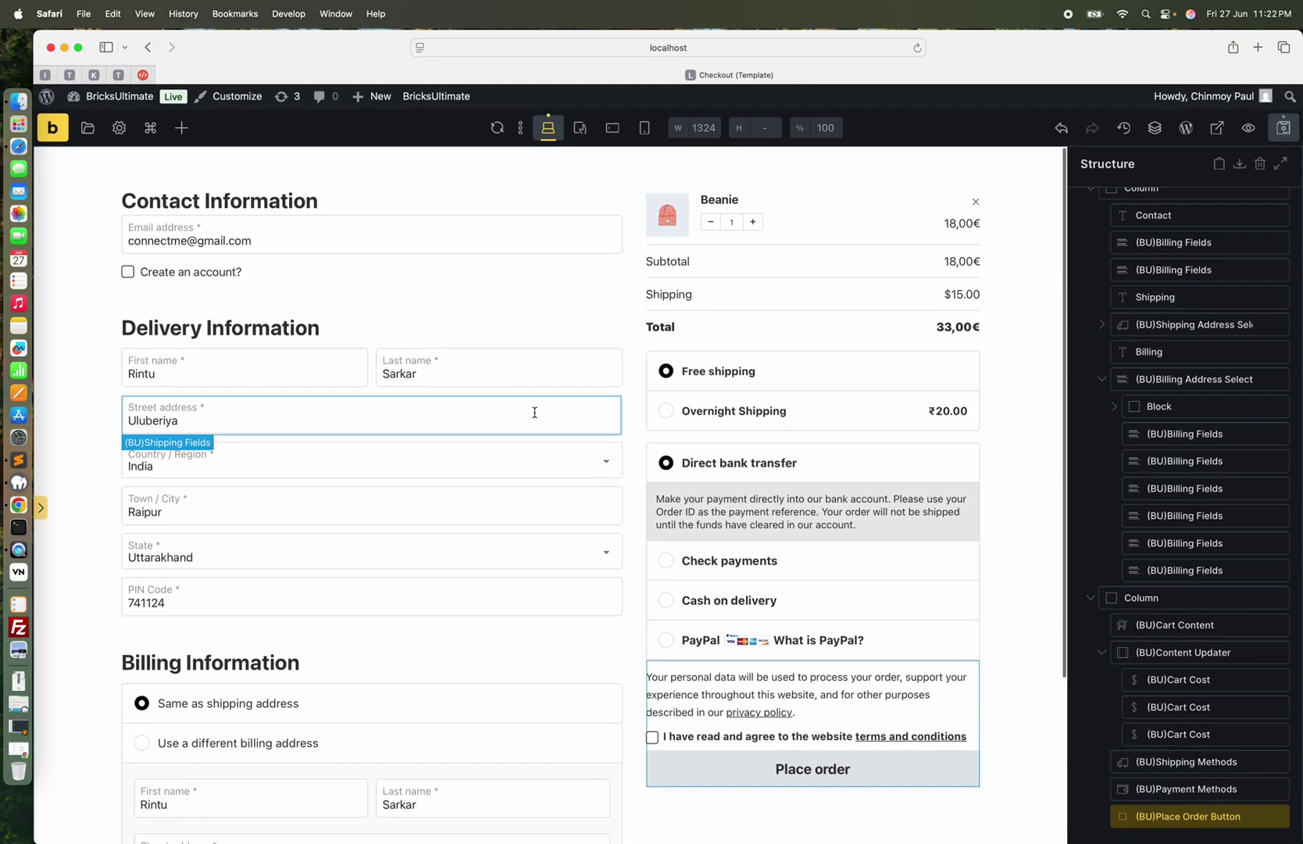
pyautogui.click(1283, 130)
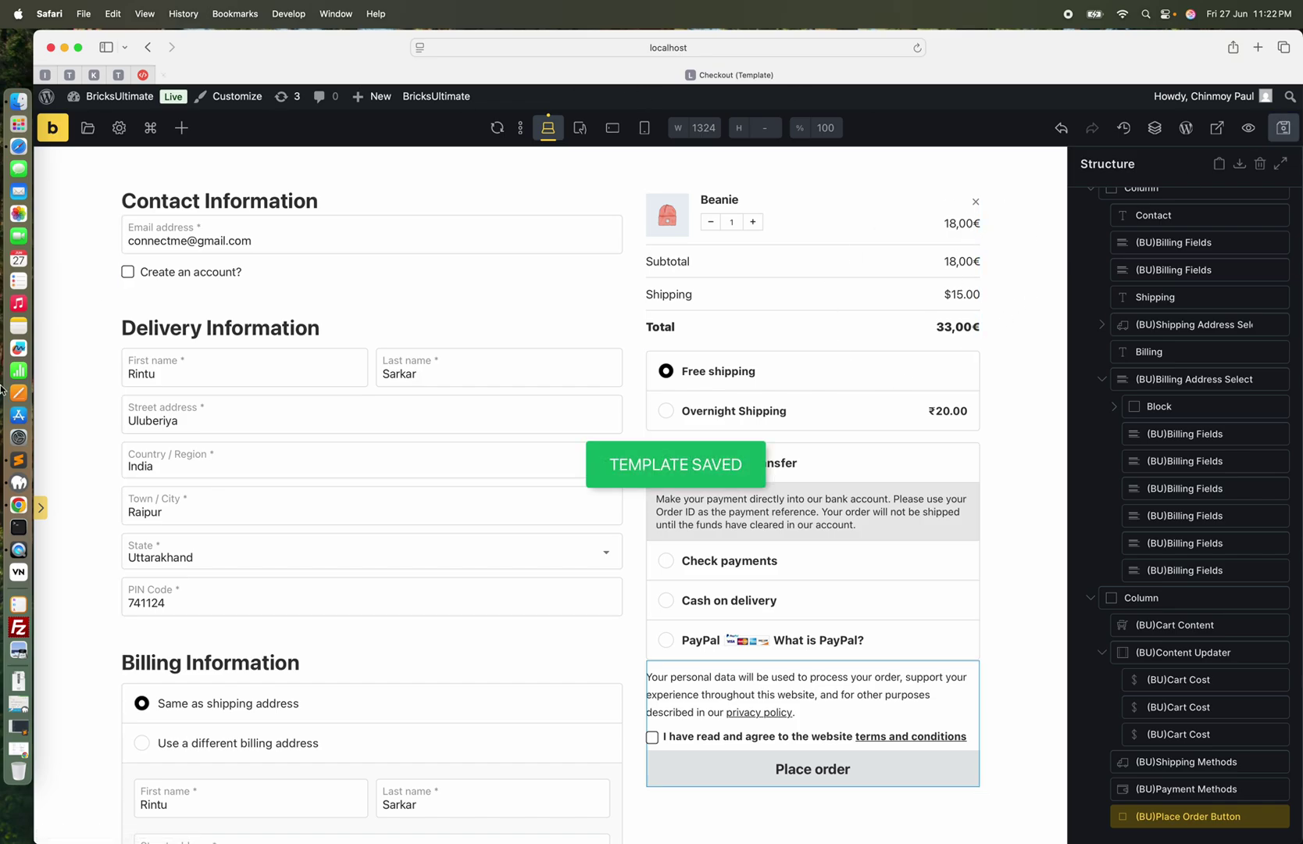
pyautogui.click(19, 505)
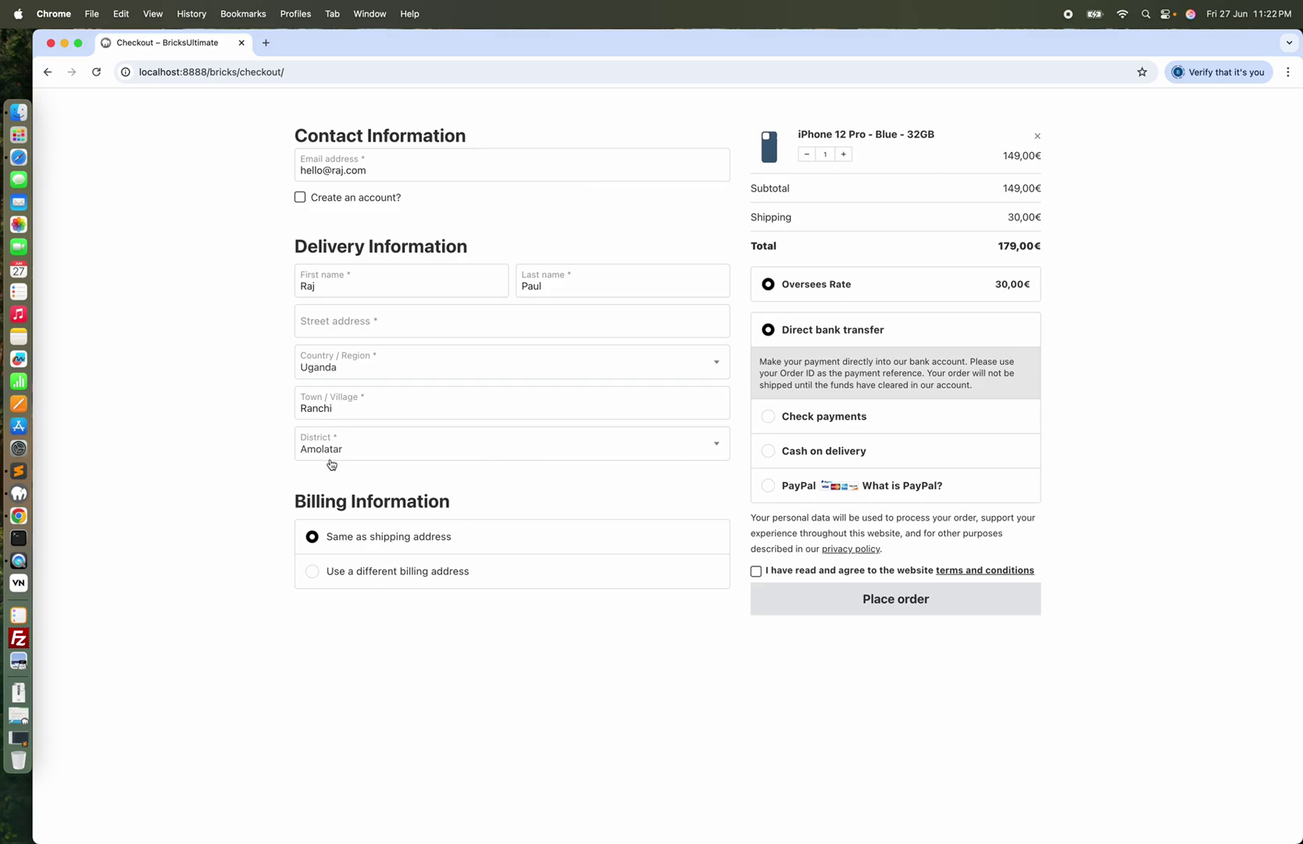
# Set the delivery country to India and state to Chhattisgarh, and begin the PIN code
pyautogui.click(407, 356)
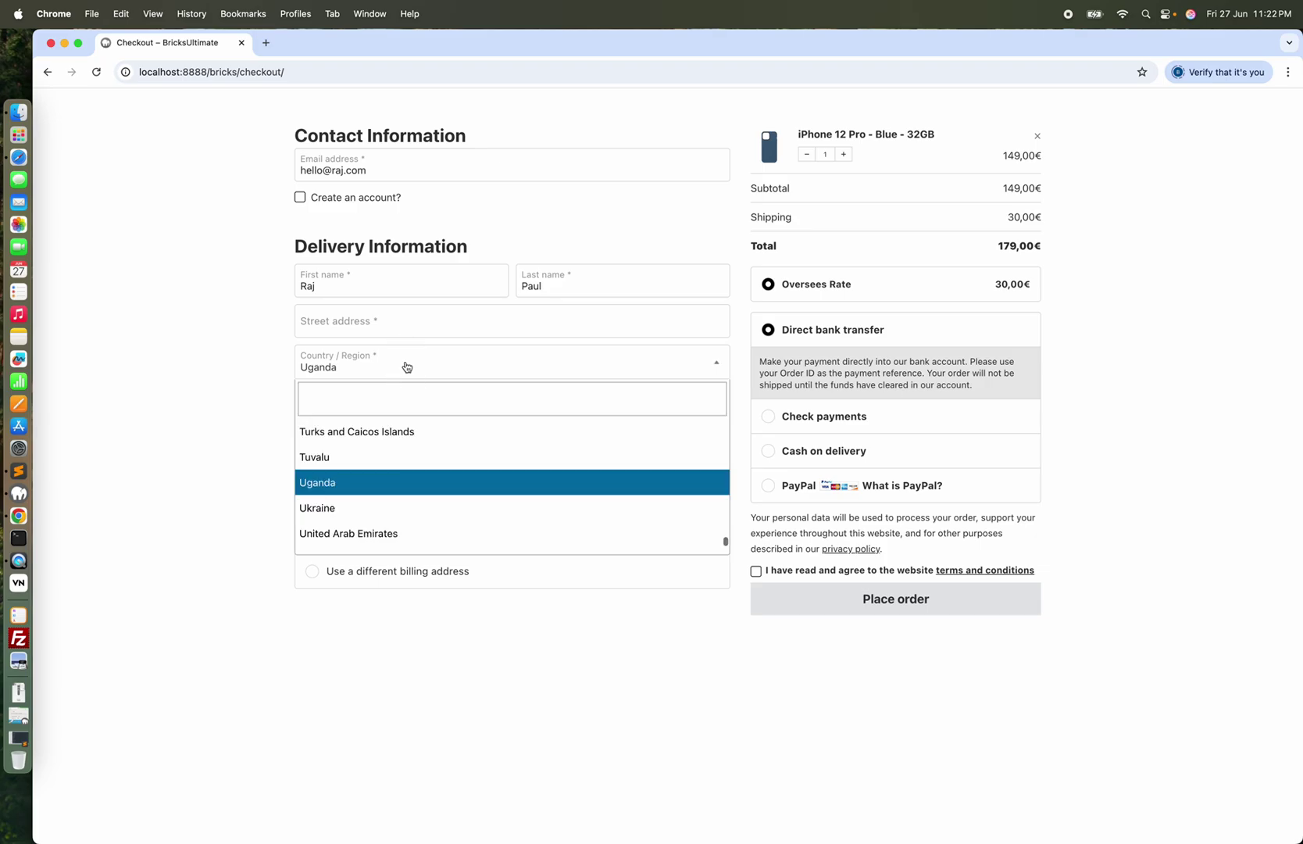
pyautogui.write('india')
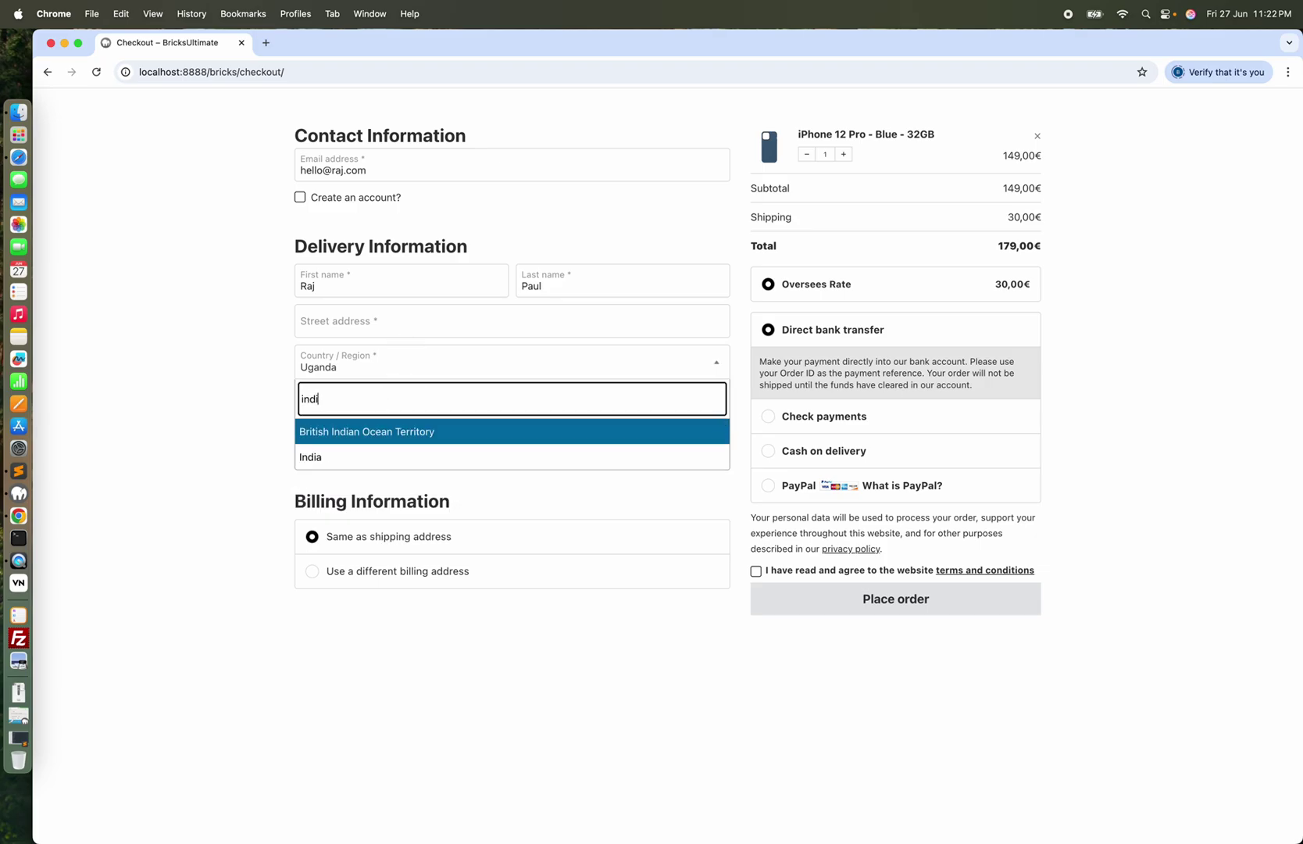
pyautogui.click(318, 459)
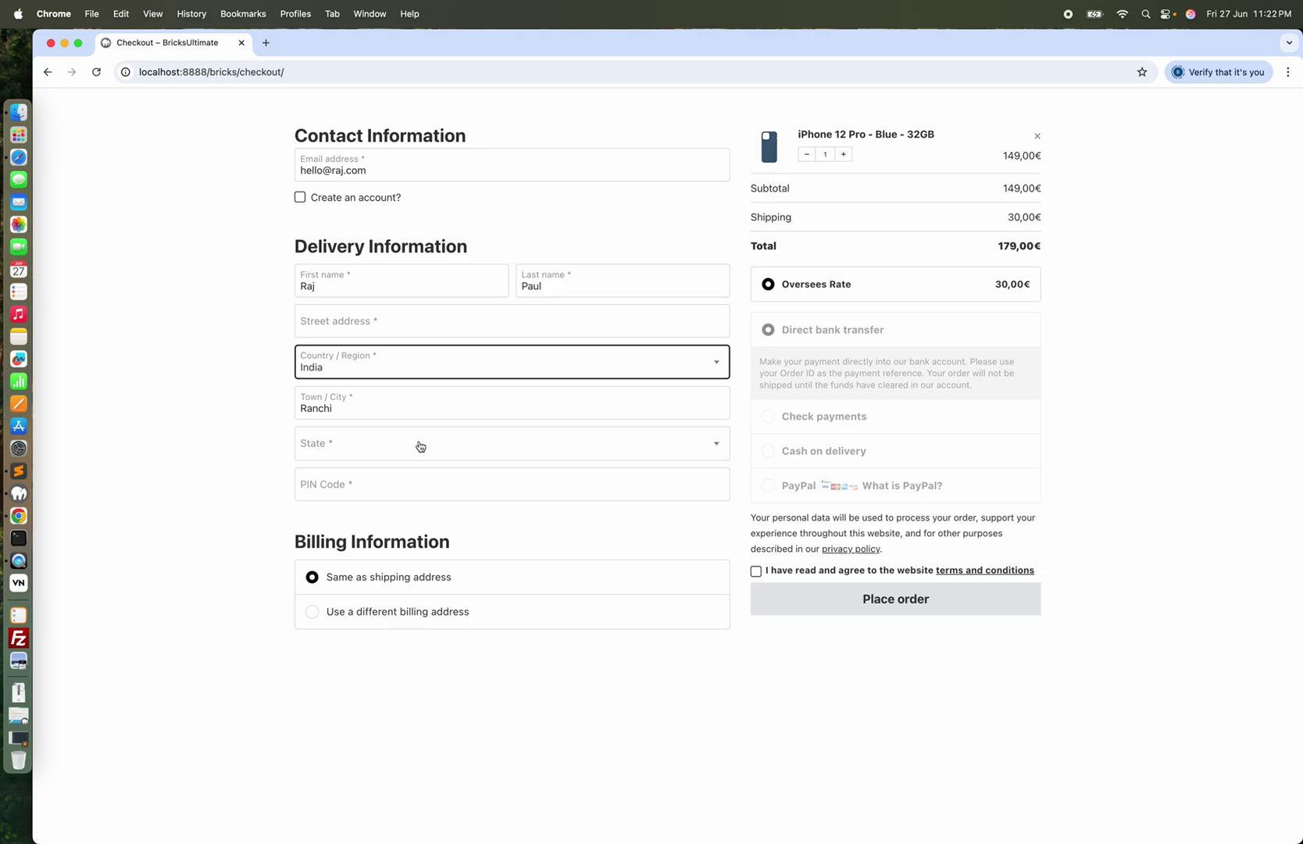
pyautogui.click(420, 446)
pyautogui.click(351, 614)
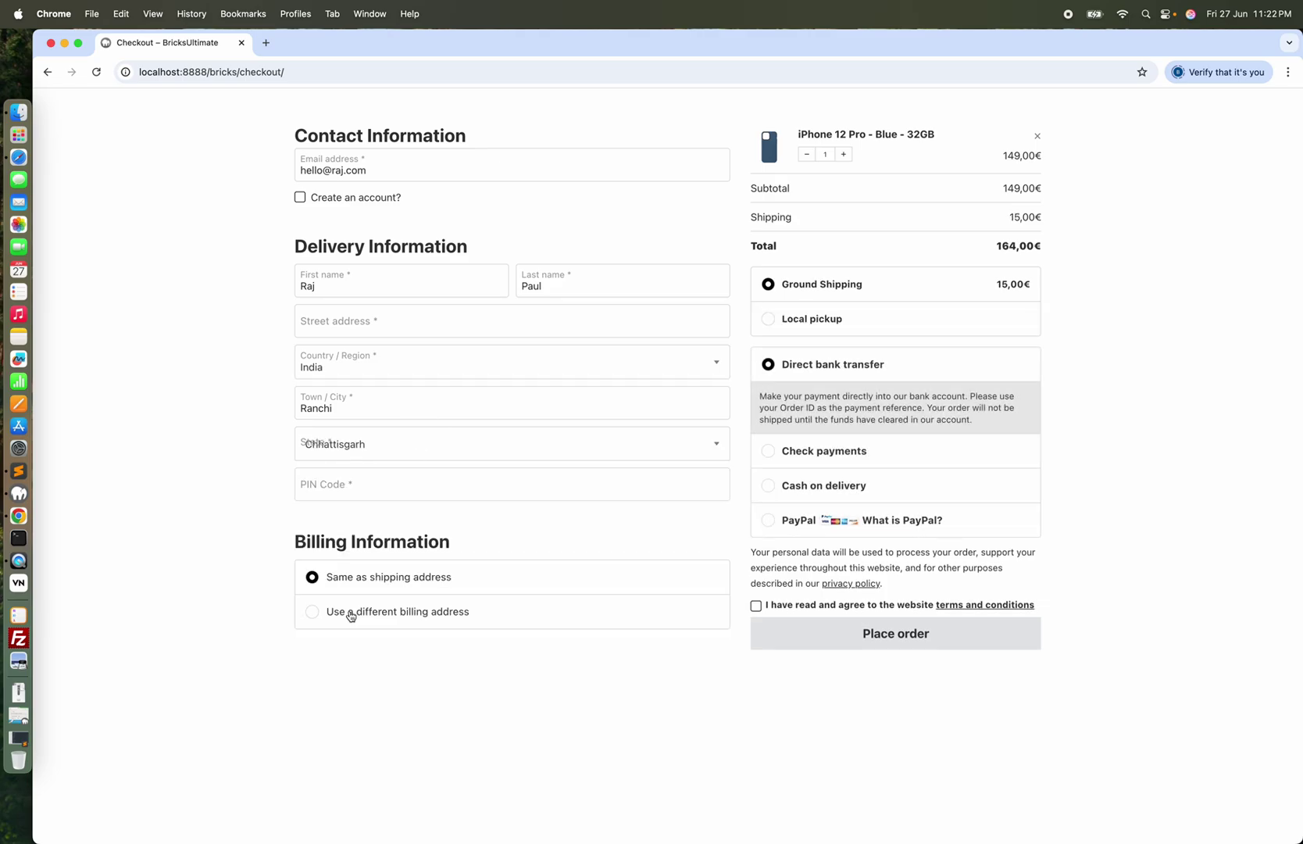
pyautogui.click(417, 491)
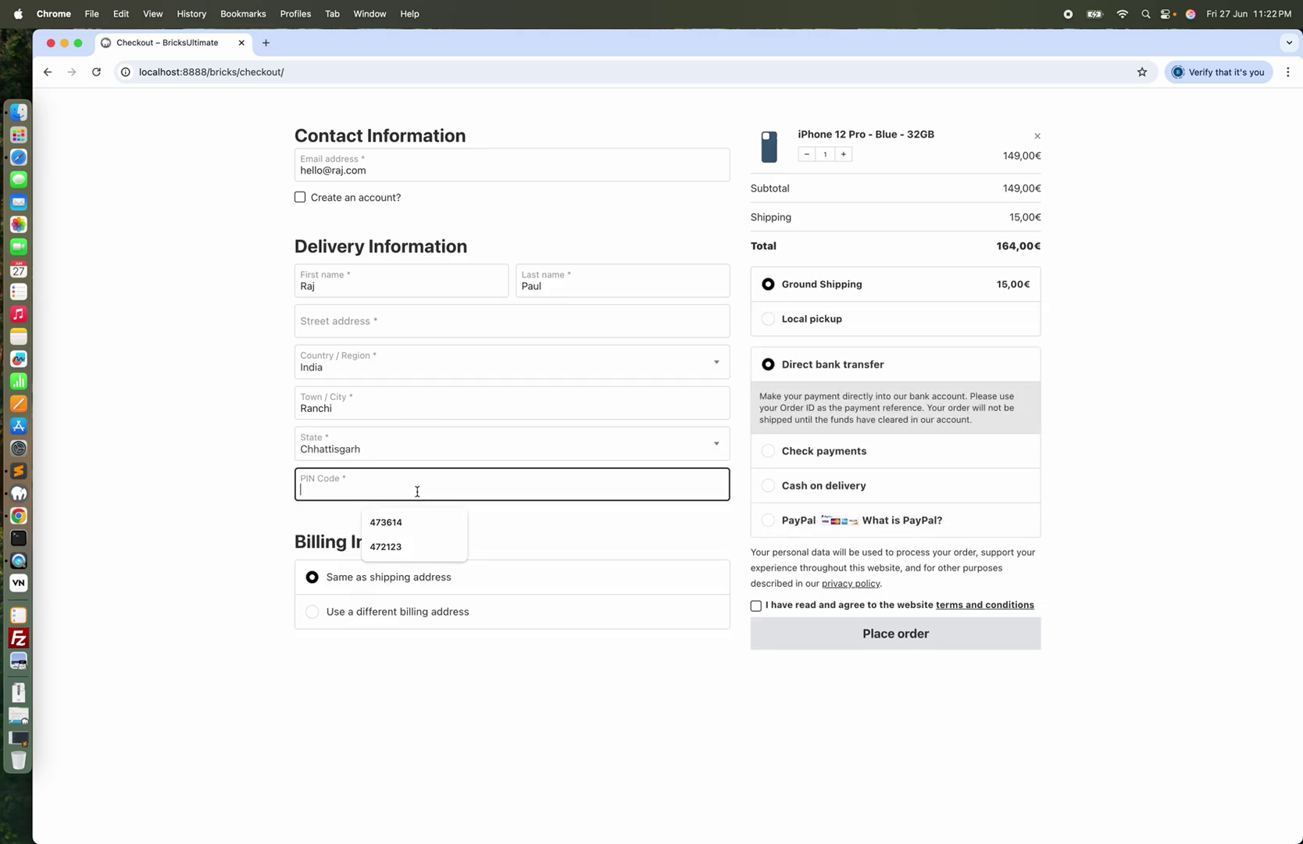
pyautogui.write('721234')
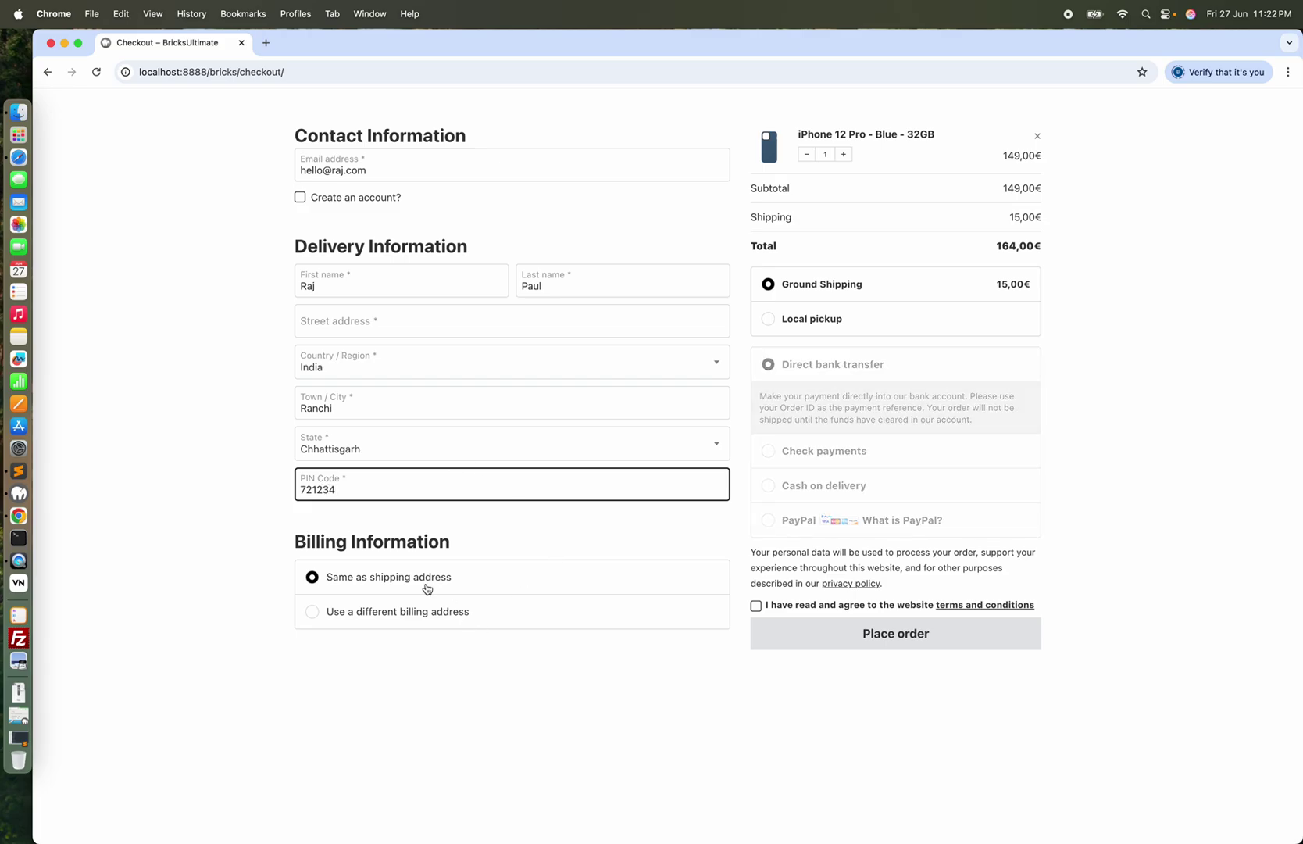
# Fill the street address from the browser's autofill suggestion
pyautogui.click(400, 312)
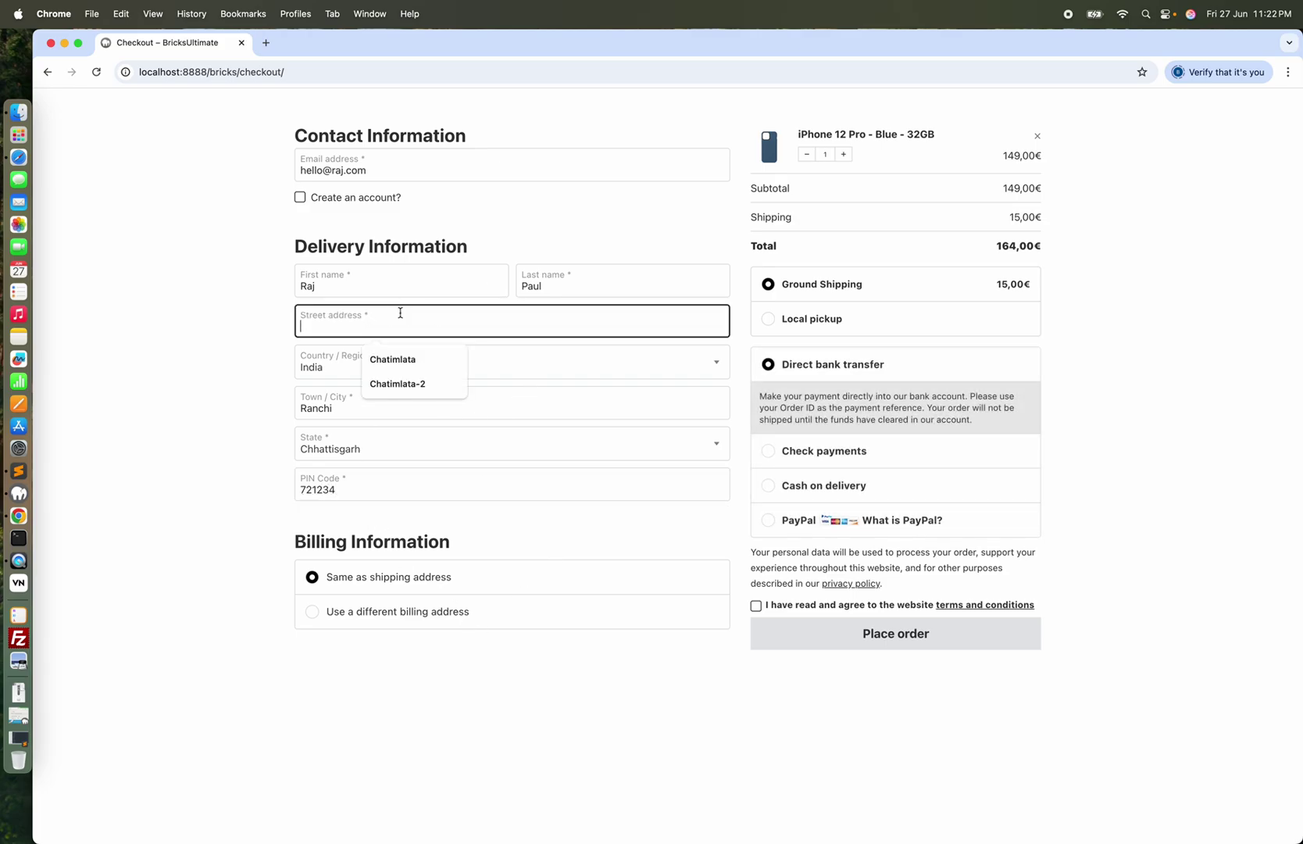
pyautogui.click(400, 359)
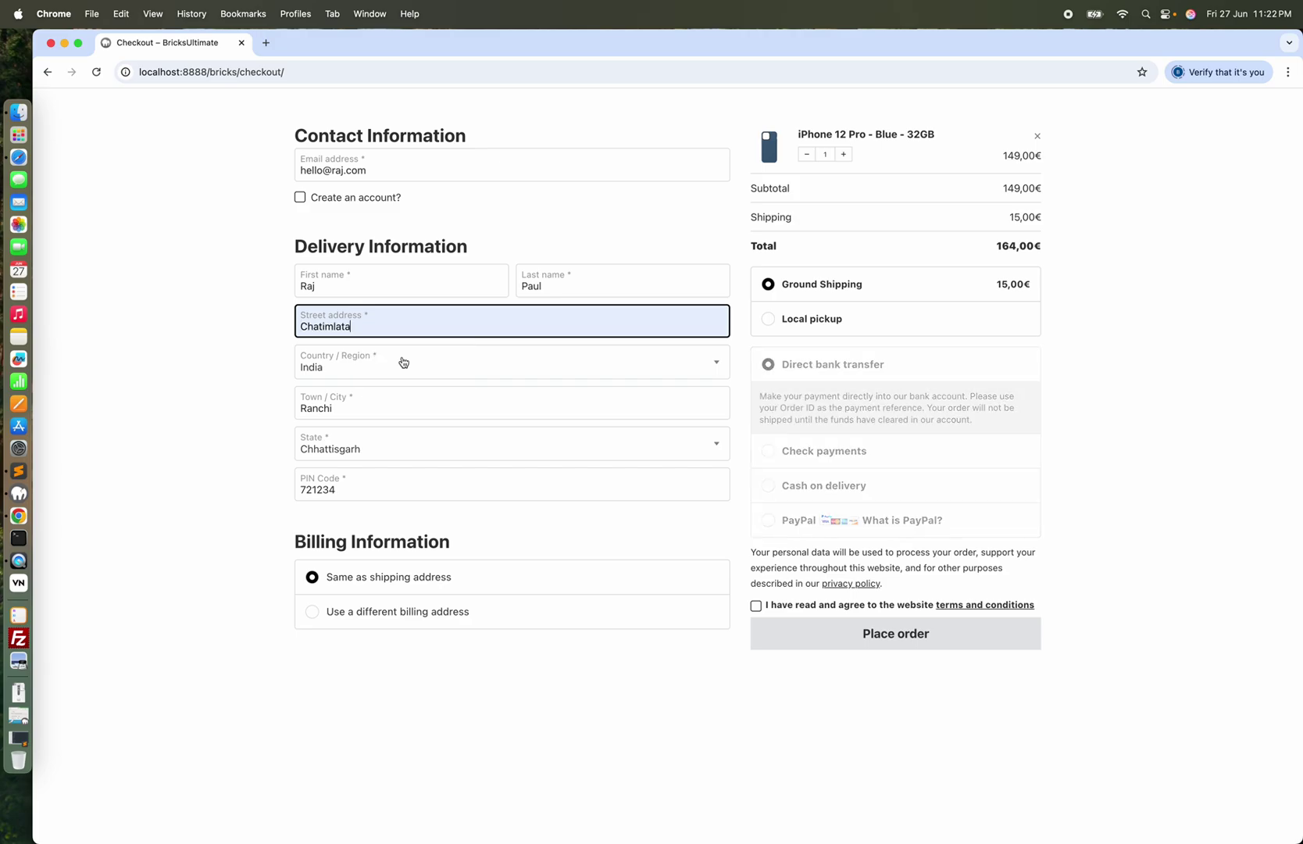
pyautogui.click(218, 439)
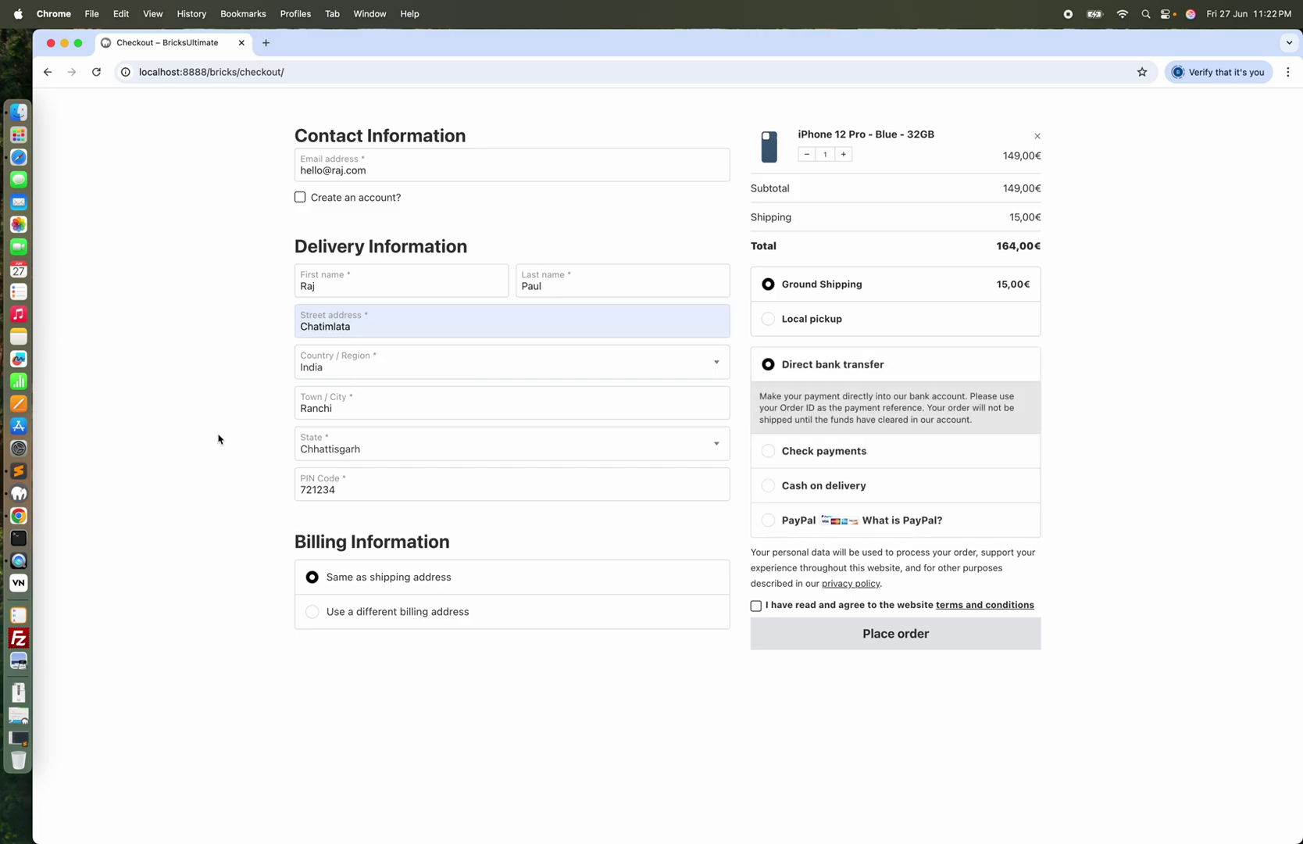
# Change the contact email's domain to checkoutbuilder
pyautogui.click(338, 171)
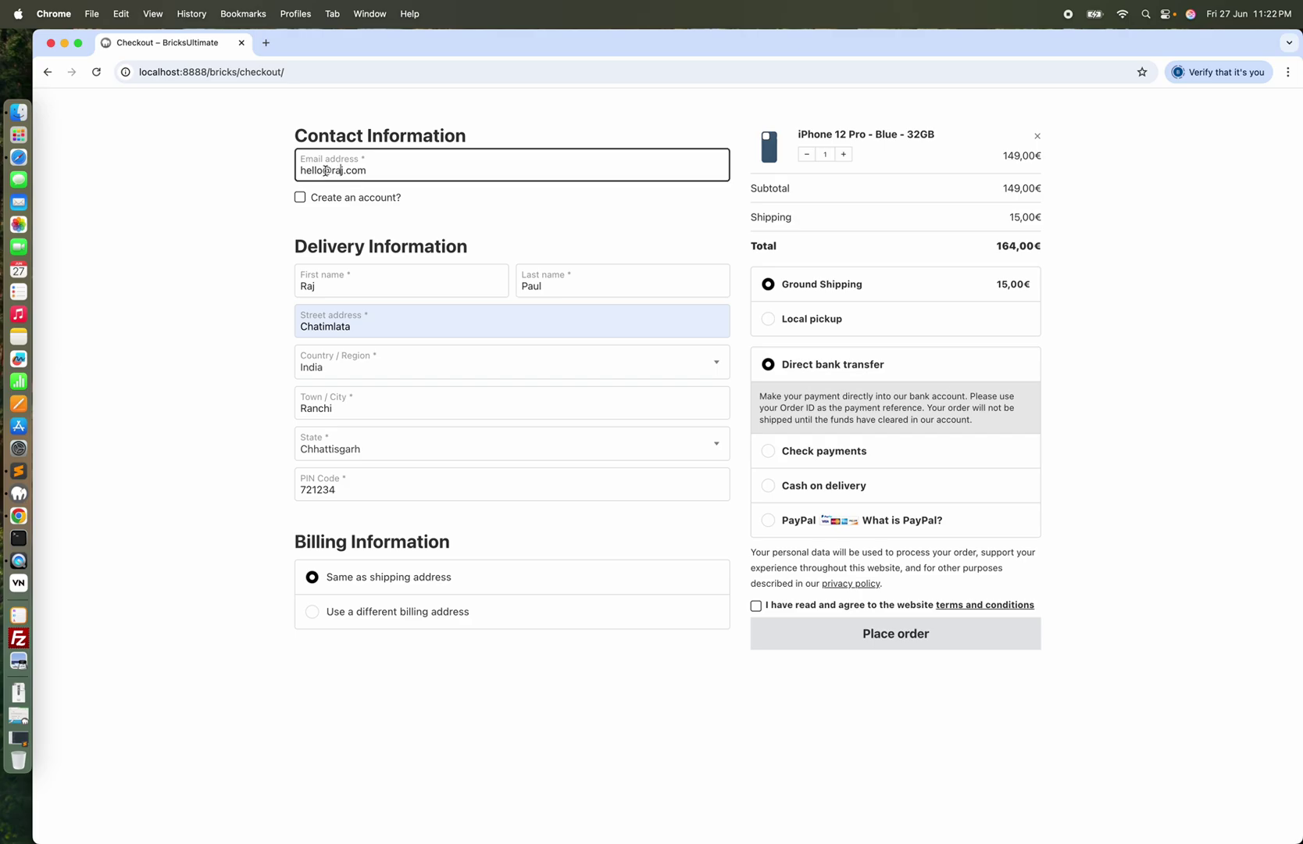
pyautogui.doubleClick(333, 170)
pyautogui.write('checkoutbuilder')
pyautogui.click(161, 421)
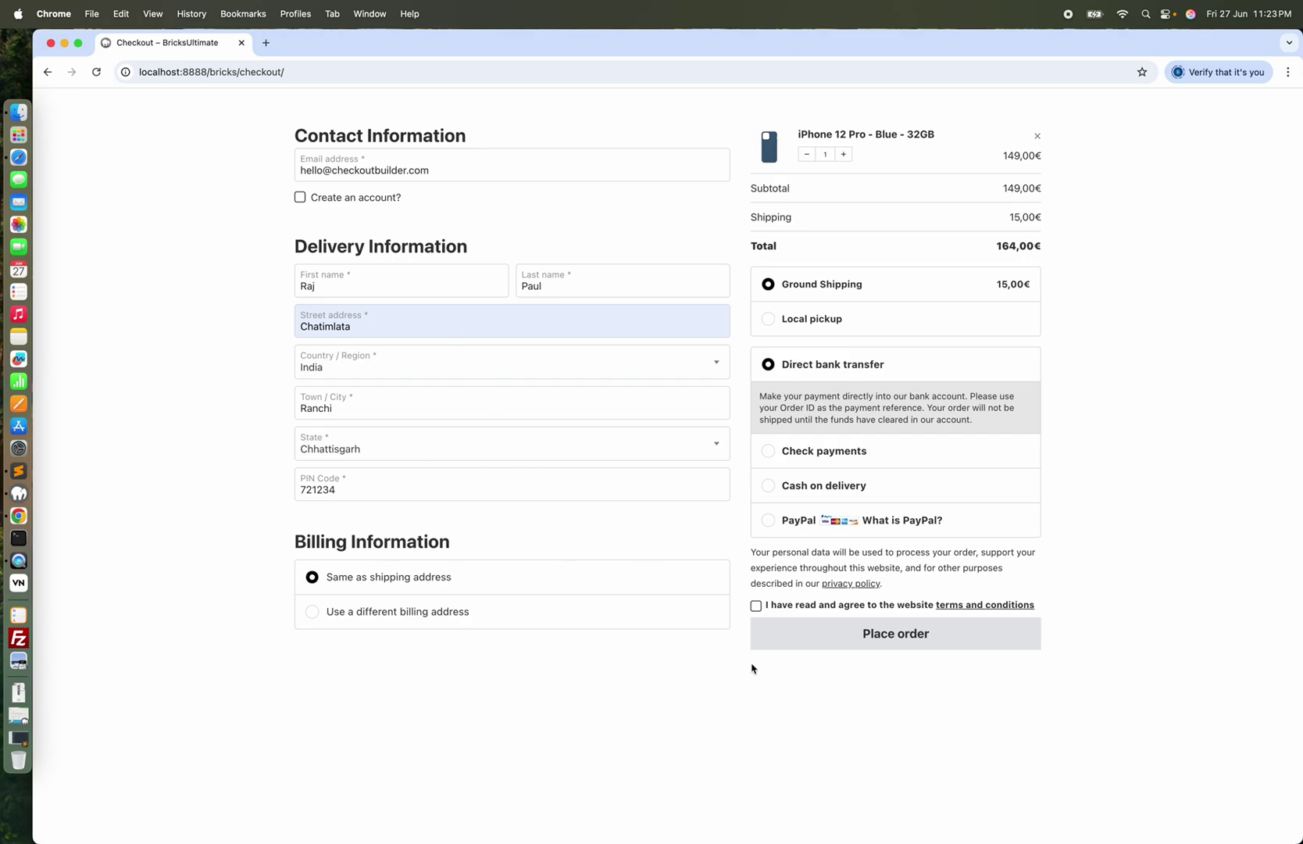
# Submit the order with 'Use a different billing address' checked to reveal required billing-field errors
pyautogui.click(875, 633)
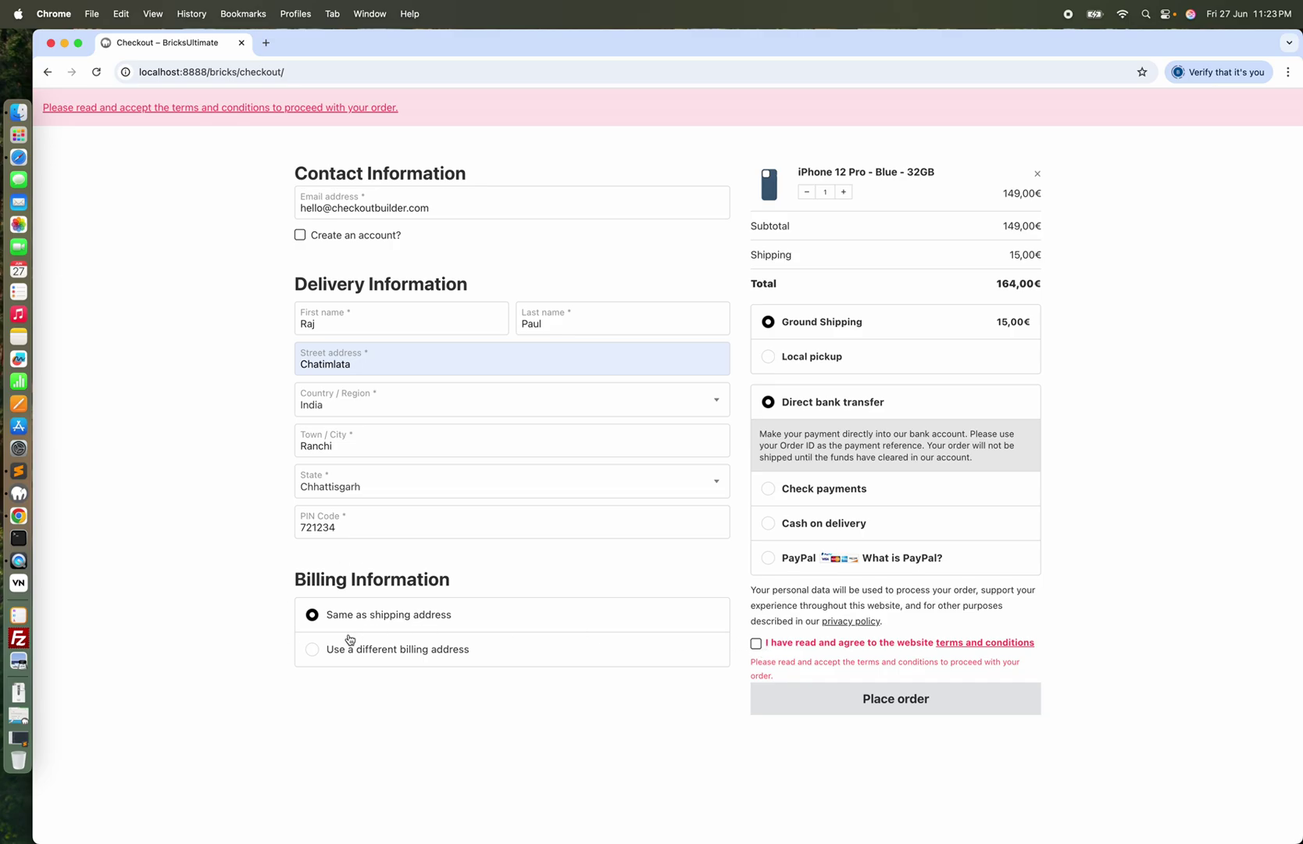
pyautogui.click(312, 650)
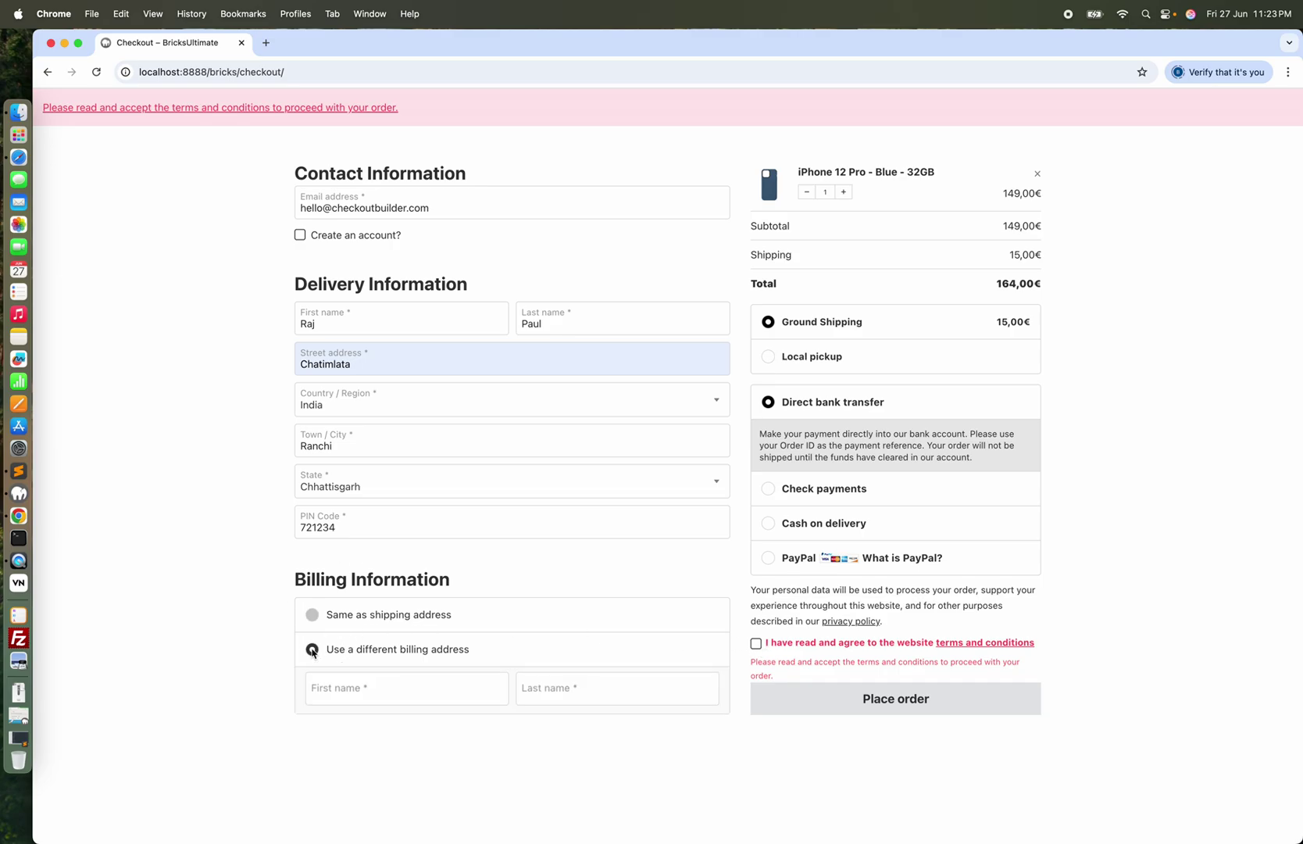
pyautogui.scroll(-3, 506, 602)
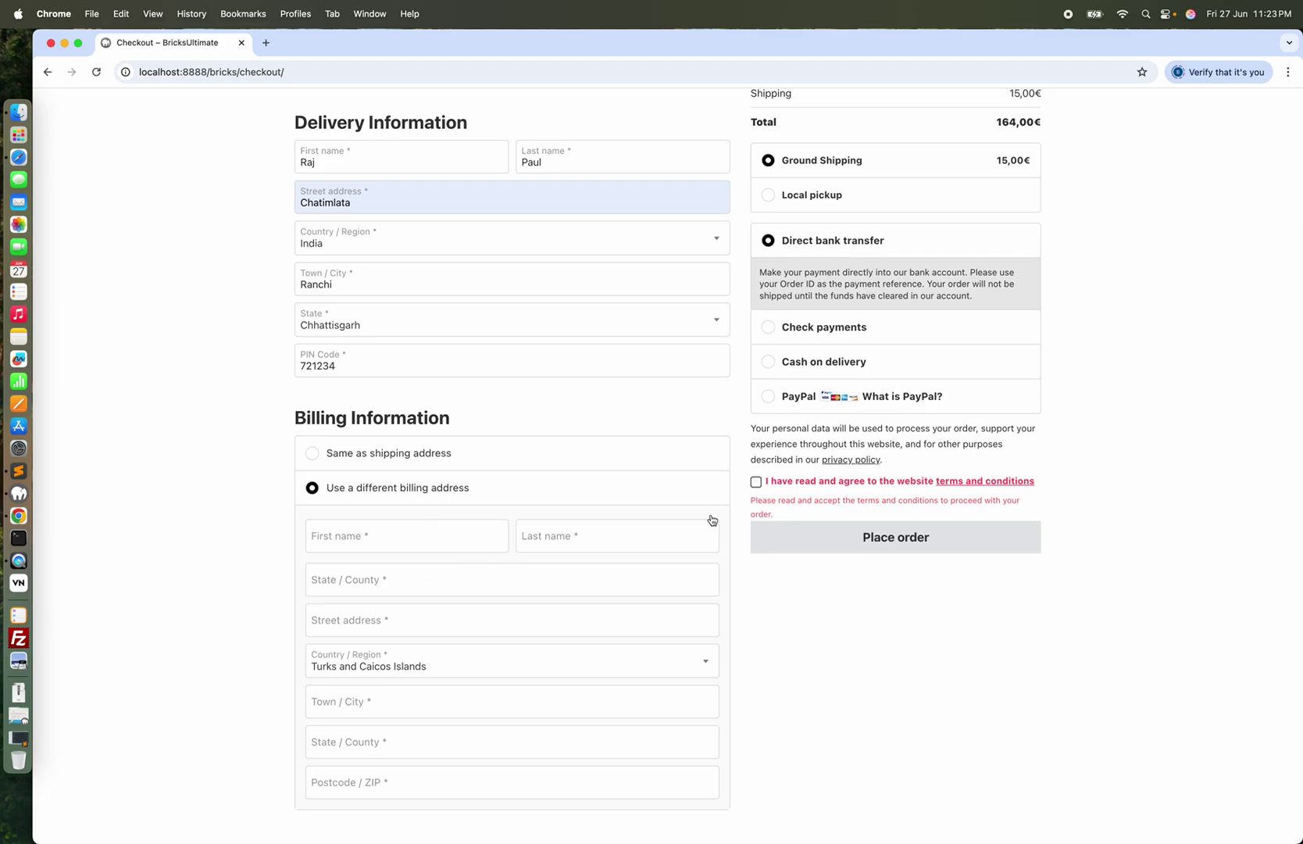
pyautogui.click(909, 547)
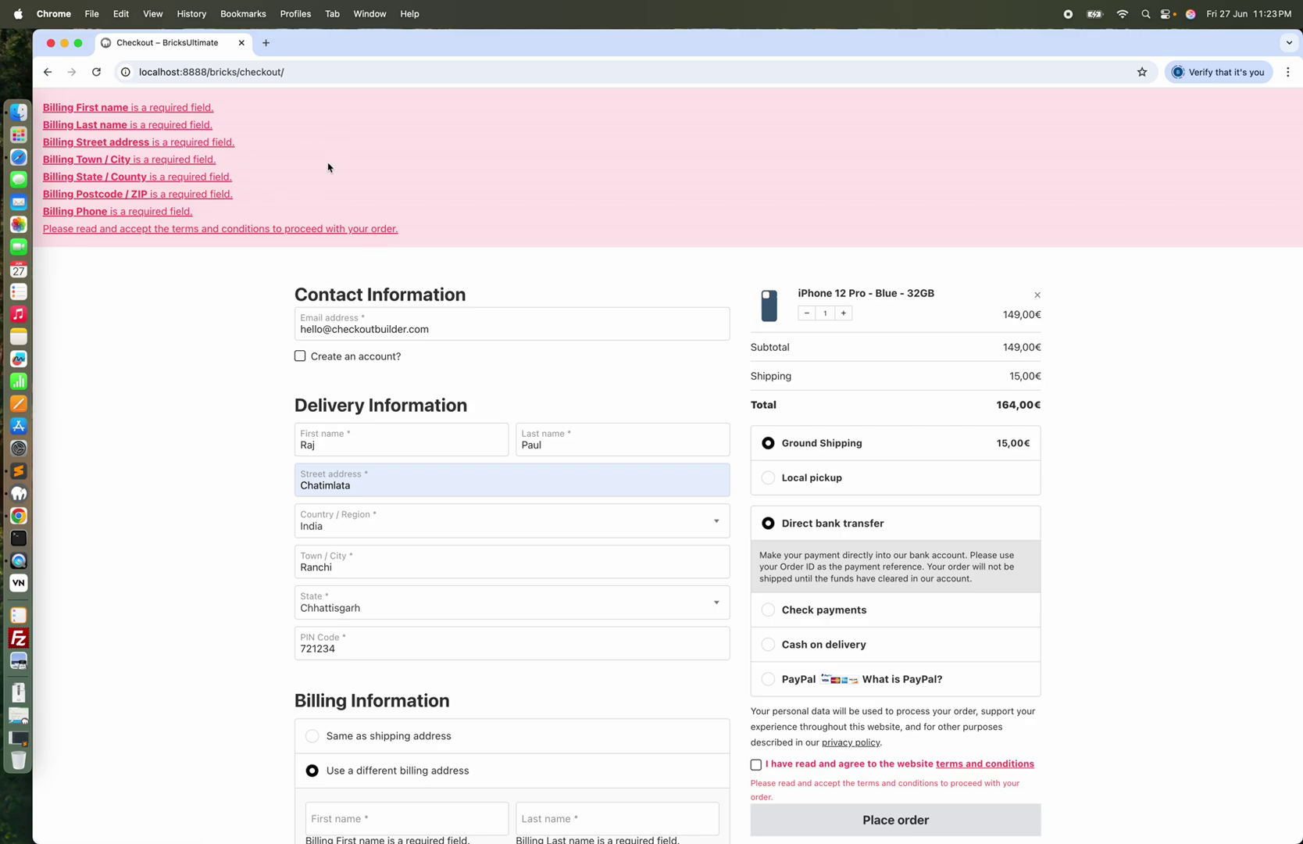
pyautogui.scroll(-5, 375, 273)
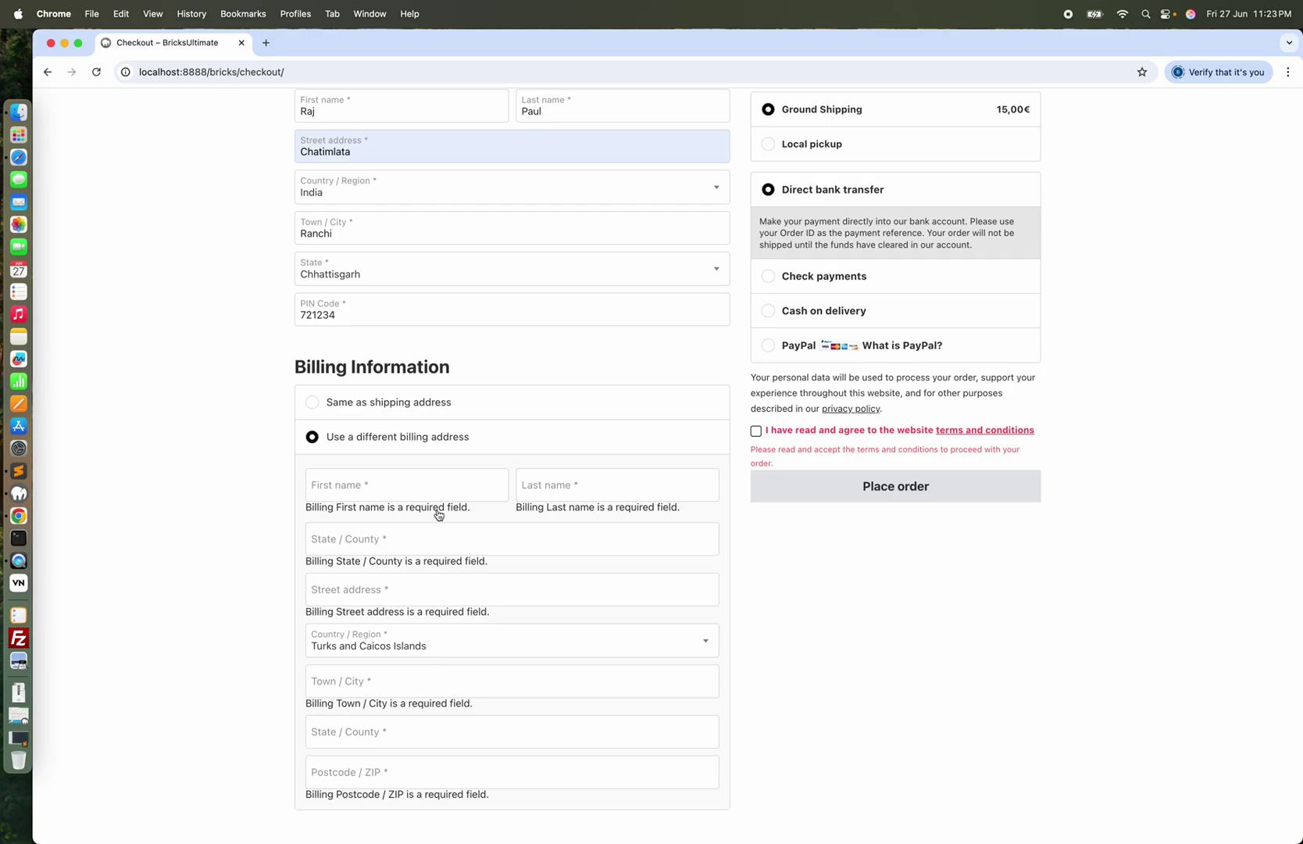
pyautogui.click(19, 157)
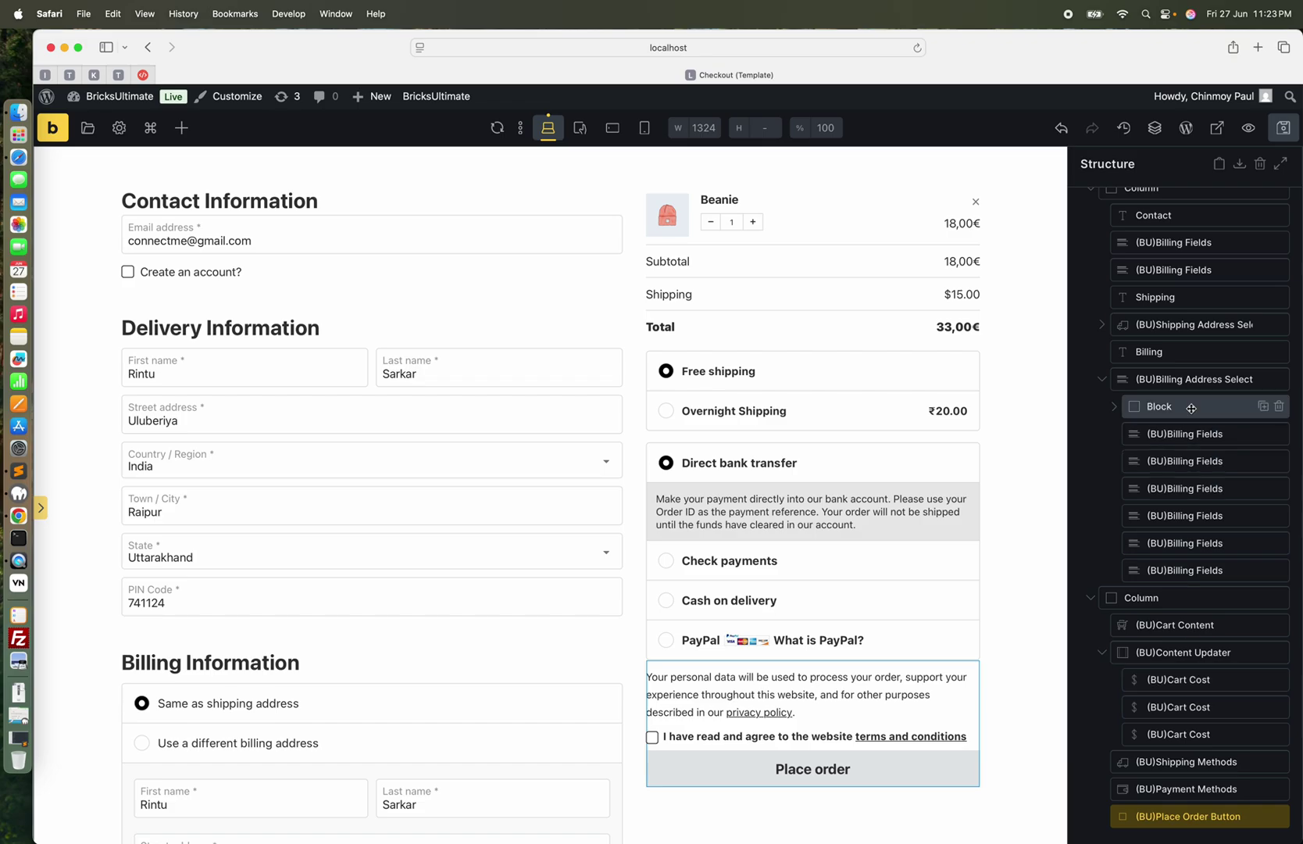
# Give the Billing Address Select inline error messages font size 12 and colour #ff5964, then save the template
pyautogui.click(1201, 381)
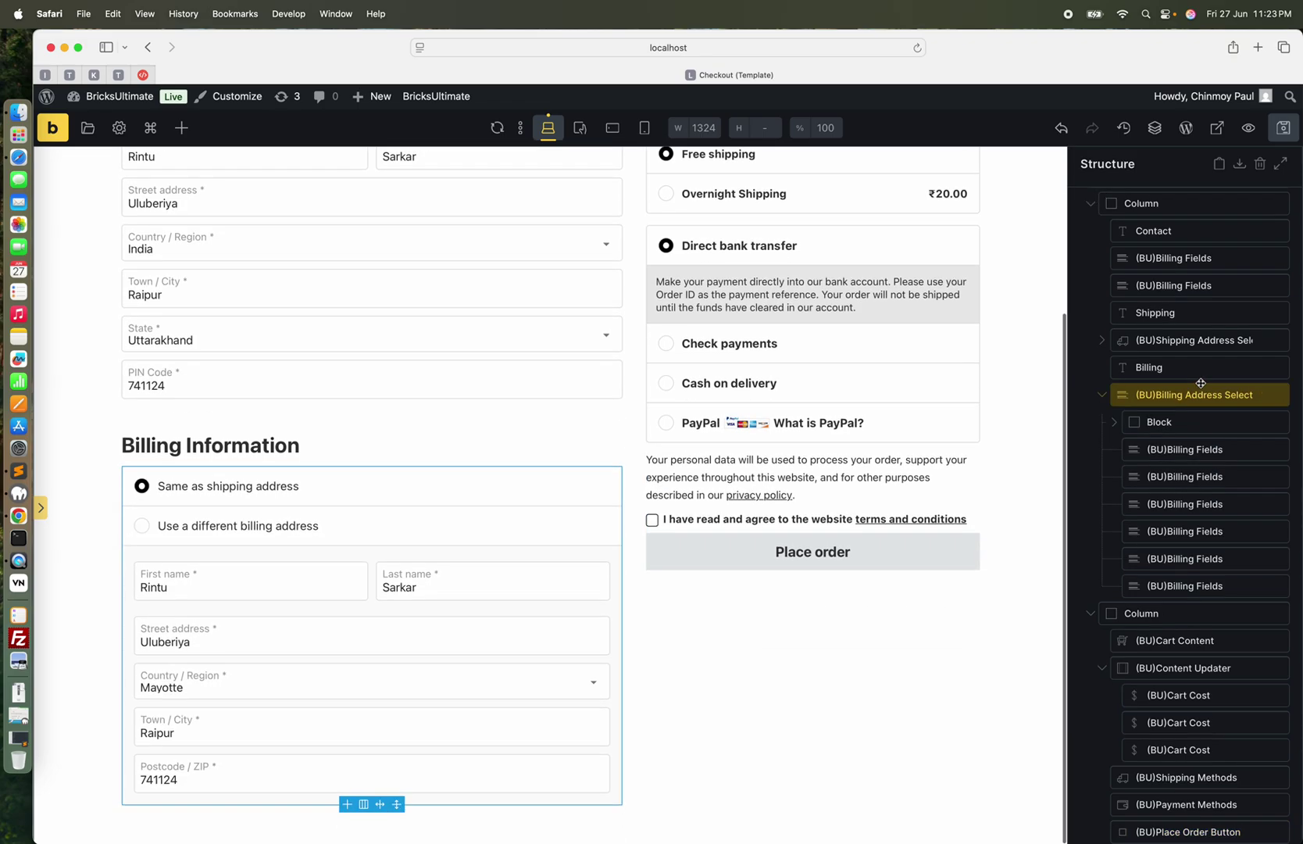
pyautogui.click(41, 507)
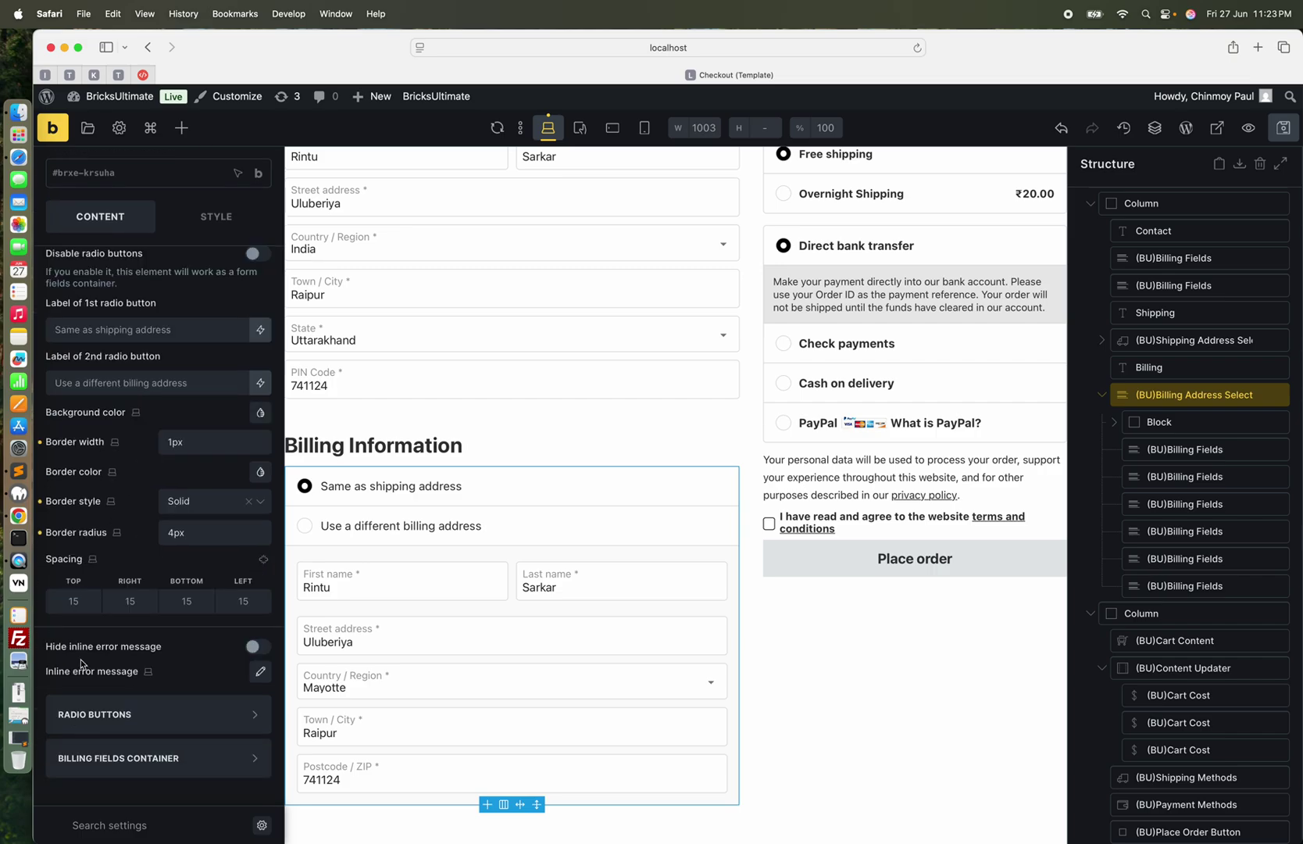
pyautogui.click(260, 671)
pyautogui.scroll(-5, 178, 687)
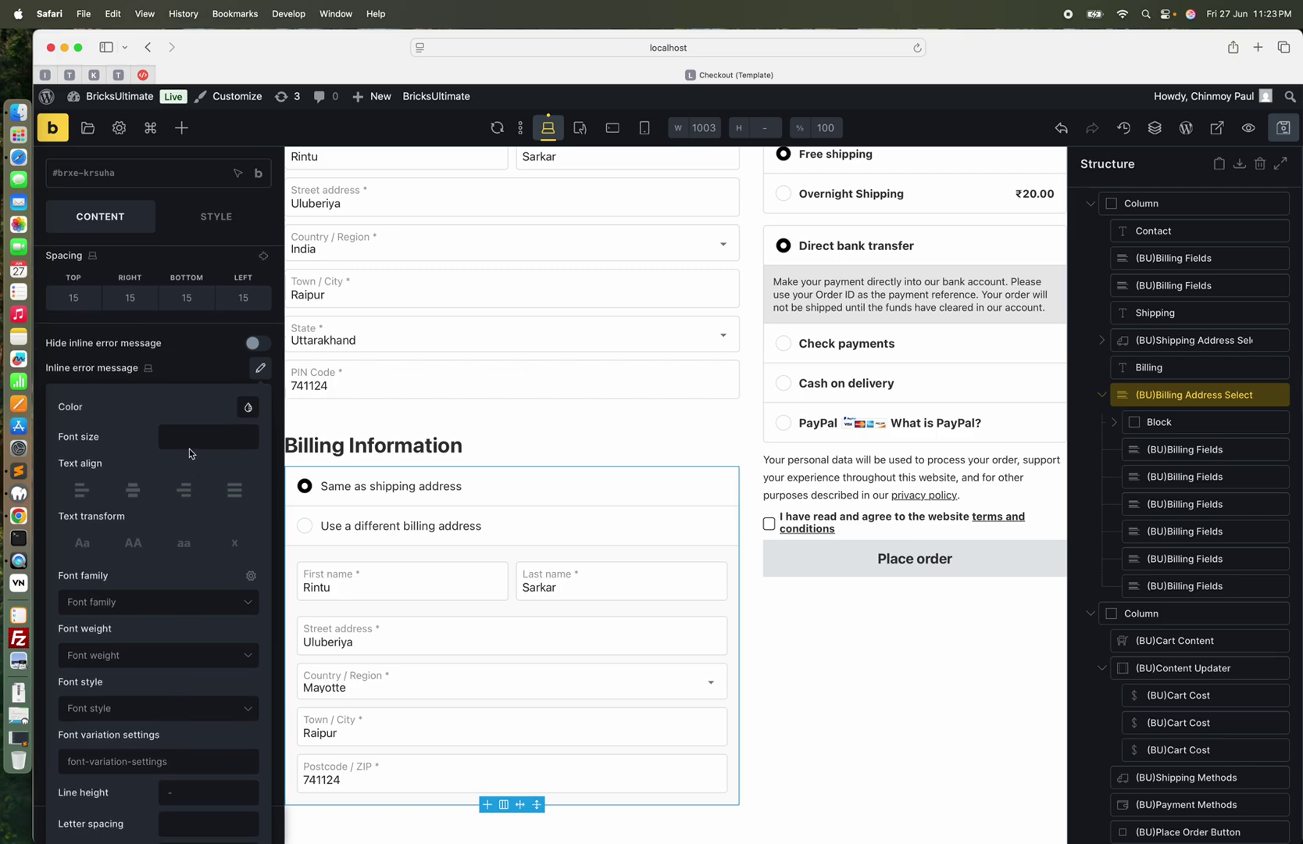
pyautogui.click(187, 439)
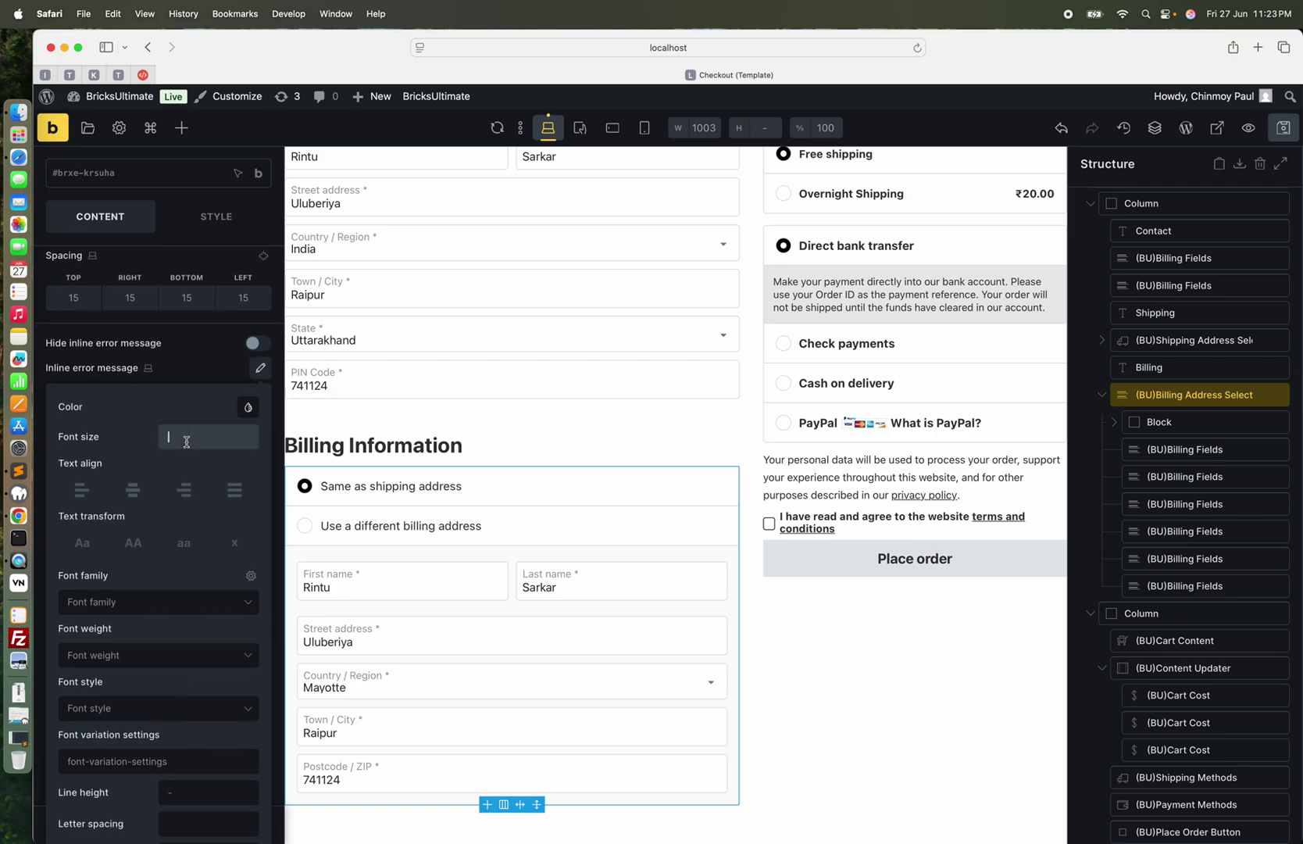
pyautogui.write('12')
pyautogui.click(248, 406)
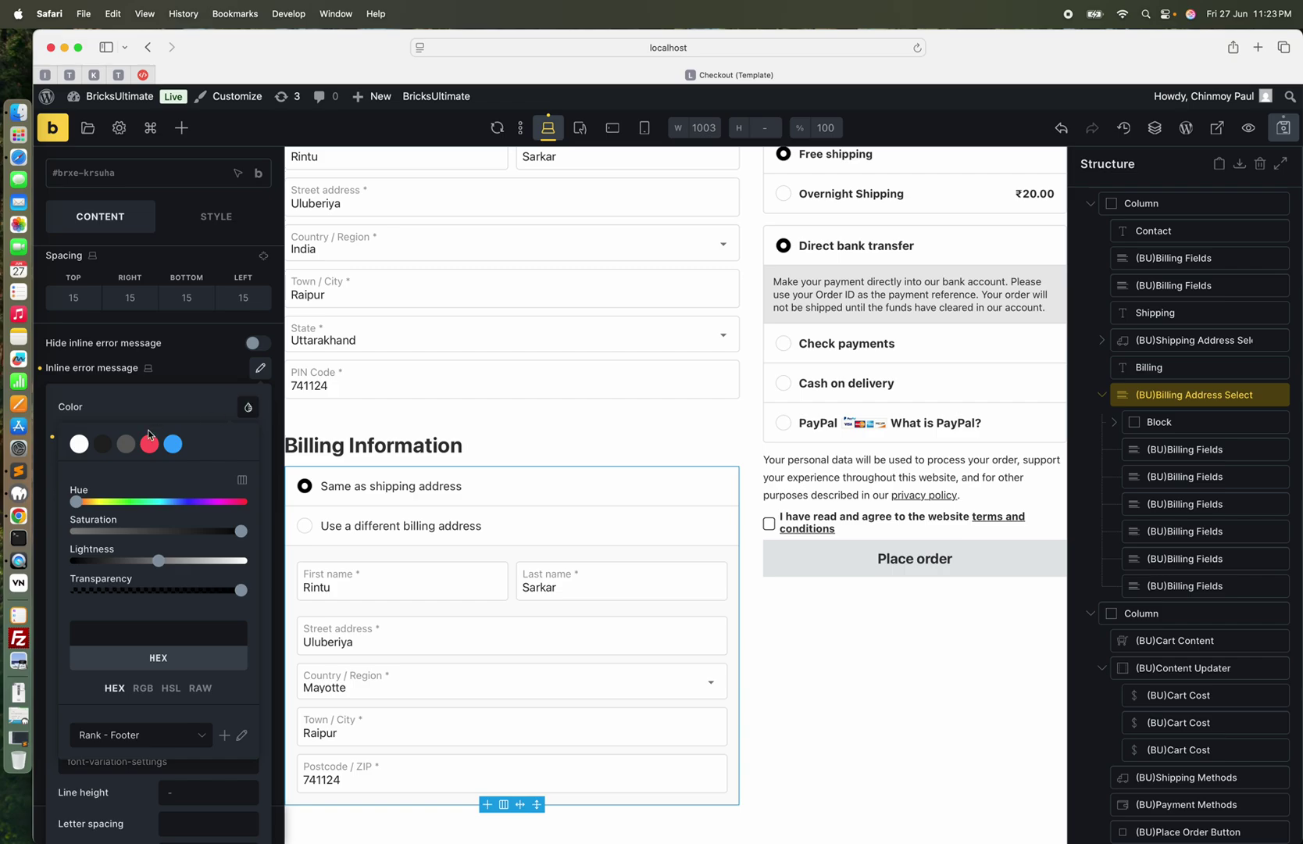
pyautogui.click(149, 444)
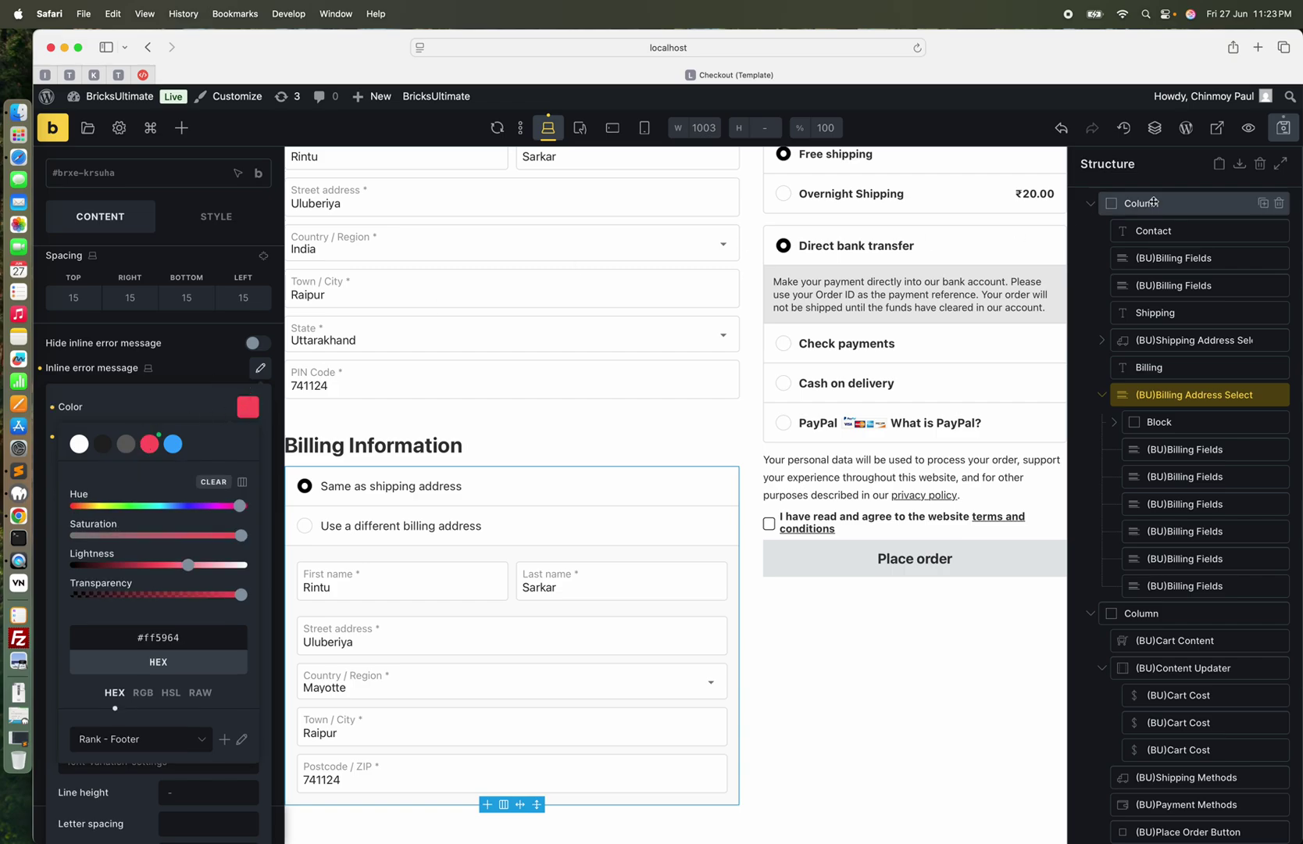
pyautogui.click(1280, 131)
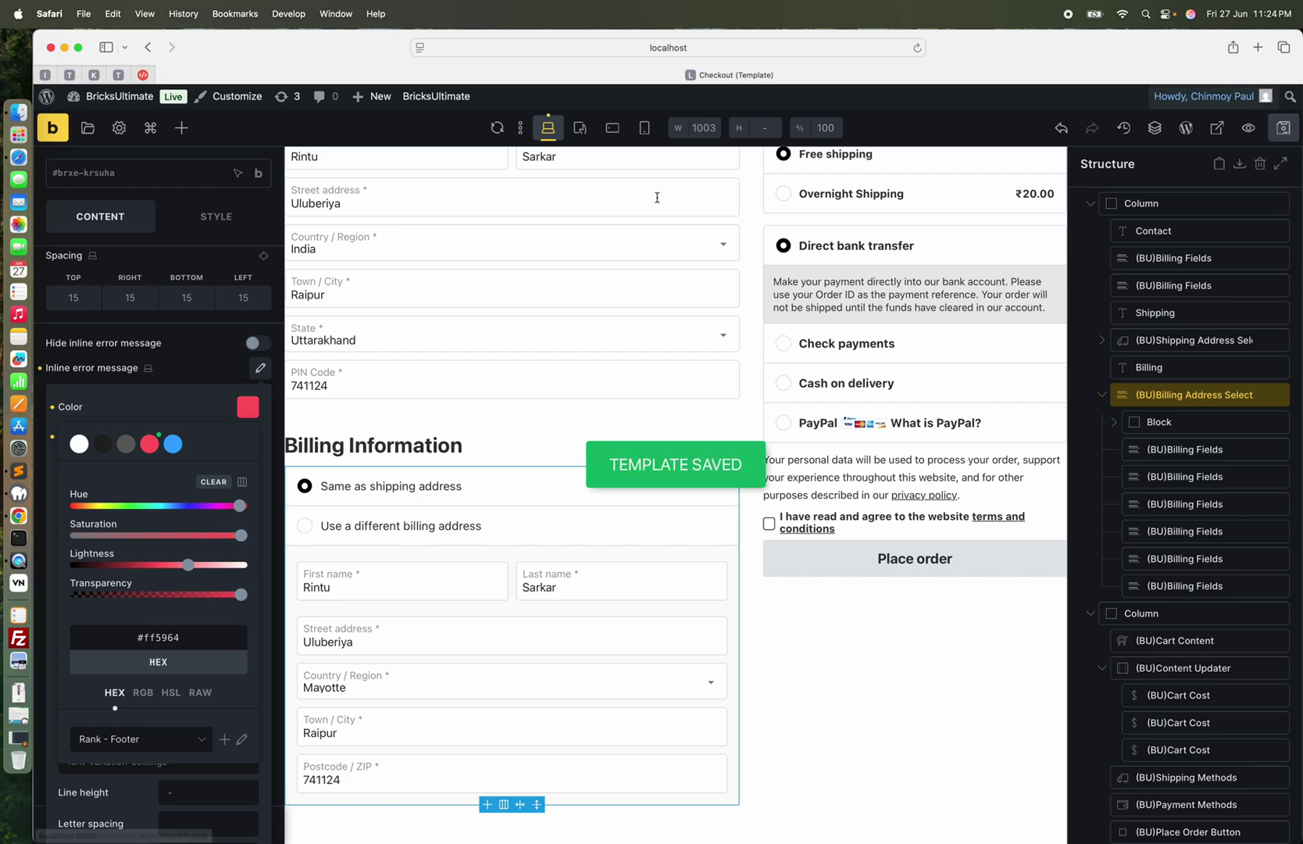
pyautogui.click(15, 520)
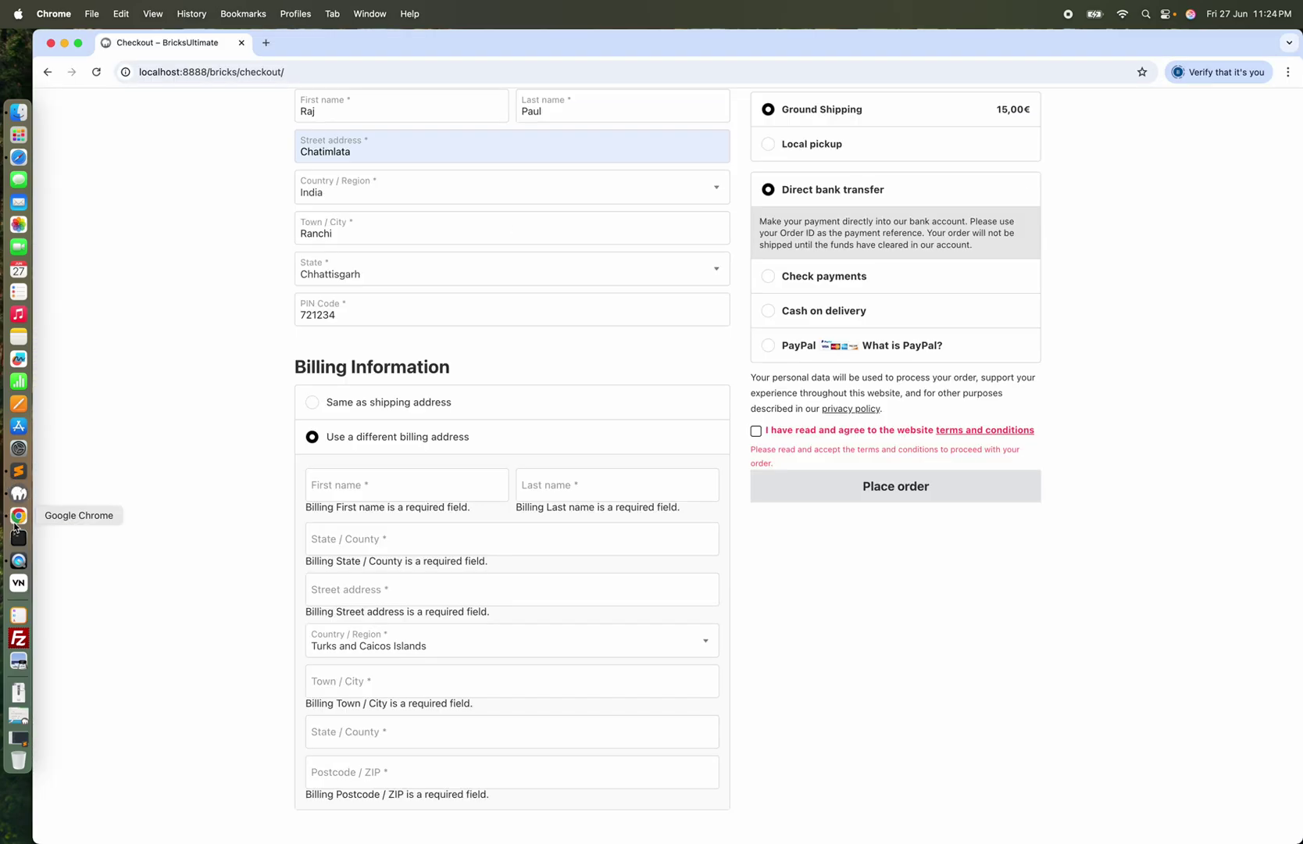
# Reload checkout and place an order with an empty different billing address to see errors, then revert to same as shipping
pyautogui.click(96, 72)
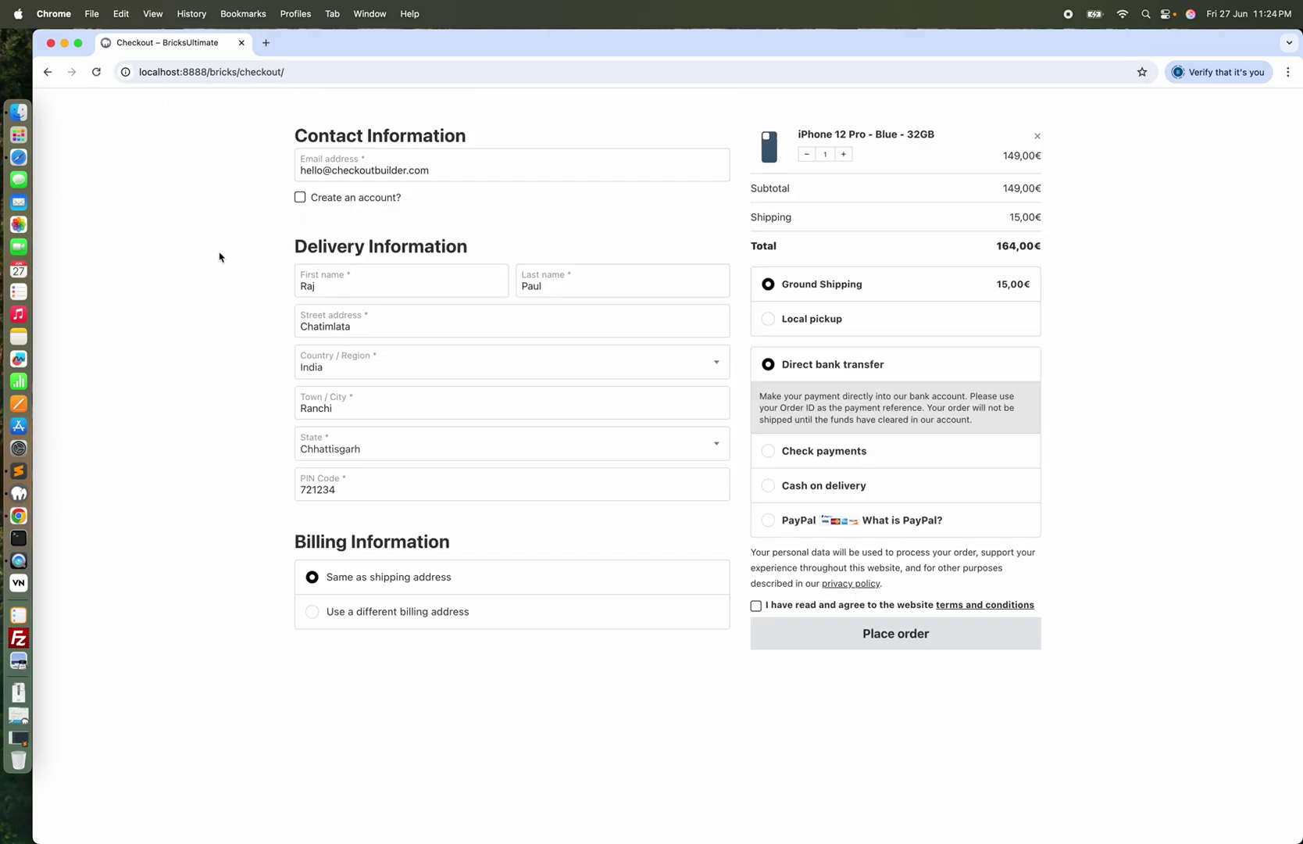
pyautogui.click(329, 613)
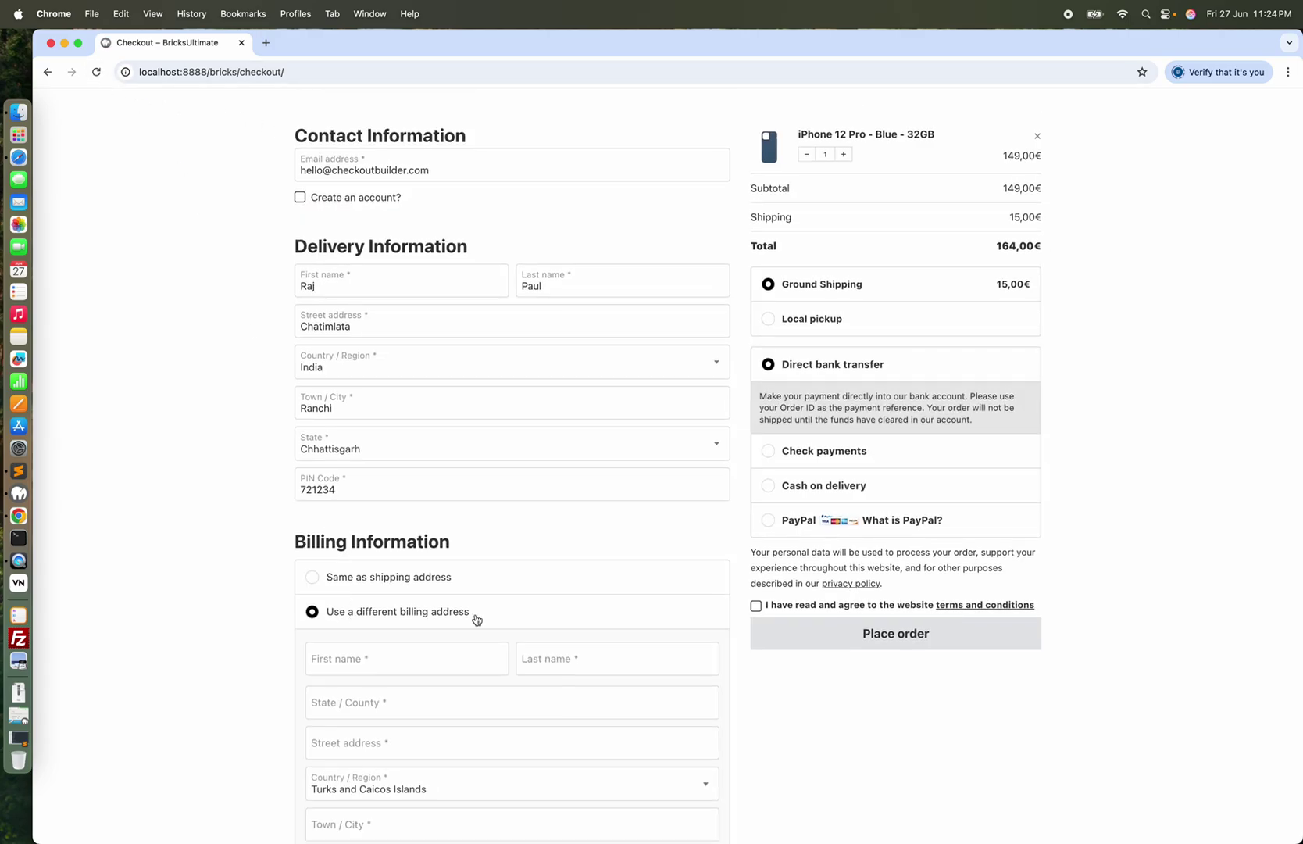
pyautogui.click(863, 636)
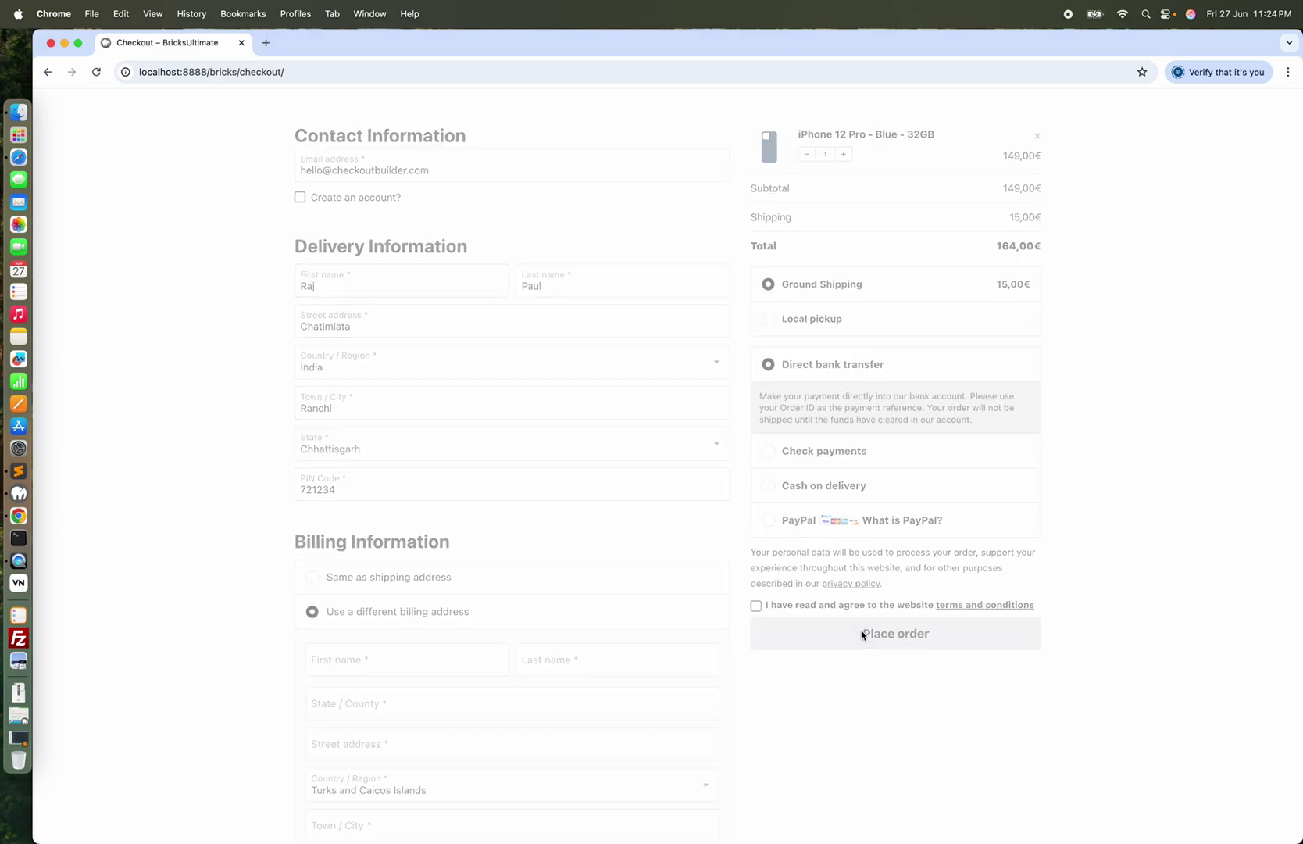
pyautogui.scroll(-5, 743, 679)
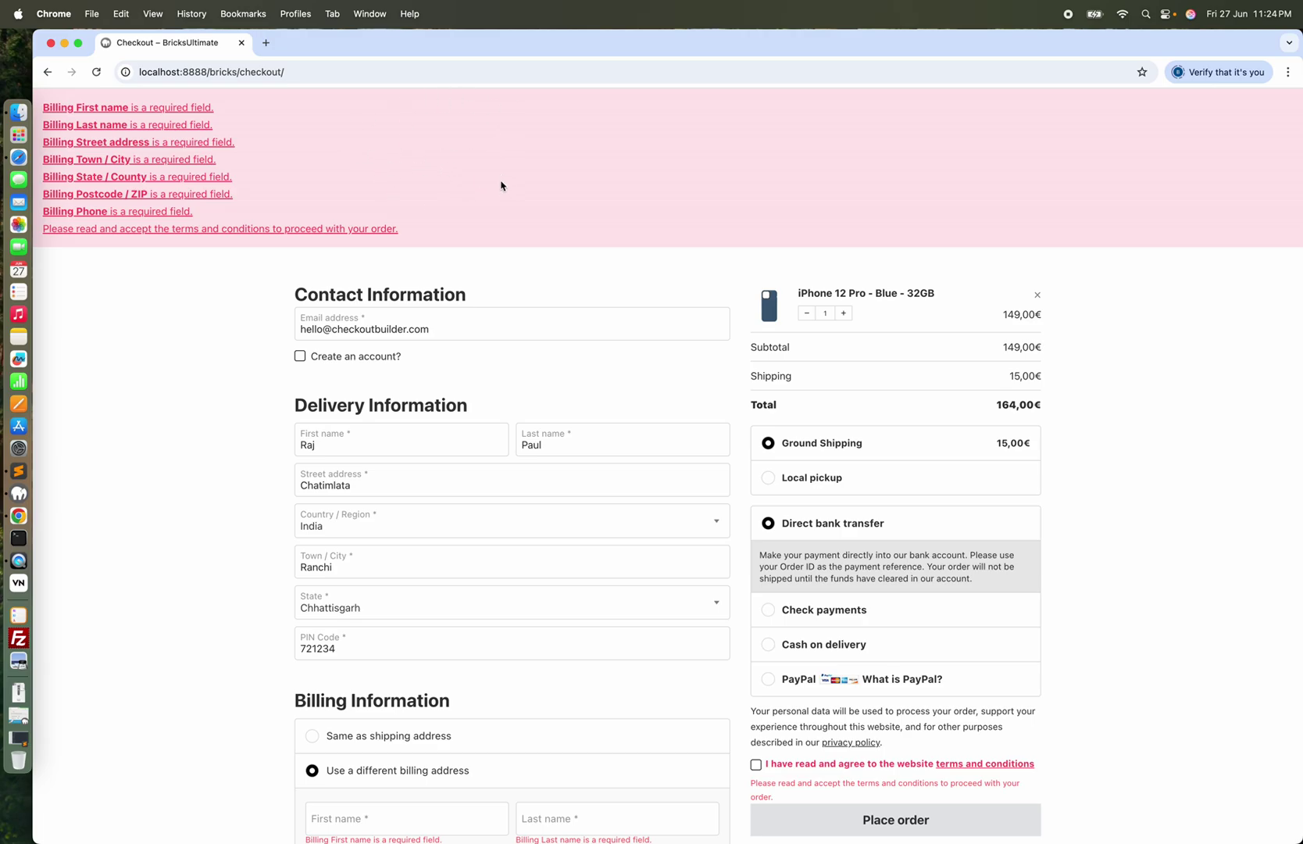
pyautogui.scroll(-8, 502, 185)
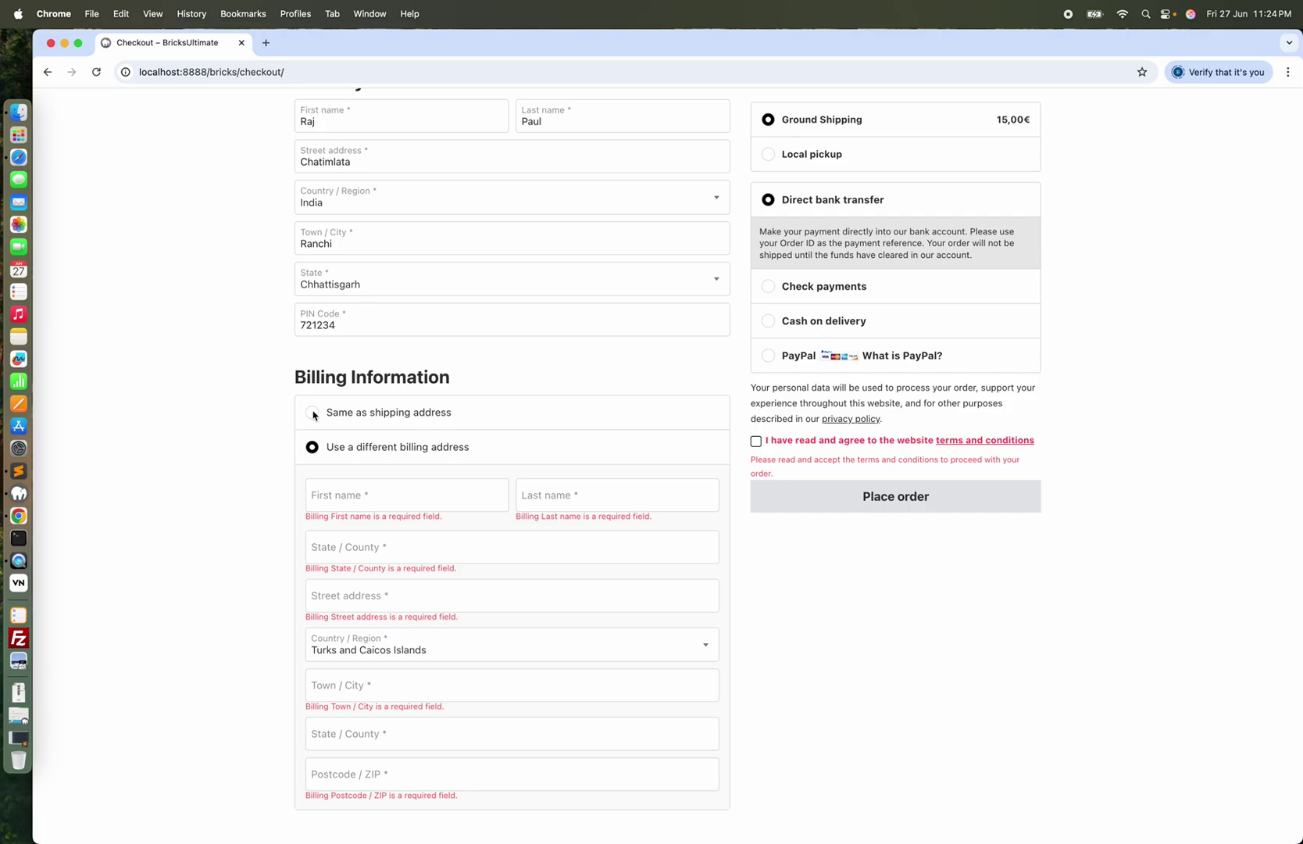
pyautogui.click(401, 422)
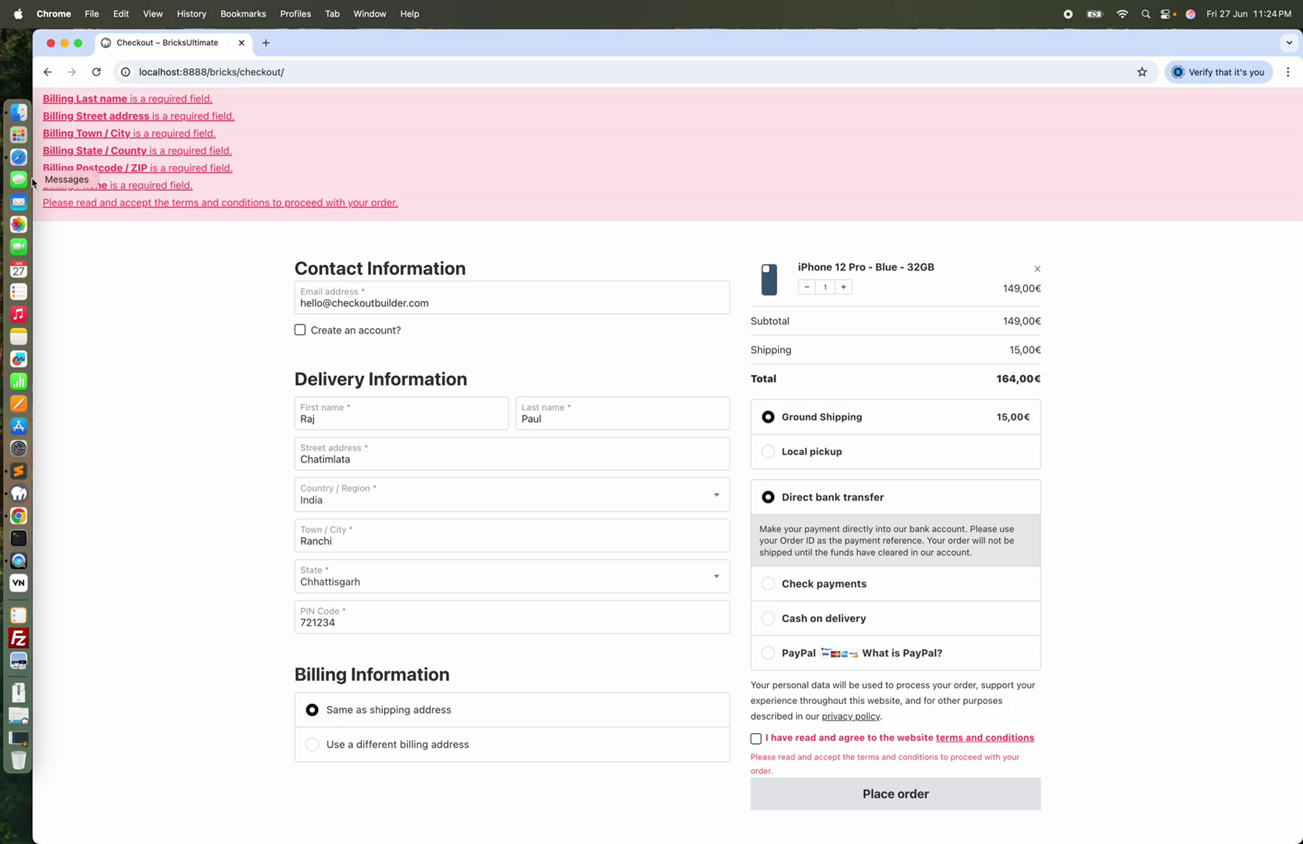
pyautogui.click(18, 157)
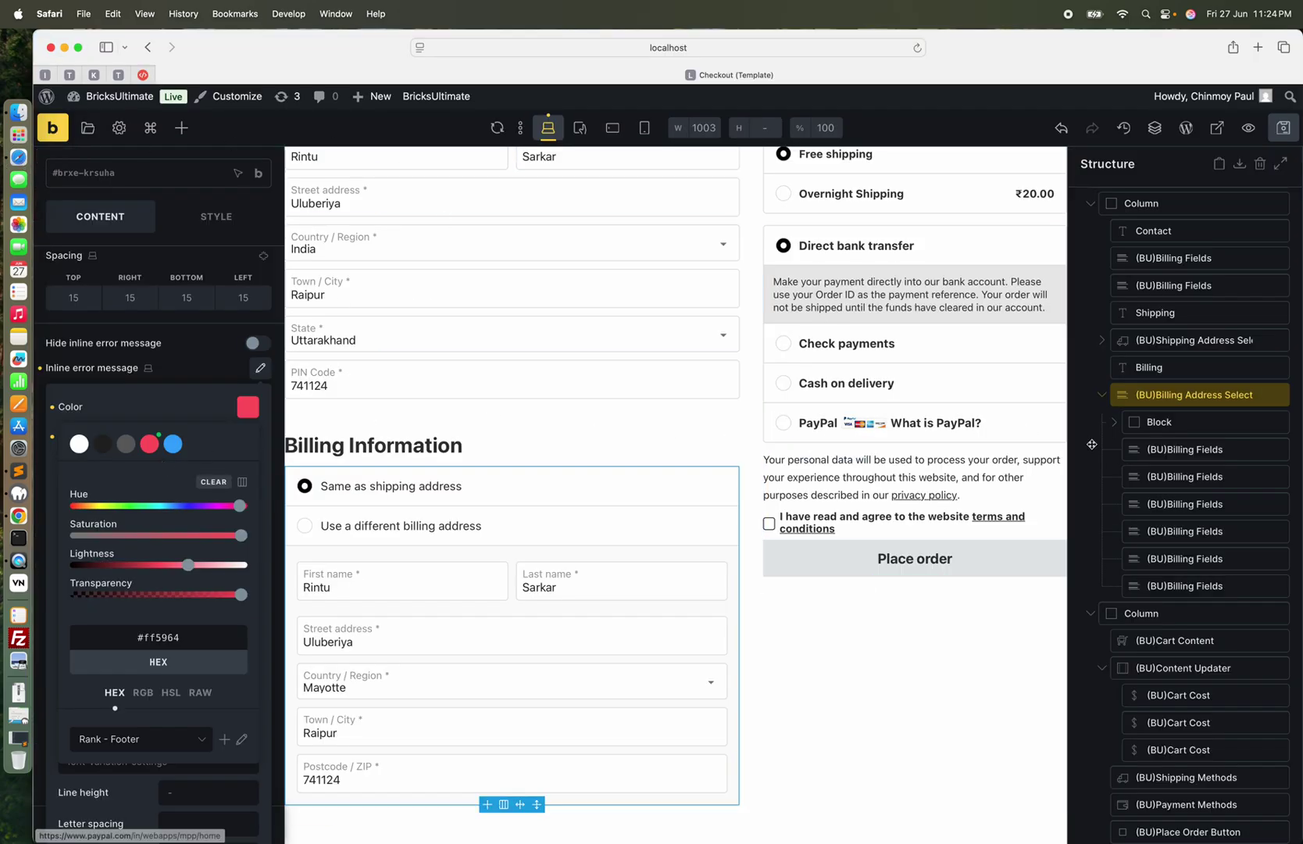
# Change the first billing radio button label to 'Same as delivery address' and save the template
pyautogui.click(1213, 396)
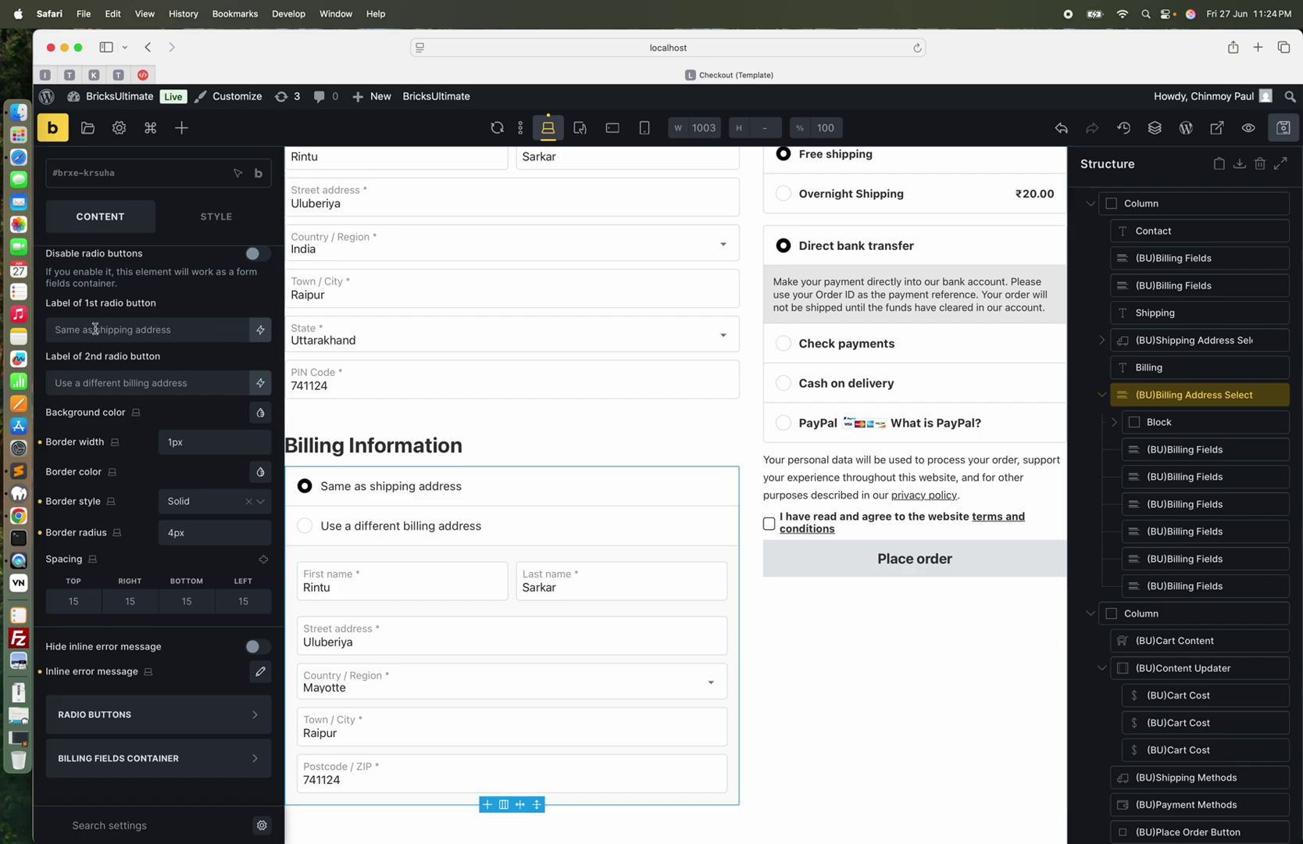
pyautogui.scroll(3, 152, 347)
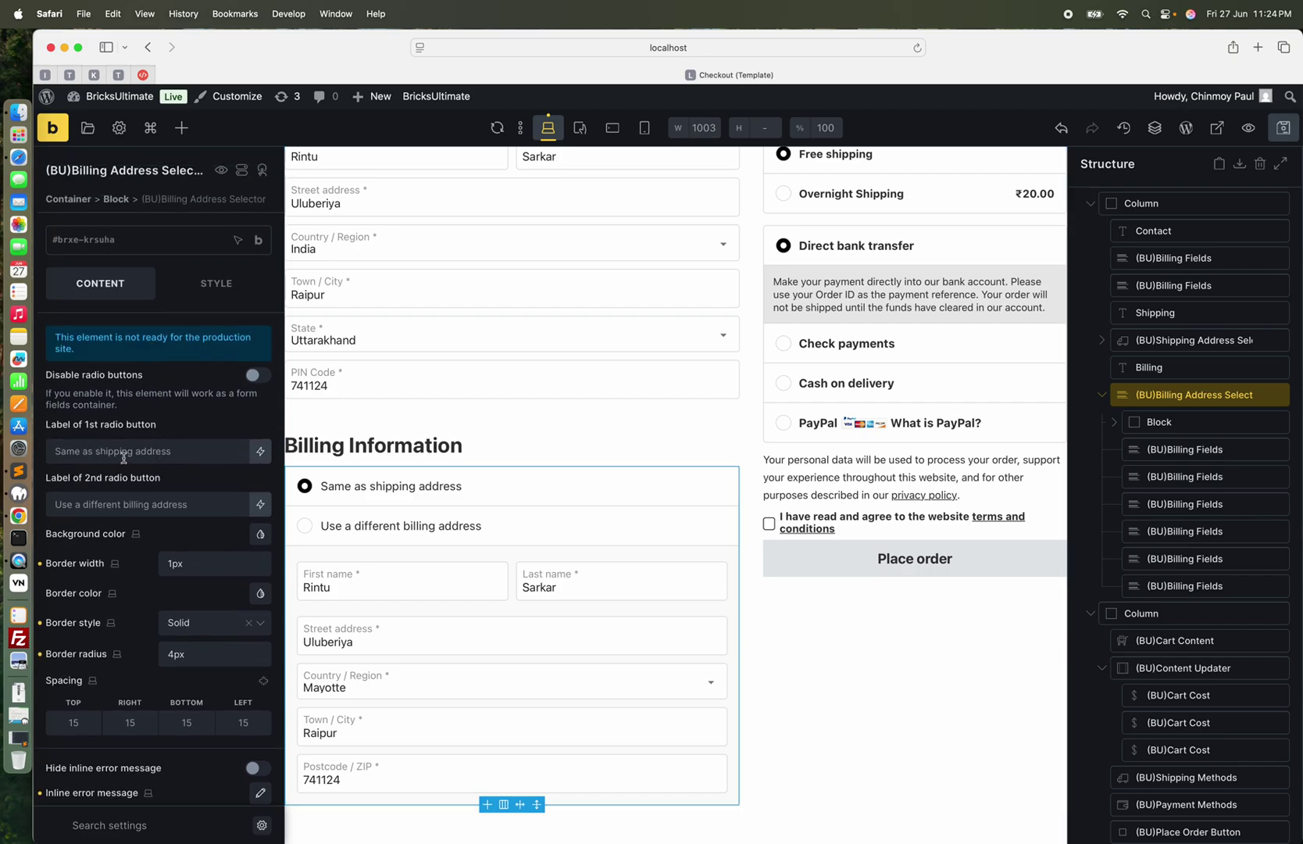
pyautogui.click(124, 453)
pyautogui.write('Same ')
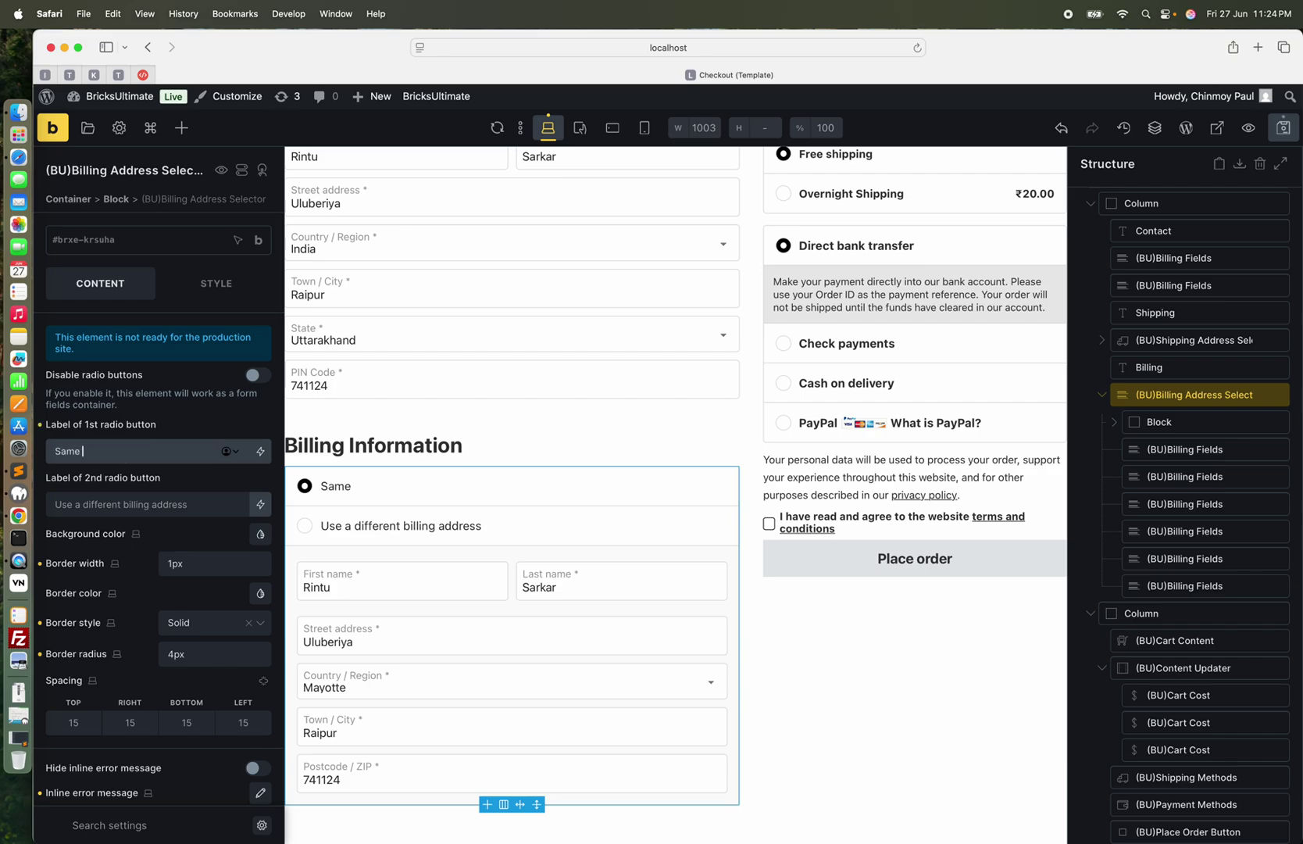
pyautogui.write('as delivery address')
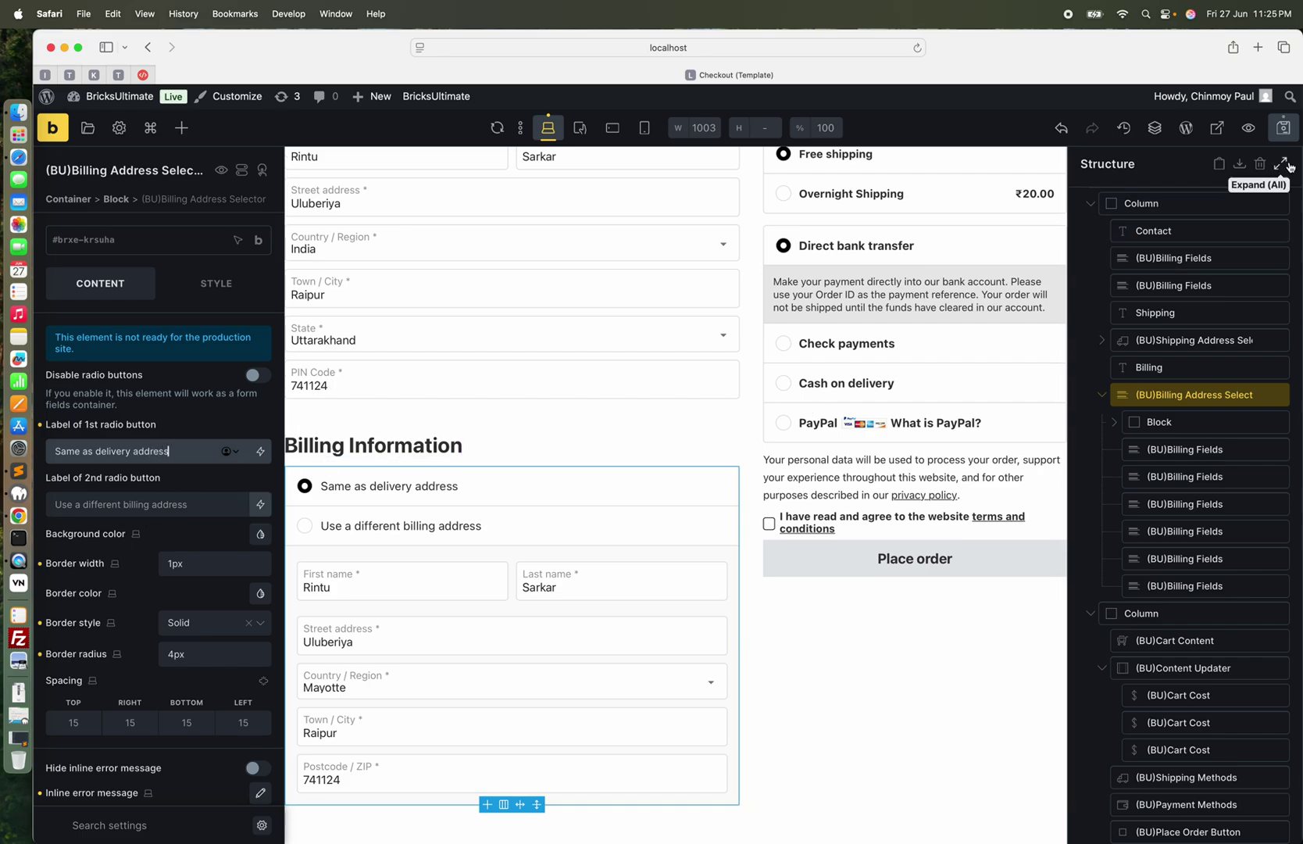
pyautogui.click(1288, 131)
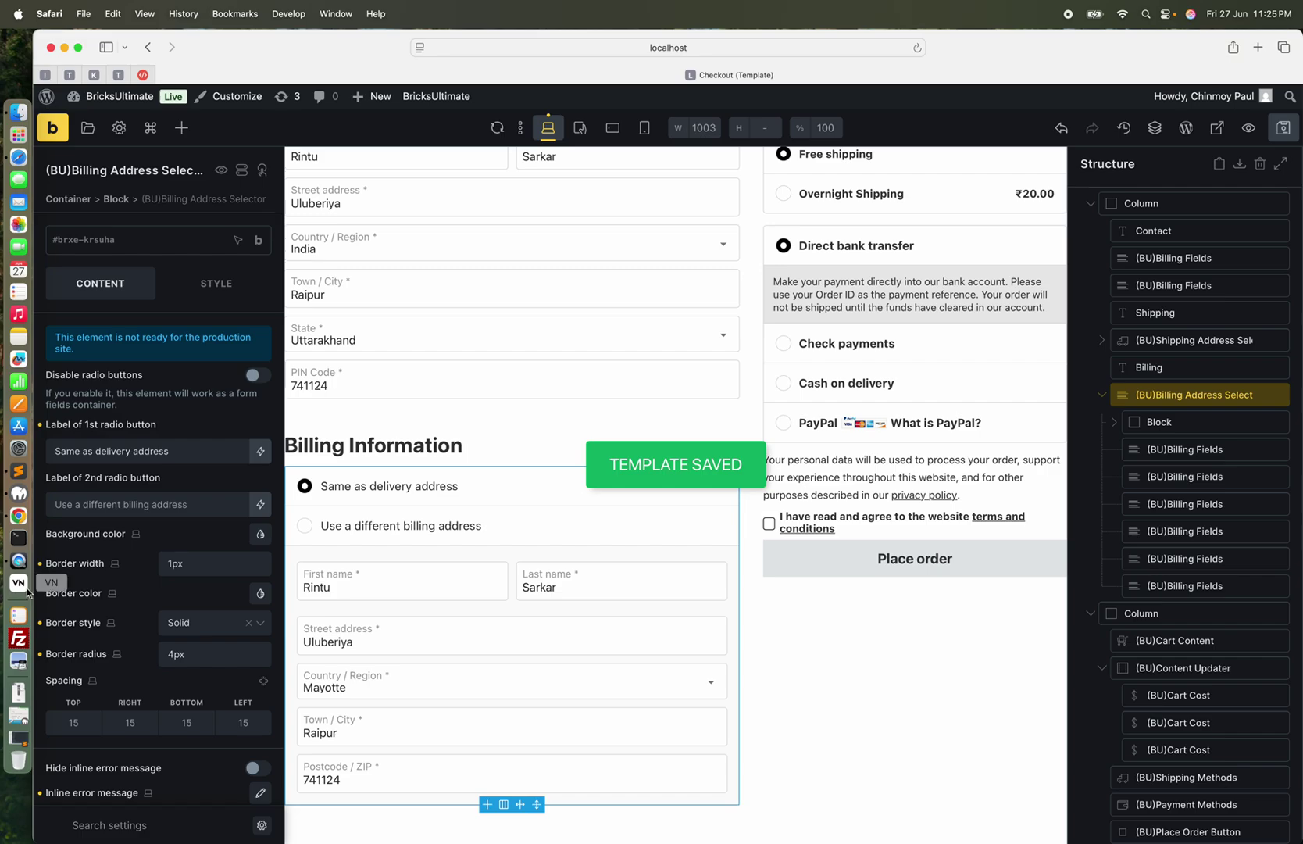
pyautogui.click(16, 522)
# Reload the checkout to show the new label and place the test order
pyautogui.click(98, 73)
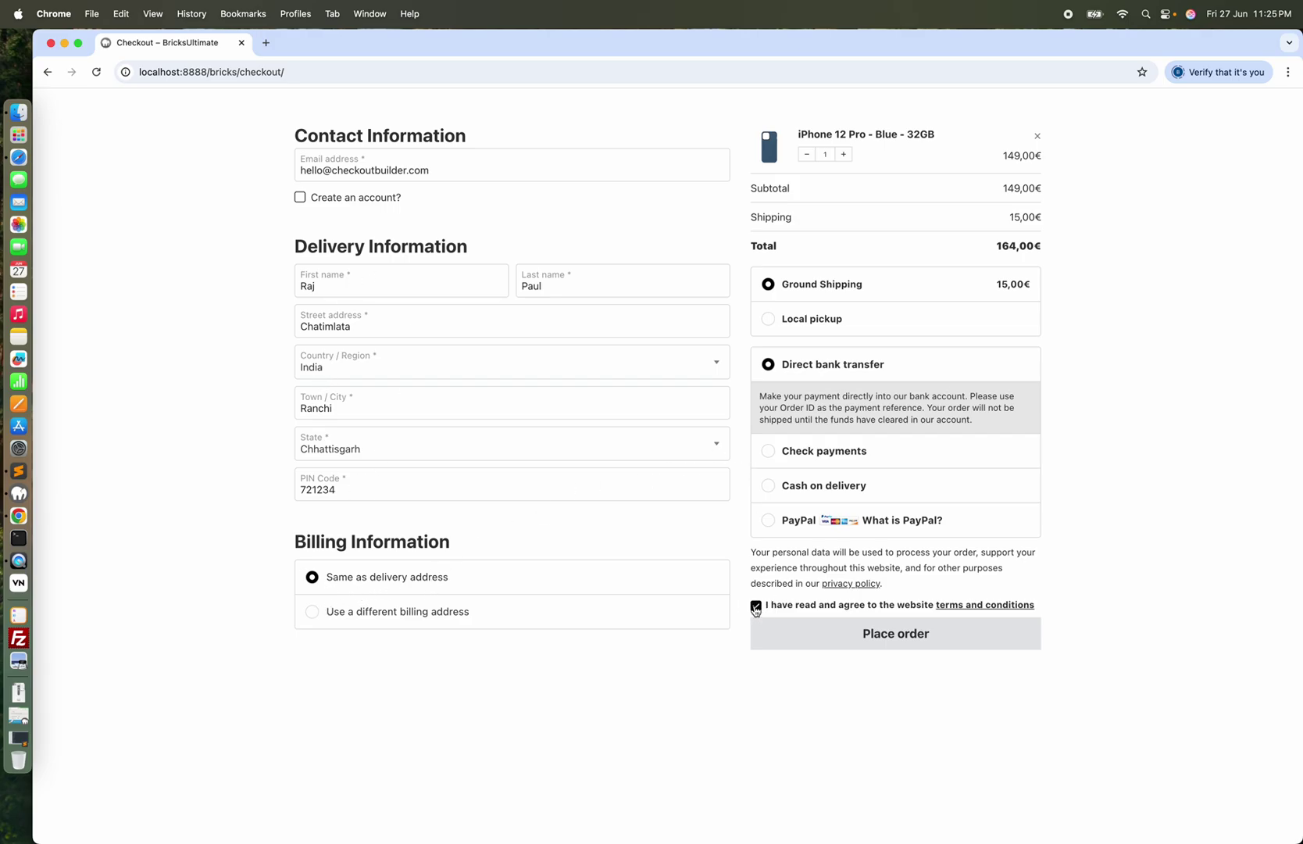
pyautogui.click(904, 634)
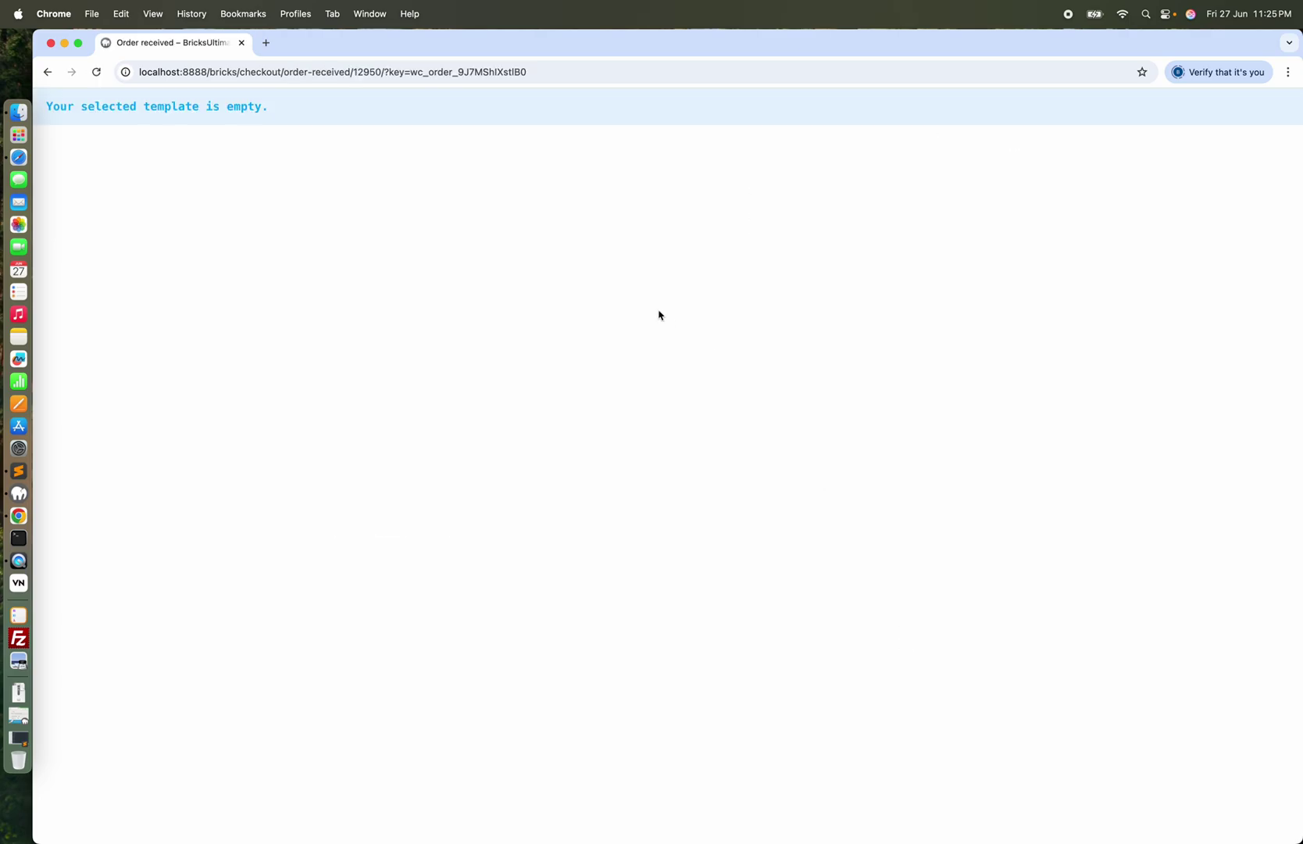
pyautogui.click(18, 158)
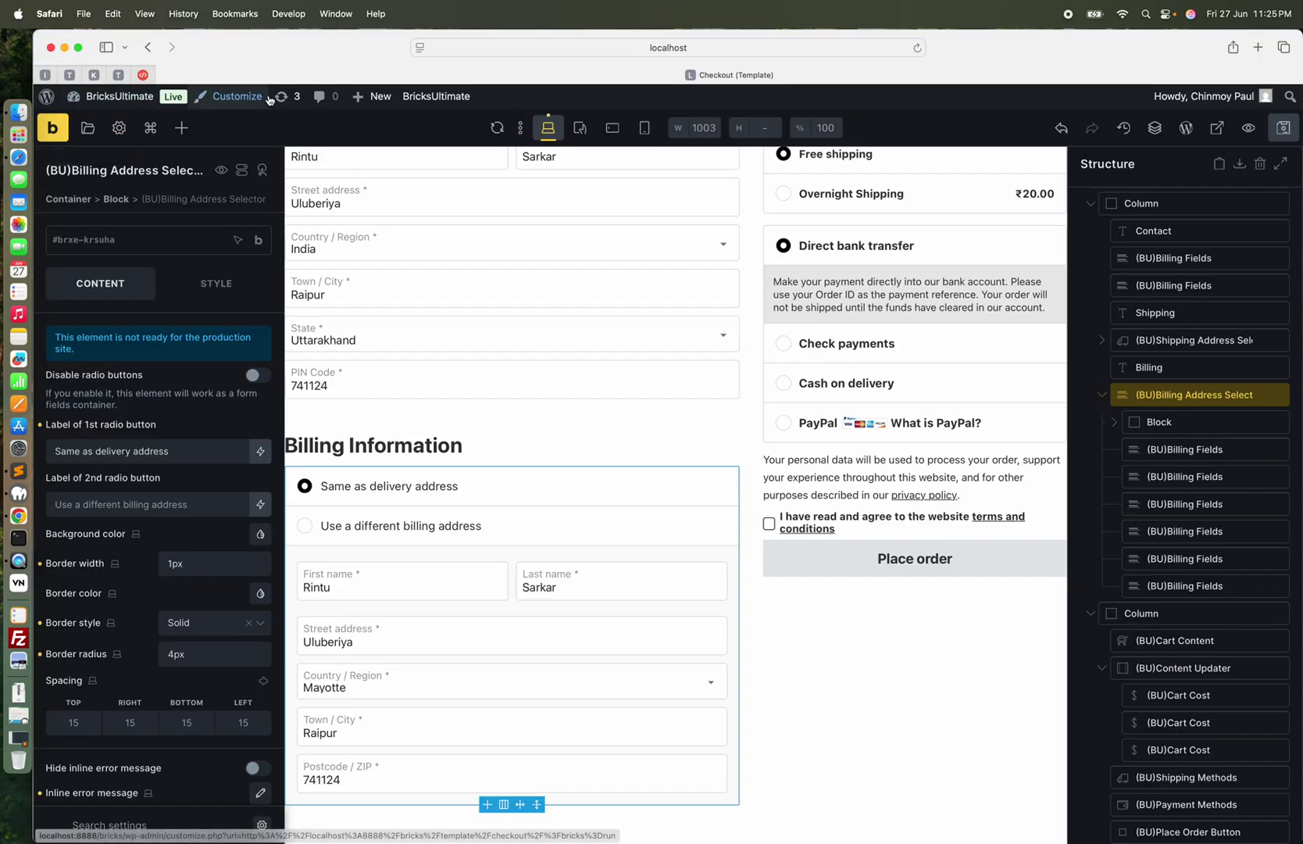
# Open the WordPress dashboard in a new tab from the admin bar
pyautogui.moveTo(117, 97)
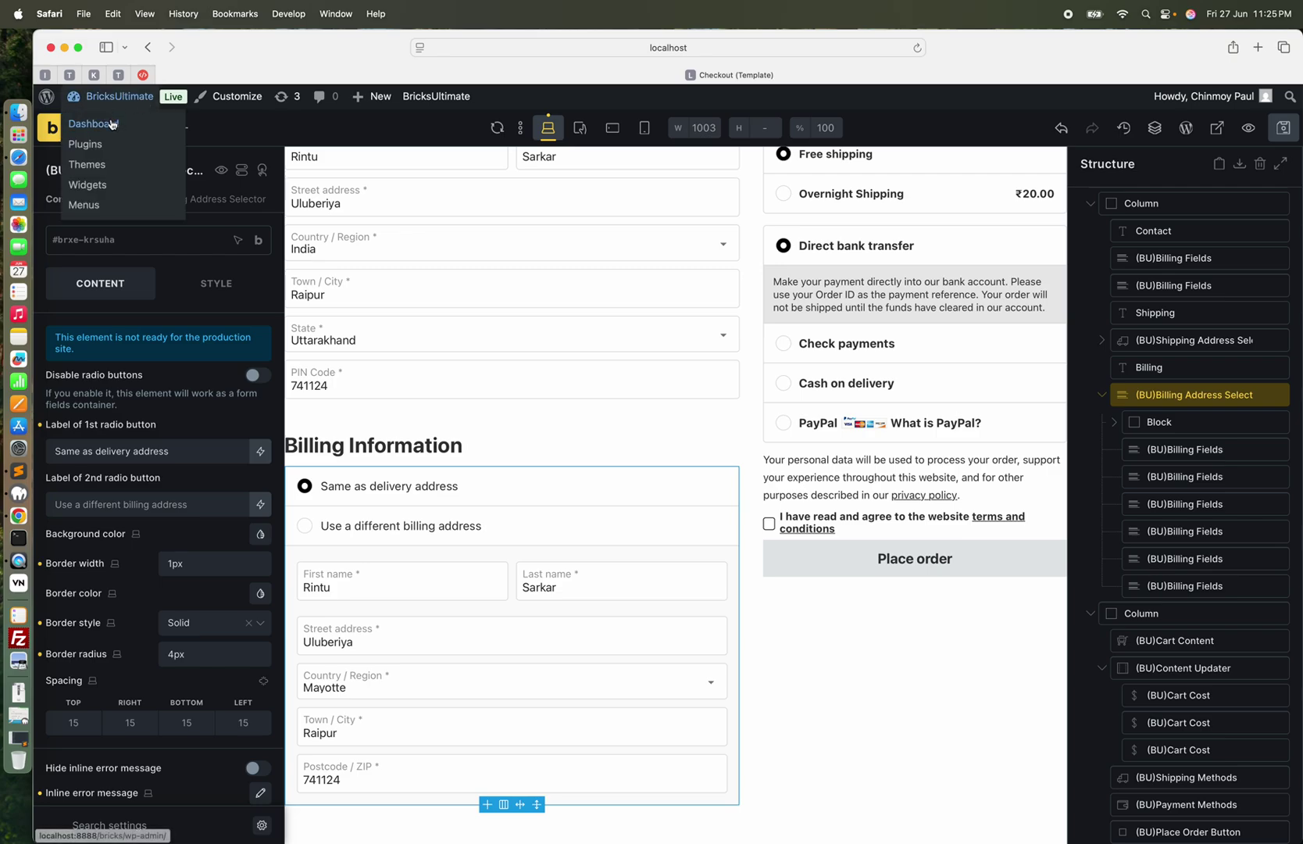
pyautogui.keyDown('super'); pyautogui.click(112, 124); pyautogui.keyUp('super')
pyautogui.click(907, 72)
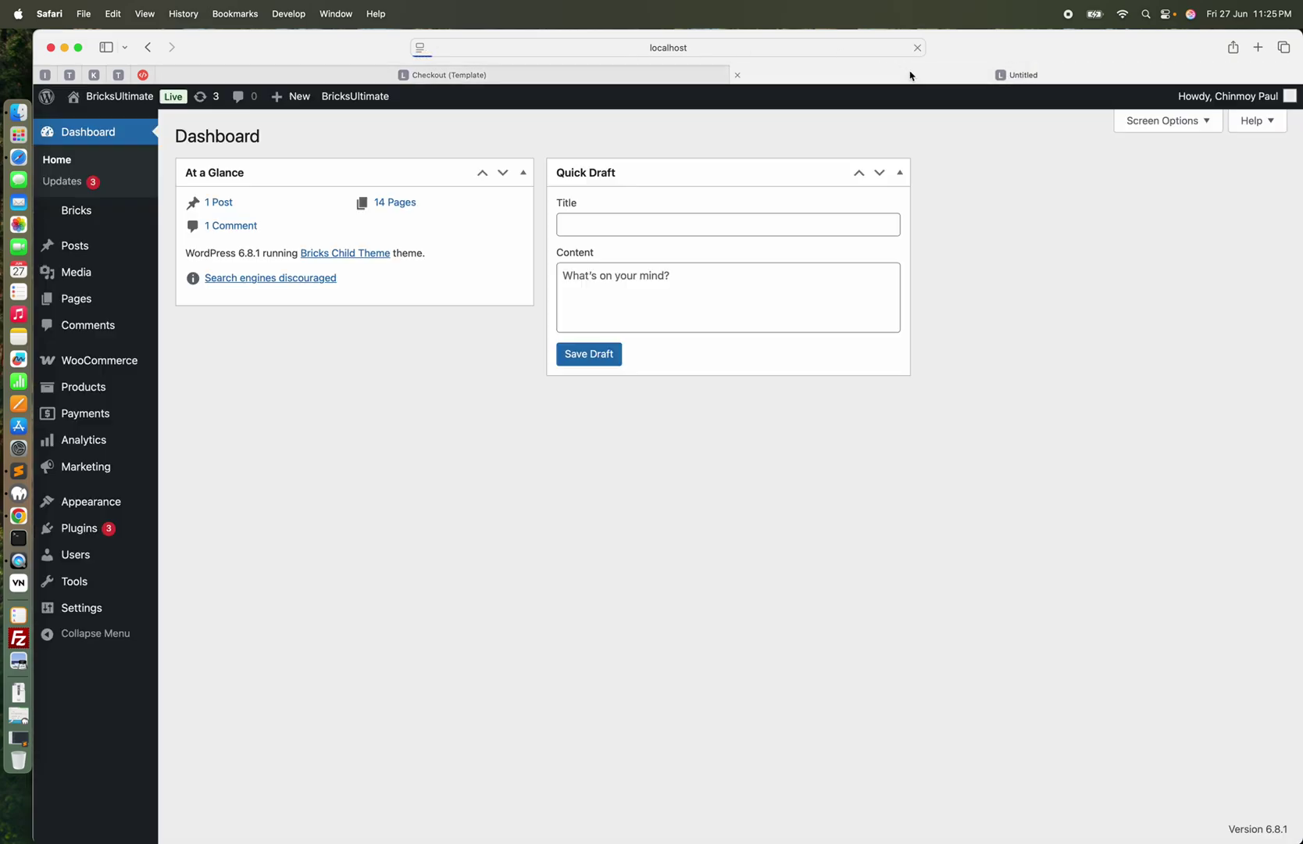
# Open the newest order (On hold, 164,00€) under WooCommerce > Orders and review its addresses
pyautogui.moveTo(102, 360)
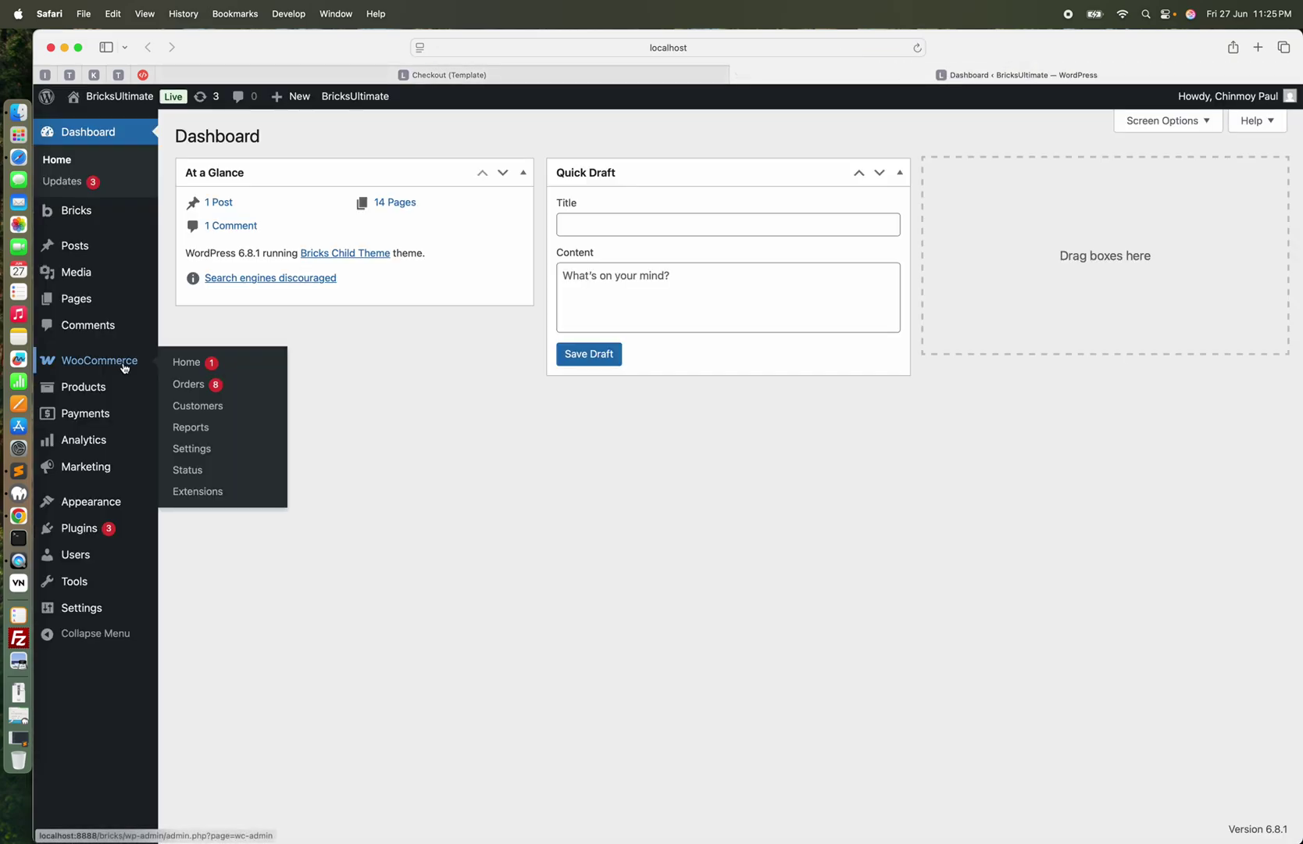
pyautogui.click(184, 384)
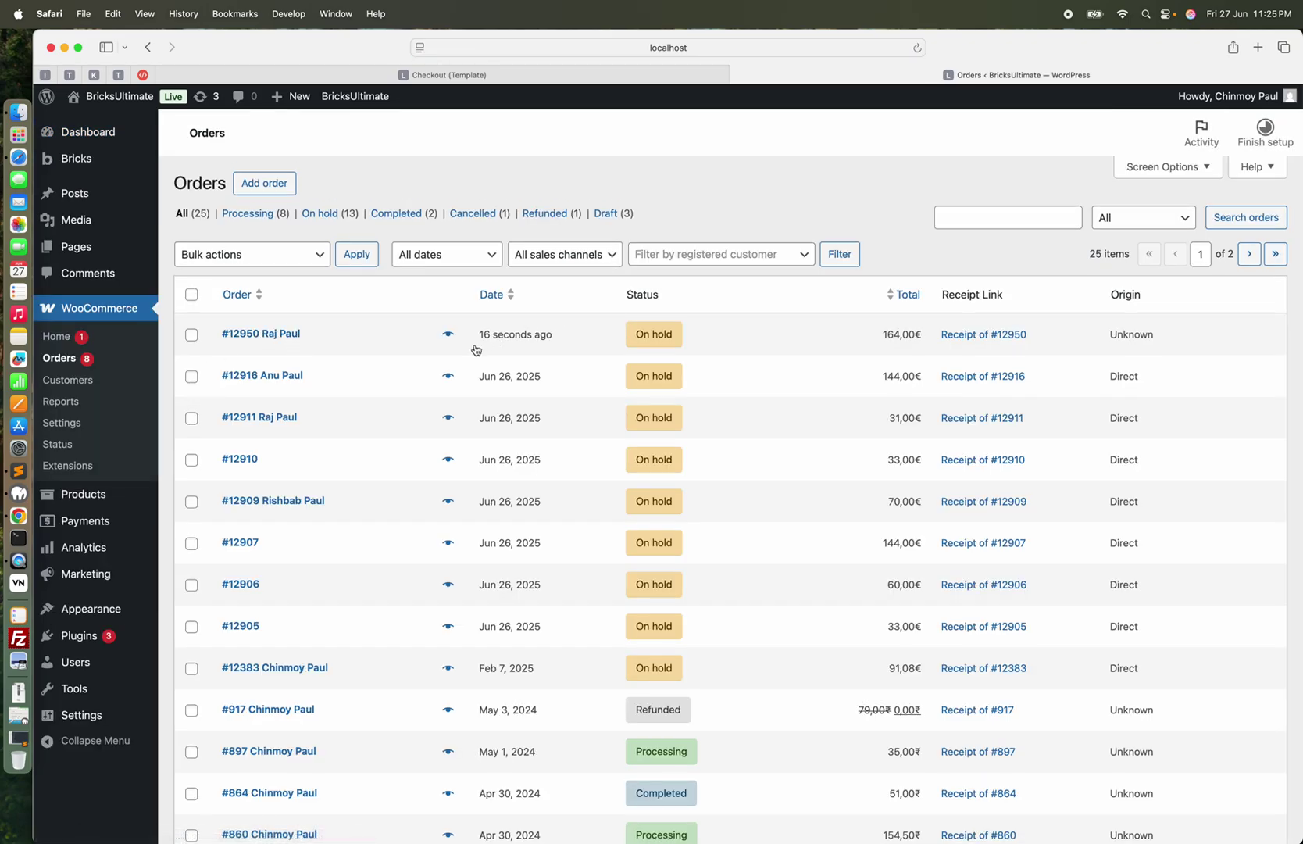
pyautogui.click(293, 335)
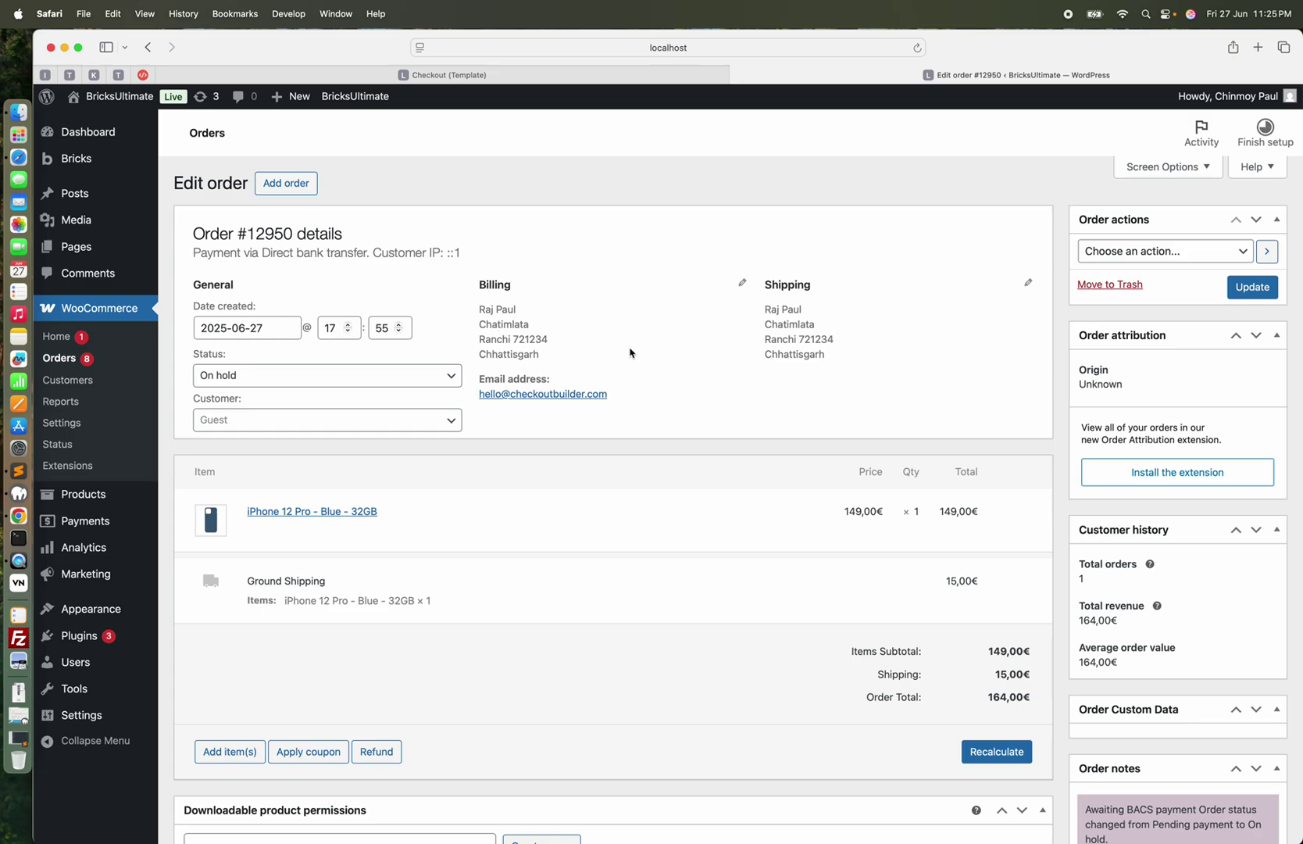
pyautogui.scroll(-2, 634, 344)
pyautogui.scroll(2, 637, 335)
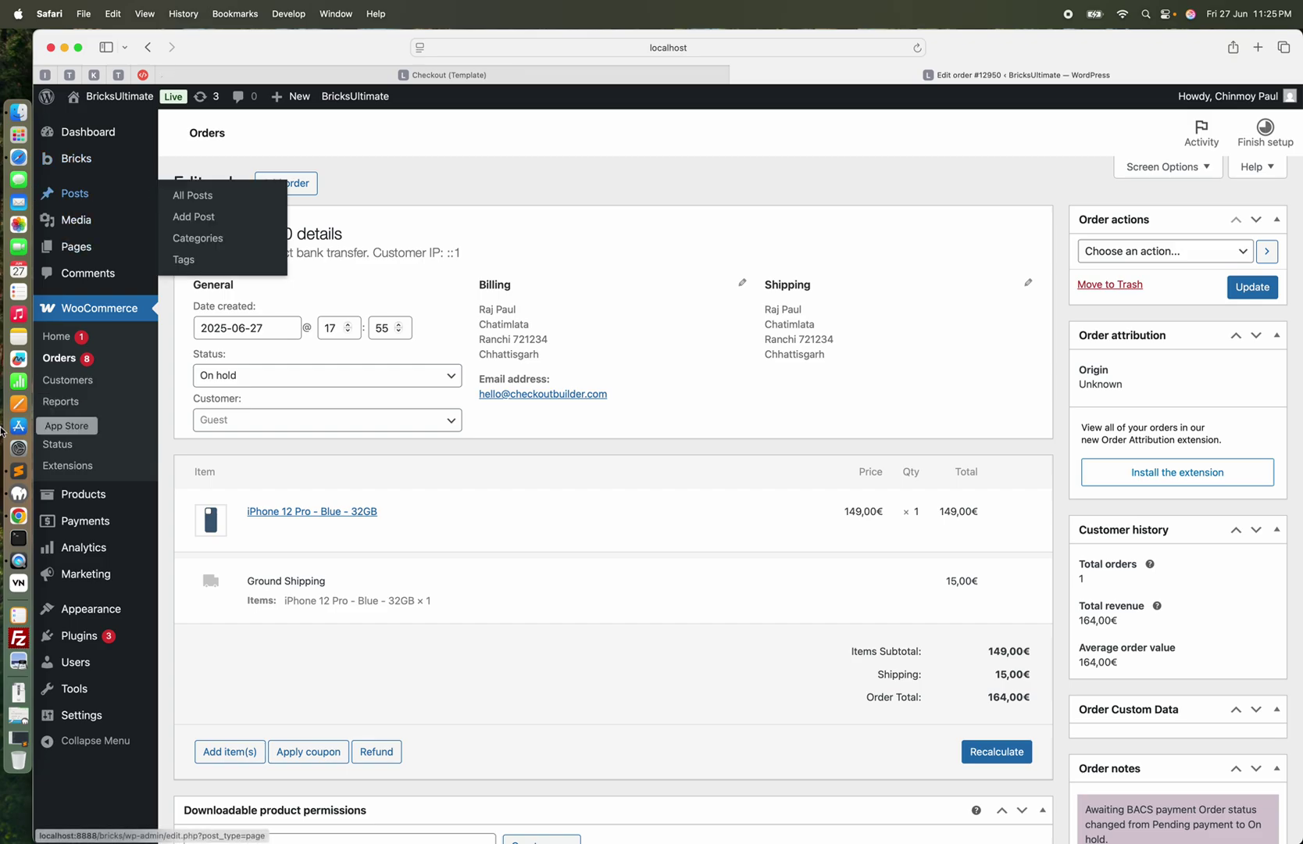
pyautogui.click(19, 516)
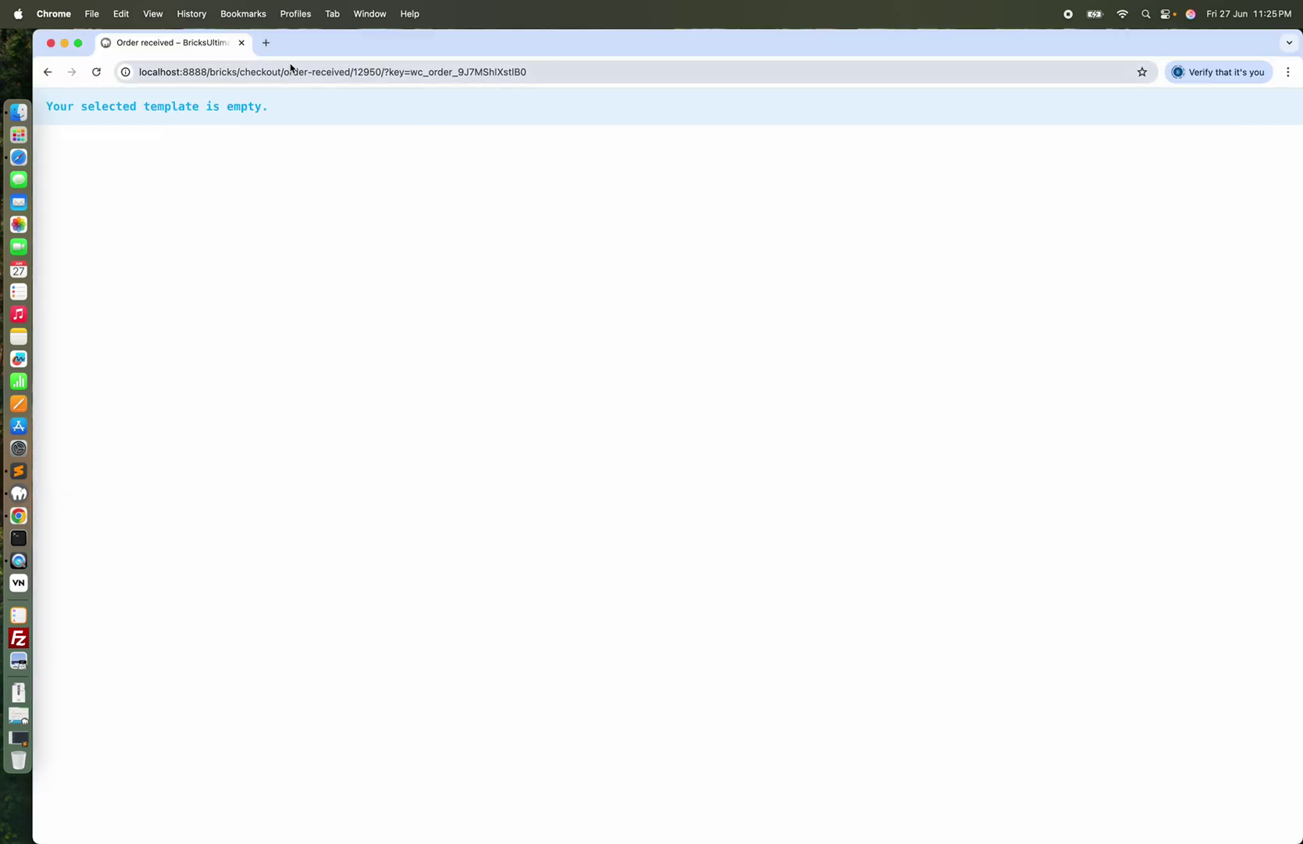
# Load the /shop/ page and add Hoodie with Zipper to the cart
pyautogui.moveTo(243, 71); pyautogui.dragTo(549, 97)
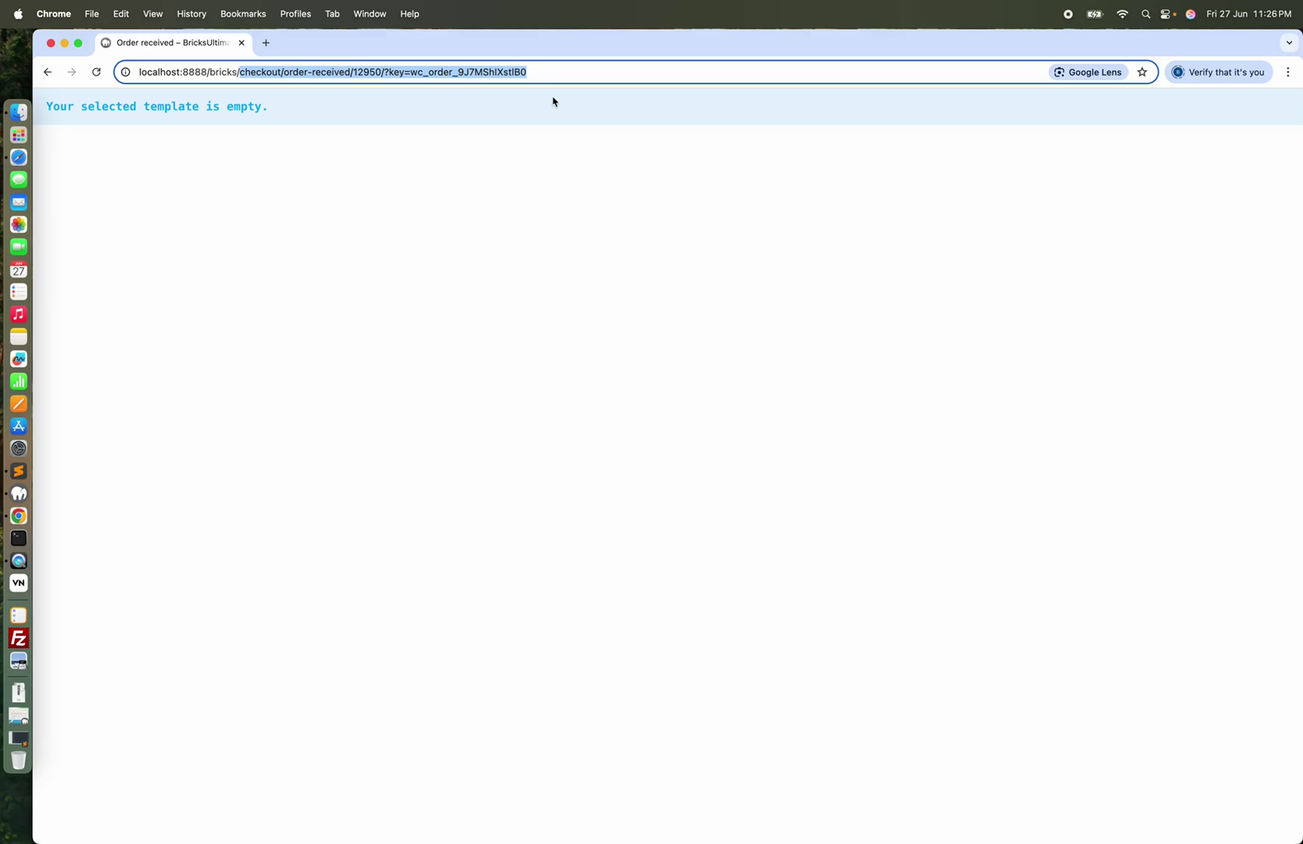
pyautogui.write('shop/')
pyautogui.press('Return')
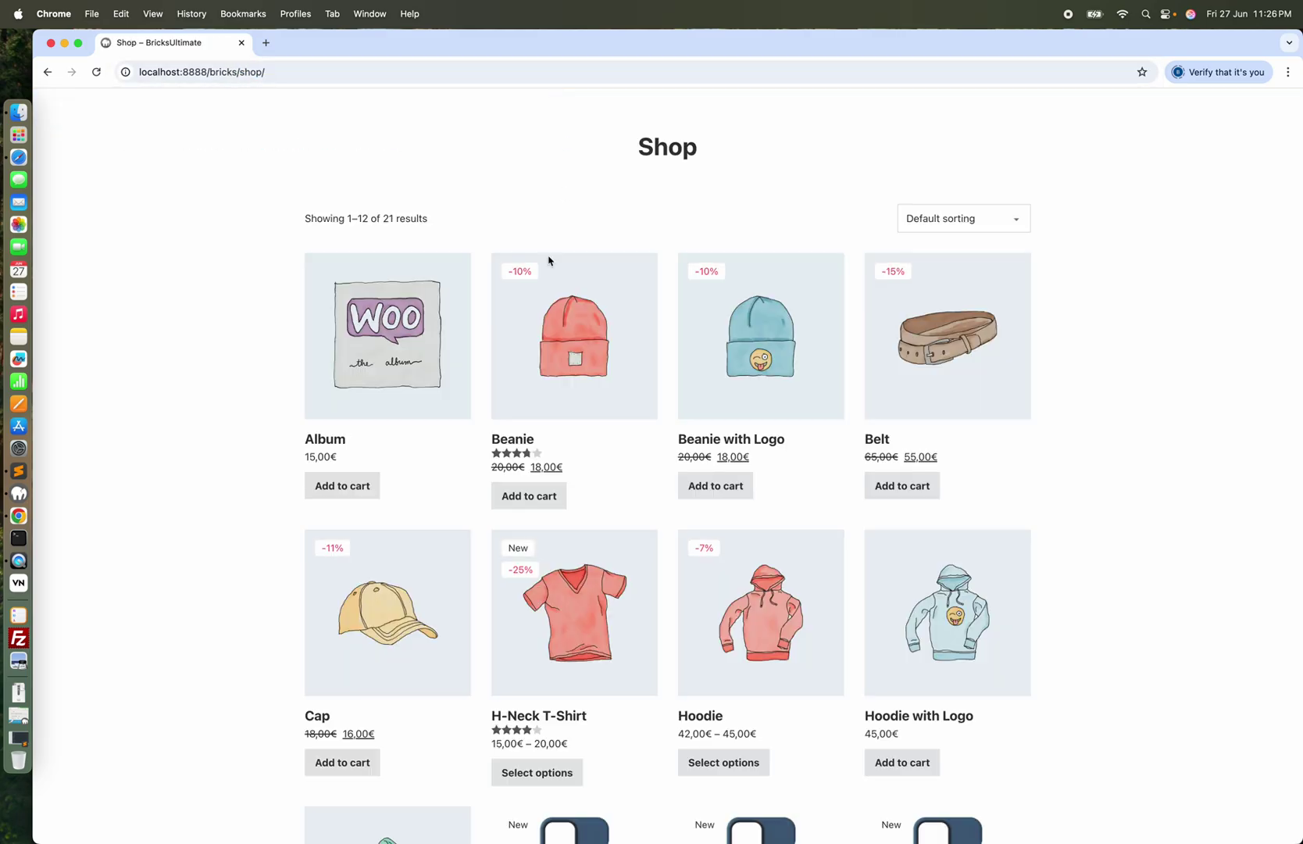
pyautogui.scroll(-5, 653, 461)
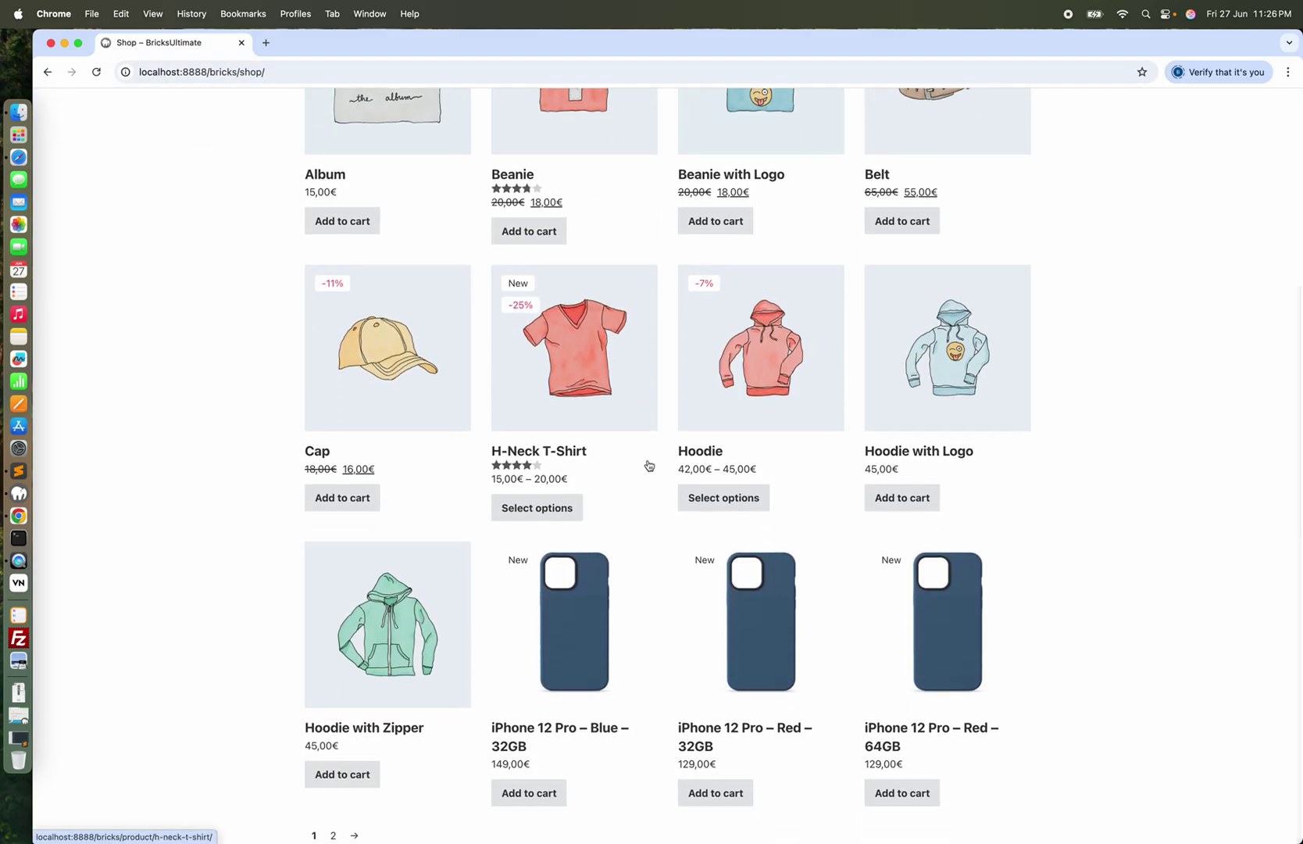
pyautogui.click(344, 773)
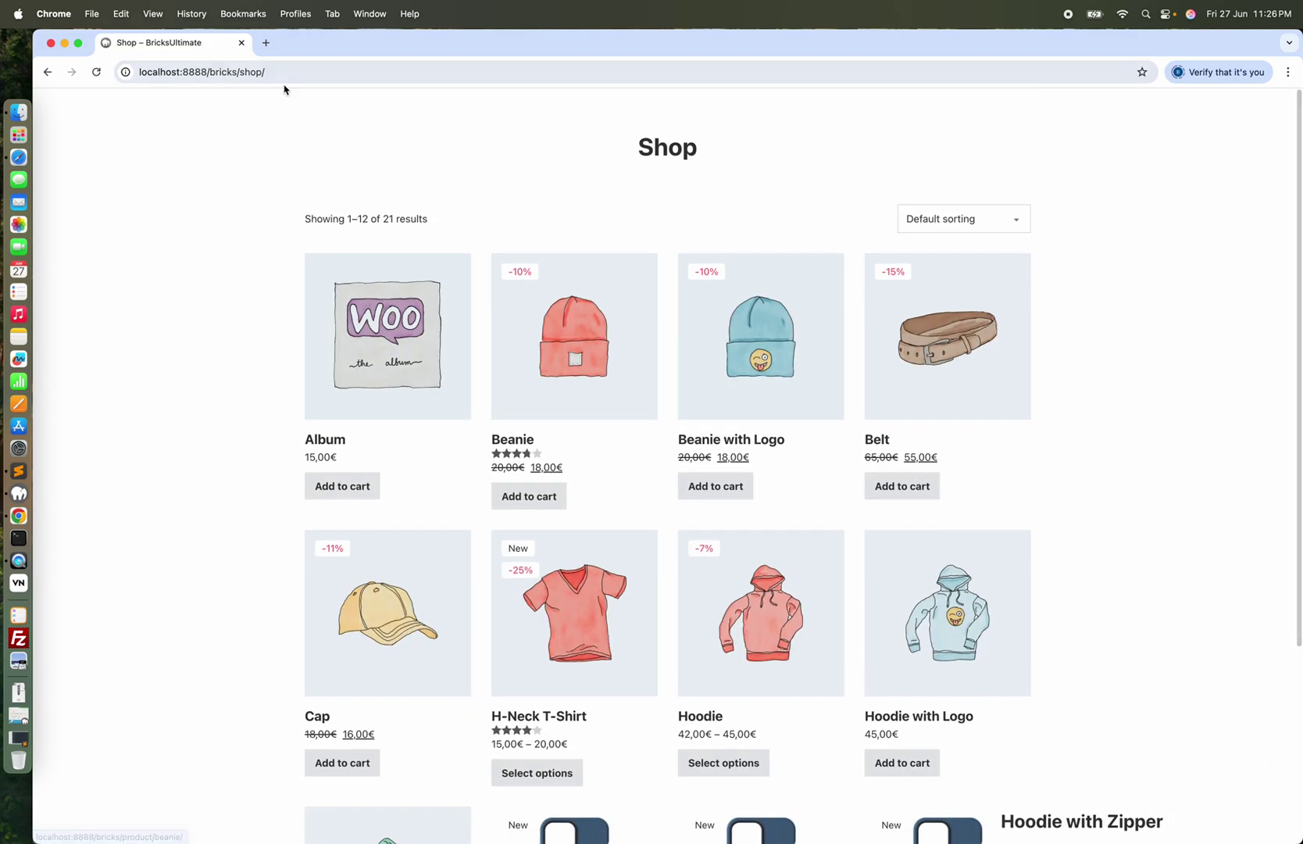
# Go to the /checkout/ page by editing the address
pyautogui.click(255, 70)
pyautogui.doubleClick(255, 70)
pyautogui.write('checkout')
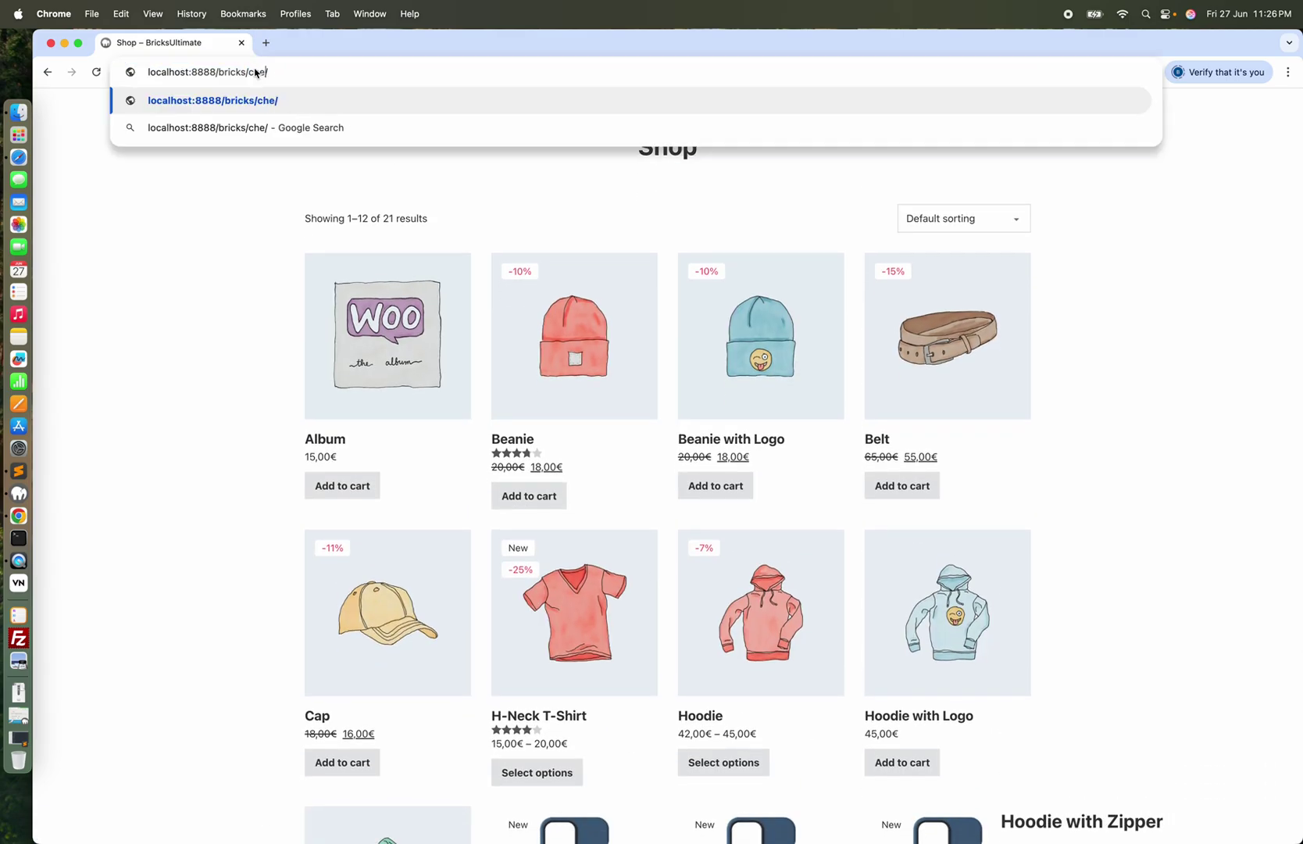
pyautogui.press('Return')
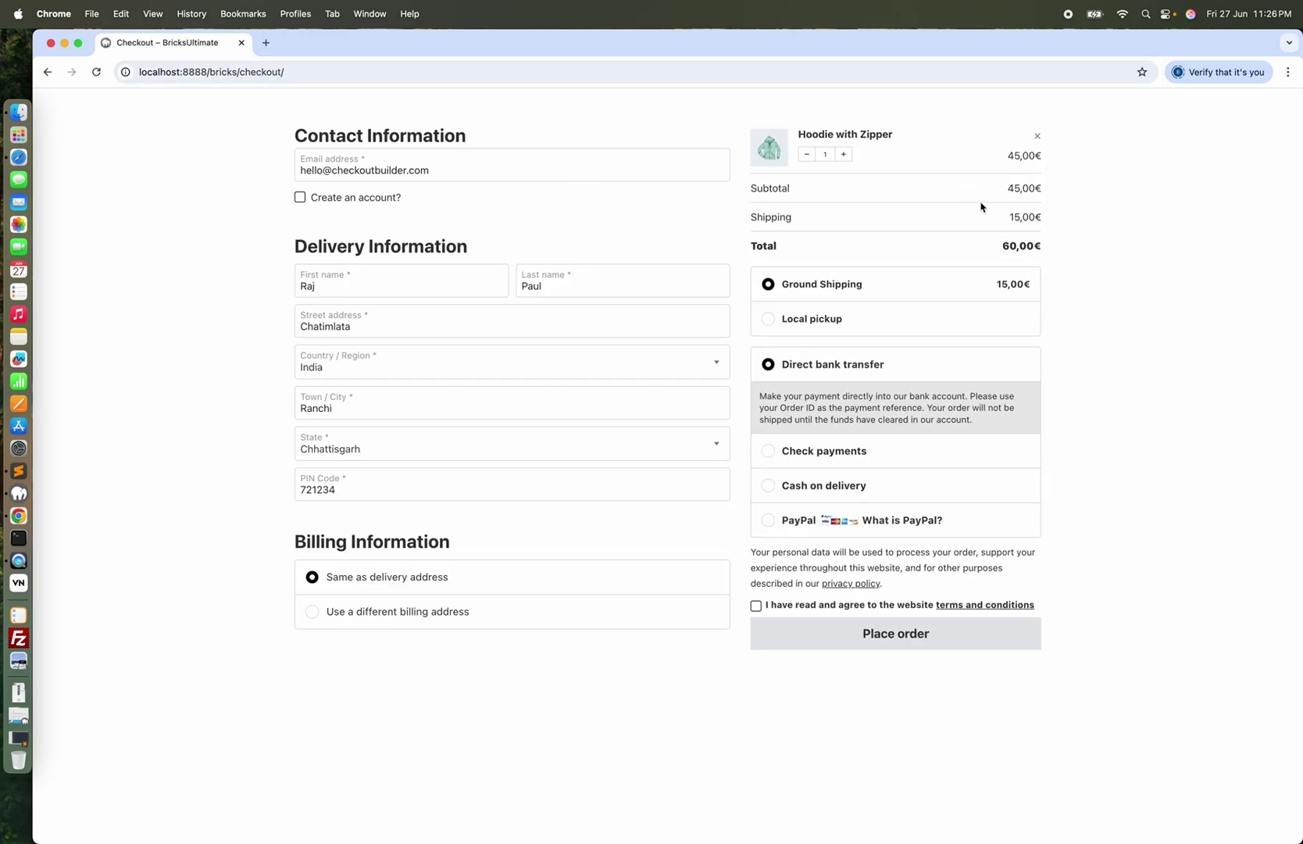
# Choose Local pickup shipping and use a different billing address
pyautogui.click(769, 320)
pyautogui.click(359, 608)
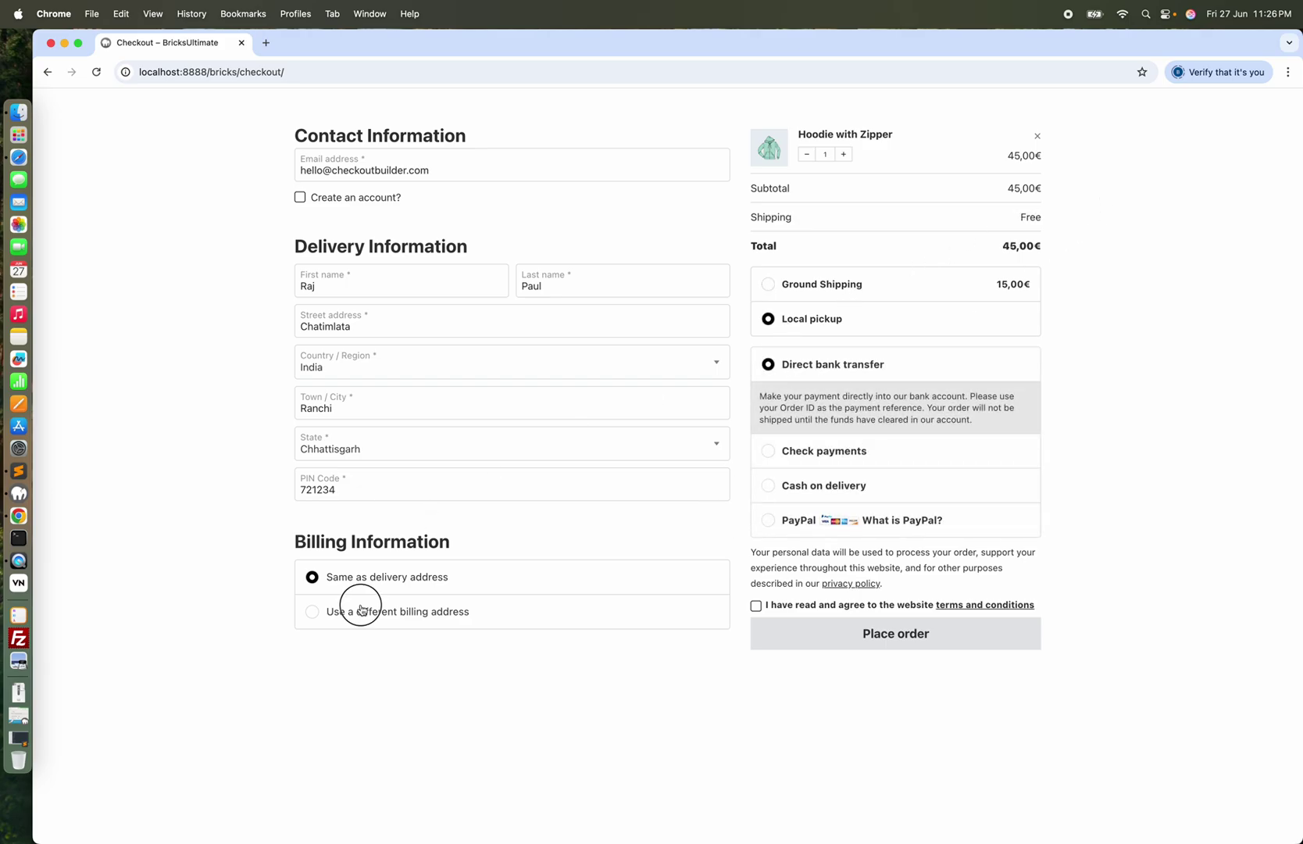
pyautogui.scroll(-3, 461, 586)
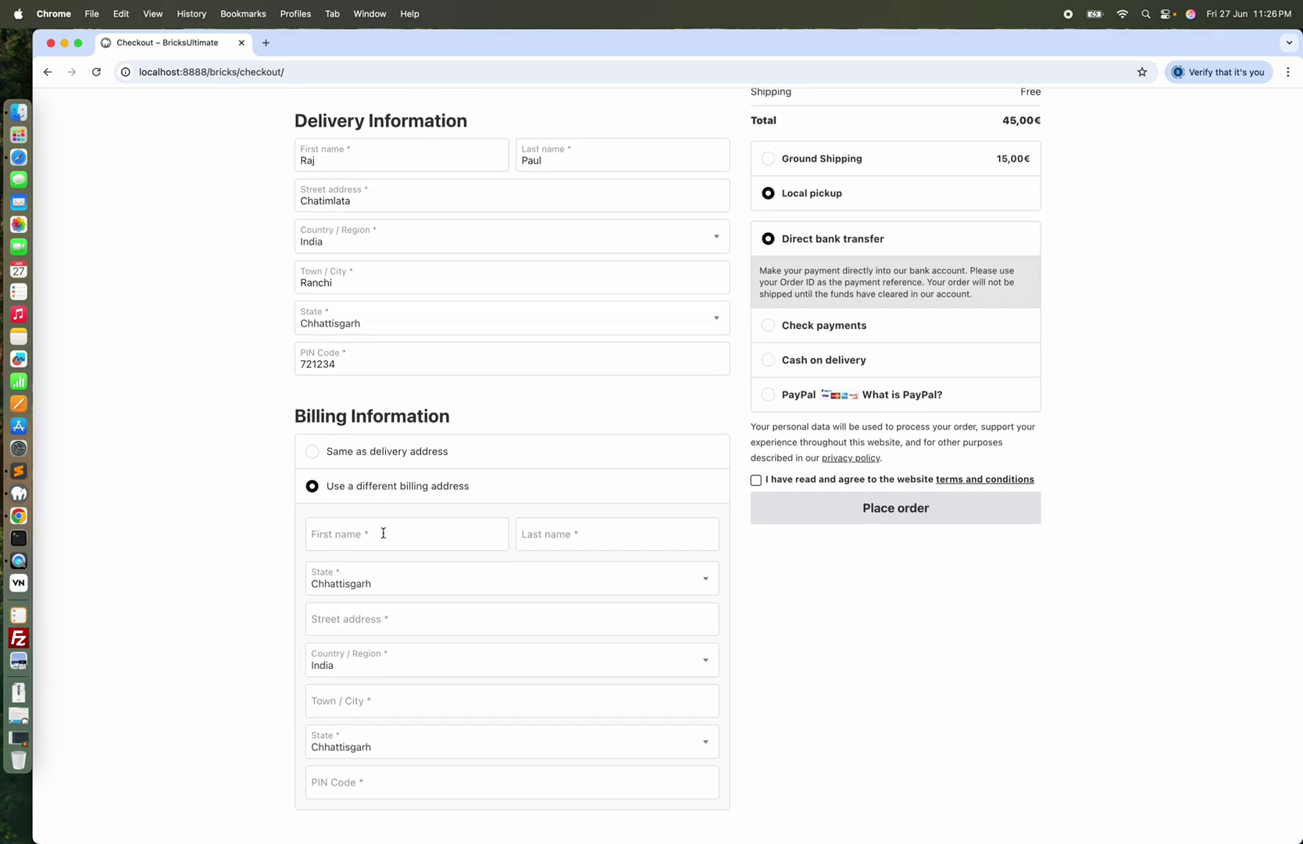
# Fill in the billing first name, last name, street address, town/city and PIN Code
pyautogui.click(388, 533)
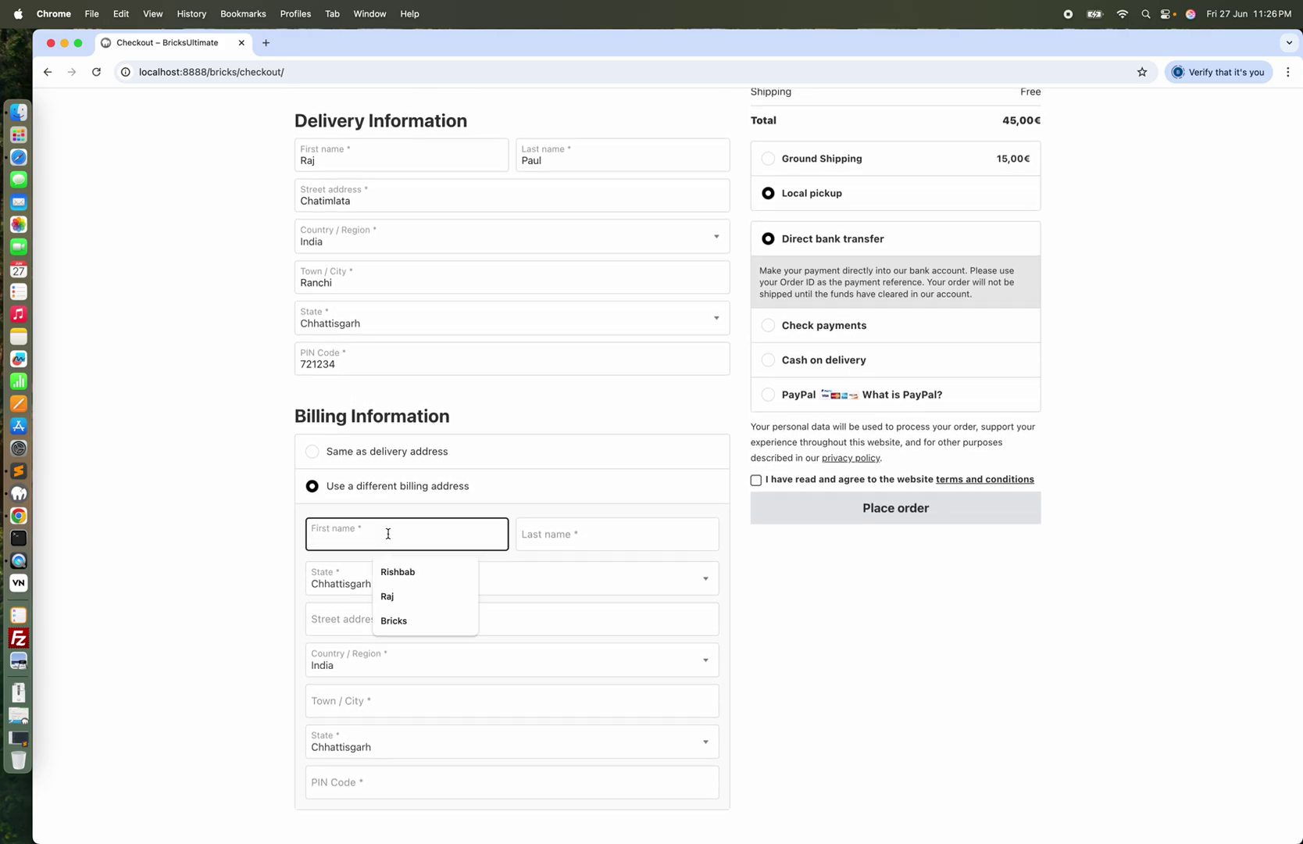
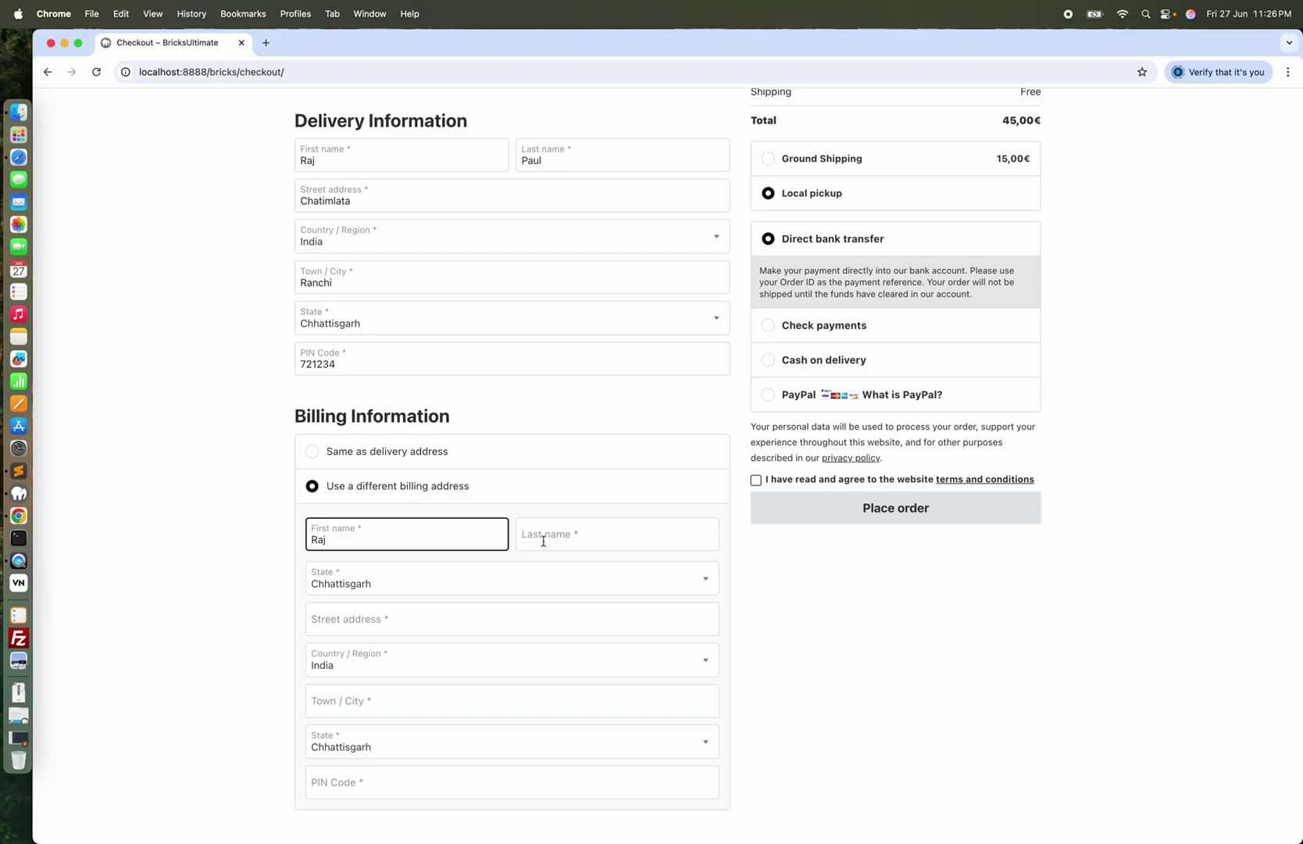
pyautogui.click(546, 541)
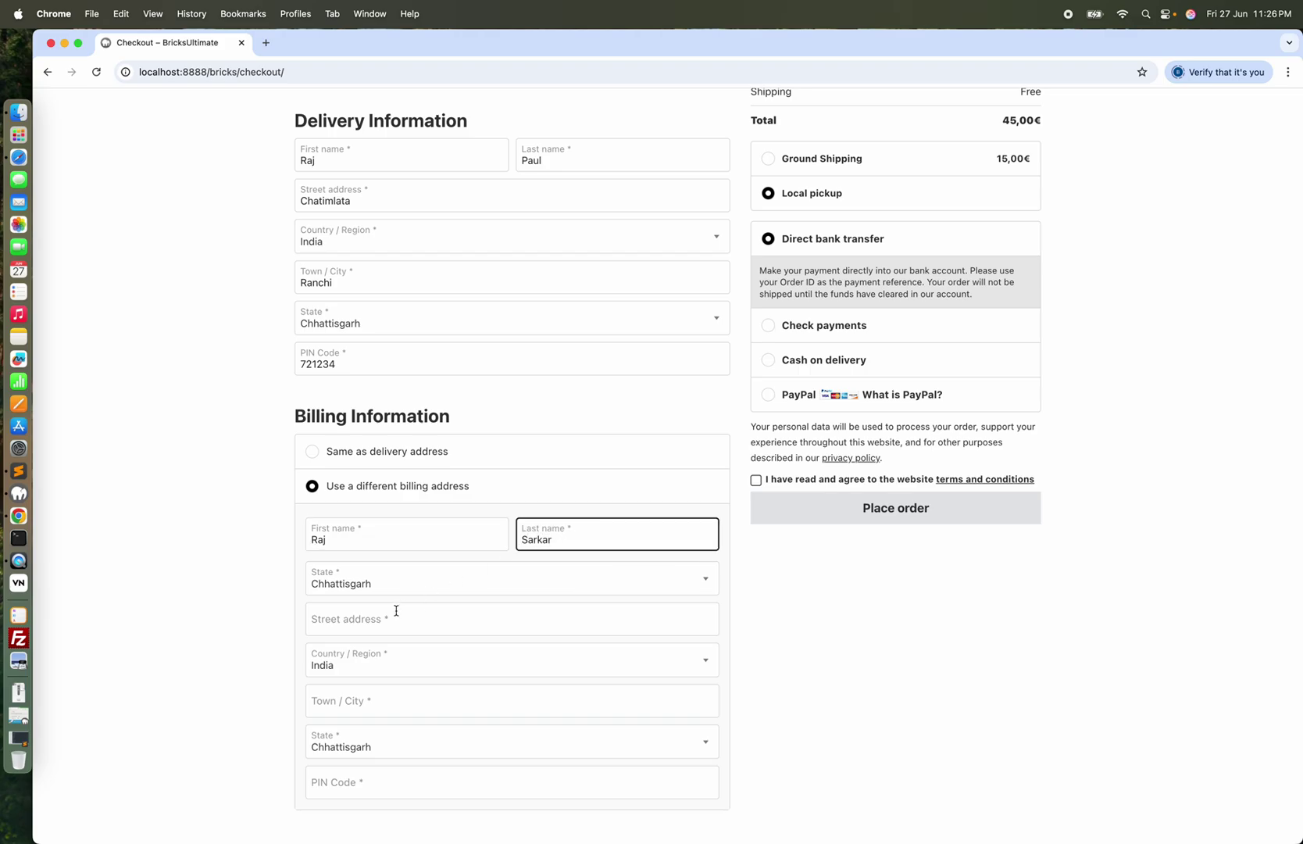
pyautogui.click(376, 621)
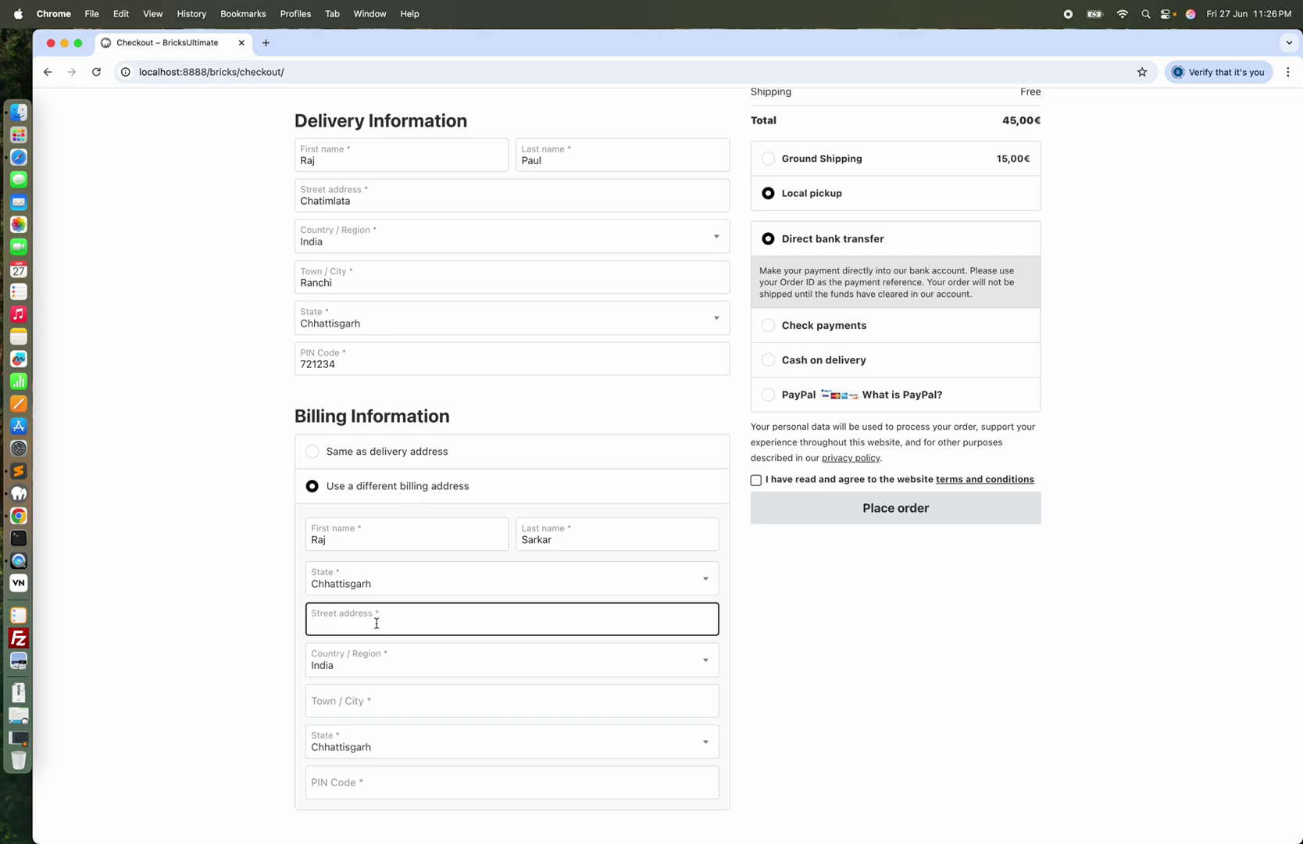
pyautogui.write('Babughat')
pyautogui.click(366, 706)
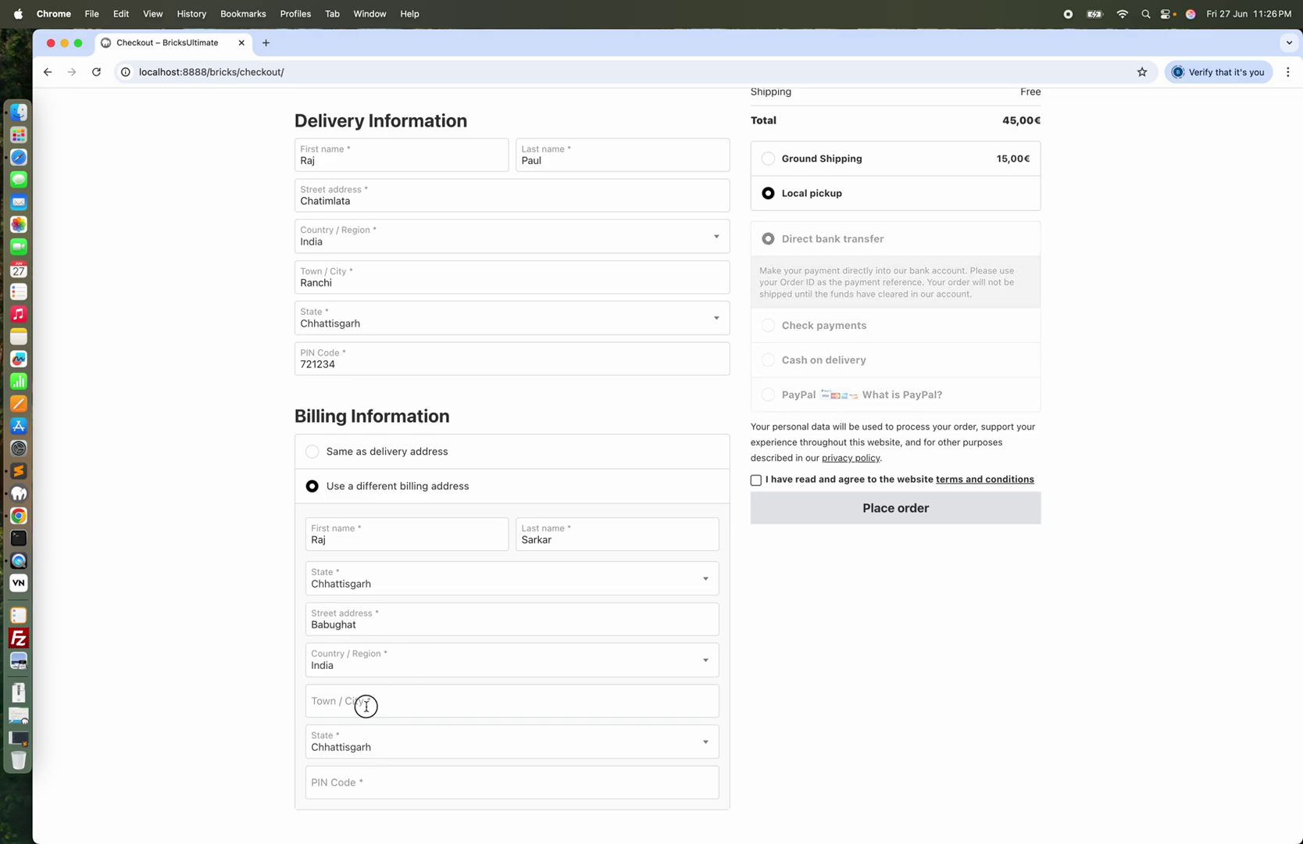
pyautogui.write('Kolkata')
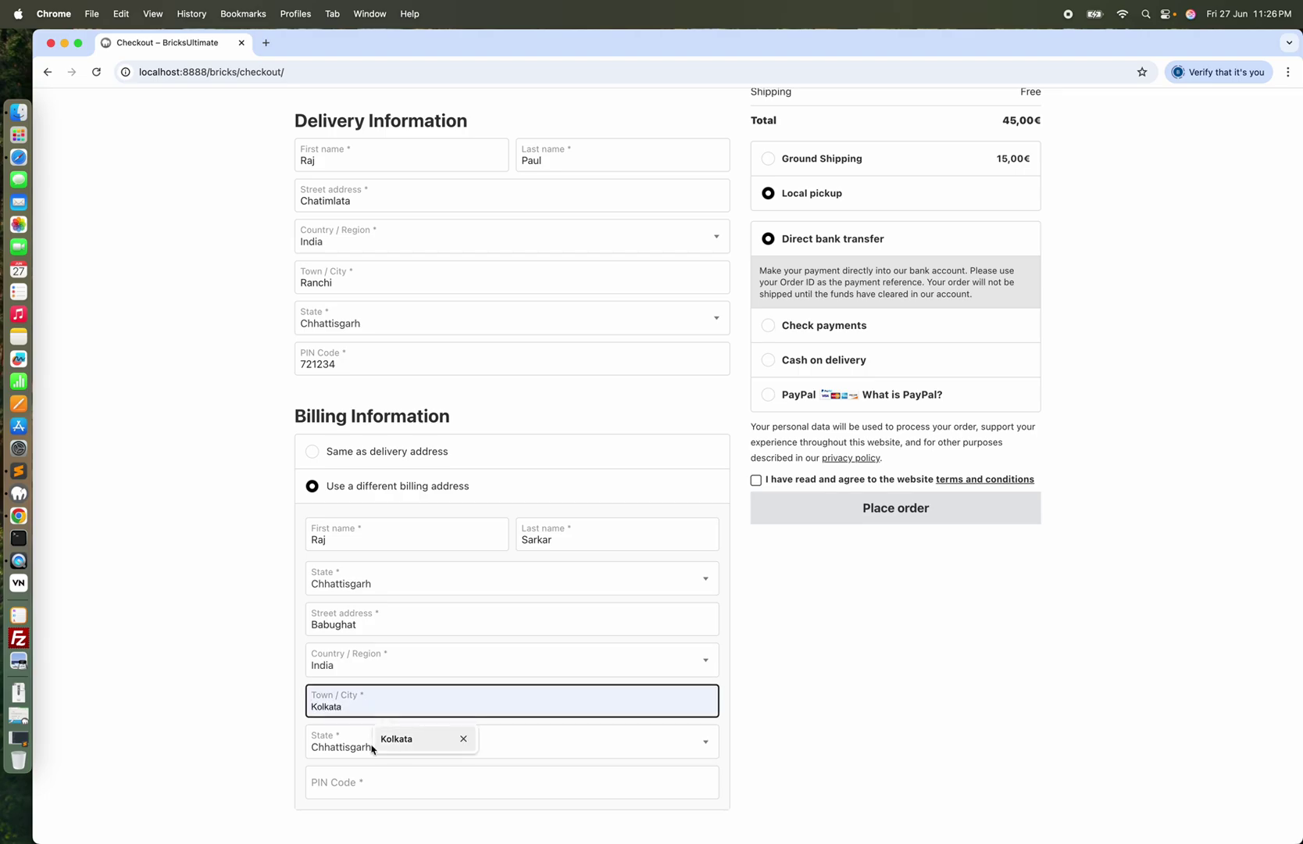
pyautogui.click(337, 790)
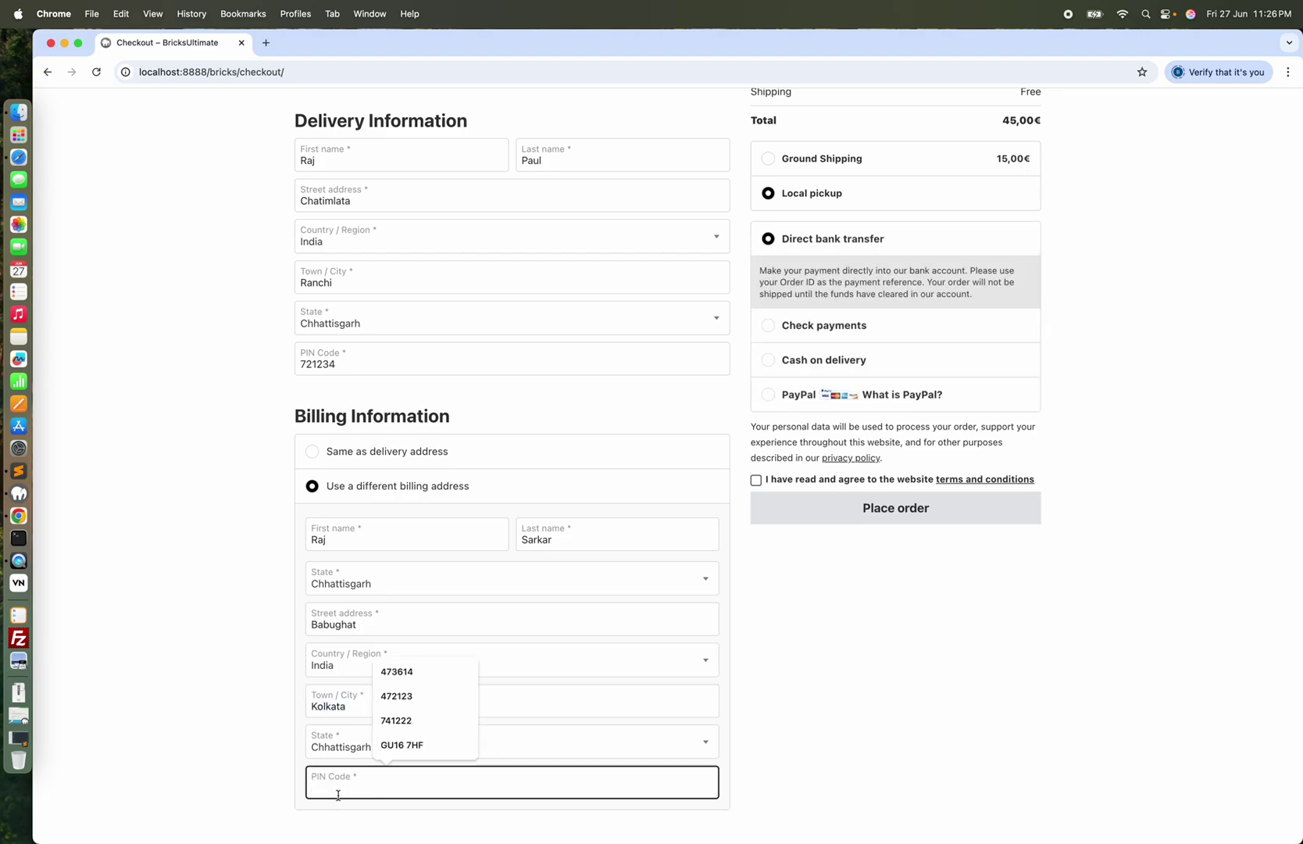
pyautogui.write('753134')
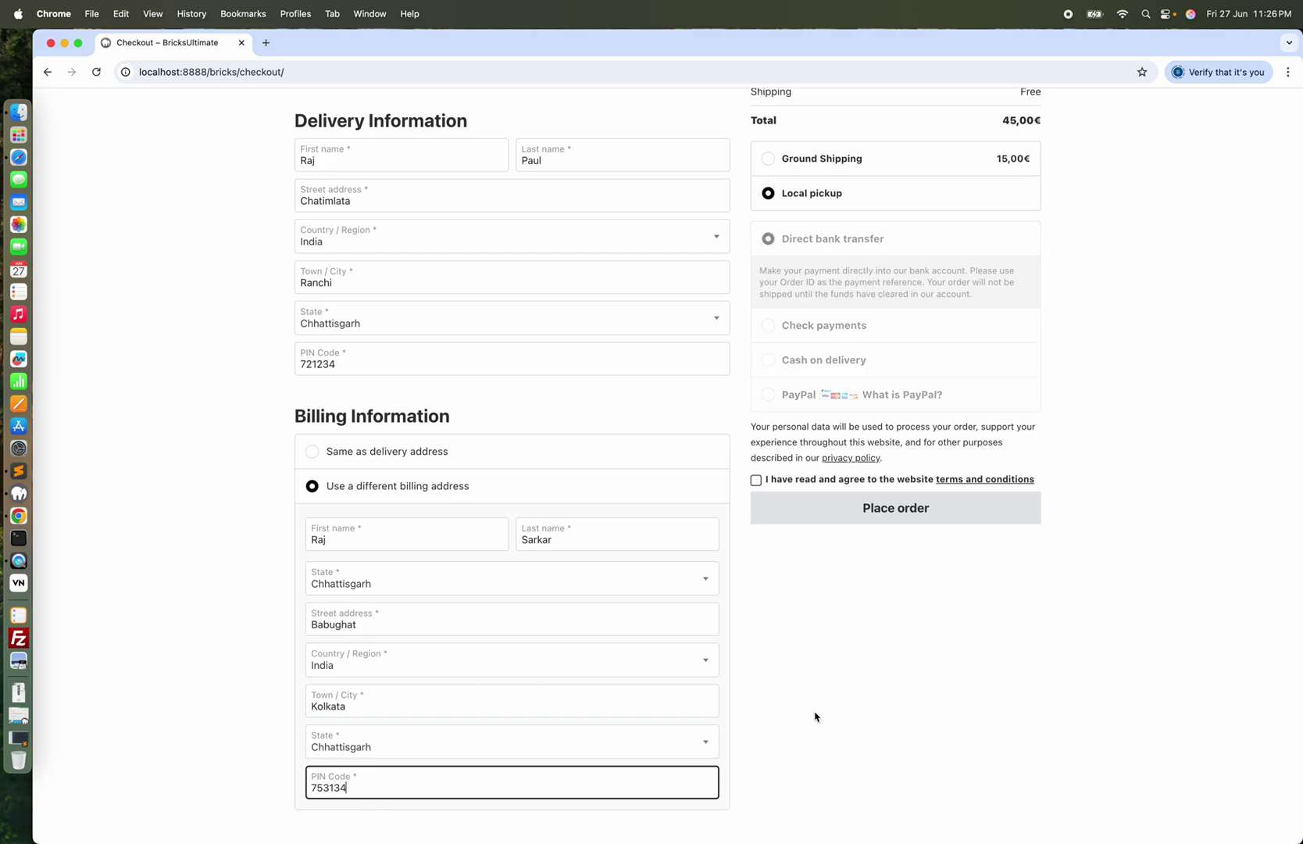
# Accept the terms and place the order, which fails for a missing Billing Phone
pyautogui.click(755, 479)
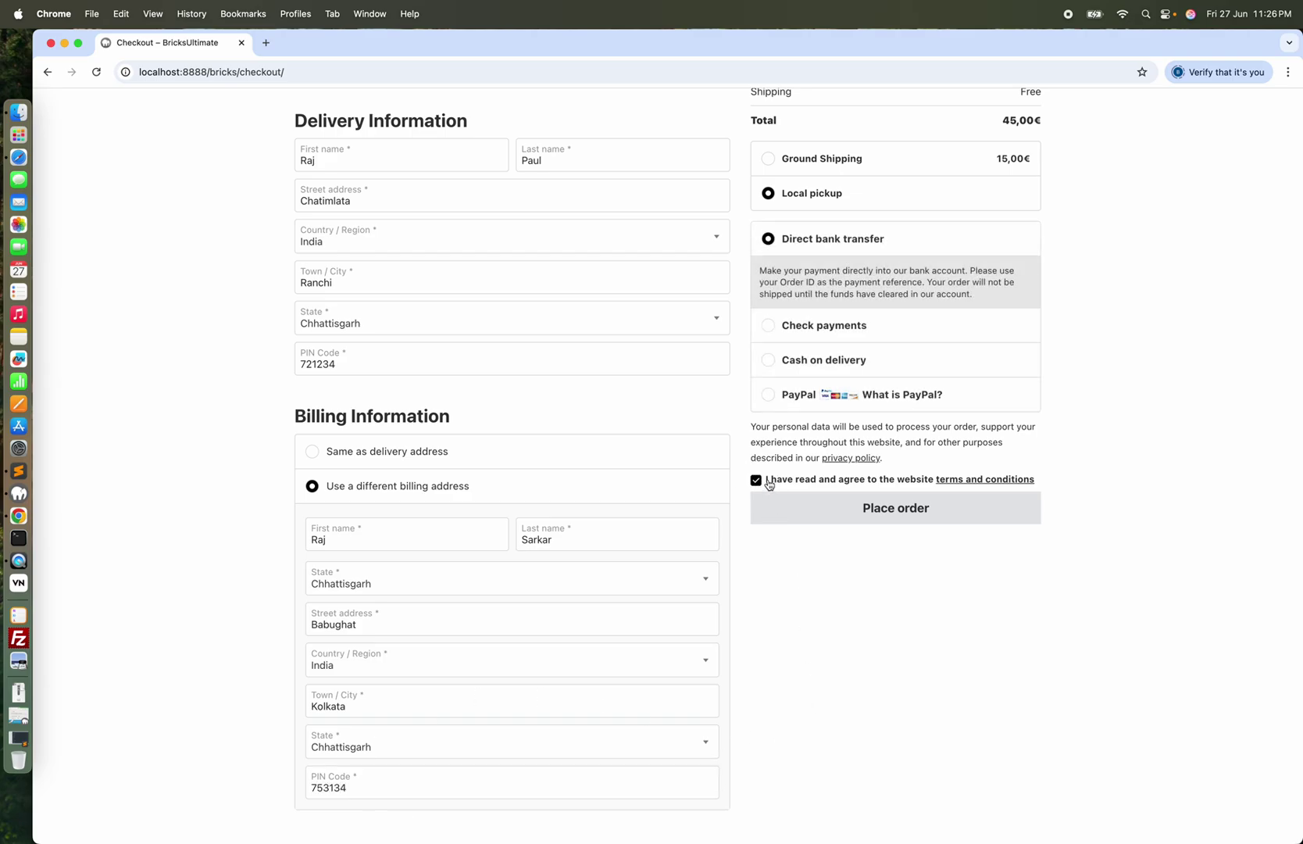
pyautogui.click(897, 509)
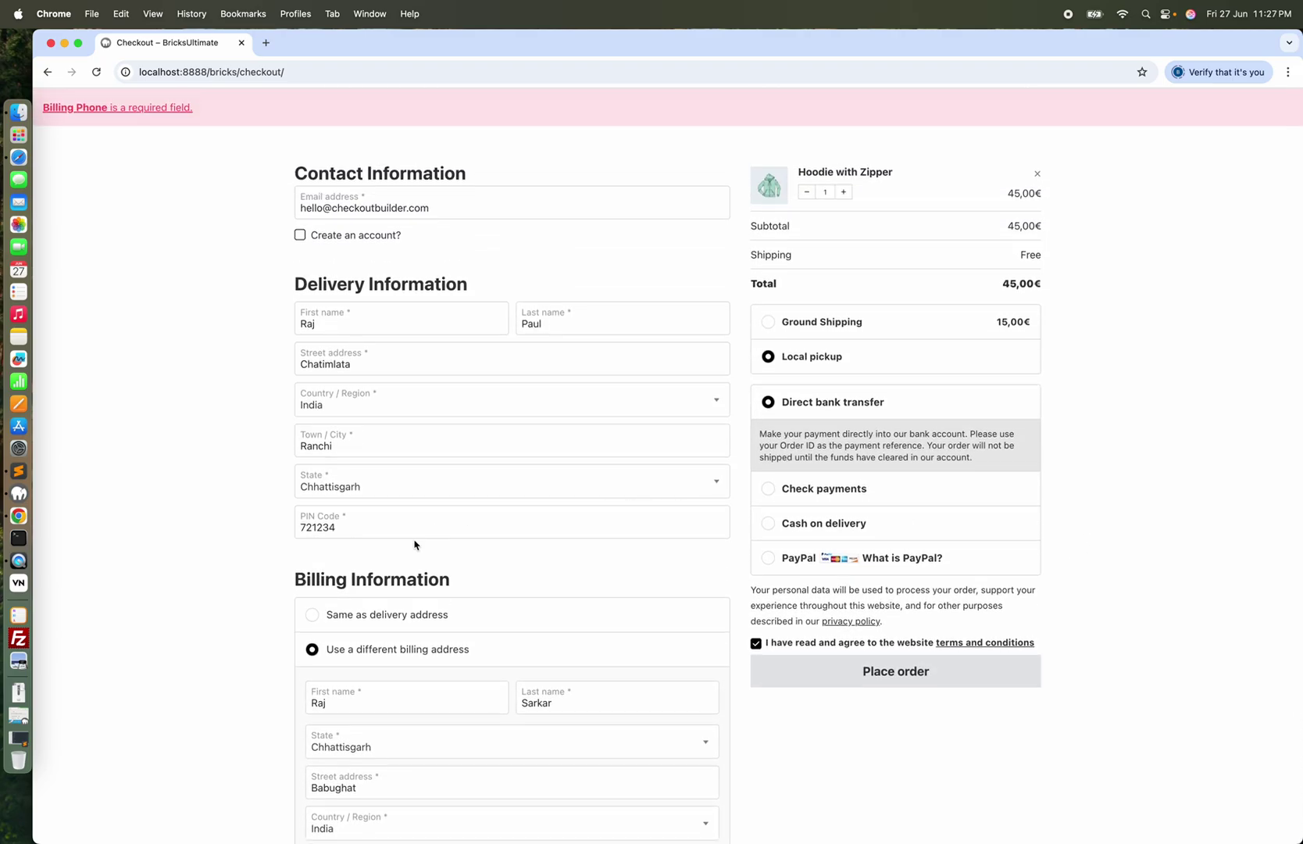
pyautogui.scroll(-3, 415, 544)
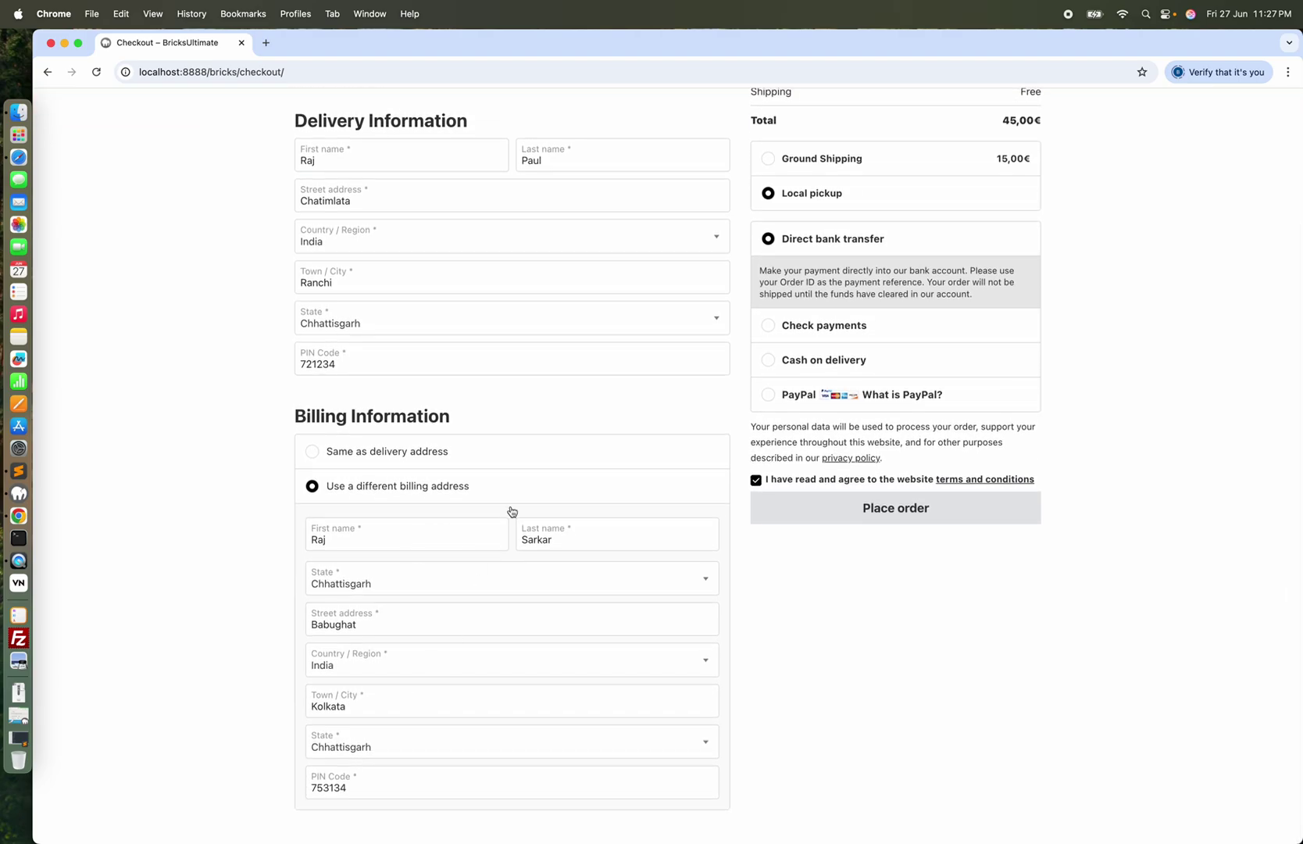
pyautogui.scroll(3, 510, 510)
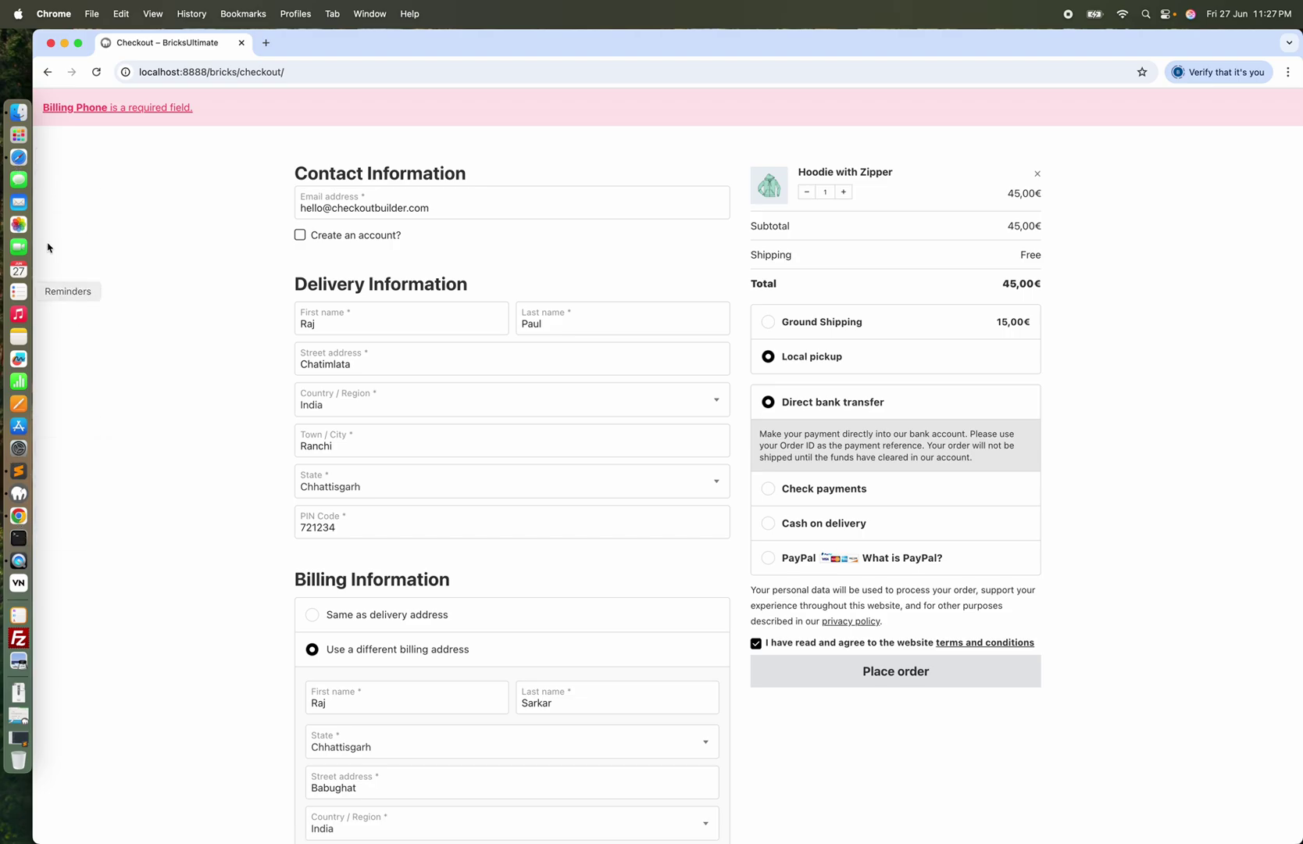
pyautogui.click(29, 158)
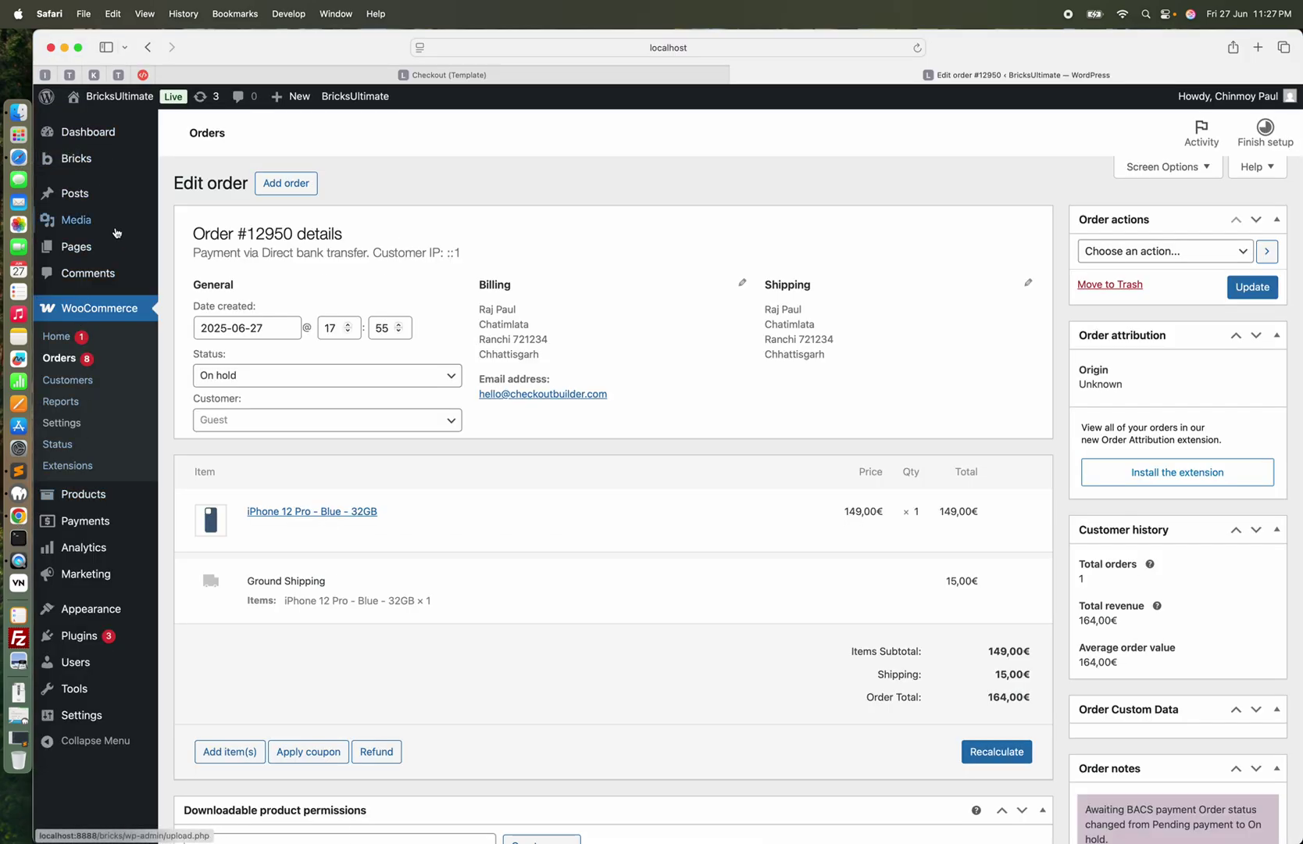
# Turn on the Phone toggle under Removes billing fields in BricksUltimate Misc and save
pyautogui.moveTo(357, 94)
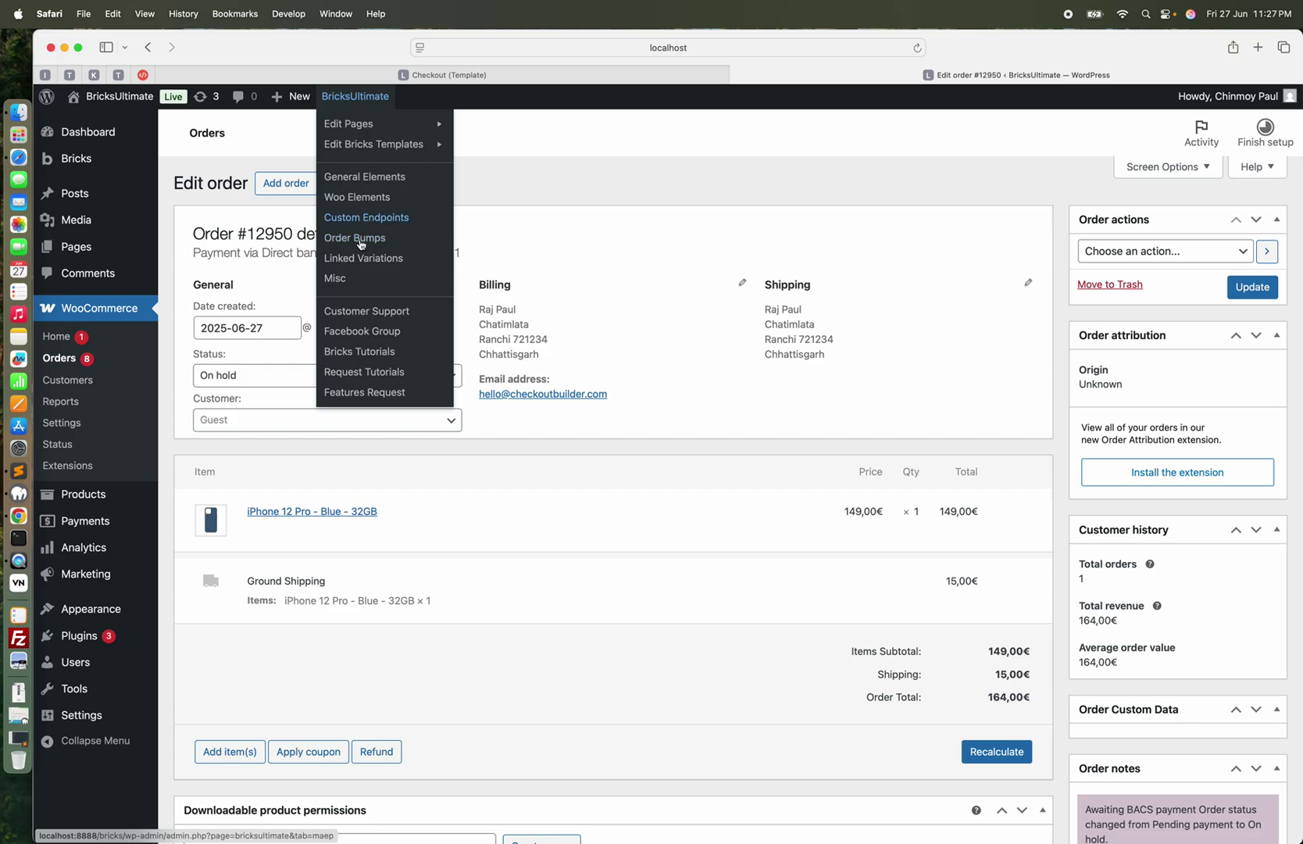
pyautogui.click(342, 281)
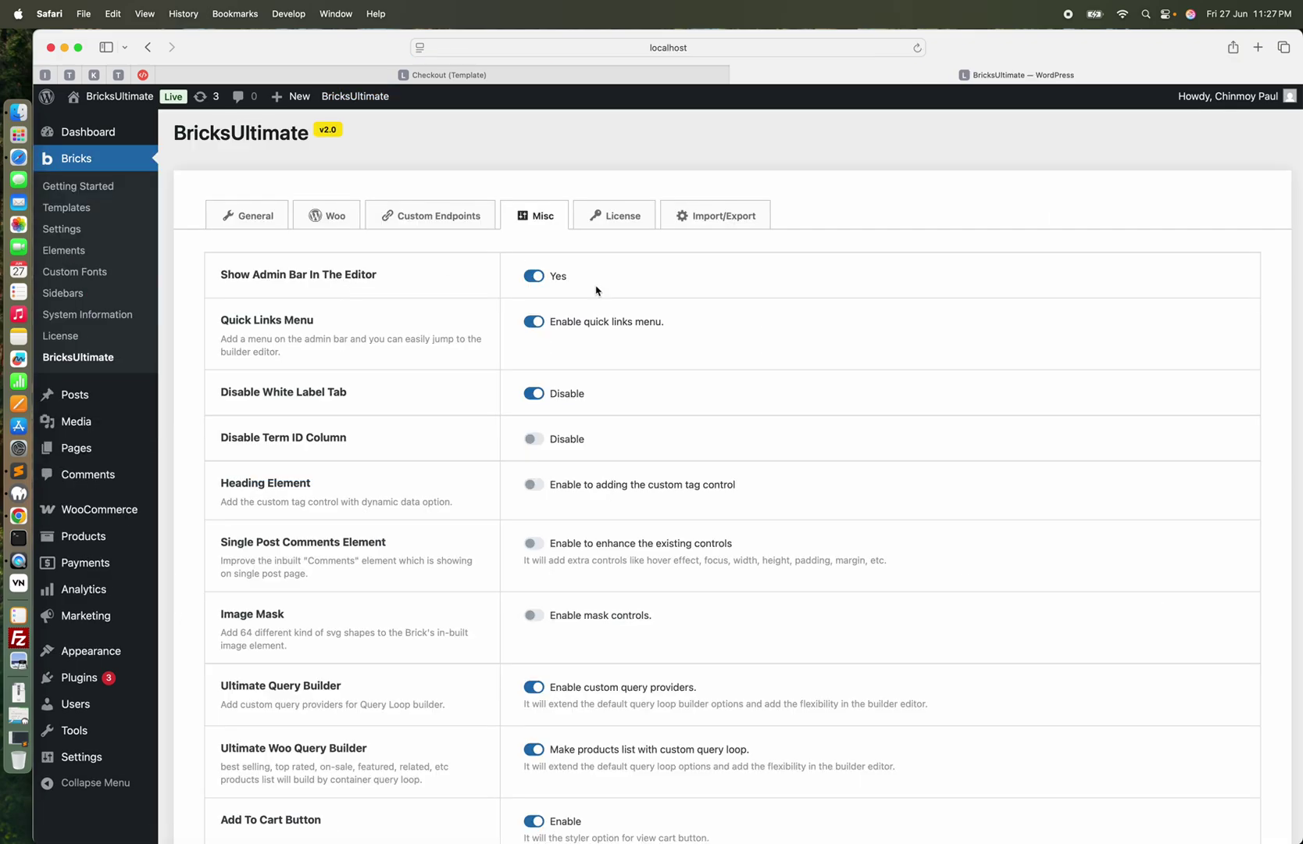
pyautogui.scroll(-20, 752, 498)
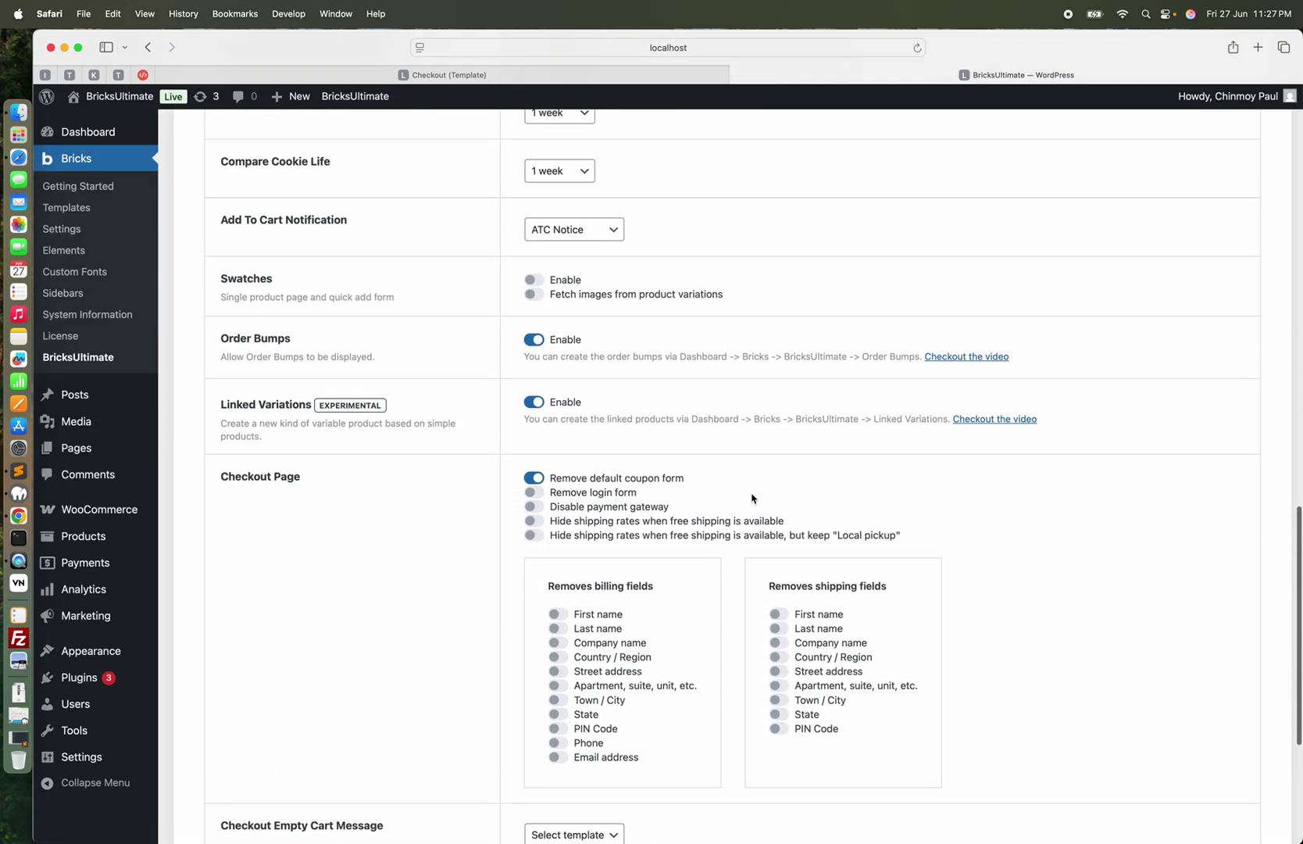
pyautogui.scroll(-2, 753, 498)
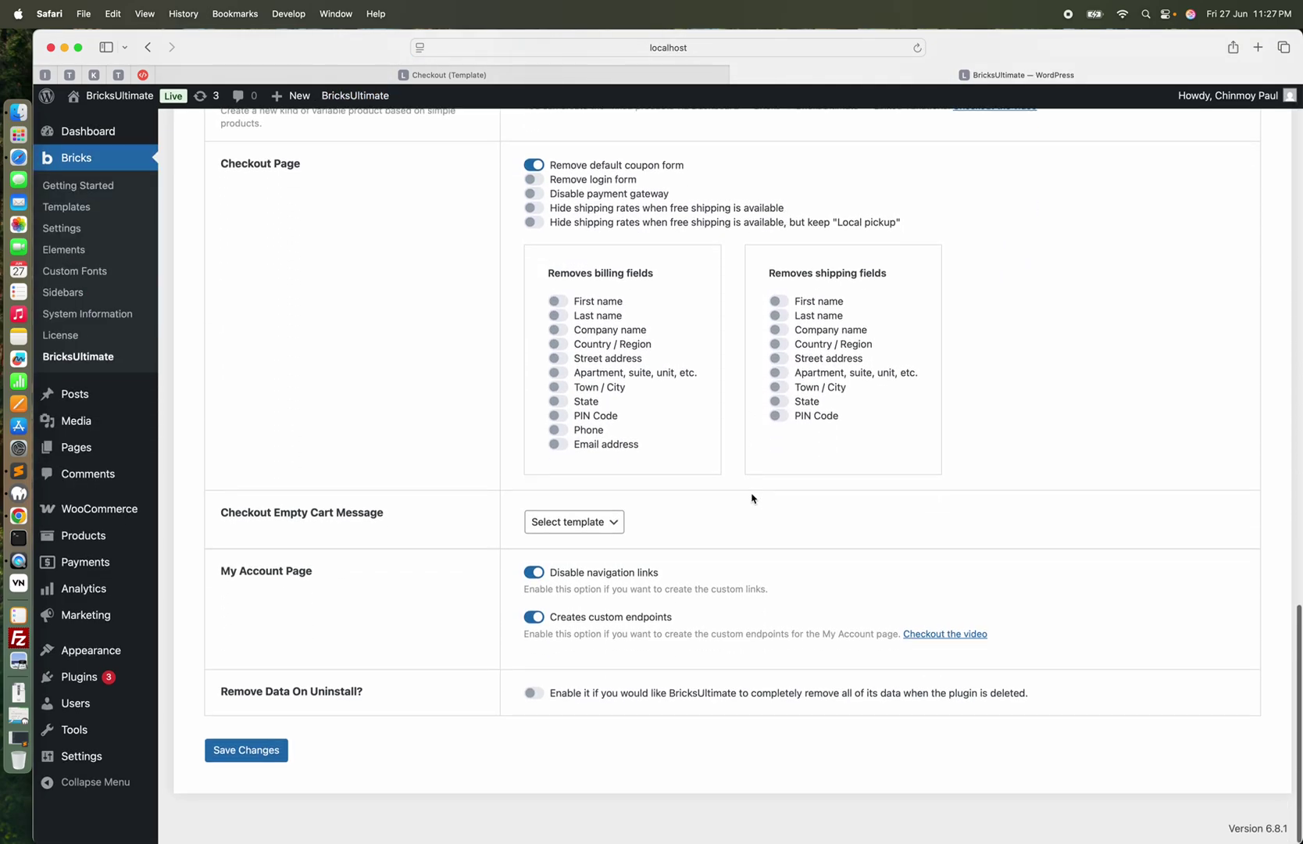
pyautogui.click(564, 433)
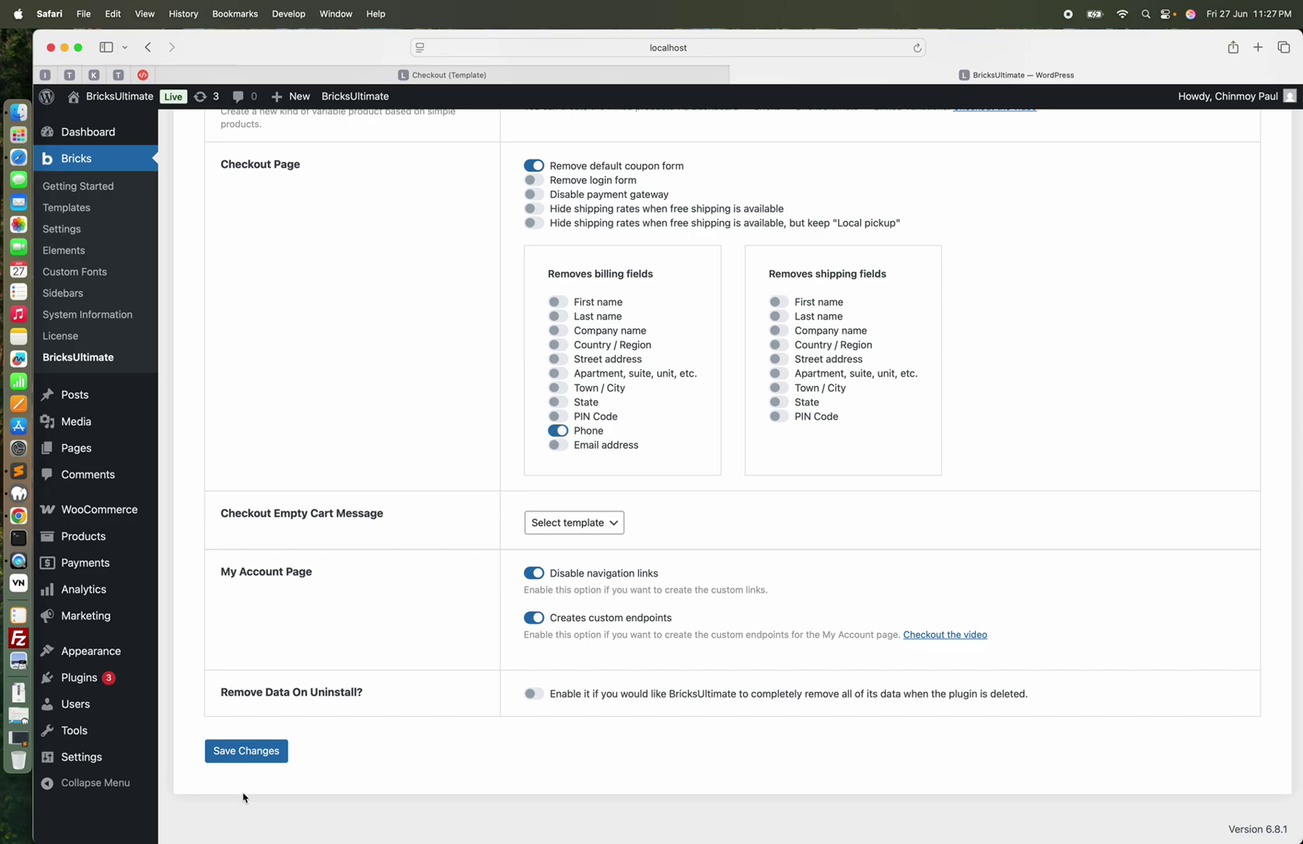
pyautogui.click(246, 752)
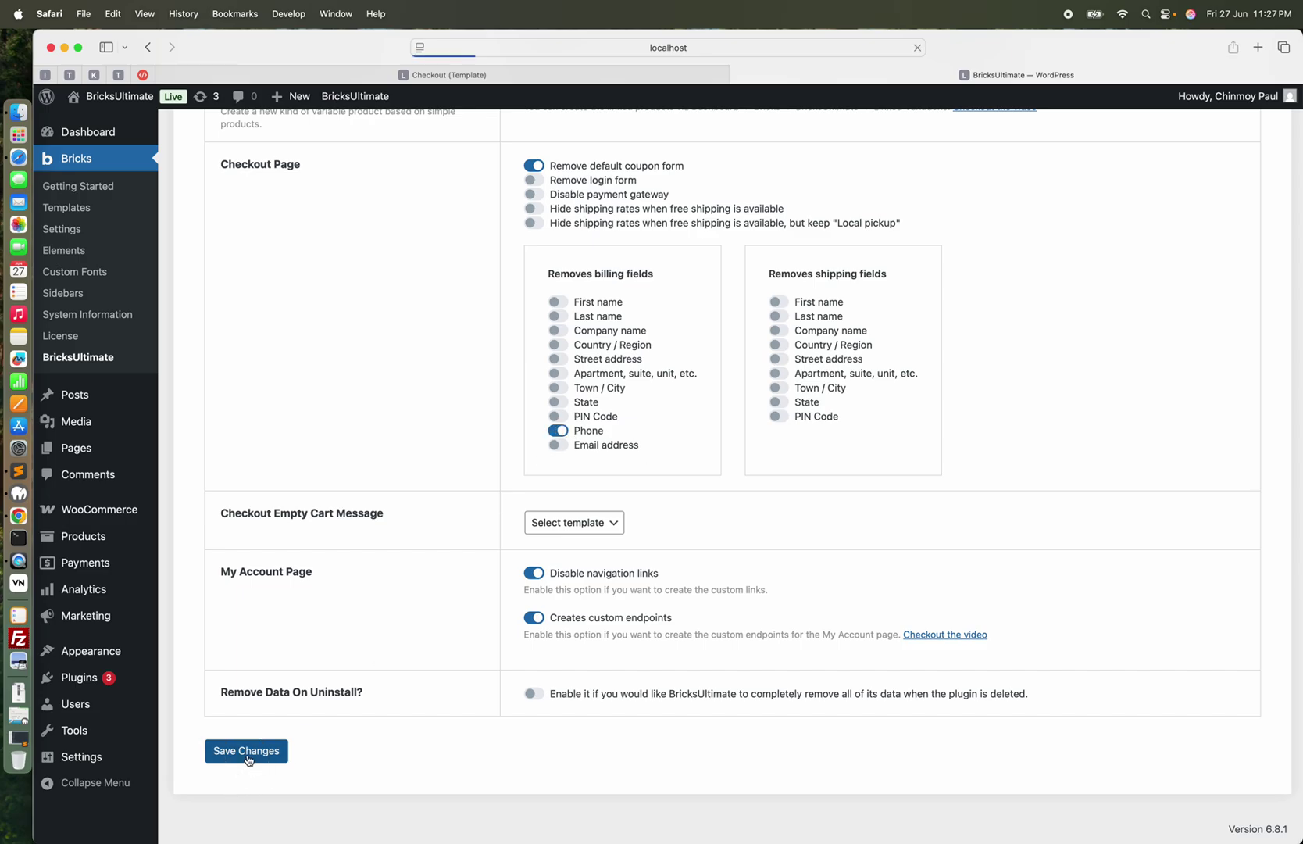
# Place the Hoodie order again, which now succeeds without a billing phone
pyautogui.press('super+Tab')
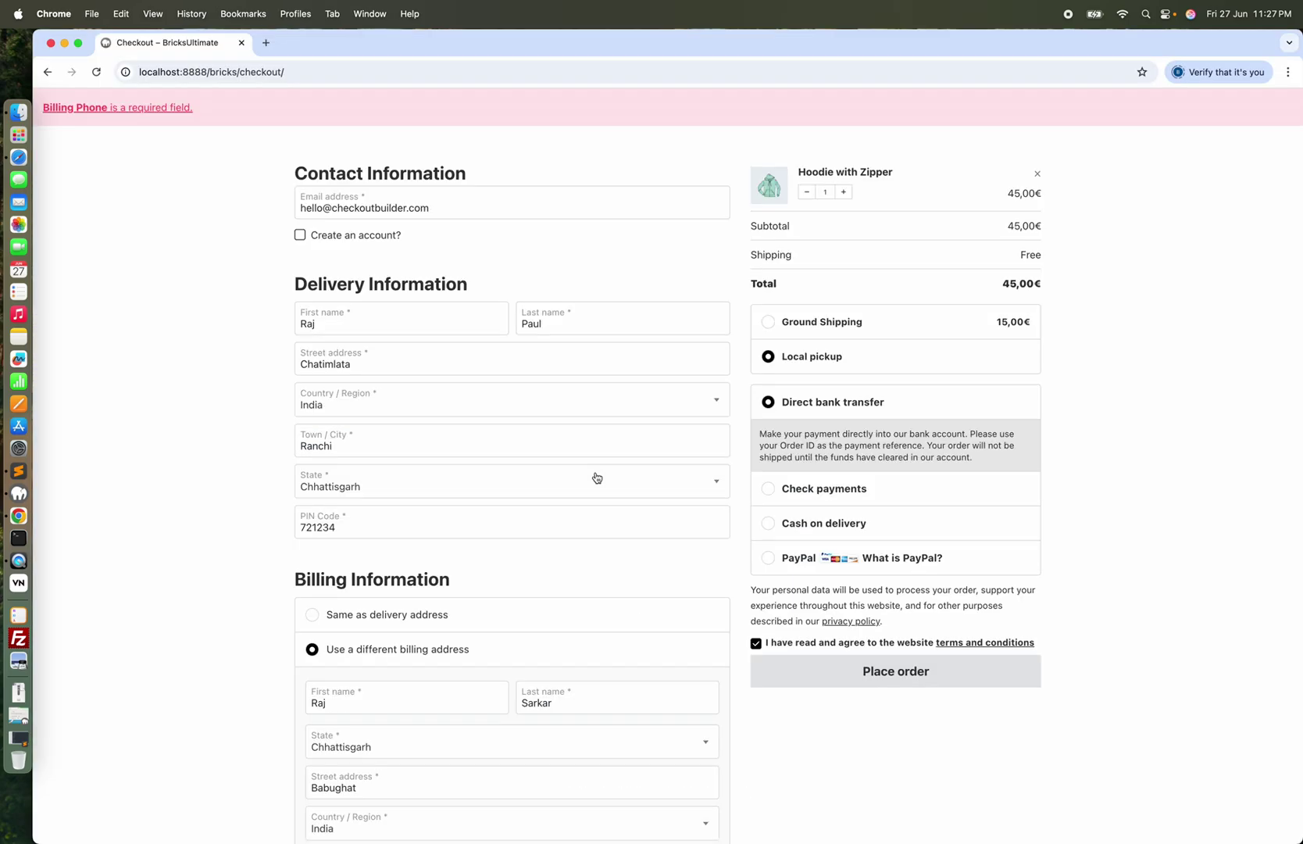
pyautogui.click(868, 660)
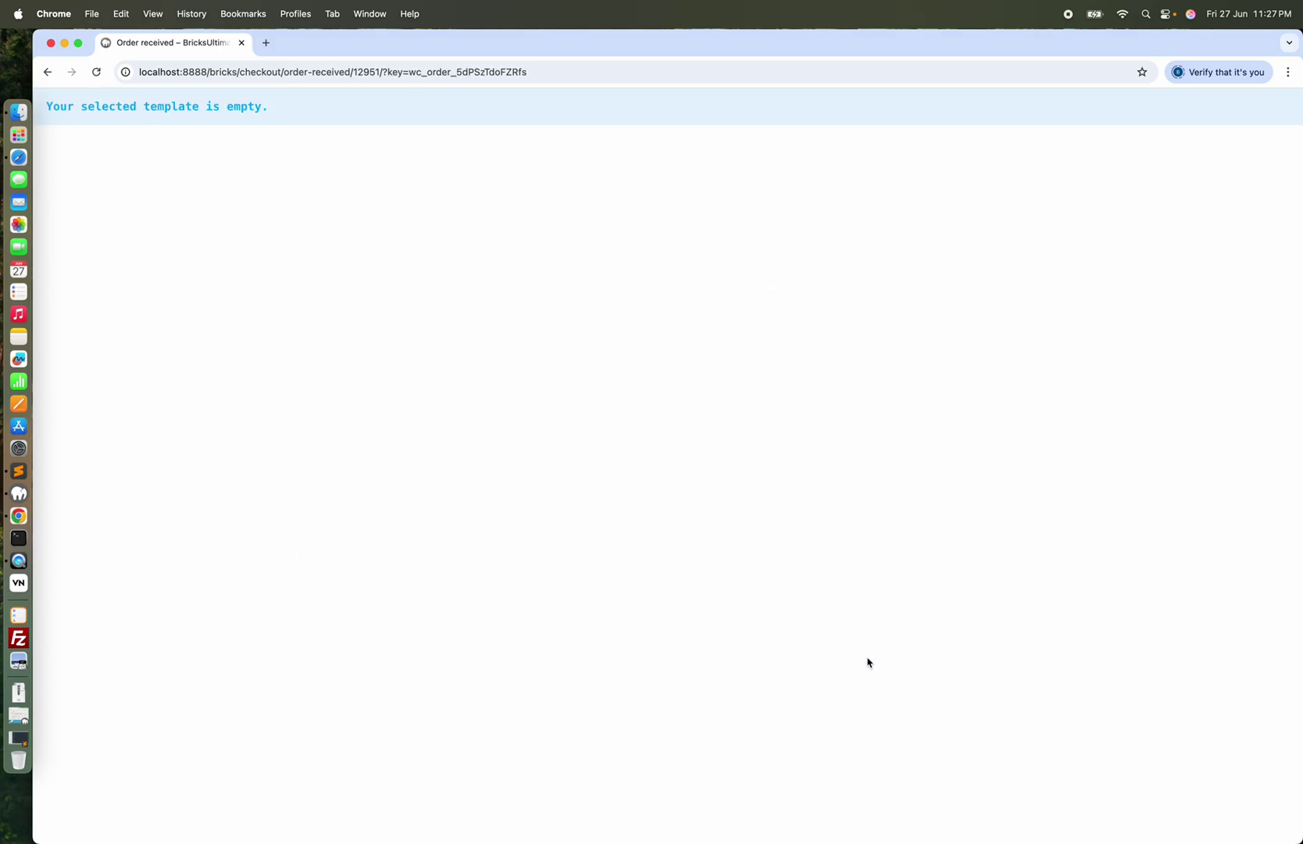
pyautogui.click(19, 157)
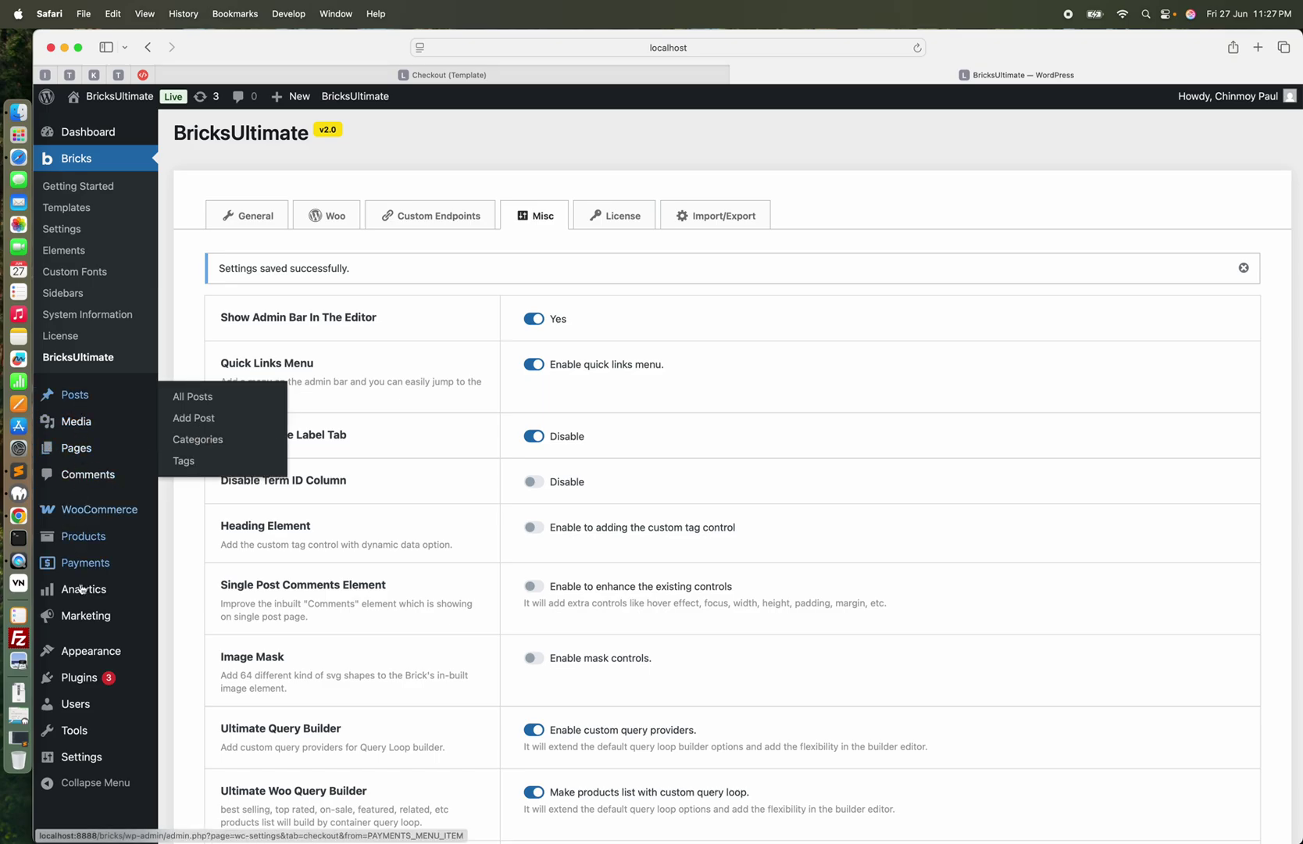
# Open newest order #12951 from WooCommerce Orders to check its billing and shipping addresses differ
pyautogui.moveTo(92, 508)
pyautogui.click(196, 537)
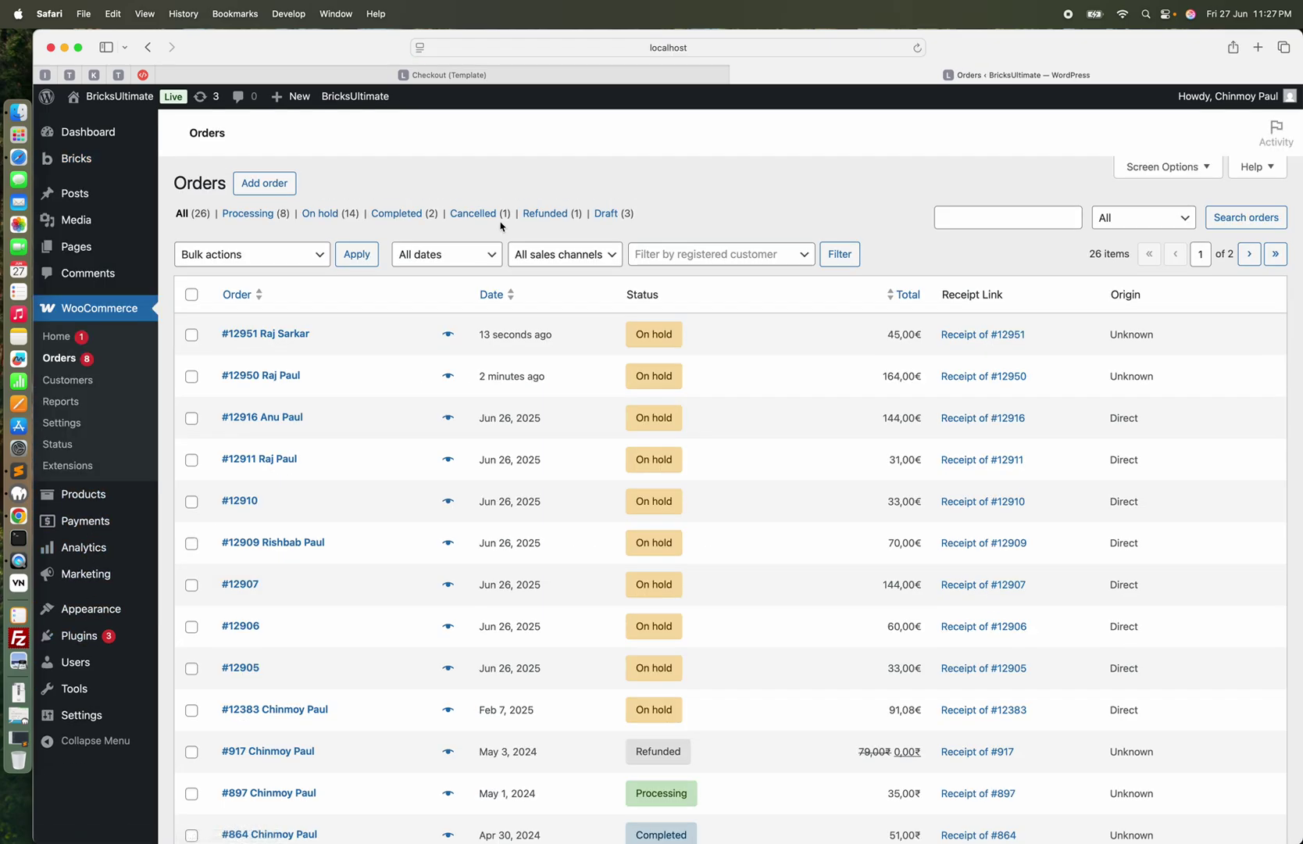
pyautogui.click(298, 336)
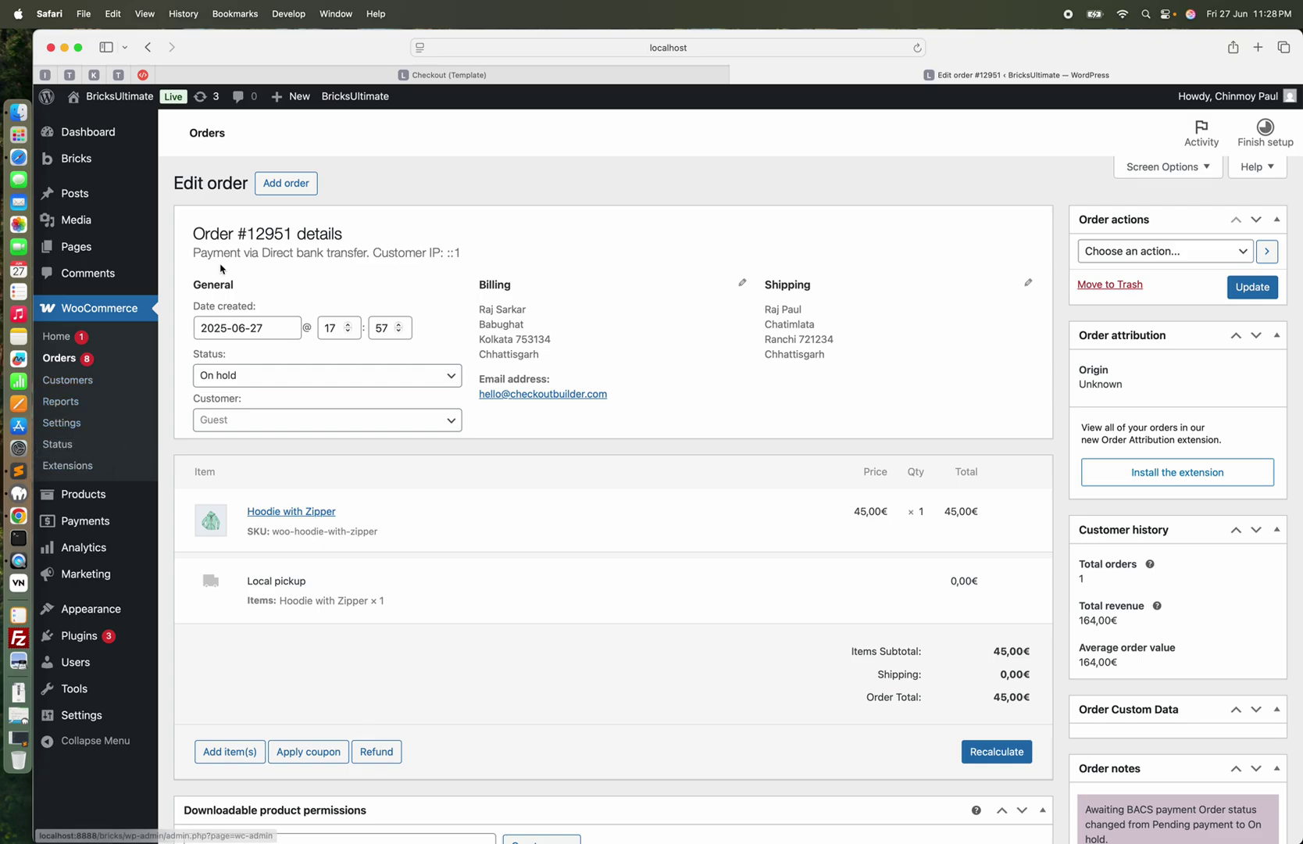
pyautogui.click(523, 75)
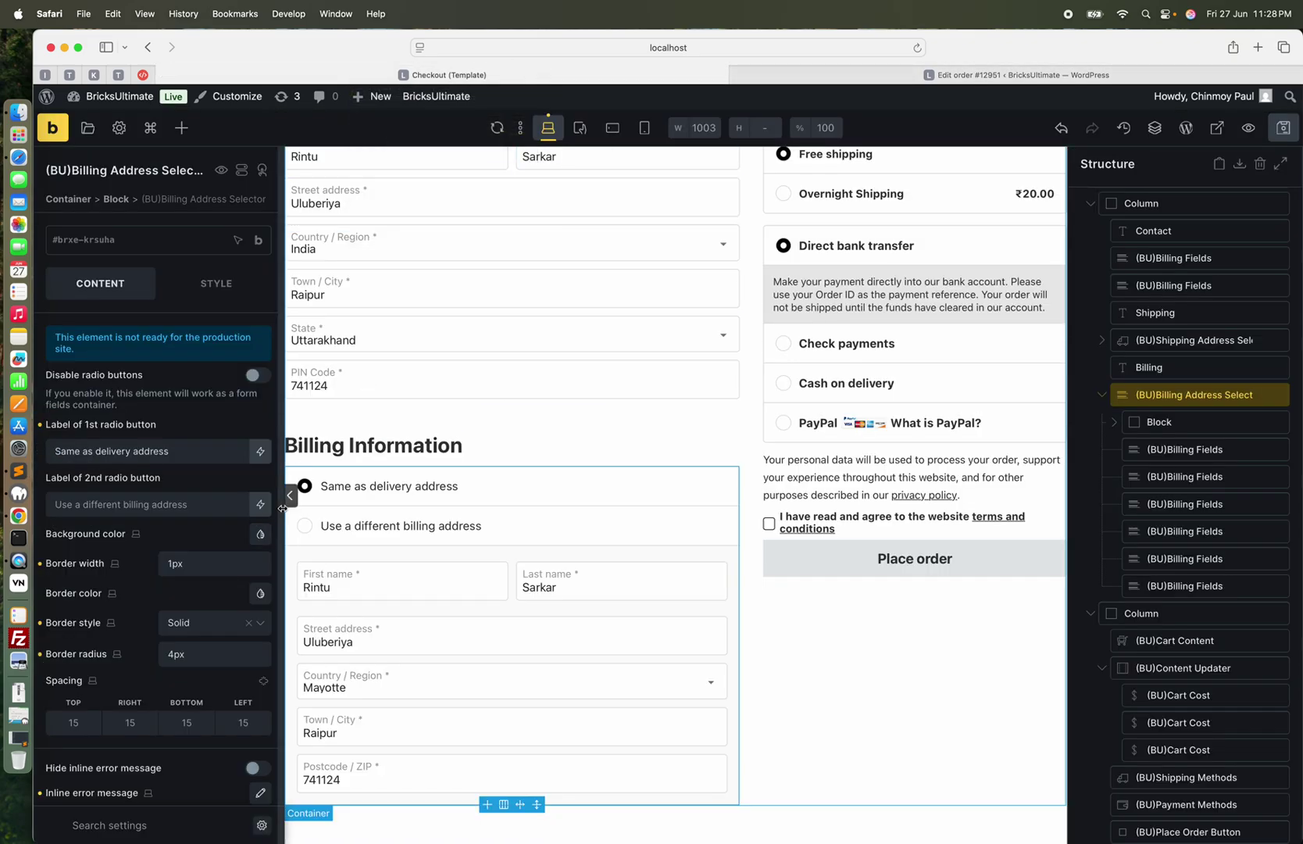
# Collapse the left settings panel and scroll up the Checkout template canvas to the billing section
pyautogui.click(289, 498)
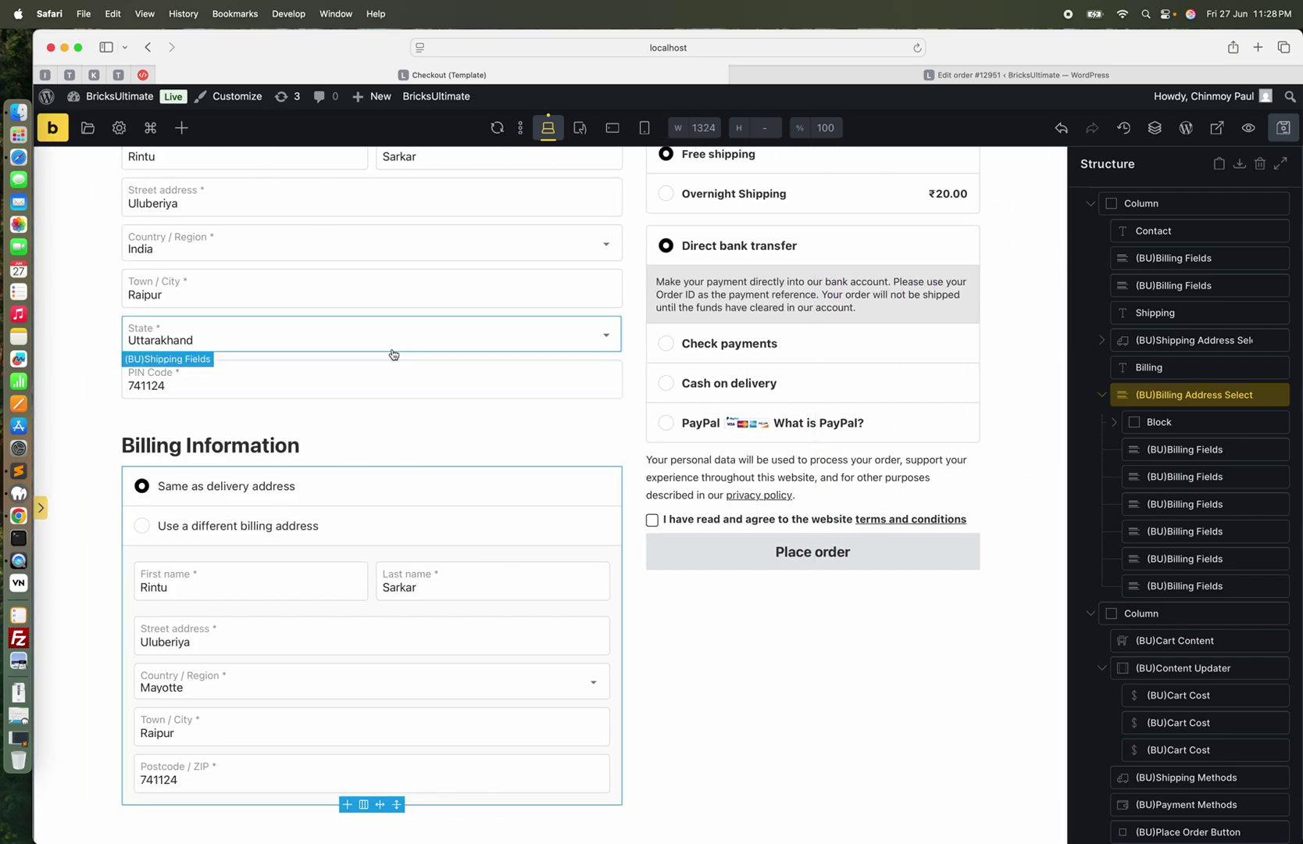
pyautogui.scroll(5, 392, 353)
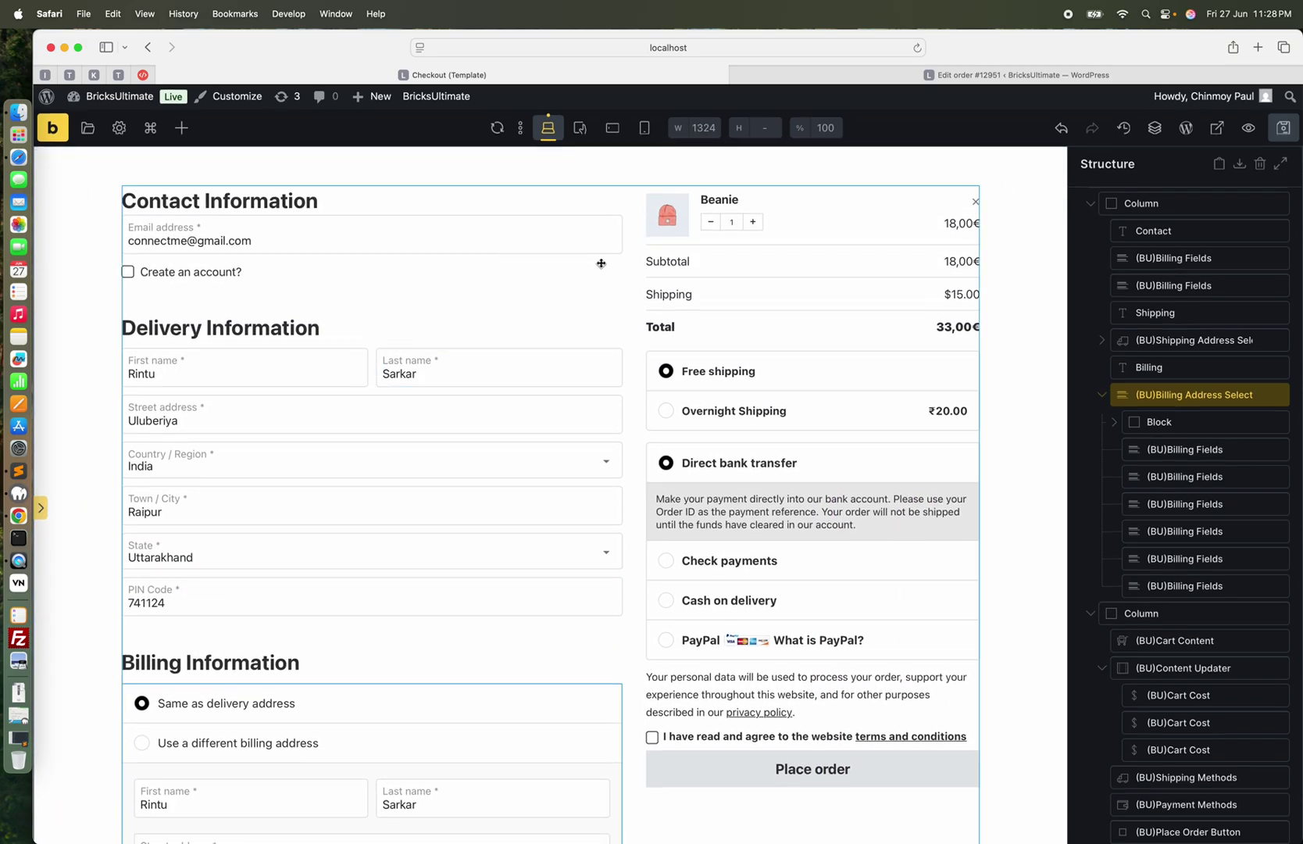